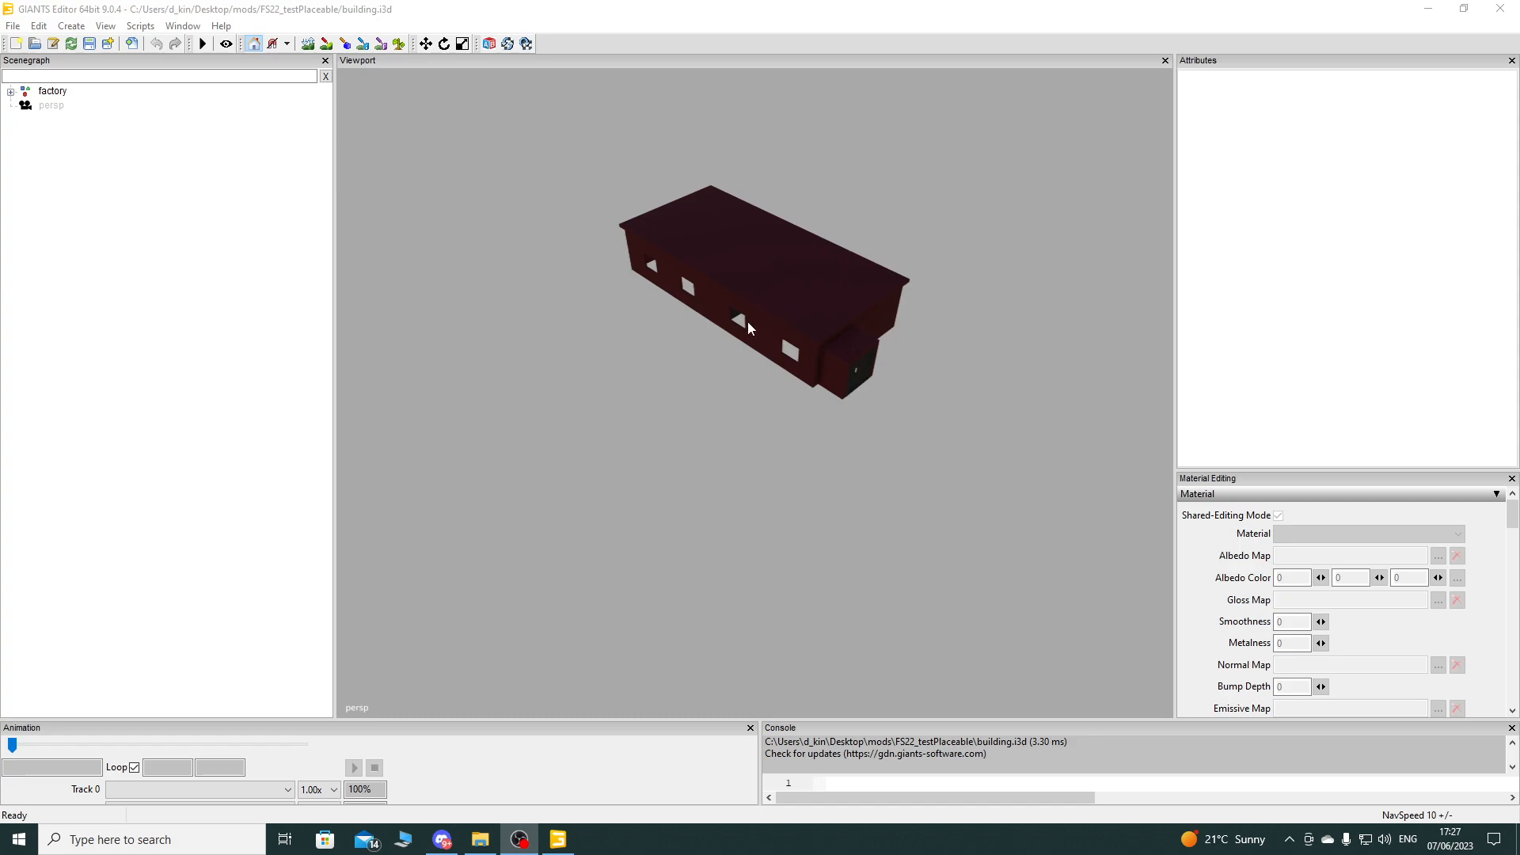
# Step: Examine the building's entrance and the door01 and door02 groups inside the factory's doors group
pyautogui.moveTo(799, 347)
pyautogui.mouseDown(button='right')
pyautogui.moveTo(804, 292)
pyautogui.moveTo(799, 346)
pyautogui.moveTo(725, 277)
pyautogui.moveTo(709, 220)
pyautogui.moveTo(704, 331)
pyautogui.moveTo(805, 350)
pyautogui.mouseUp(button='right')
pyautogui.press('w')
pyautogui.press('w')
pyautogui.press('s')
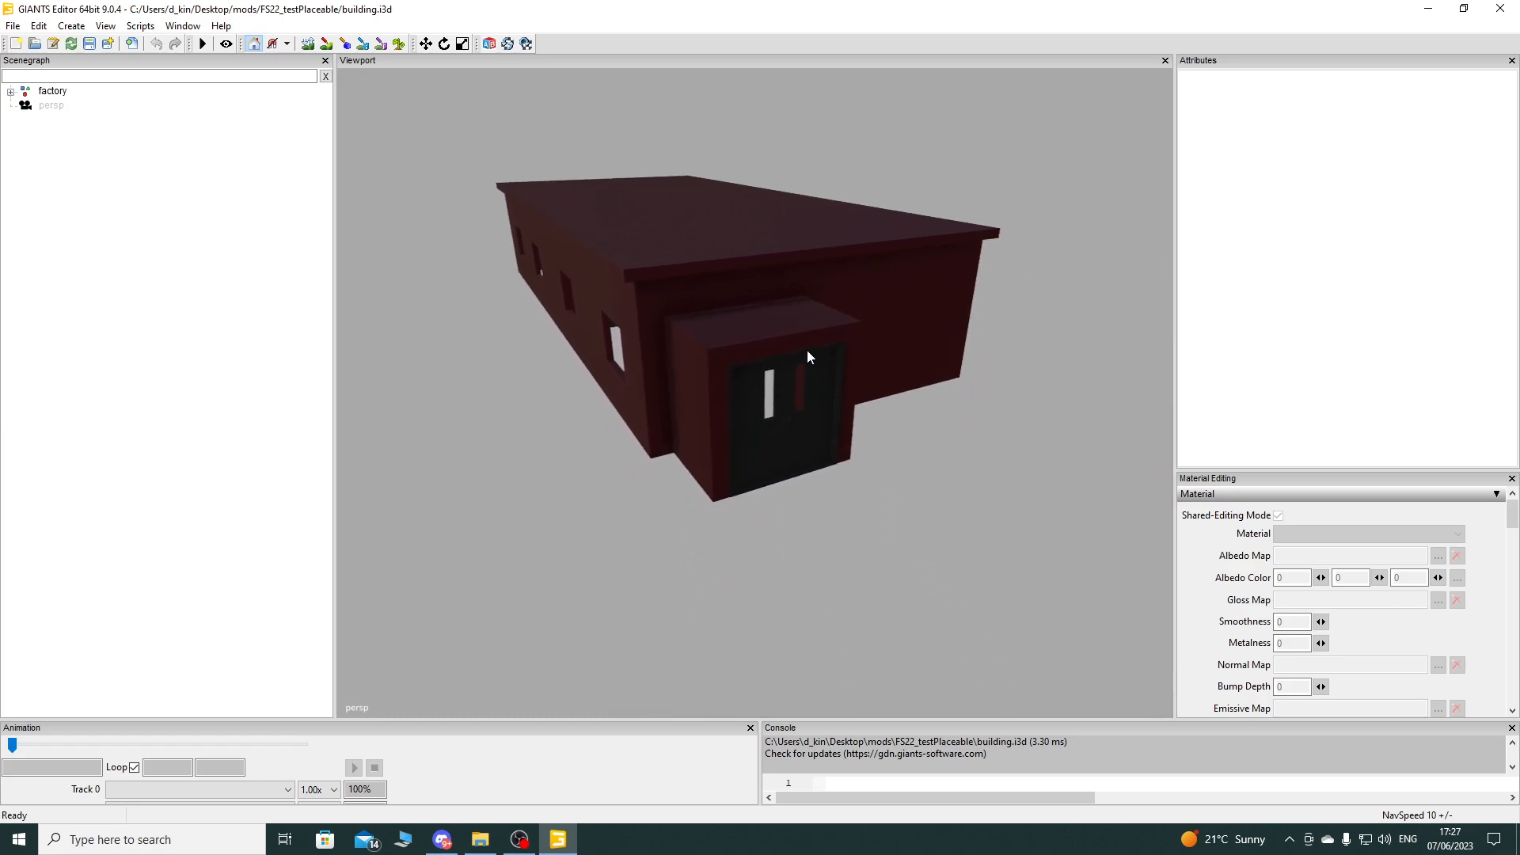
pyautogui.click(11, 92)
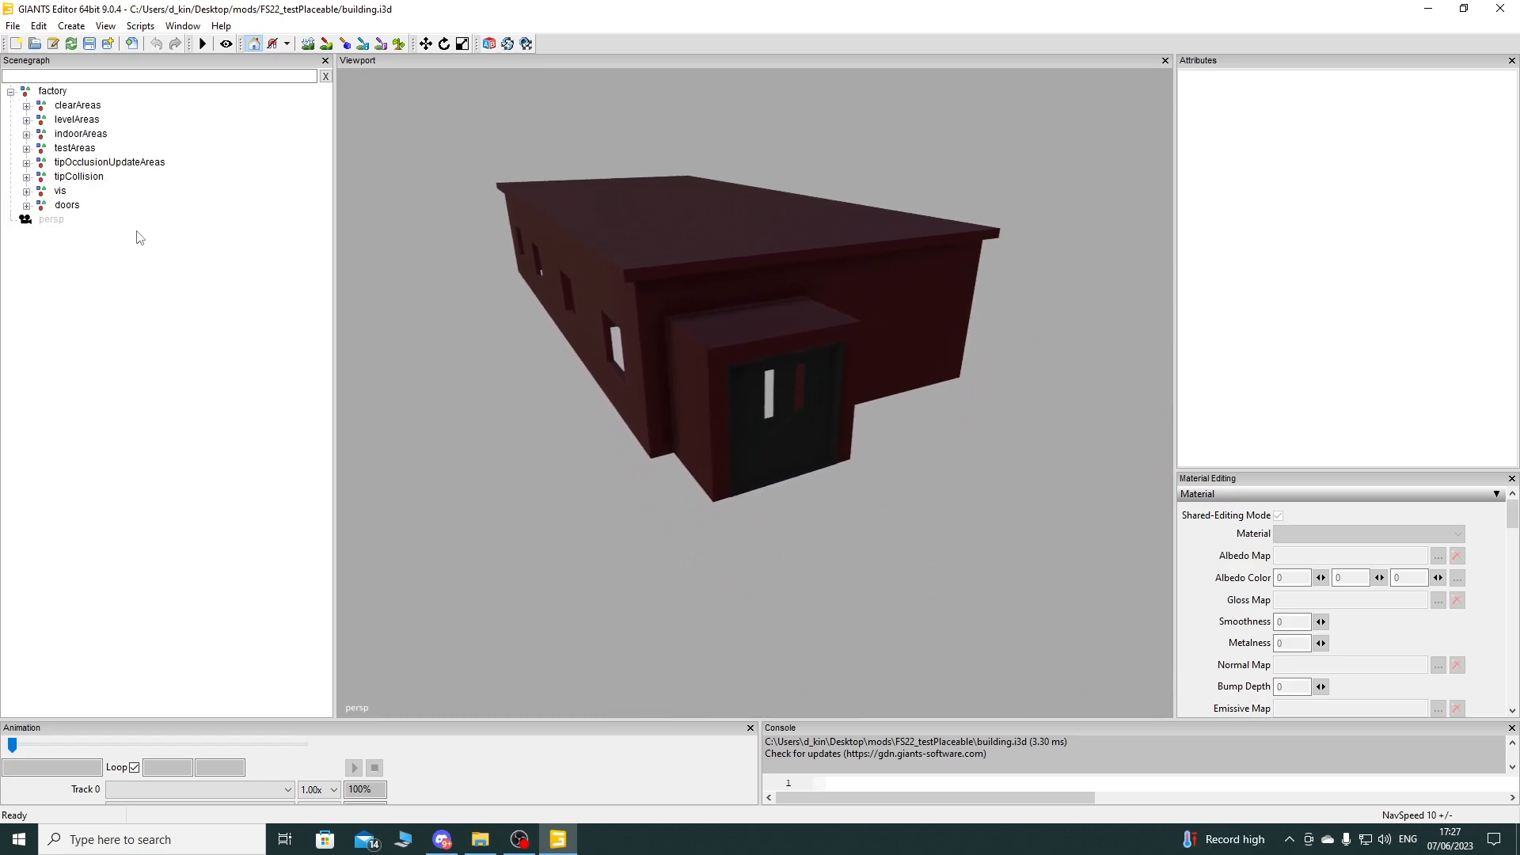
pyautogui.click(26, 205)
pyautogui.click(95, 235)
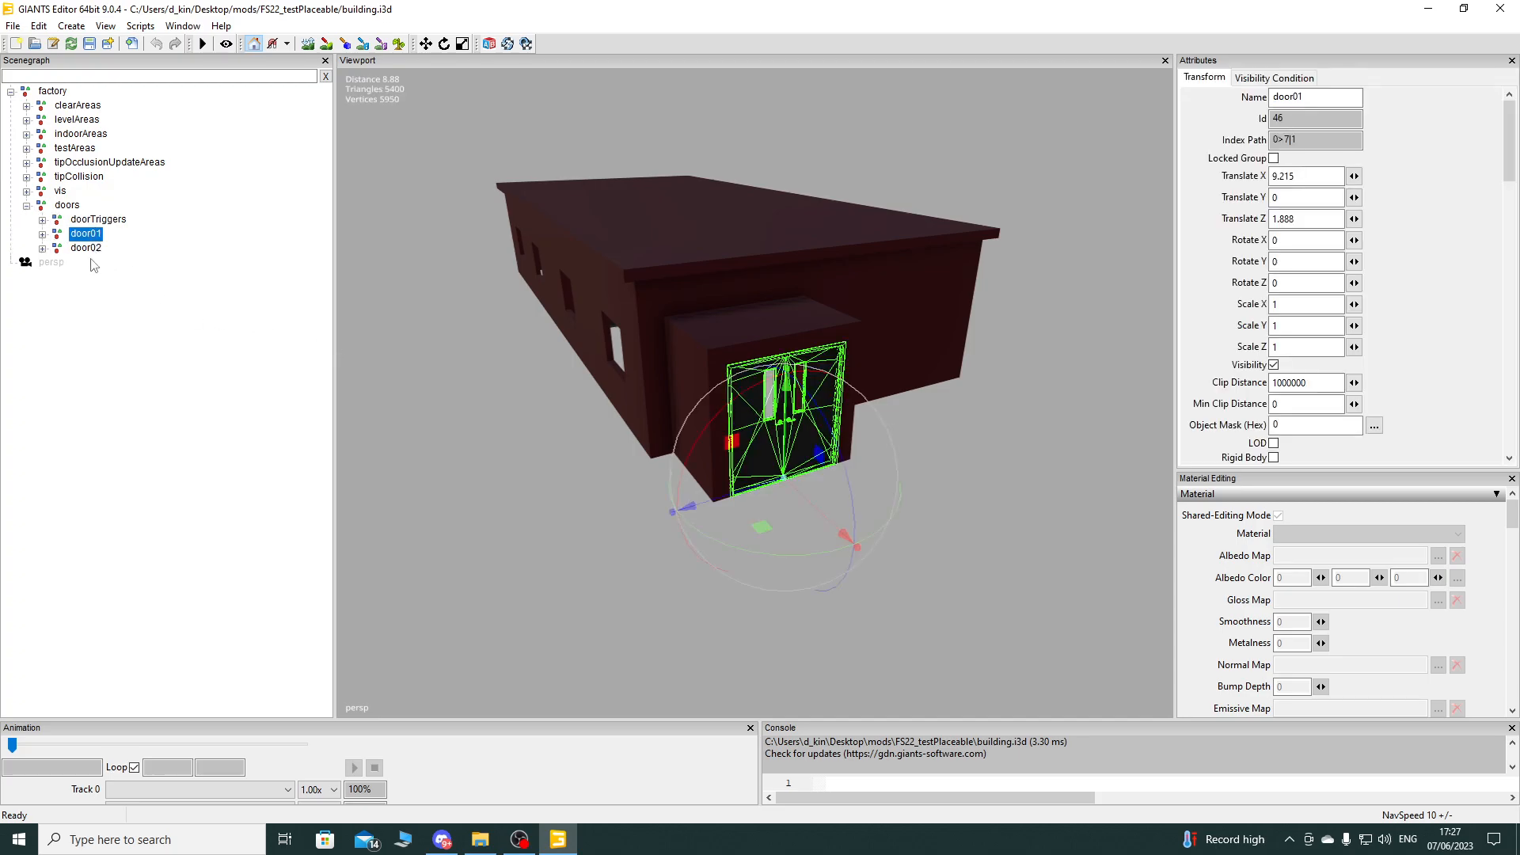
pyautogui.click(93, 246)
pyautogui.click(88, 234)
# Step: Switch to File Explorer to locate doorAnimation.i3d in the FS22_testPlaceable folder, and return to GIANTS Editor
pyautogui.click(1428, 11)
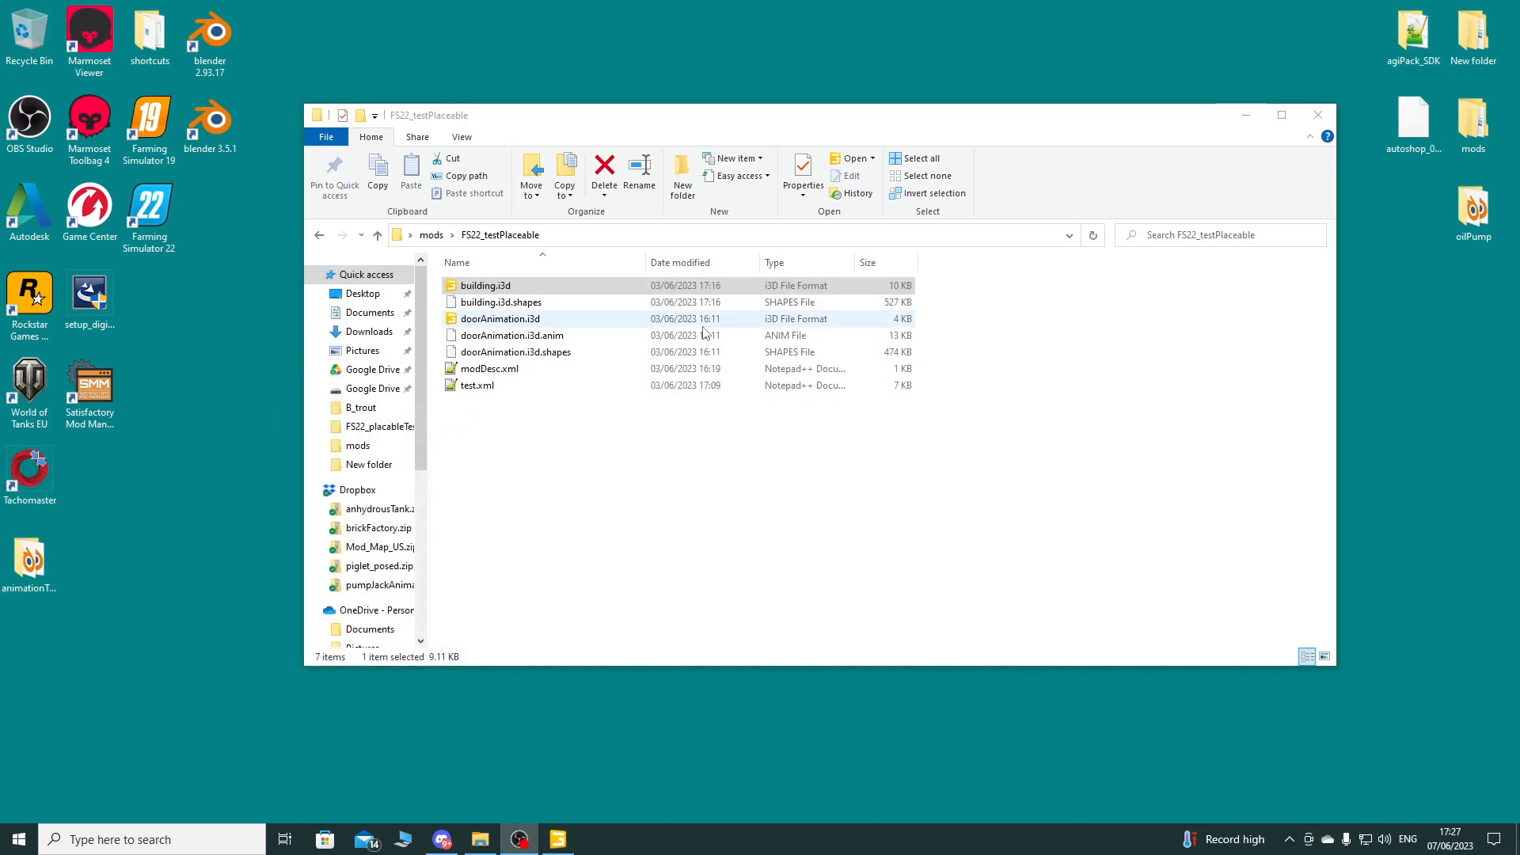
pyautogui.click(490, 320)
pyautogui.click(558, 839)
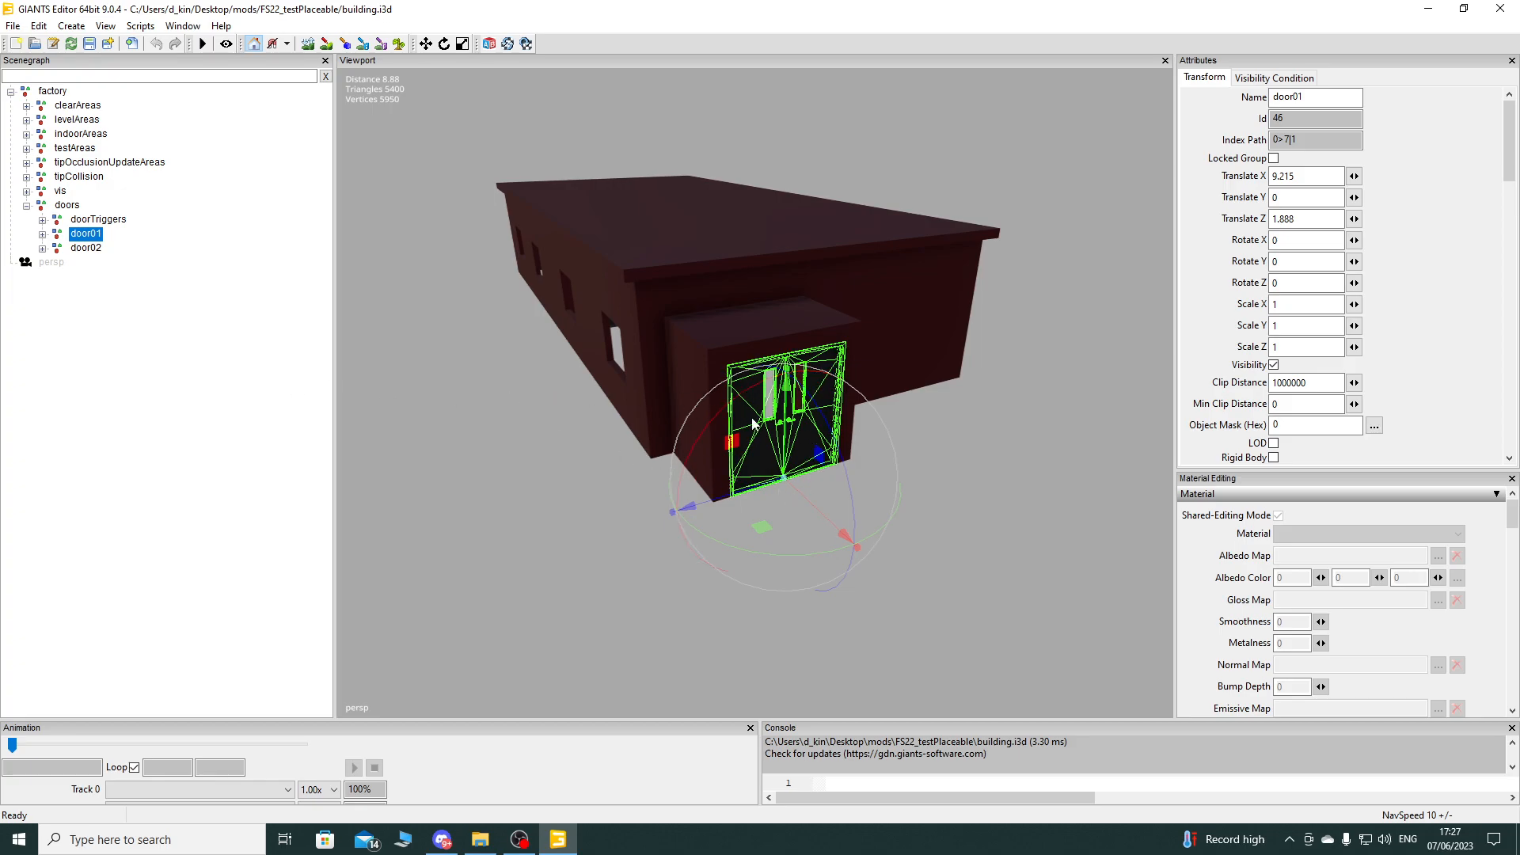
# Step: Delete the door01 and door02 groups from the doors group and save the building scene
pyautogui.keyDown('ctrl'); pyautogui.click(83, 248); pyautogui.keyUp('ctrl')
pyautogui.press('Delete')
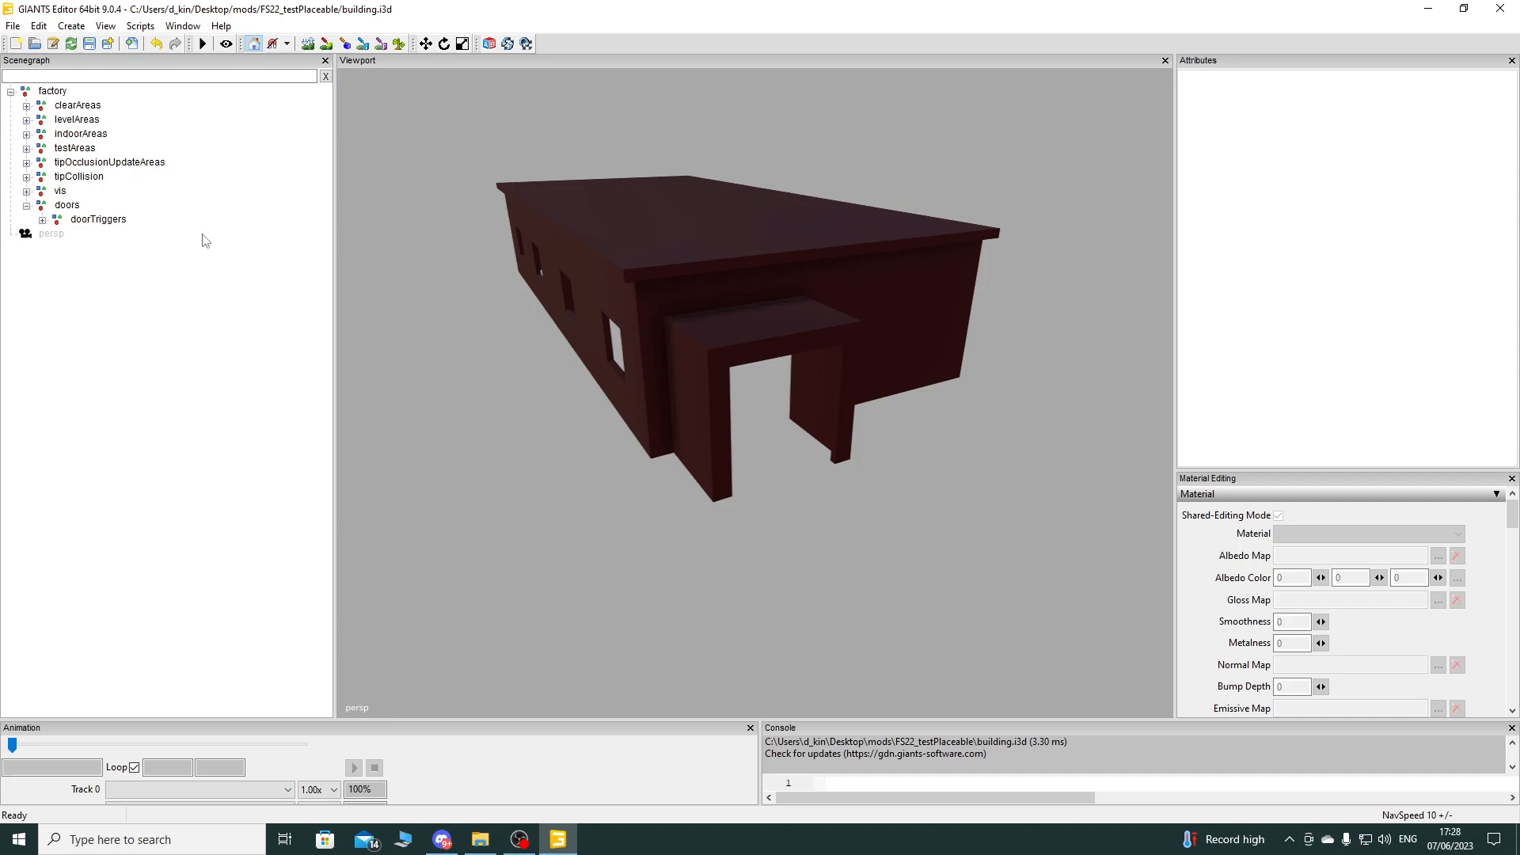
pyautogui.click(90, 44)
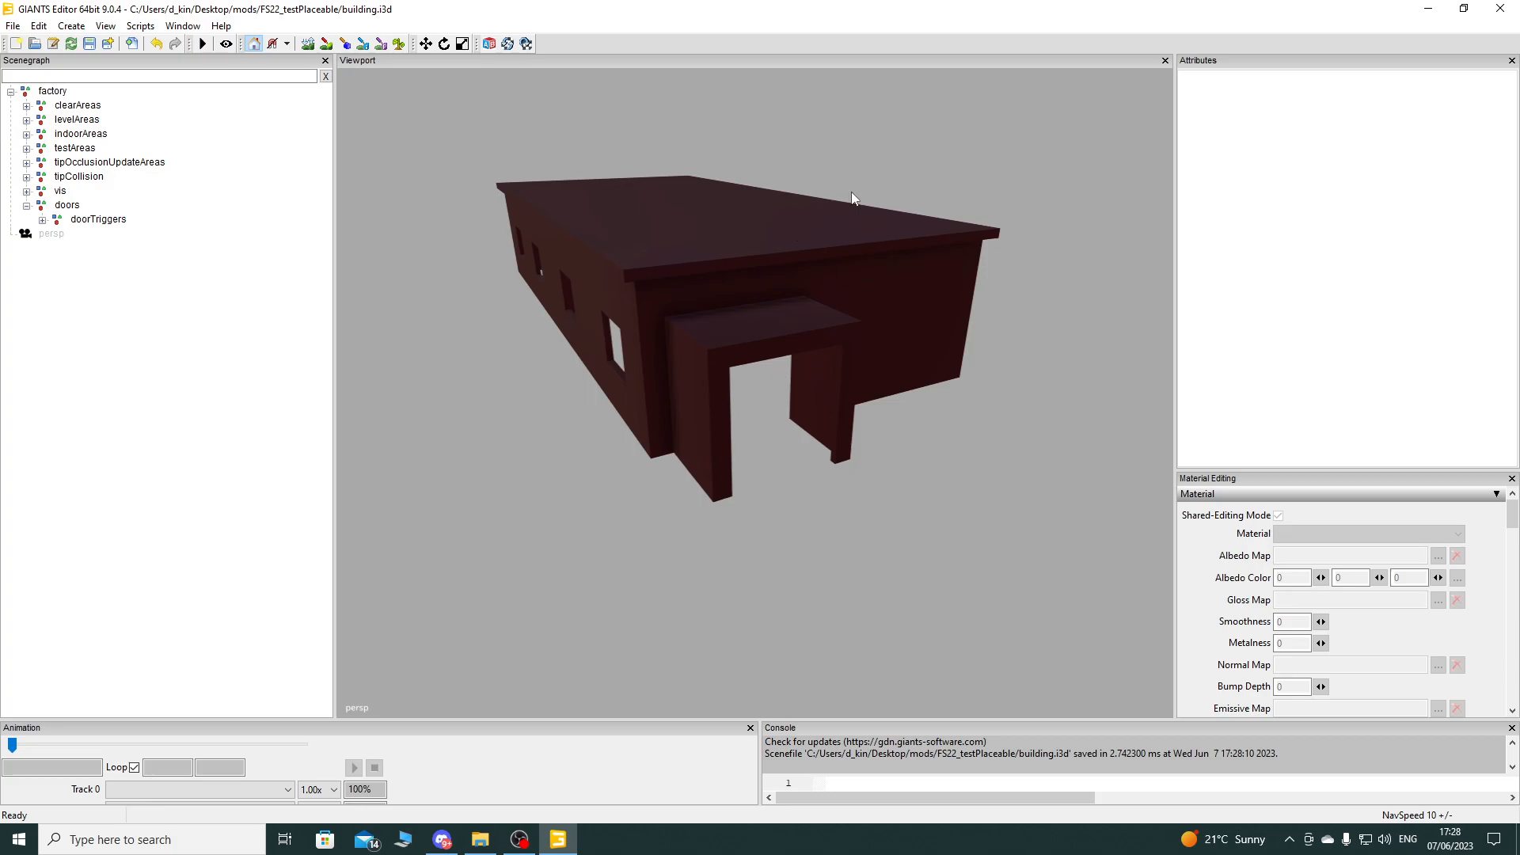
# Step: Import doorAnimation.i3d from the FS22_testPlaceable folder into the scene and place its door group inside the doors group
pyautogui.moveTo(867, 15); pyautogui.dragTo(866, 441)
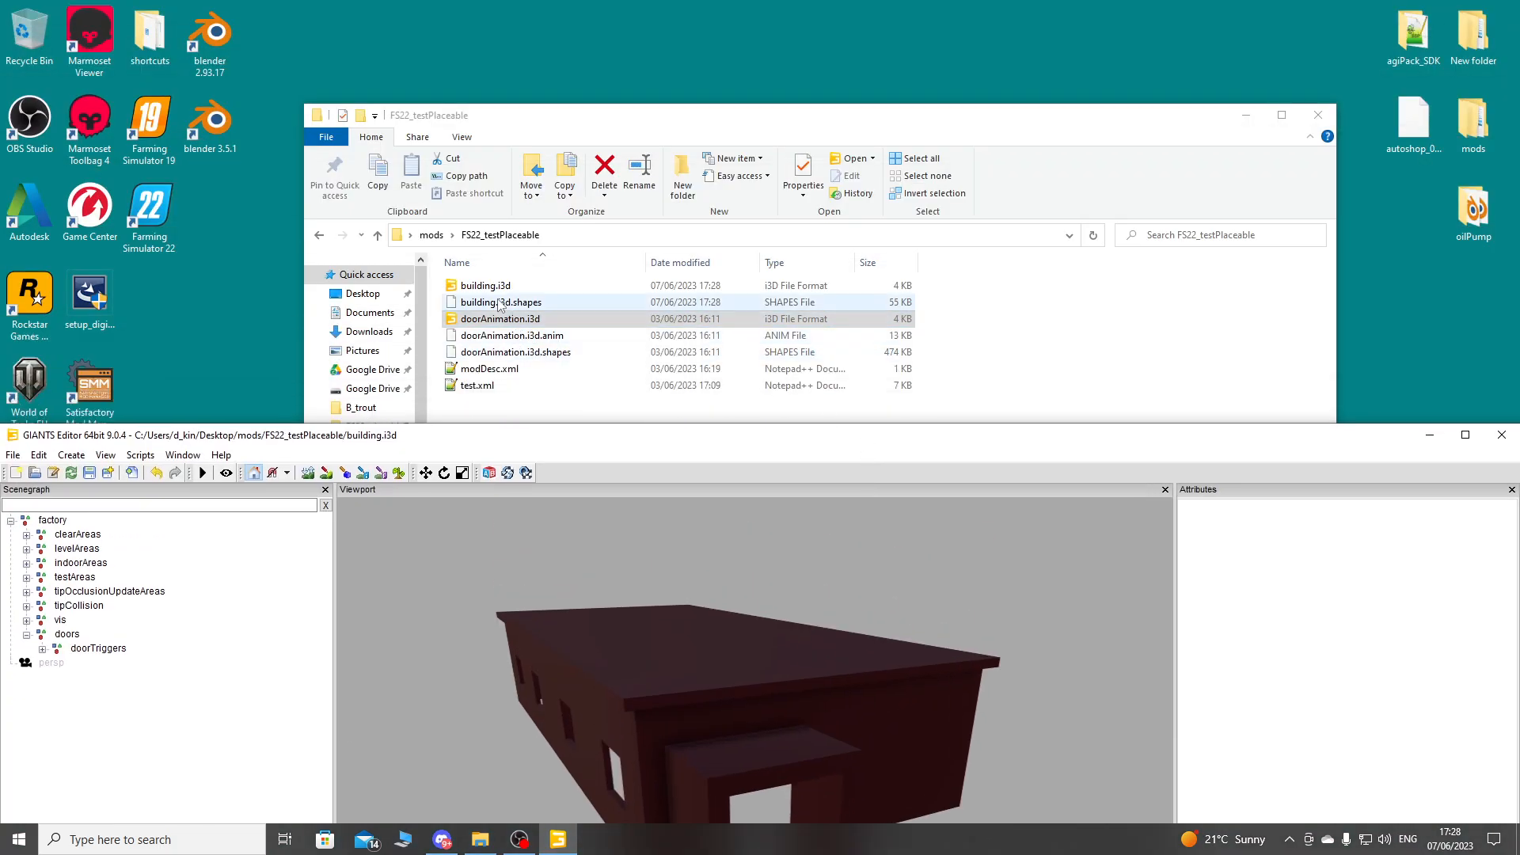
pyautogui.moveTo(502, 324); pyautogui.dragTo(535, 576)
pyautogui.moveTo(642, 436); pyautogui.dragTo(643, 6)
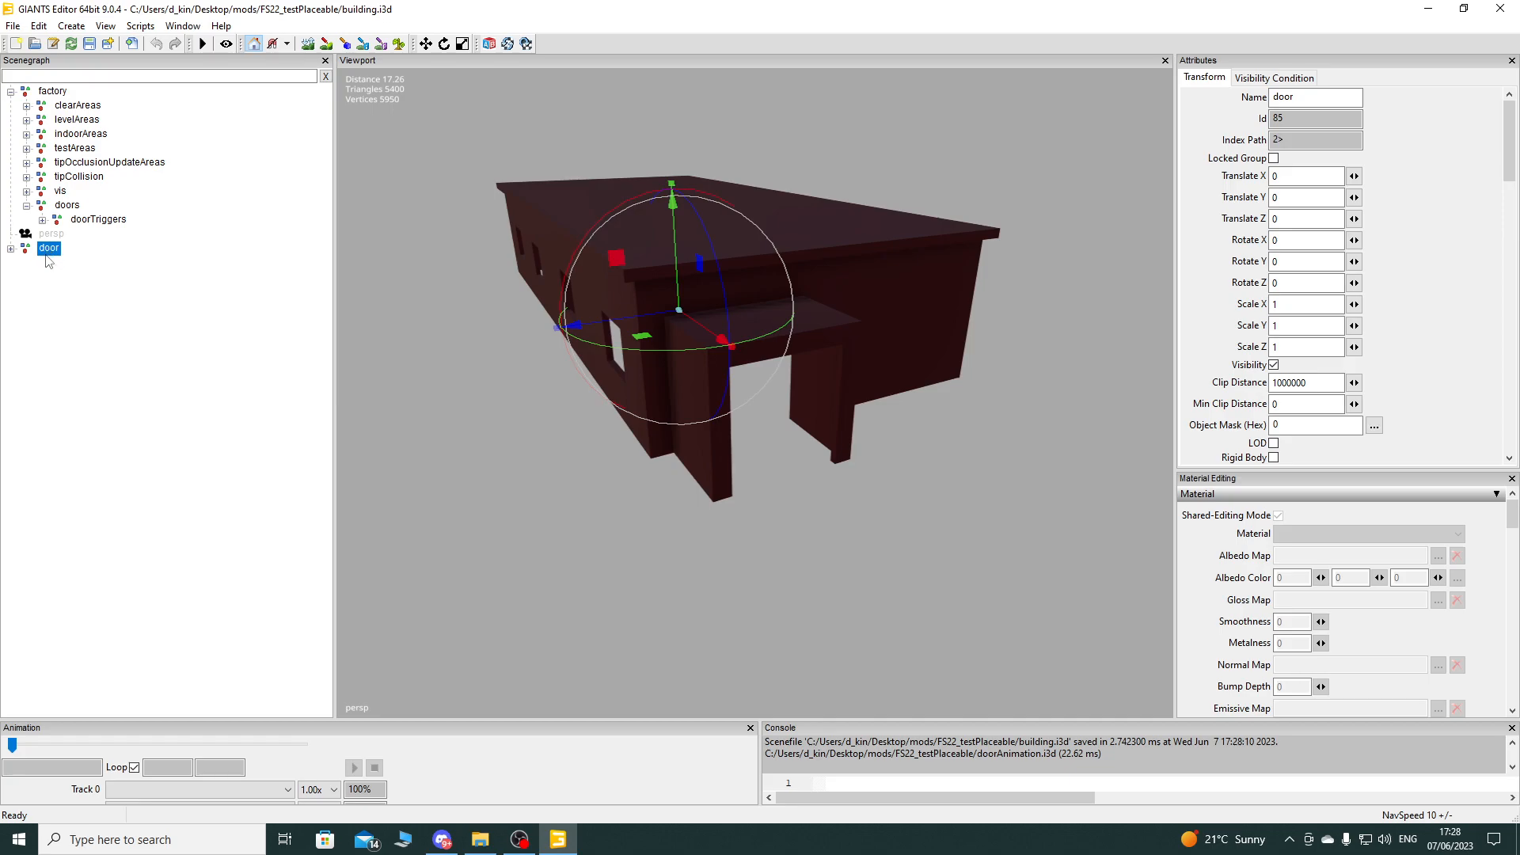
pyautogui.hotkey('ctrl', 'x')
pyautogui.moveTo(49, 248); pyautogui.dragTo(88, 209)
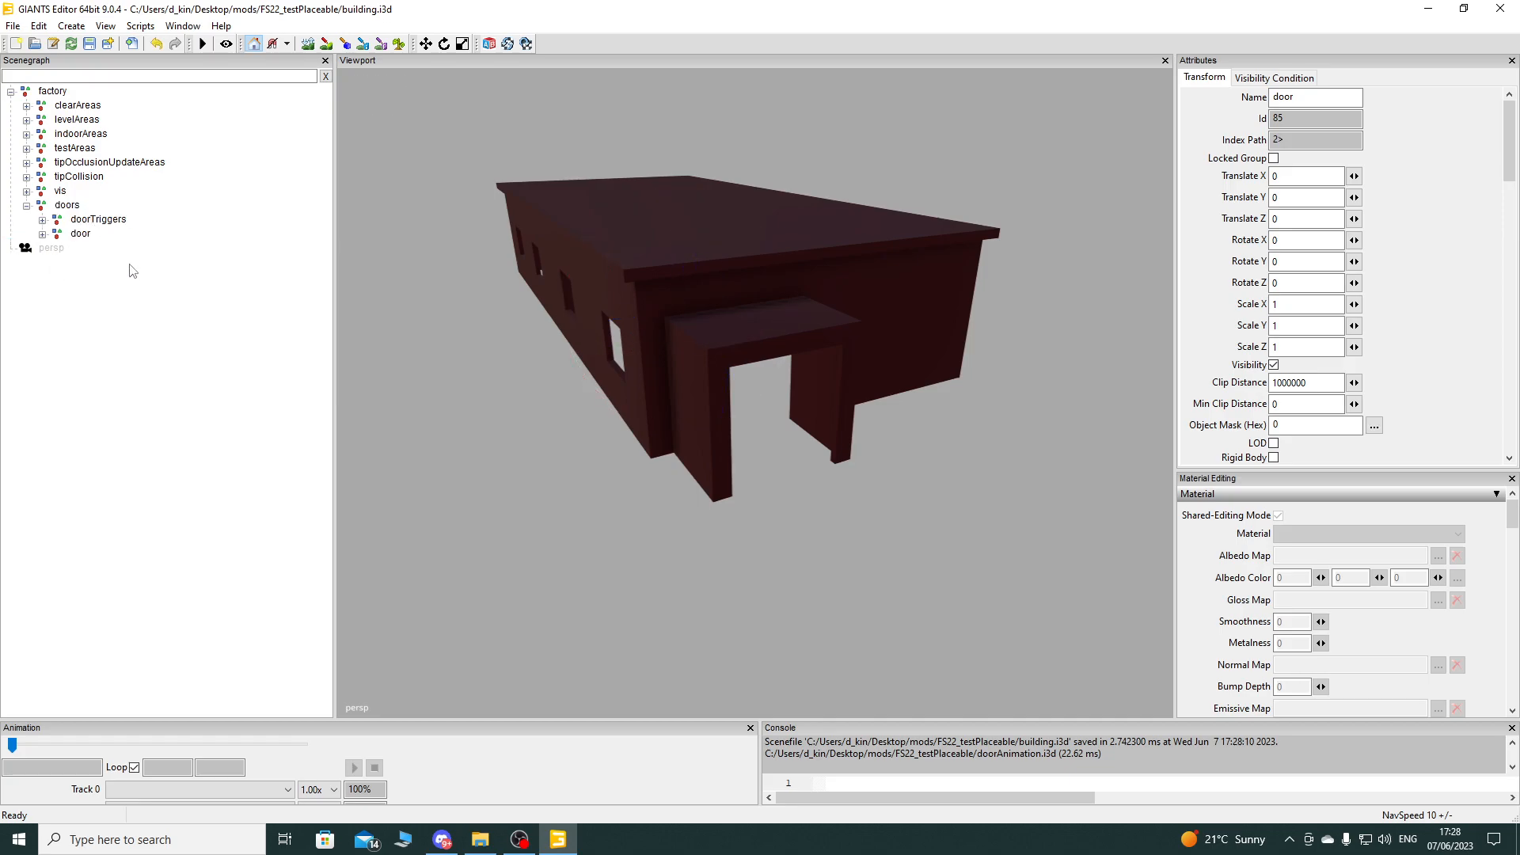
# Step: Move the imported door into the building's entrance opening, at about X 9.243 and Z 1.888
pyautogui.click(81, 234)
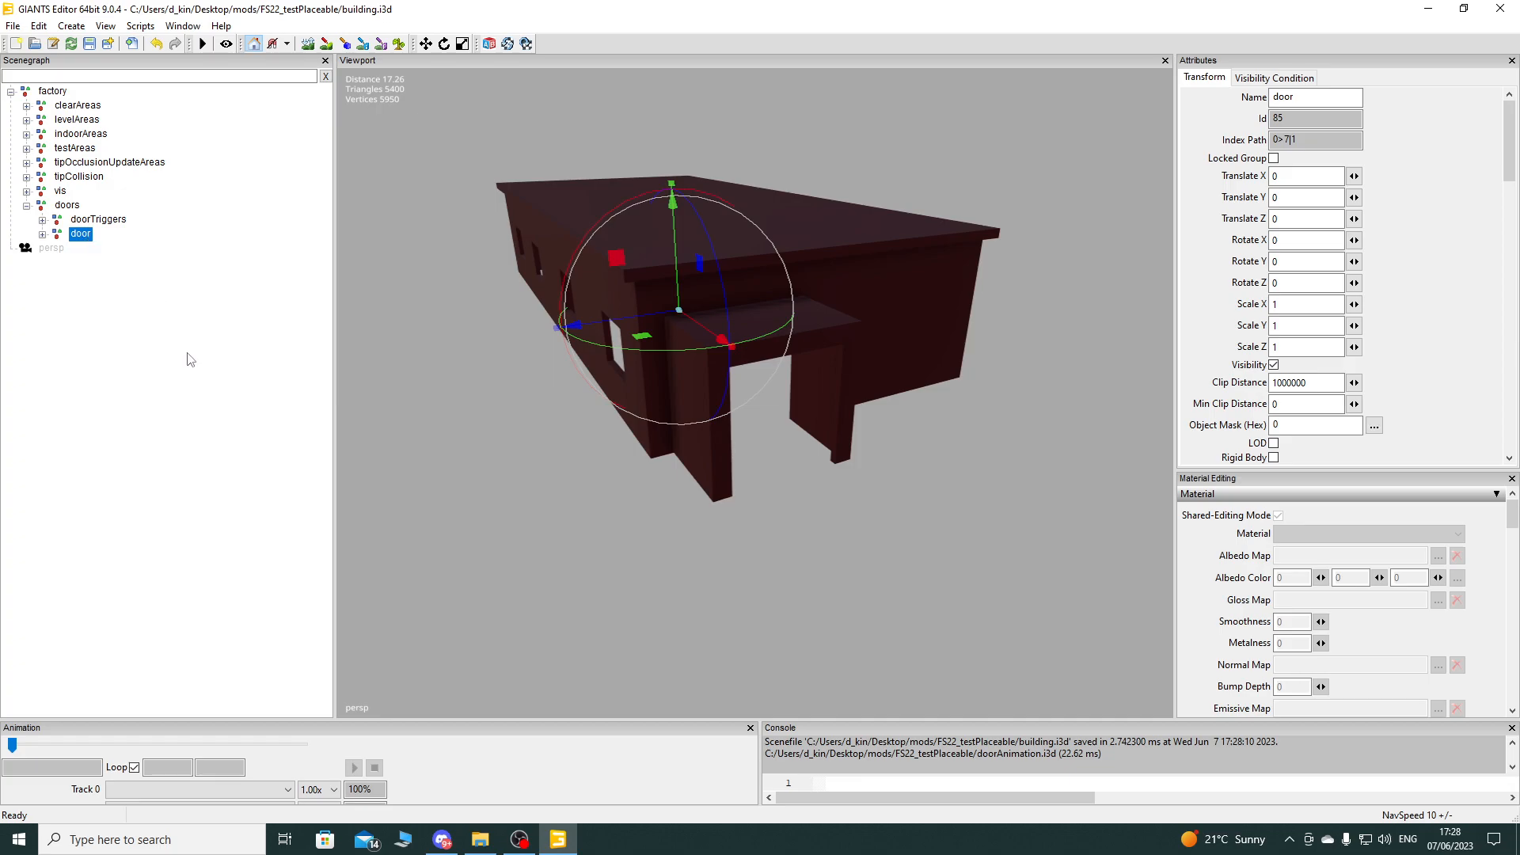
pyautogui.keyDown('alt'); pyautogui.moveTo(752, 442); pyautogui.dragTo(824, 372); pyautogui.keyUp('alt')
pyautogui.scroll(6, 831, 444)
pyautogui.scroll(-2, 760, 393)
pyautogui.scroll(-5, 768, 387)
pyautogui.moveTo(961, 299); pyautogui.dragTo(681, 705)
pyautogui.moveTo(812, 473); pyautogui.dragTo(644, 463)
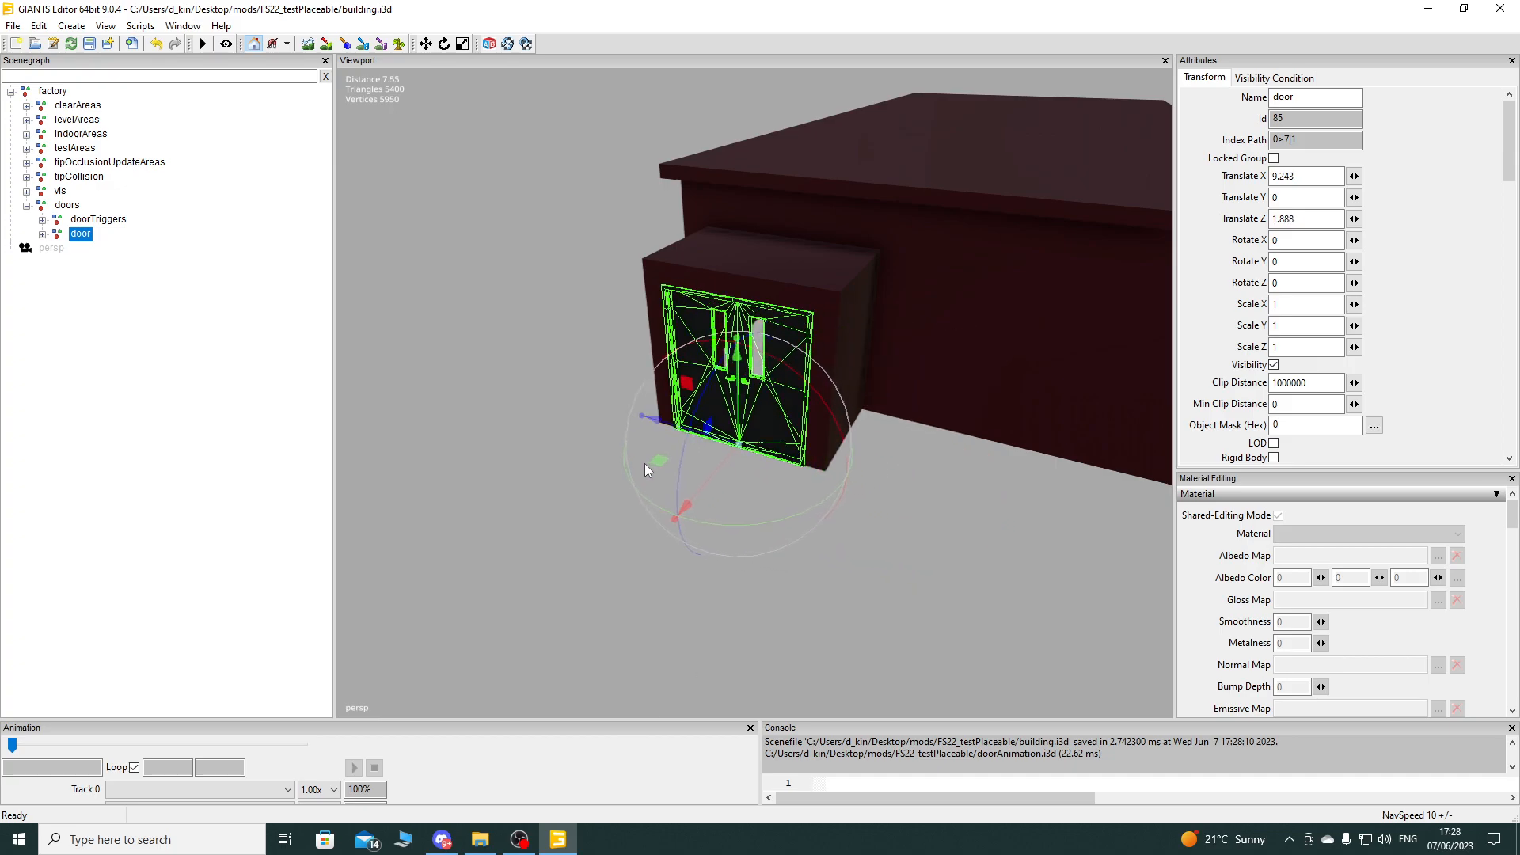
# Step: Add a light to the scene and shift the door along X to about 9.218
pyautogui.hotkey('ctrl', 'l')
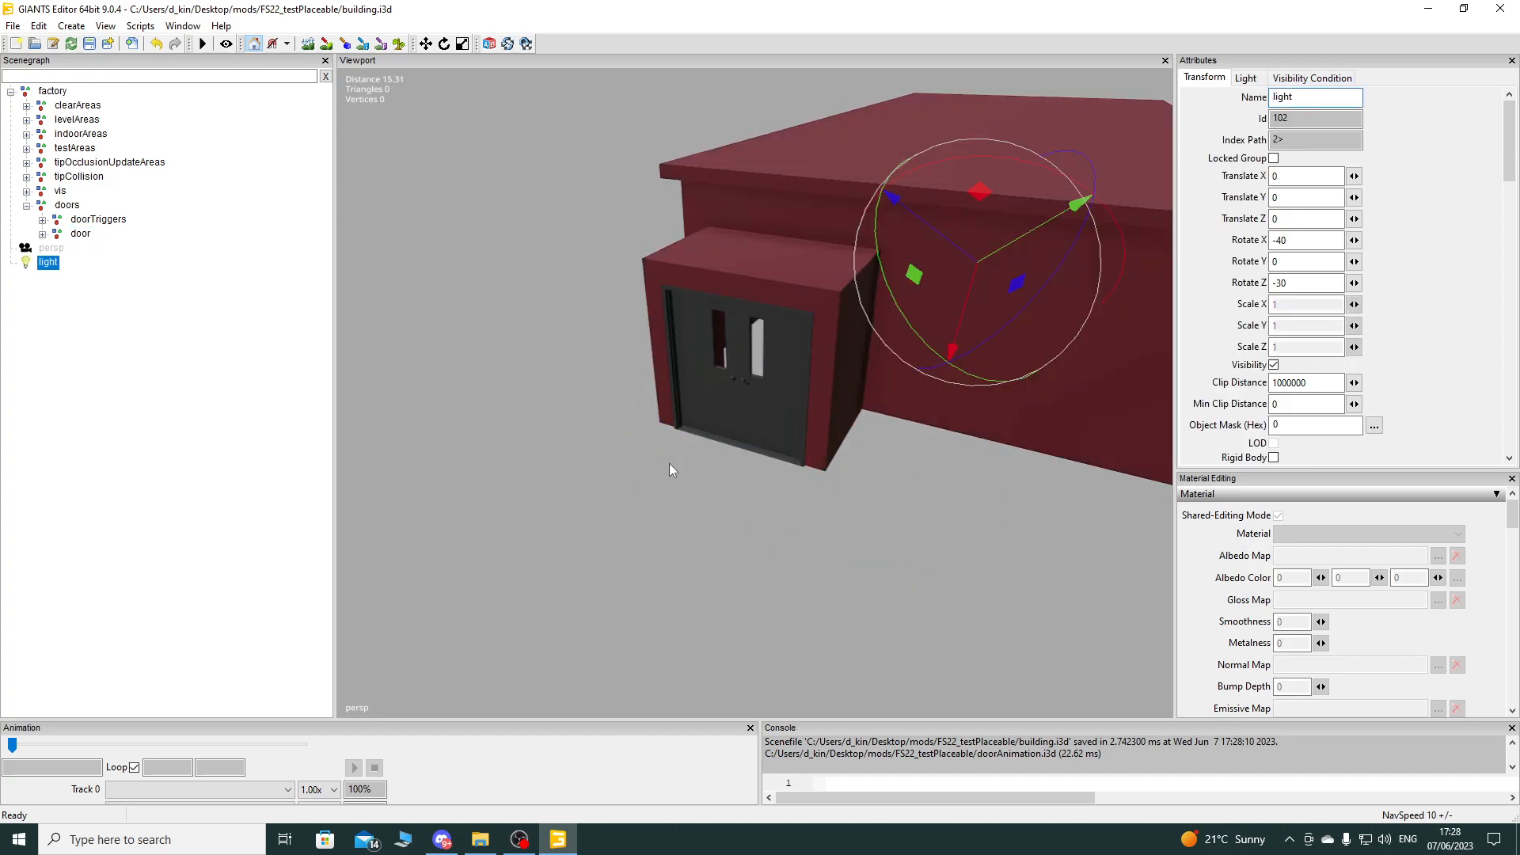
pyautogui.click(77, 234)
pyautogui.keyDown('alt'); pyautogui.moveTo(777, 464); pyautogui.dragTo(666, 309); pyautogui.keyUp('alt')
pyautogui.scroll(5, 895, 439)
pyautogui.scroll(3, 685, 279)
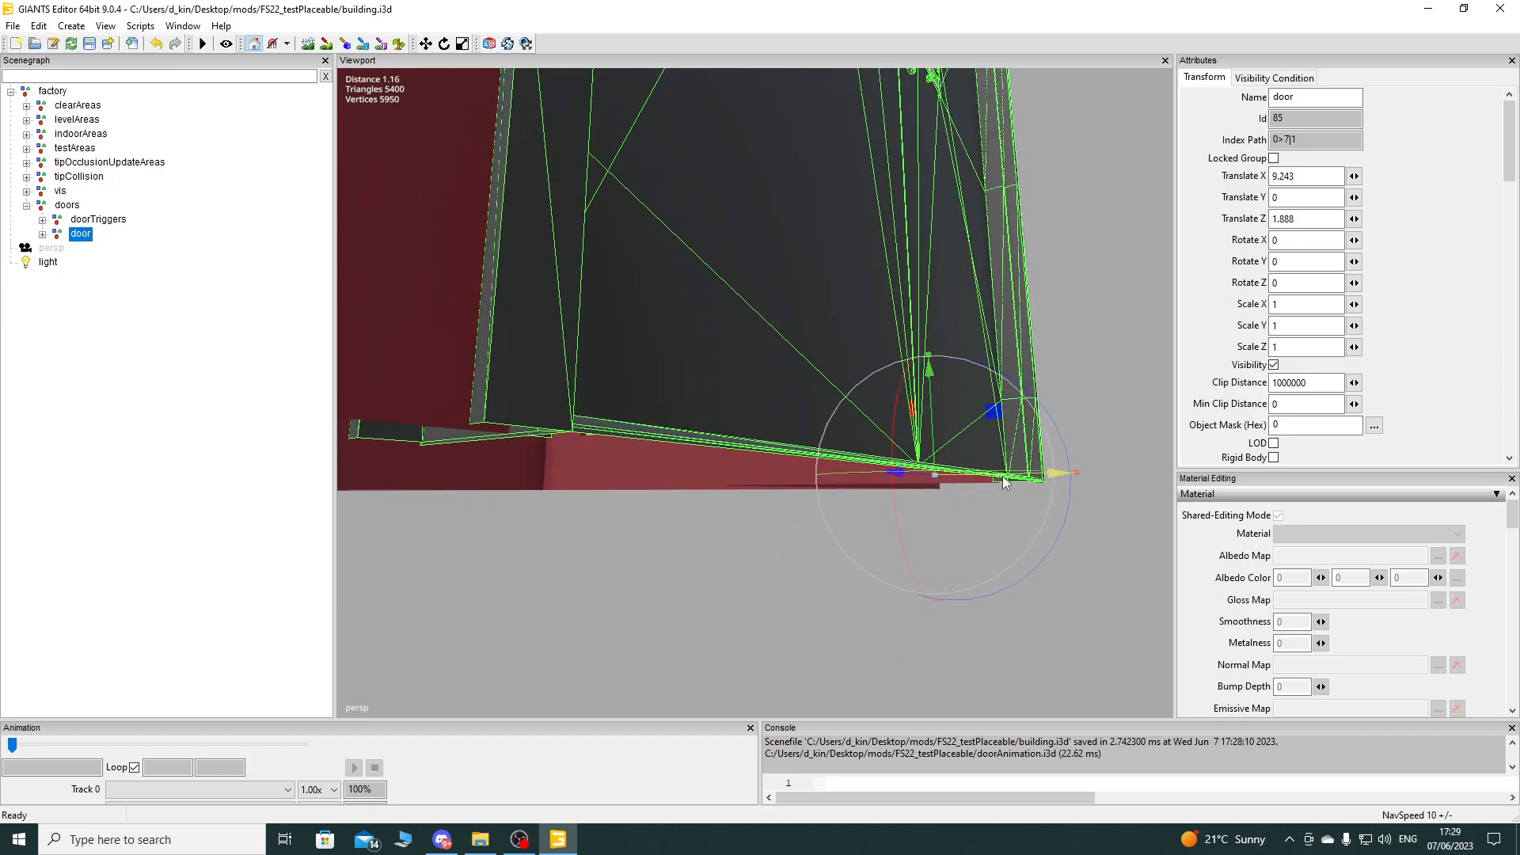
pyautogui.moveTo(1018, 482); pyautogui.dragTo(716, 377)
# Step: Nudge the door sideways in the entrance opening to about Z 1.881
pyautogui.scroll(-6, 797, 323)
pyautogui.scroll(8, 942, 456)
pyautogui.scroll(-6, 768, 351)
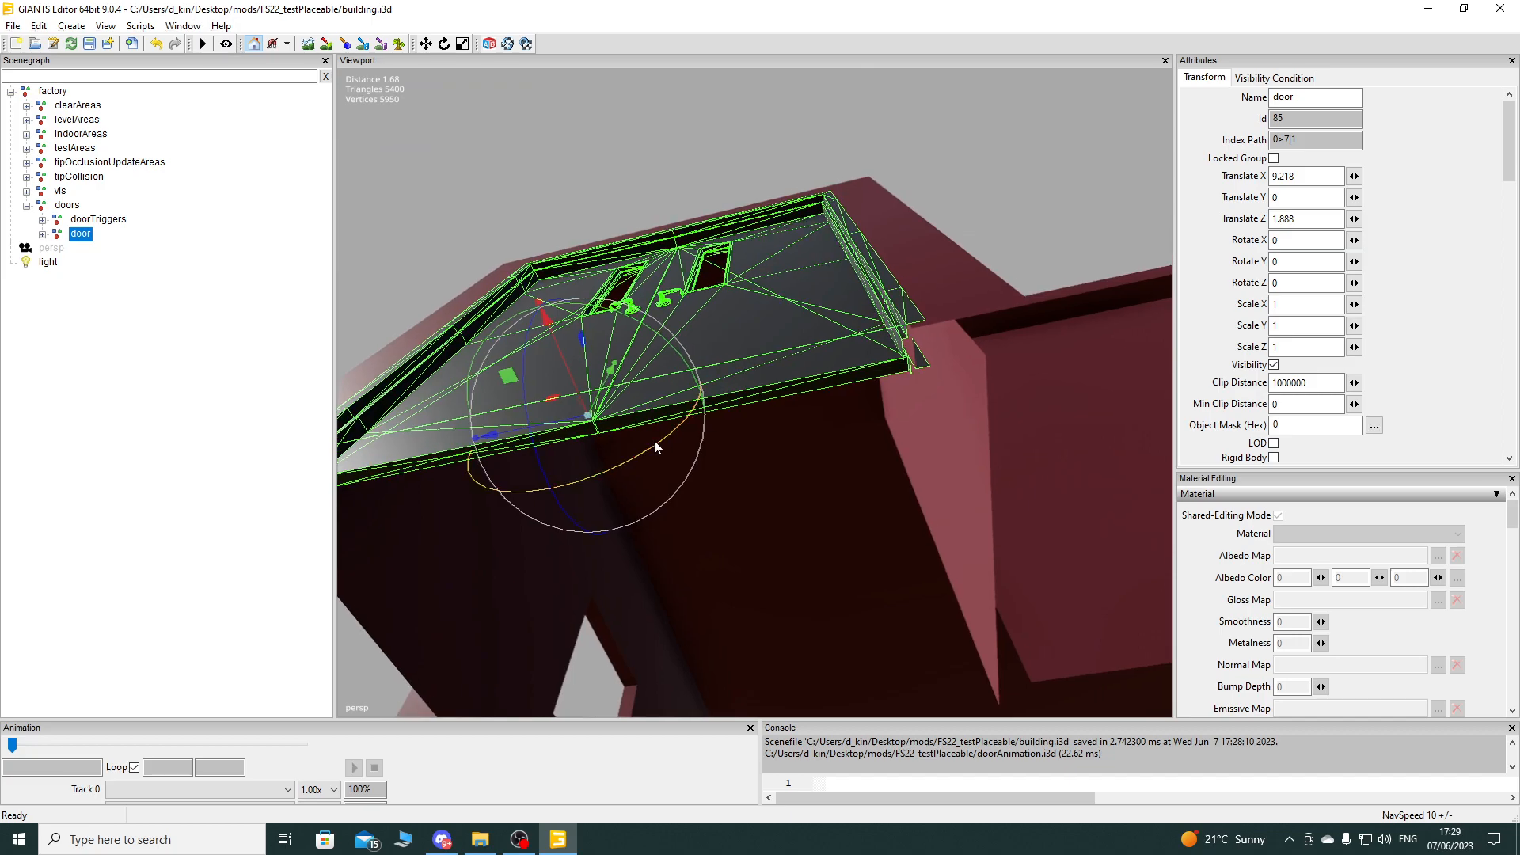
pyautogui.moveTo(539, 434); pyautogui.dragTo(559, 430)
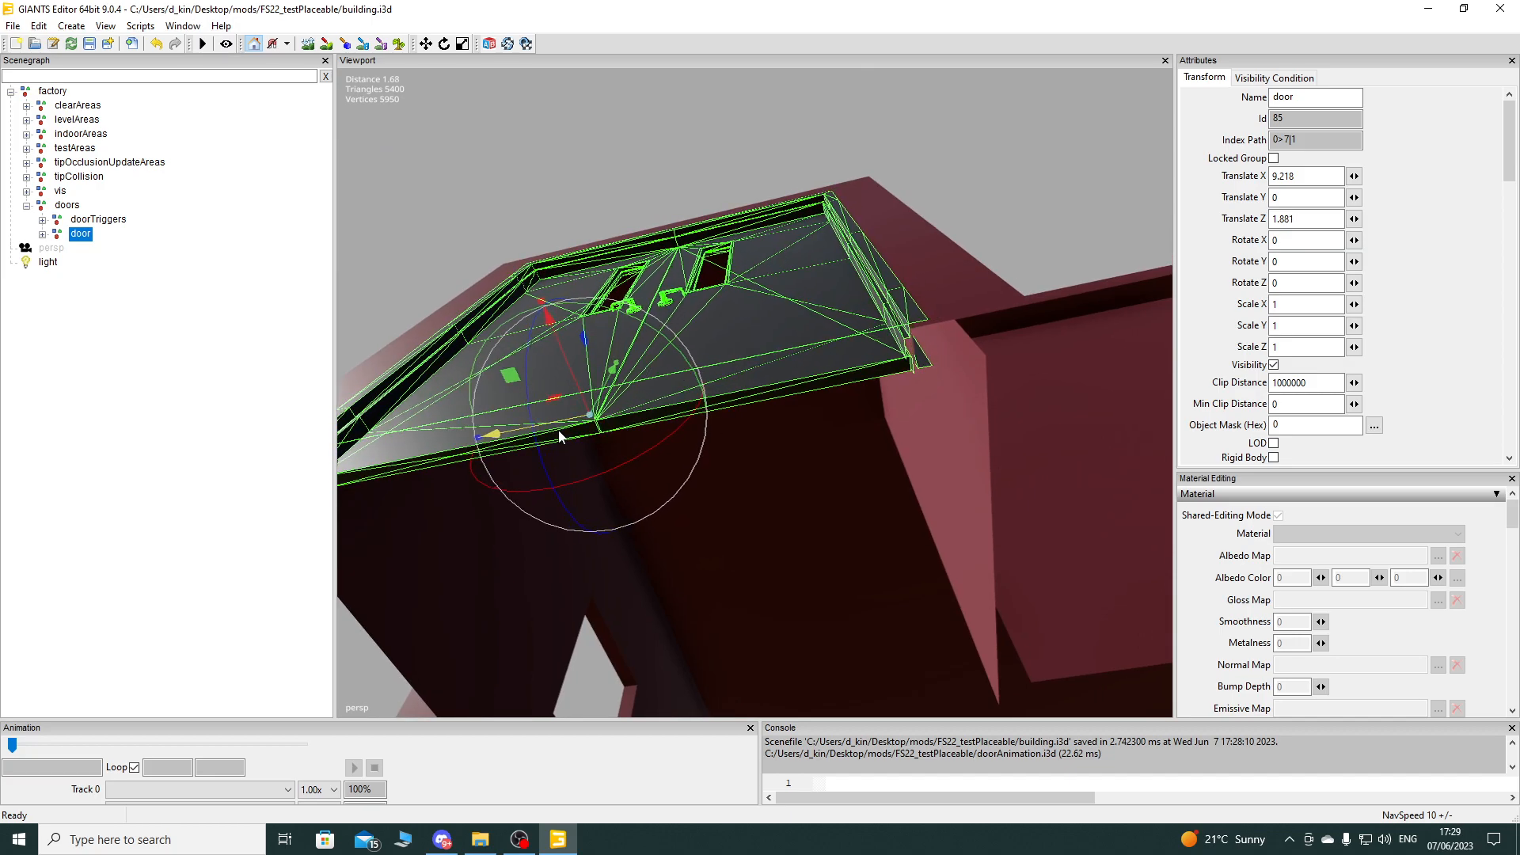
# Step: Examine the door frame's fit against the walls, including the closers and hinges on the inside
pyautogui.keyDown('alt'); pyautogui.moveTo(845, 399); pyautogui.dragTo(775, 432); pyautogui.keyUp('alt')
pyautogui.scroll(6, 774, 431)
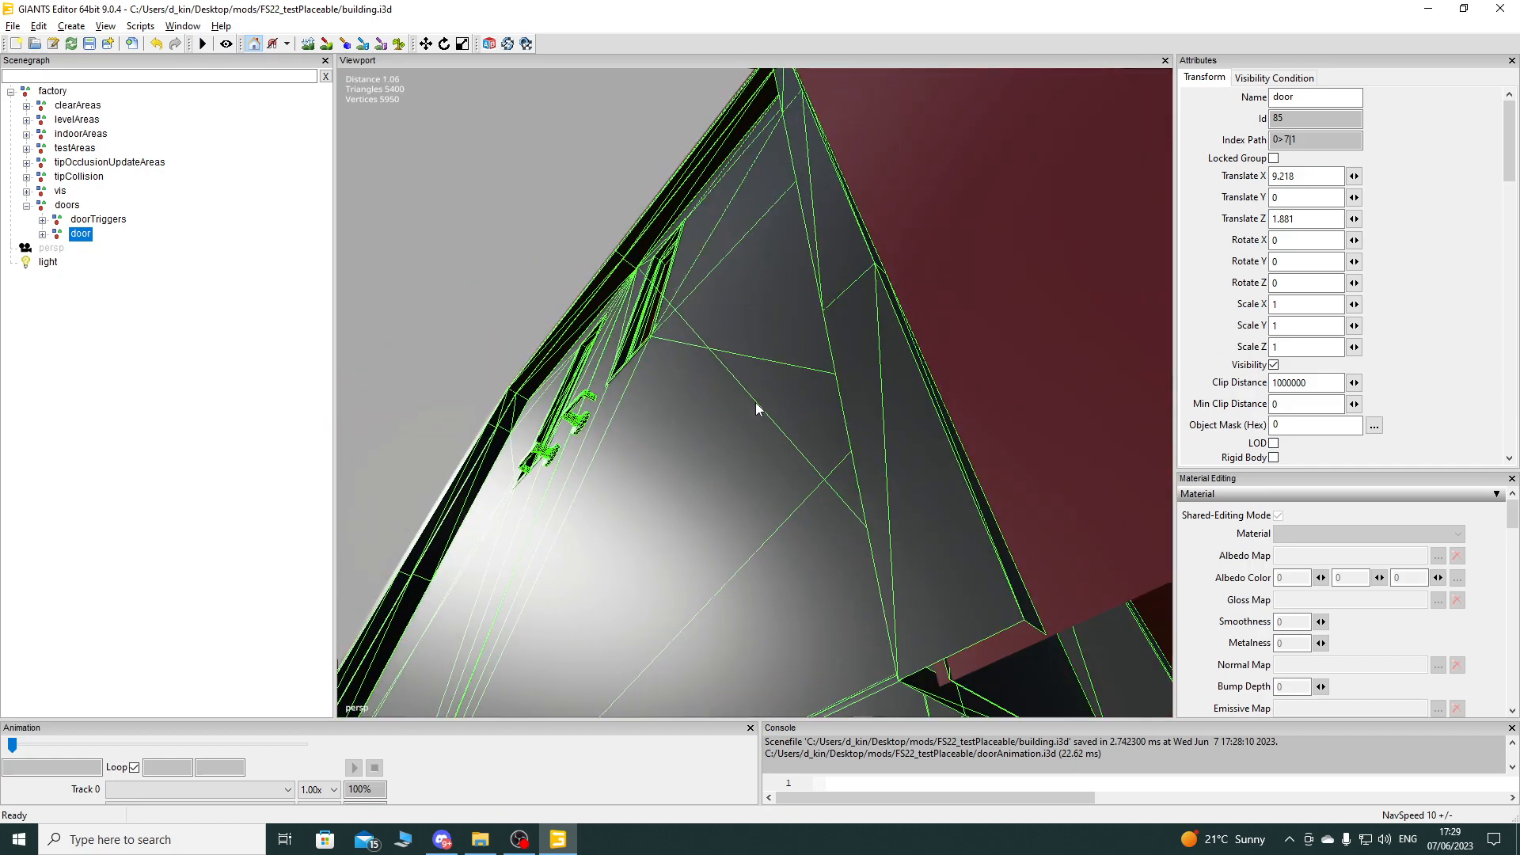
pyautogui.keyDown('alt'); pyautogui.moveTo(890, 443); pyautogui.dragTo(712, 420); pyautogui.keyUp('alt')
pyautogui.scroll(5, 707, 376)
pyautogui.keyDown('alt'); pyautogui.moveTo(705, 367); pyautogui.dragTo(541, 373); pyautogui.keyUp('alt')
pyautogui.keyDown('alt'); pyautogui.moveTo(542, 373); pyautogui.dragTo(835, 371, button='middle'); pyautogui.keyUp('alt')
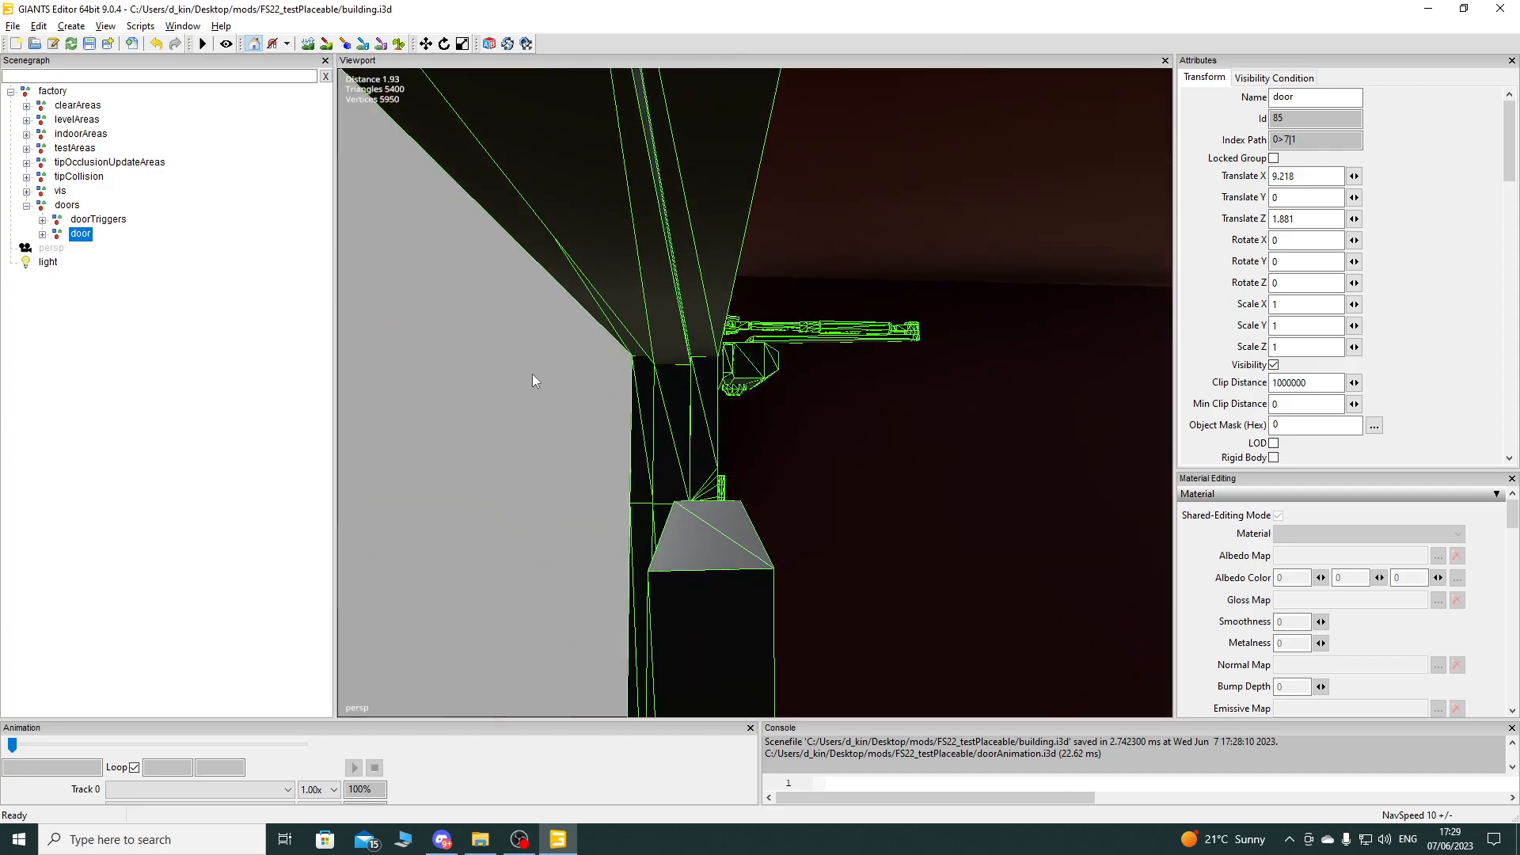
pyautogui.scroll(1, 847, 378)
pyautogui.scroll(-3, 847, 377)
pyautogui.keyDown('alt'); pyautogui.moveTo(847, 378); pyautogui.dragTo(874, 440); pyautogui.keyUp('alt')
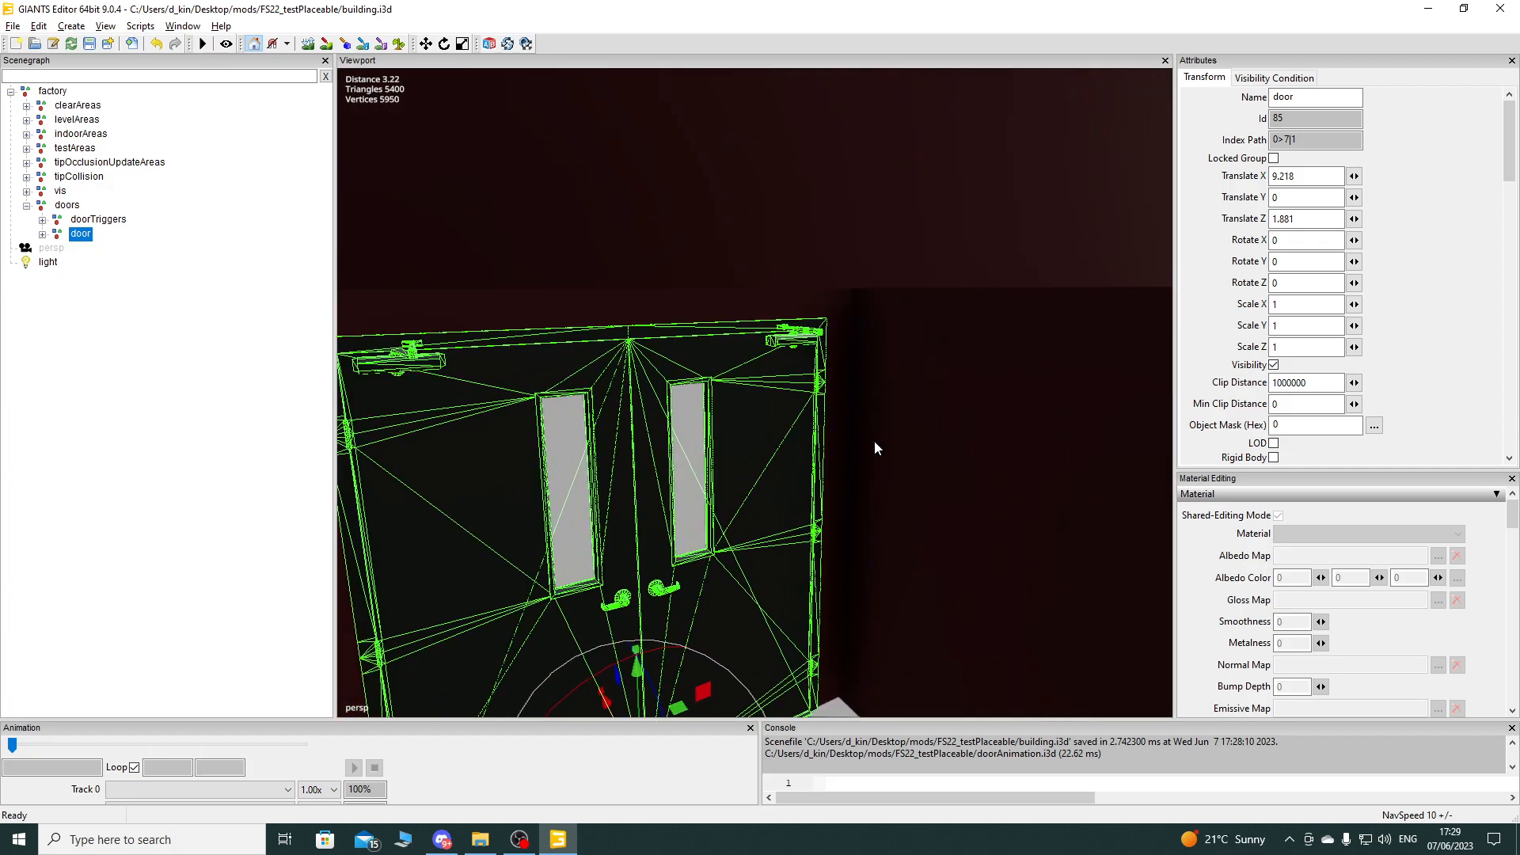
pyautogui.scroll(1, 879, 431)
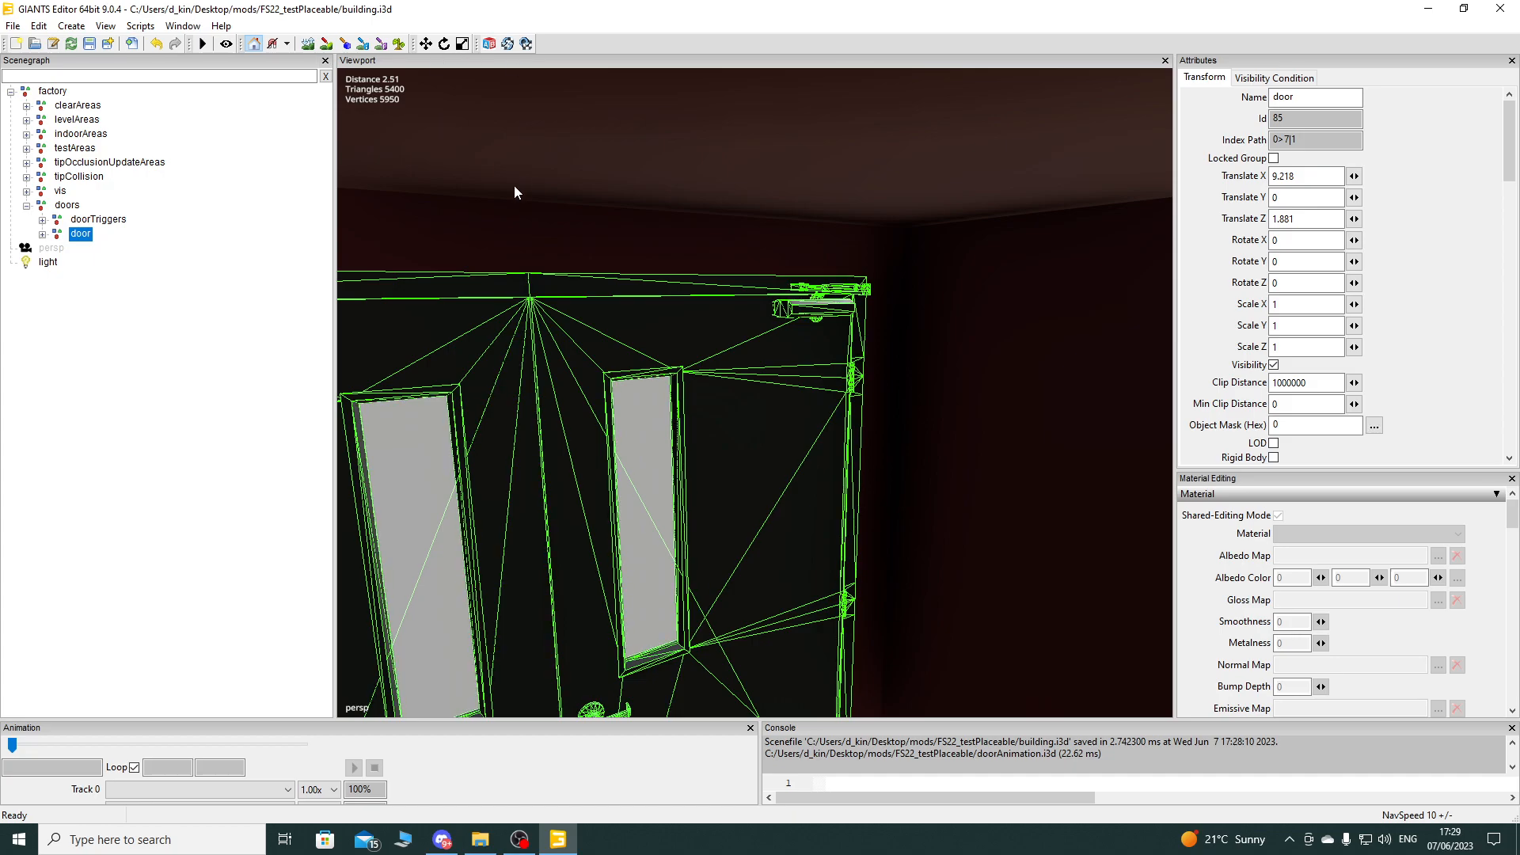
# Step: View the available snapping increments and inspect the door's position in the entrance from outside
pyautogui.click(287, 44)
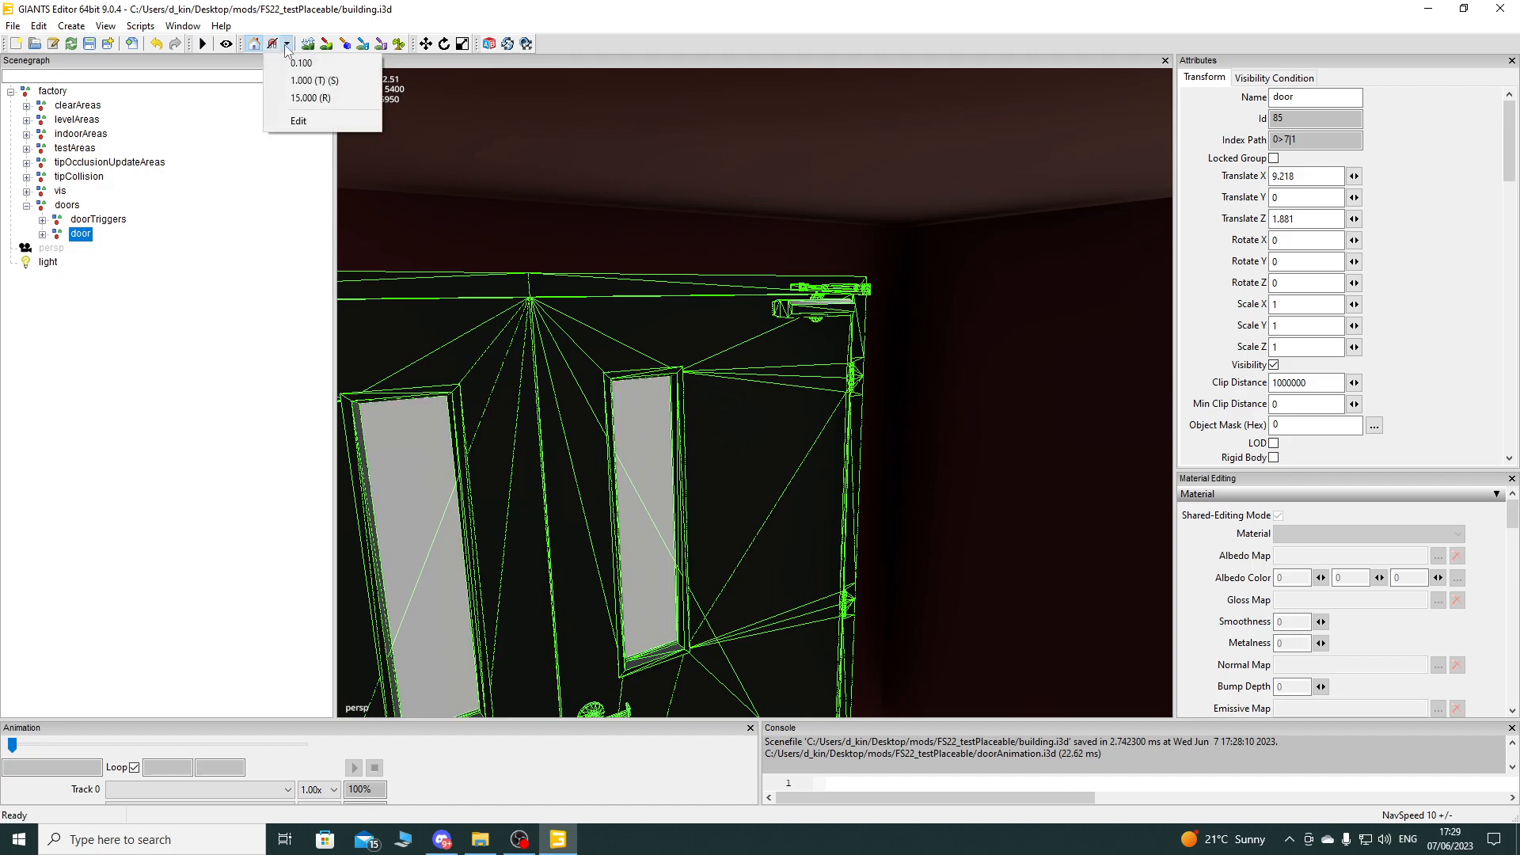
pyautogui.click(291, 44)
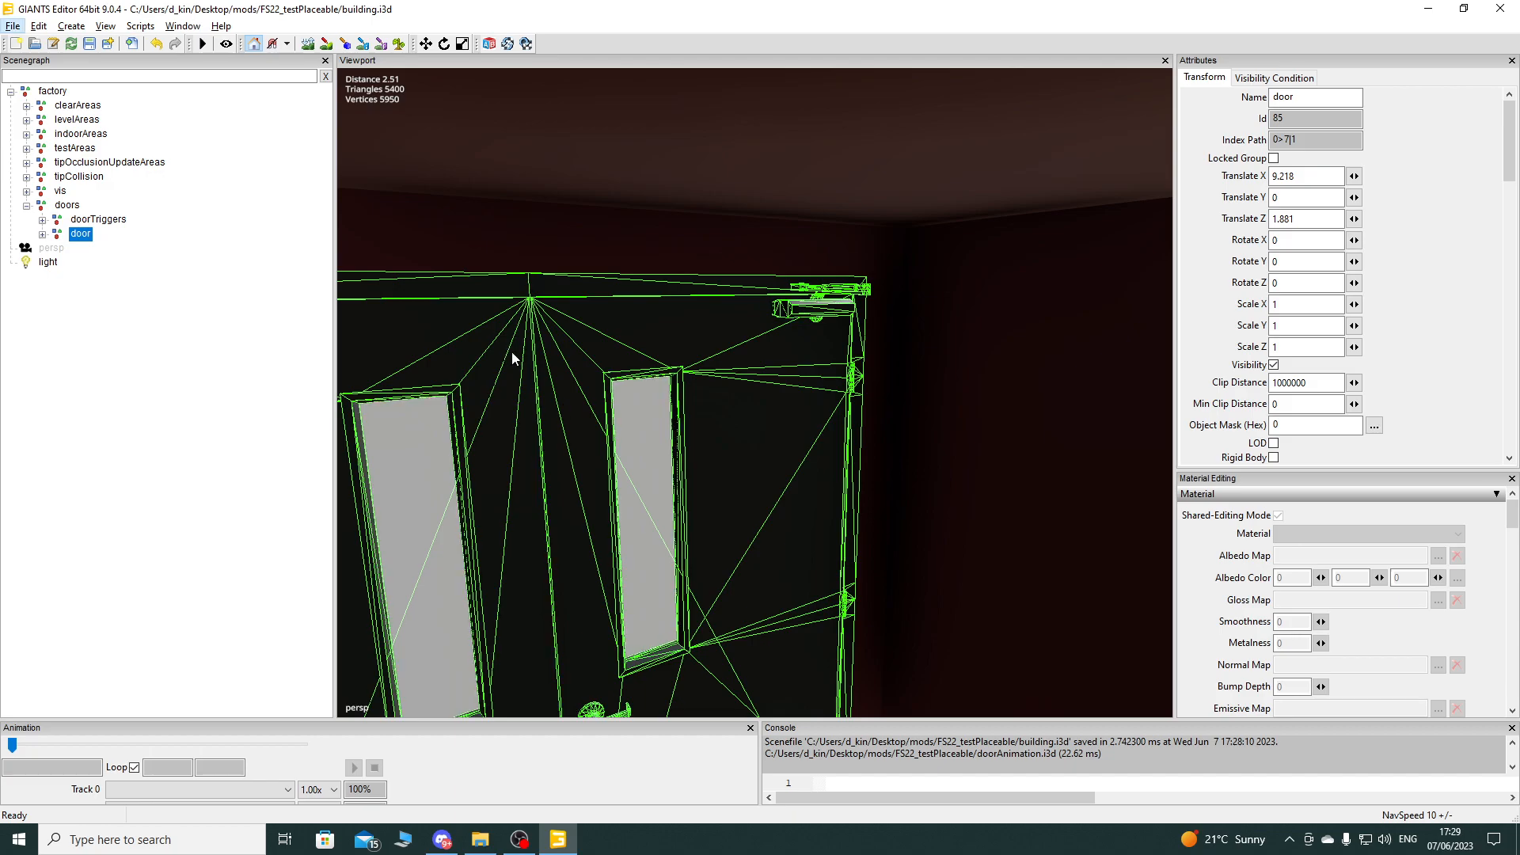
pyautogui.keyDown('alt'); pyautogui.moveTo(553, 359); pyautogui.dragTo(779, 343); pyautogui.keyUp('alt')
pyautogui.scroll(-4, 877, 325)
pyautogui.scroll(3, 870, 328)
pyautogui.scroll(-4, 781, 319)
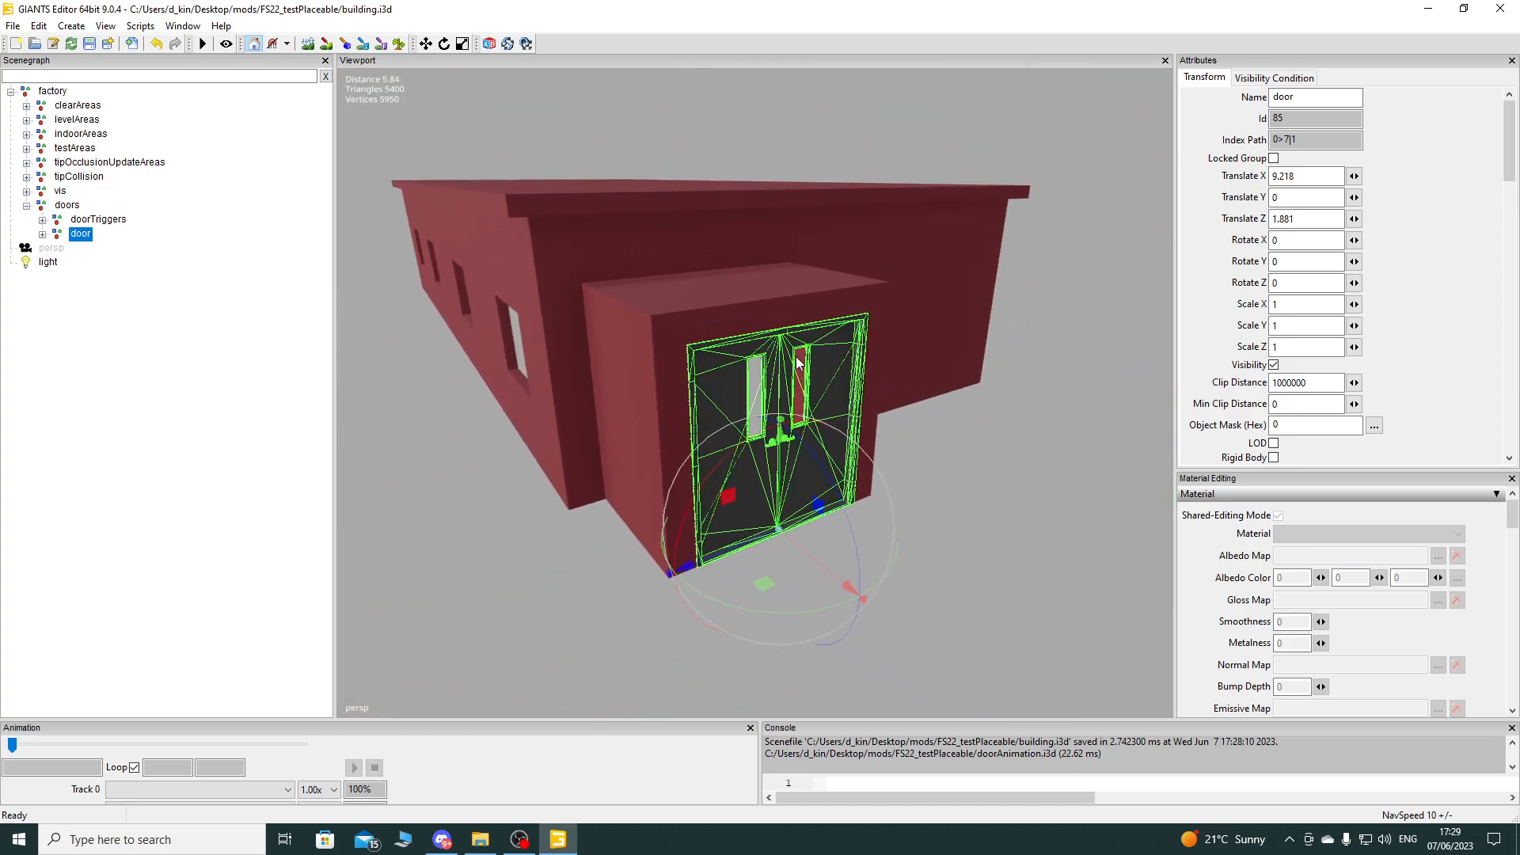
pyautogui.scroll(4, 782, 342)
pyautogui.scroll(-4, 792, 329)
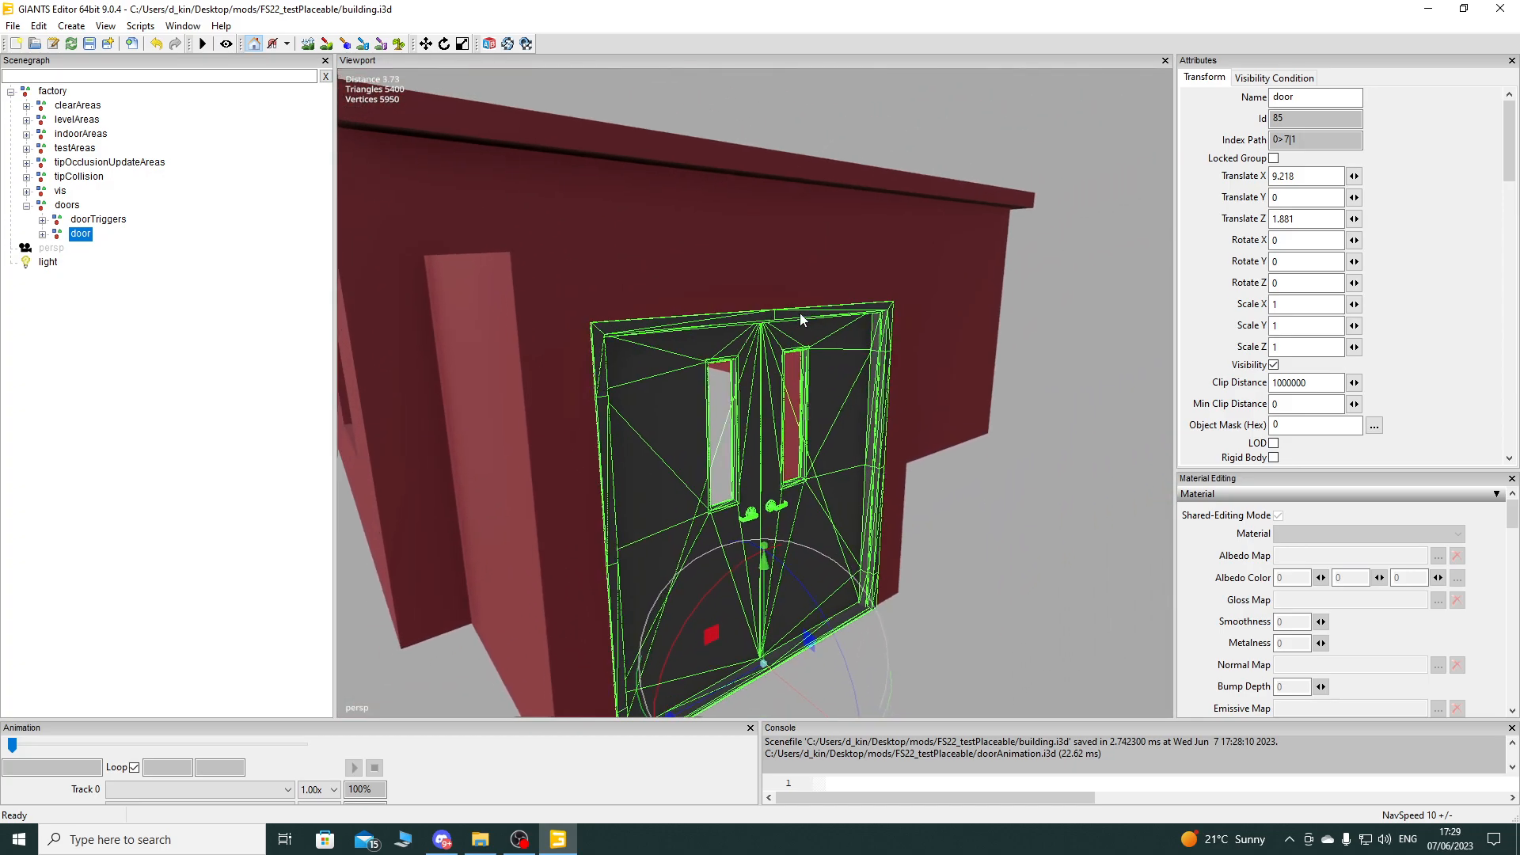
pyautogui.keyDown('alt'); pyautogui.moveTo(799, 312); pyautogui.dragTo(345, 316); pyautogui.keyUp('alt')
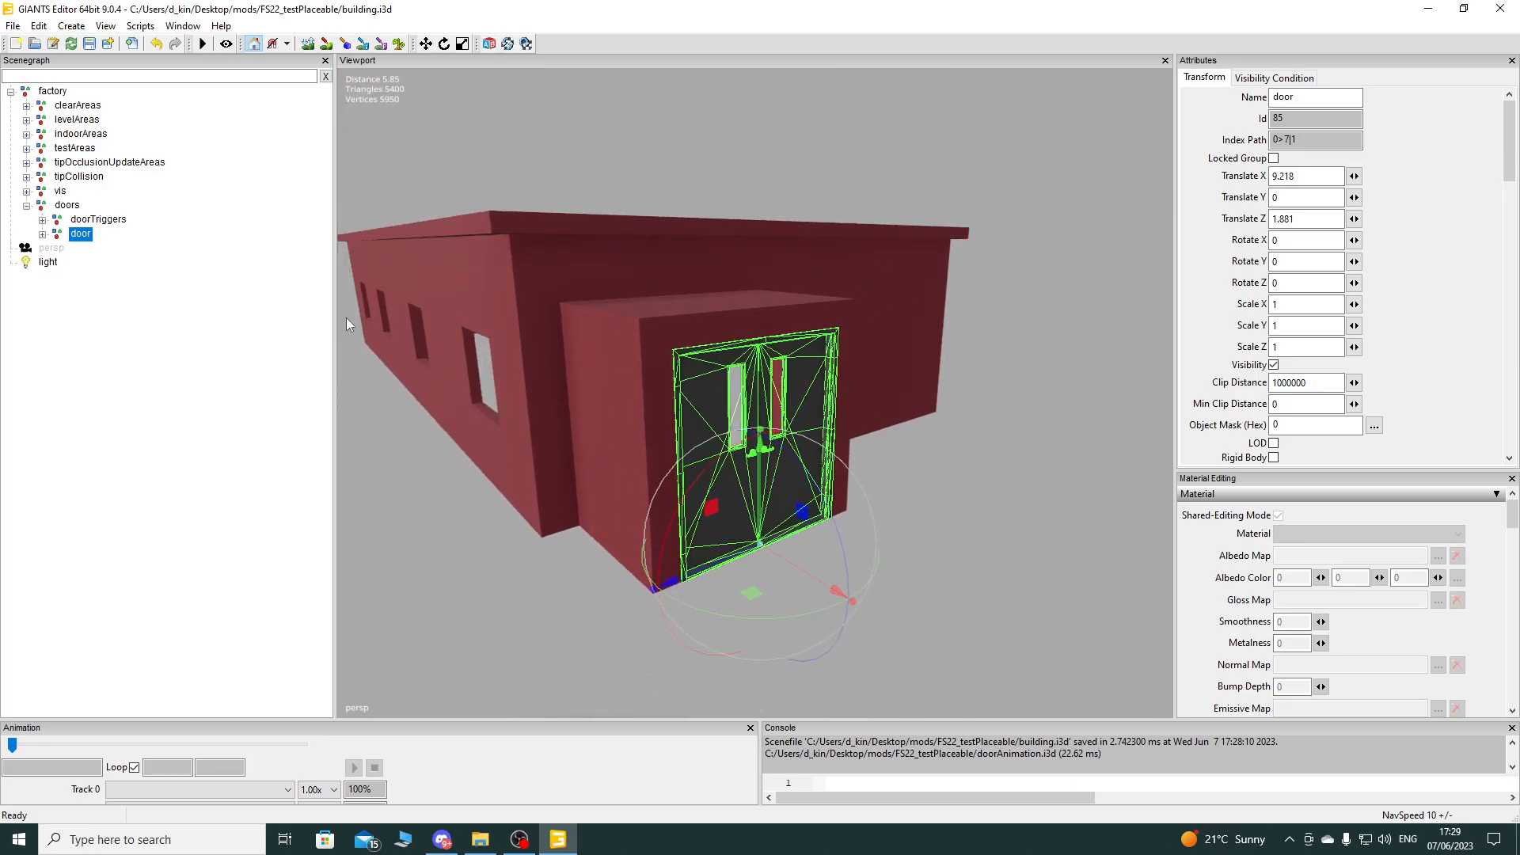
# Step: Preview the double door's opening animation using openerFrame01, stop it, and reselect the collapsed door group
pyautogui.click(42, 234)
pyautogui.click(119, 247)
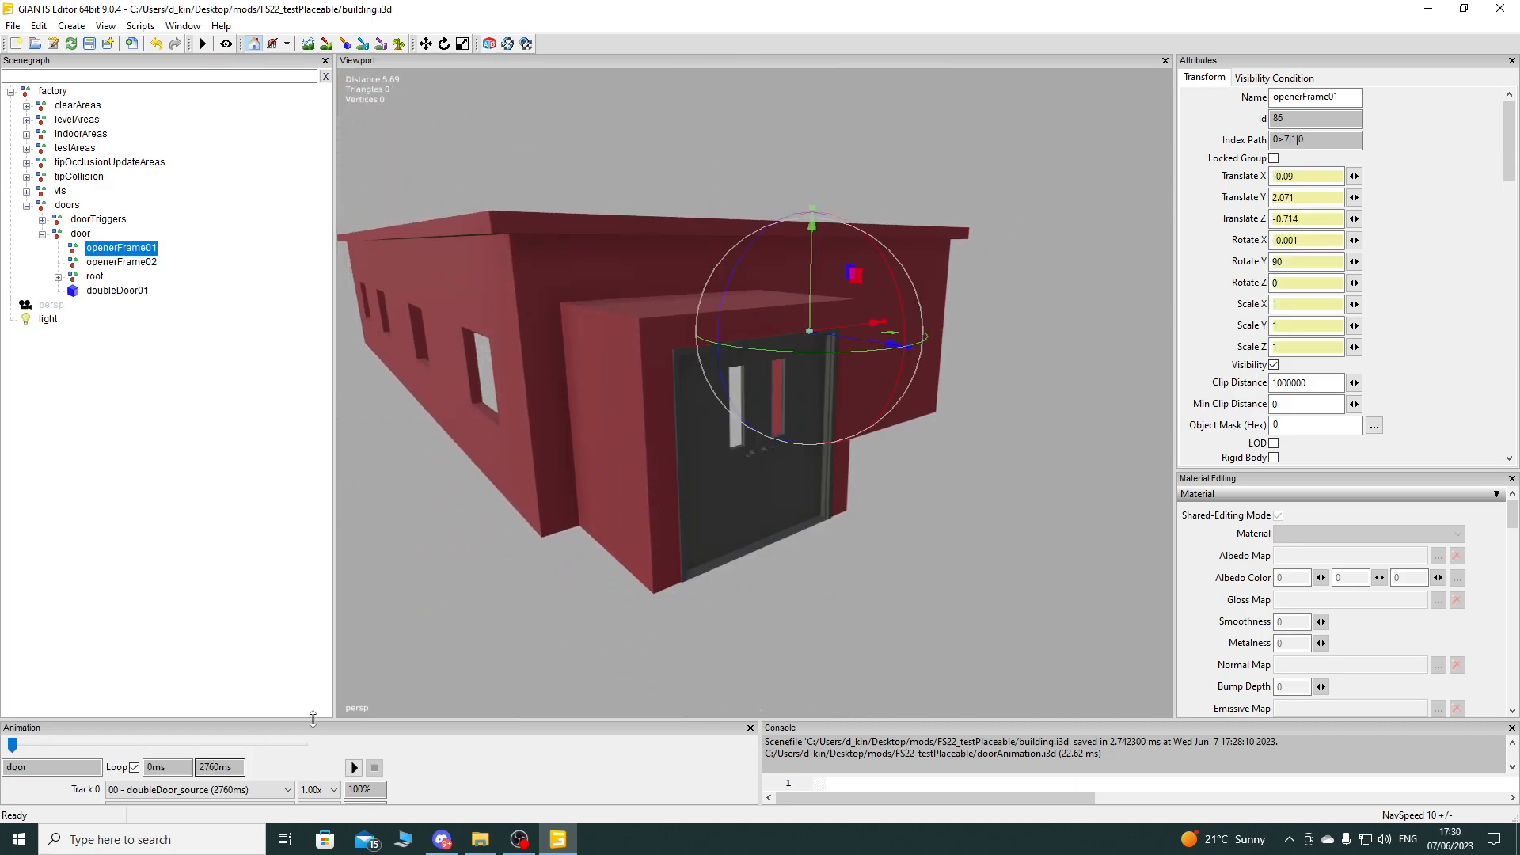
pyautogui.moveTo(335, 721); pyautogui.dragTo(337, 598)
pyautogui.click(354, 645)
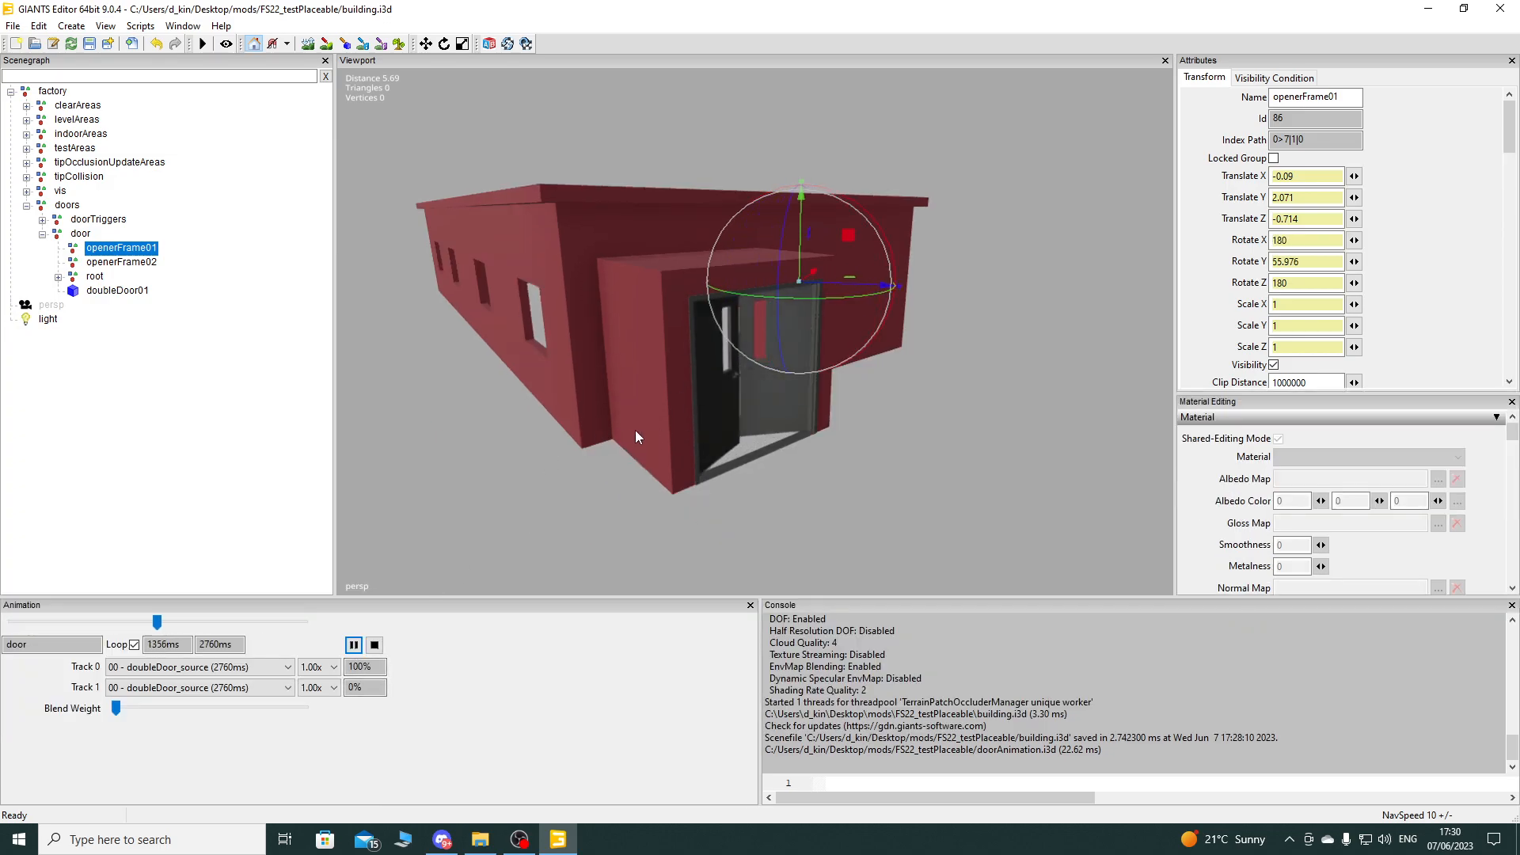
pyautogui.click(374, 645)
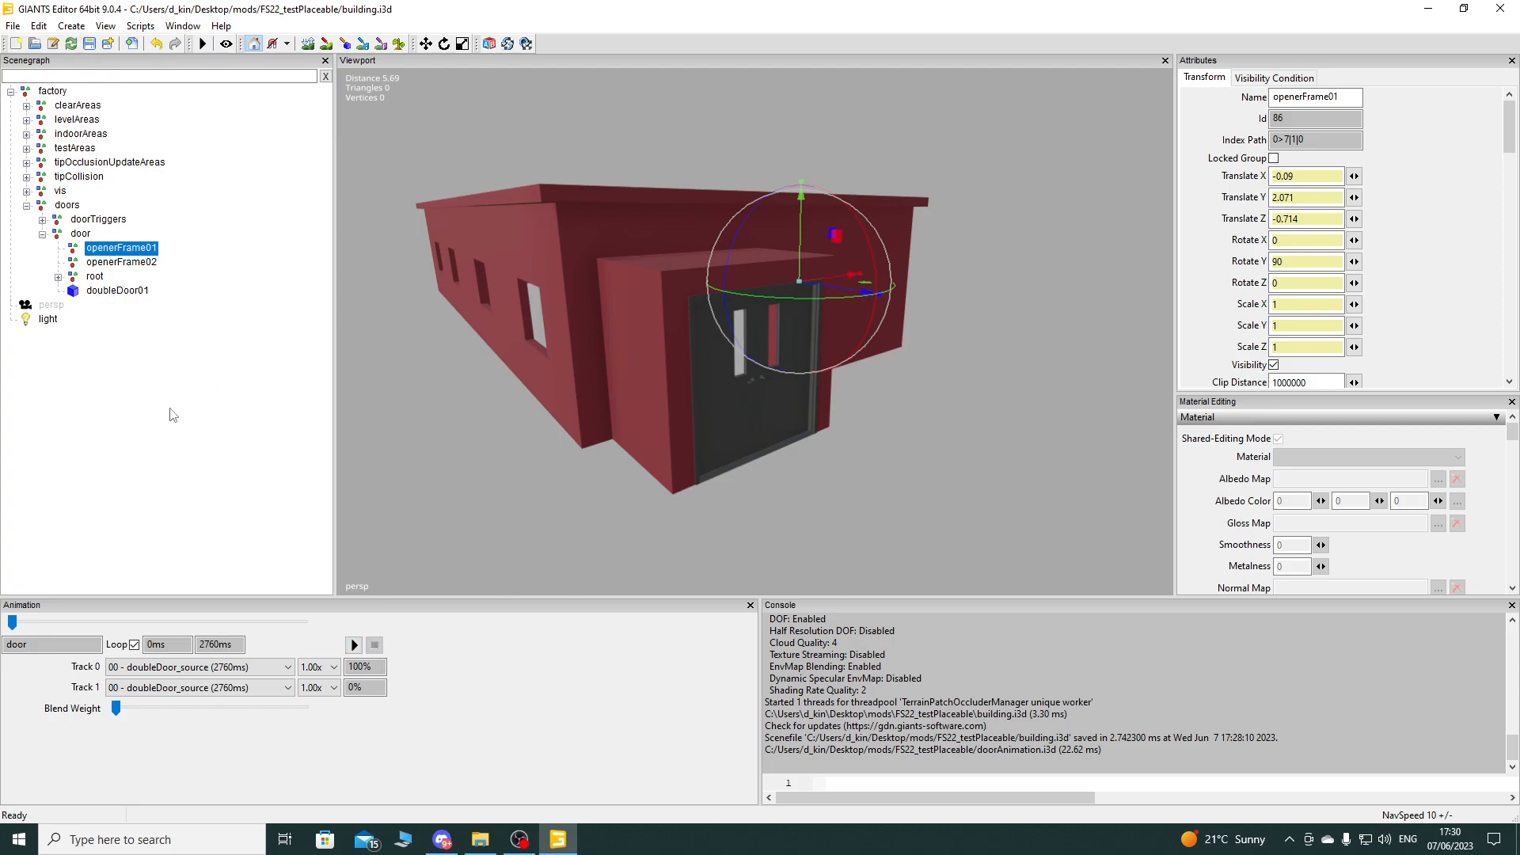
pyautogui.click(43, 234)
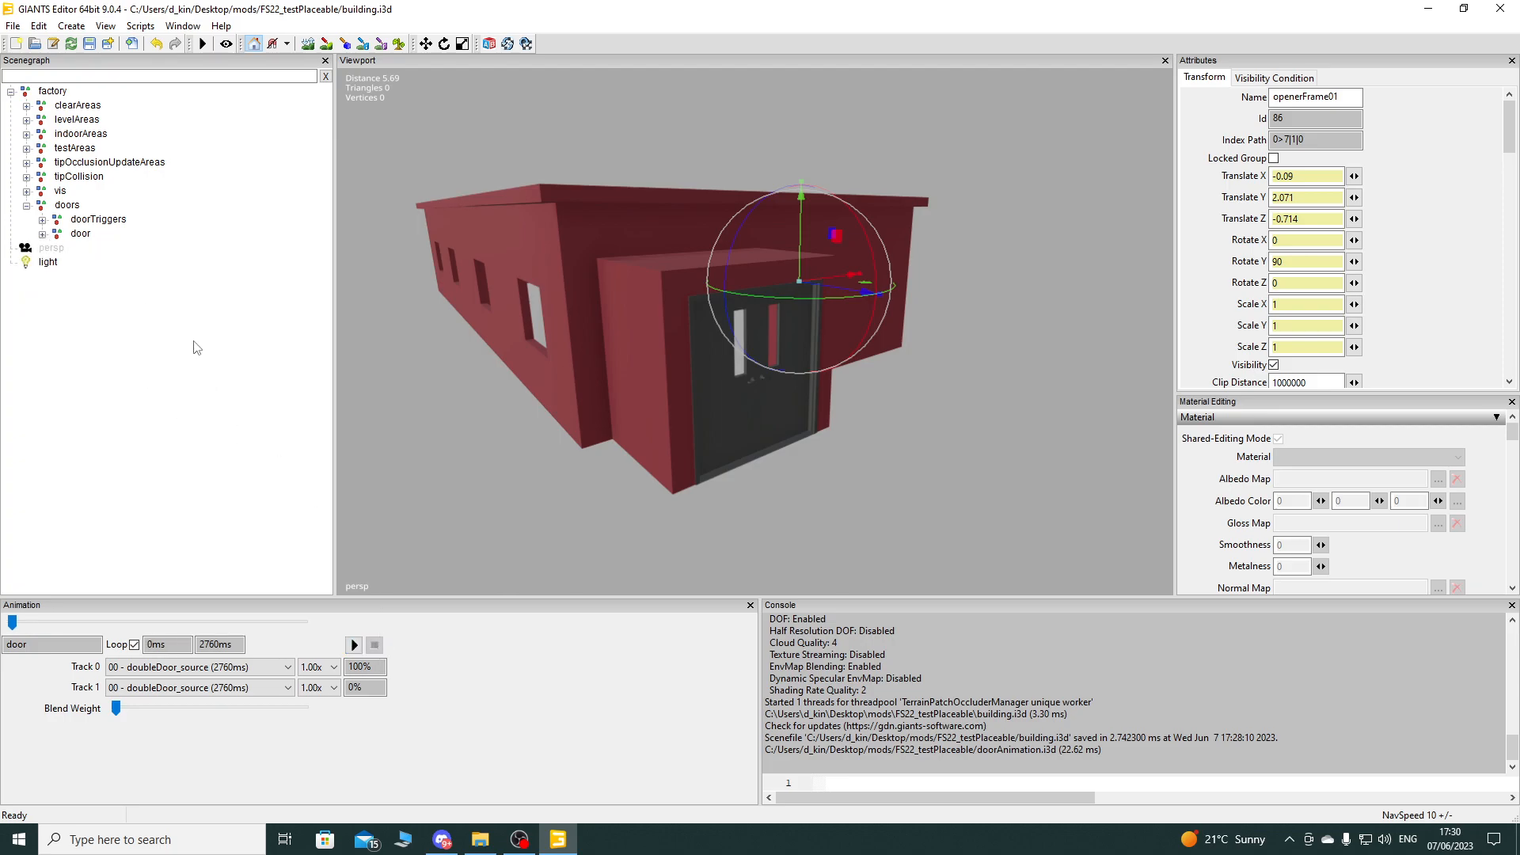
pyautogui.click(79, 233)
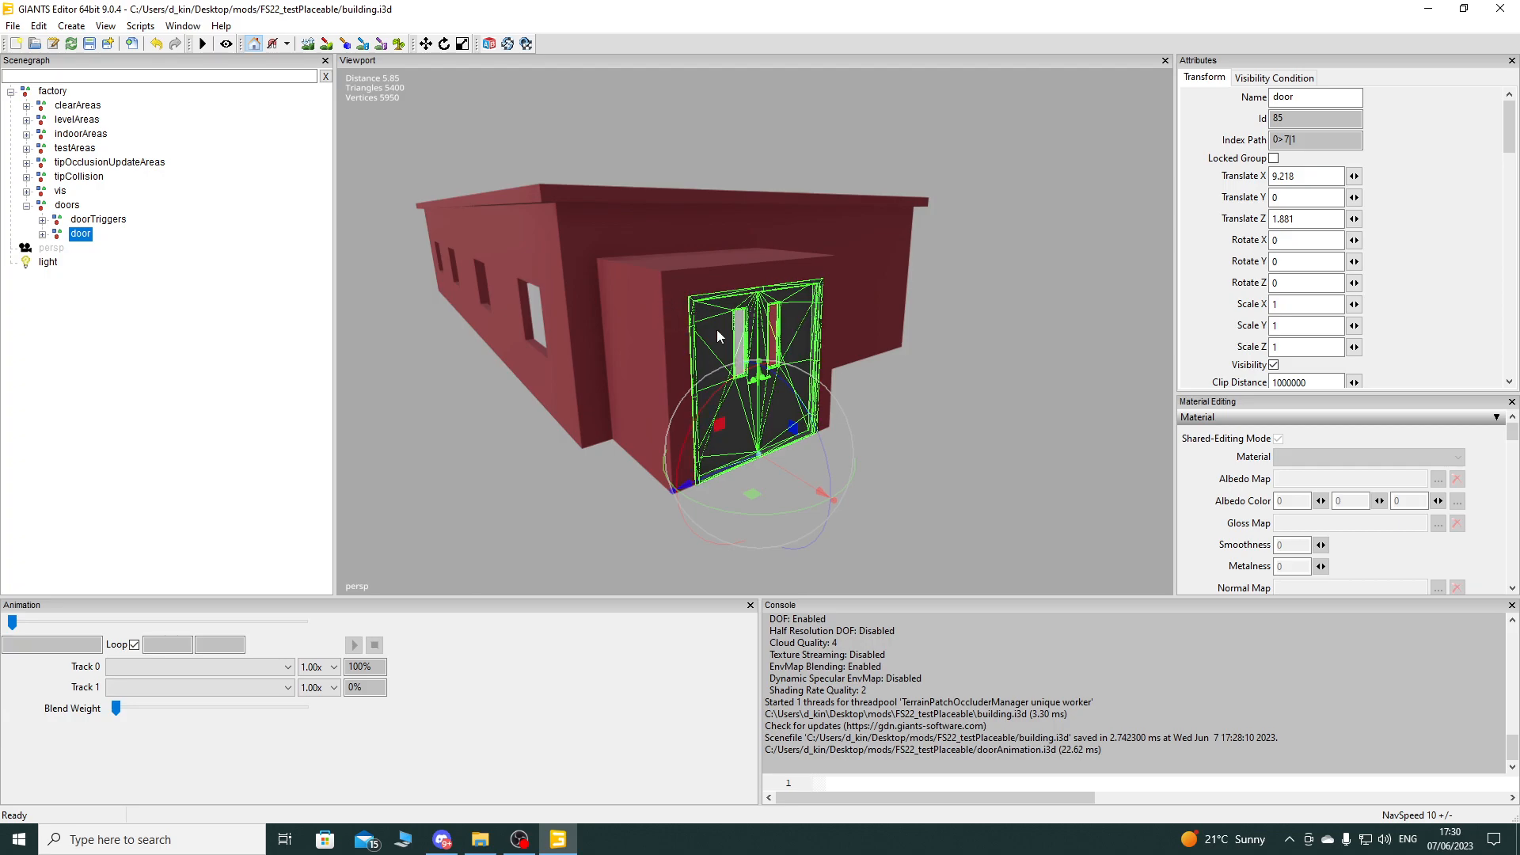
# Step: Switch to File Explorer to review the doorAnimation.i3d file, and return to the building scene in GIANTS Editor
pyautogui.click(1428, 9)
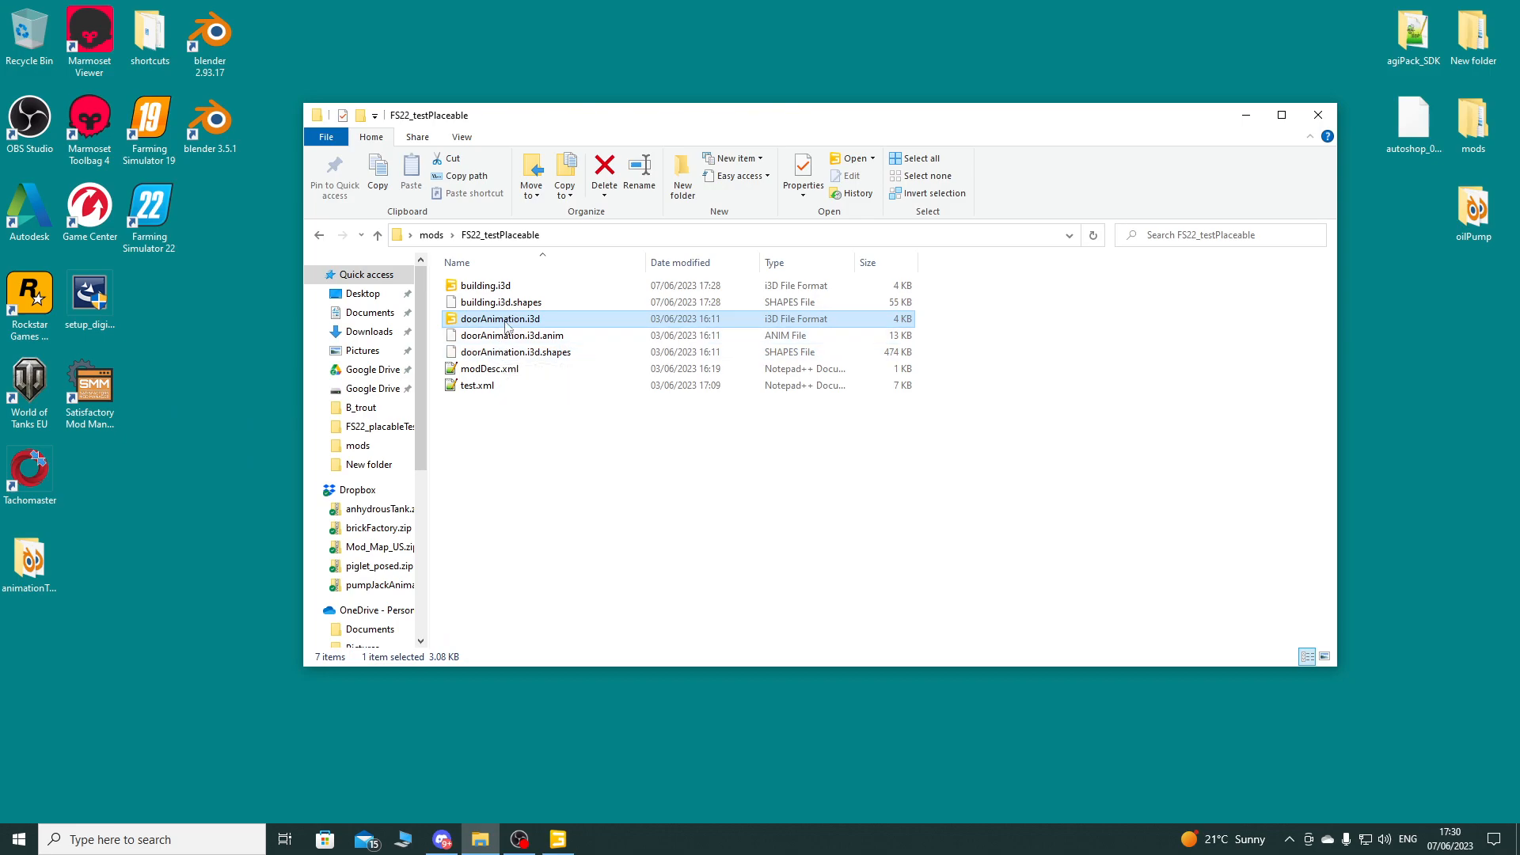
pyautogui.click(559, 839)
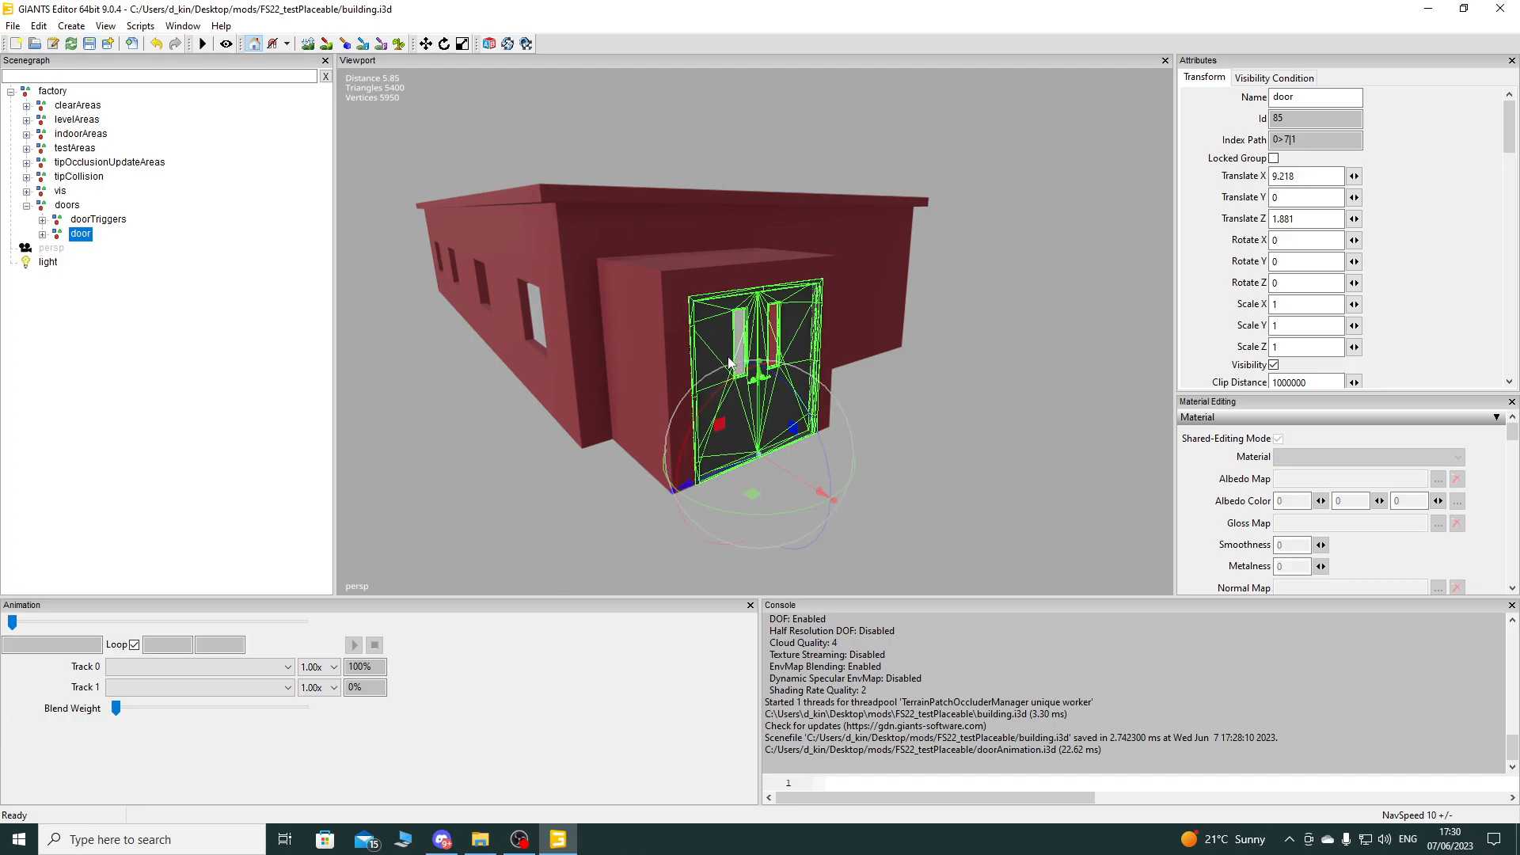
pyautogui.moveTo(778, 8); pyautogui.dragTo(757, 405)
pyautogui.moveTo(639, 409); pyautogui.dragTo(653, 1)
# Step: Delete the light from the scene and save building.i3d
pyautogui.click(47, 262)
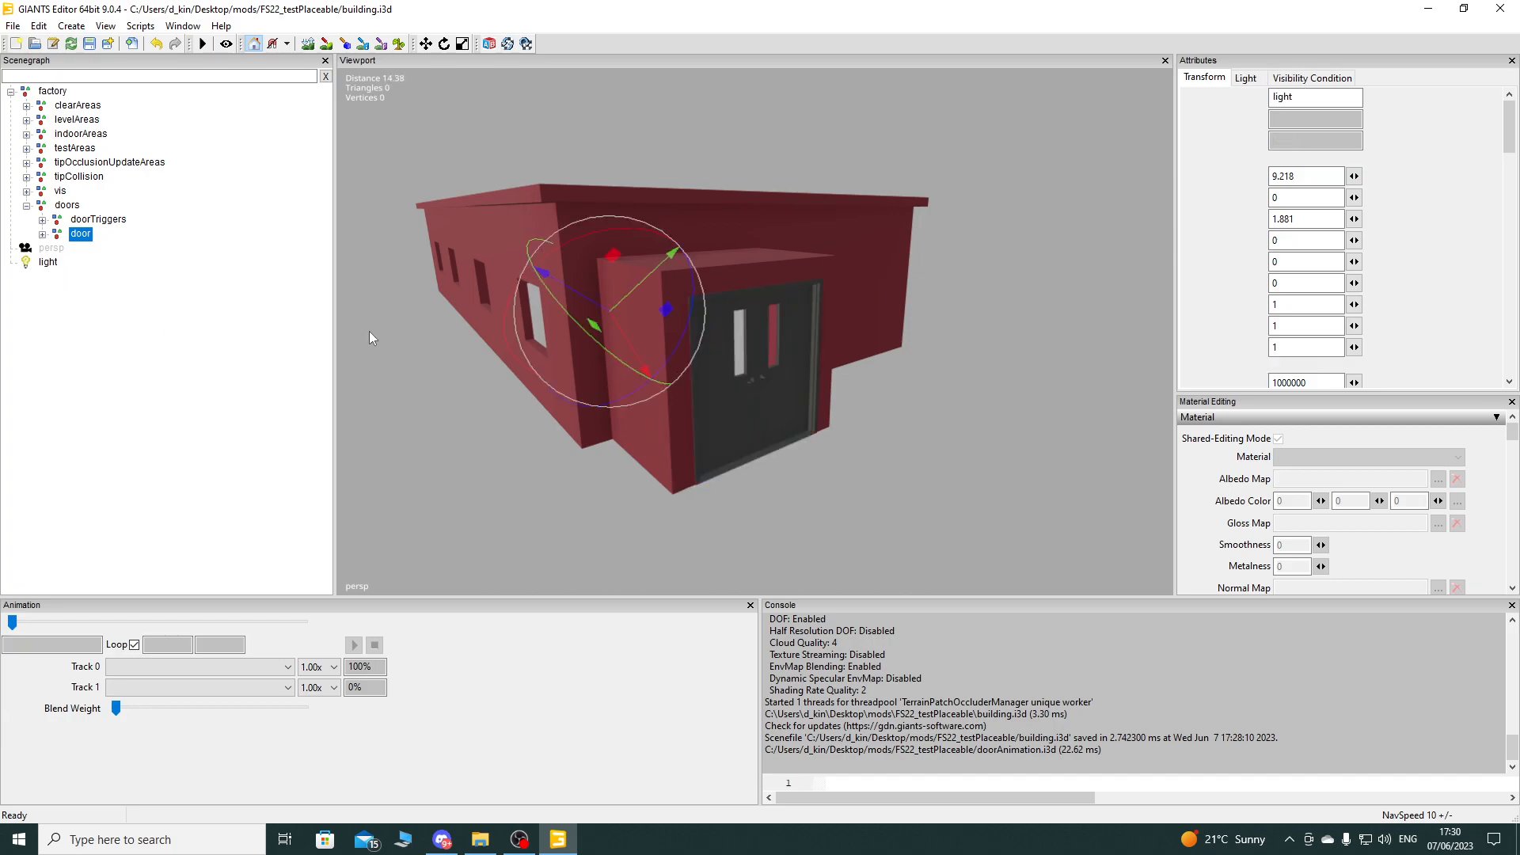
pyautogui.press('Delete')
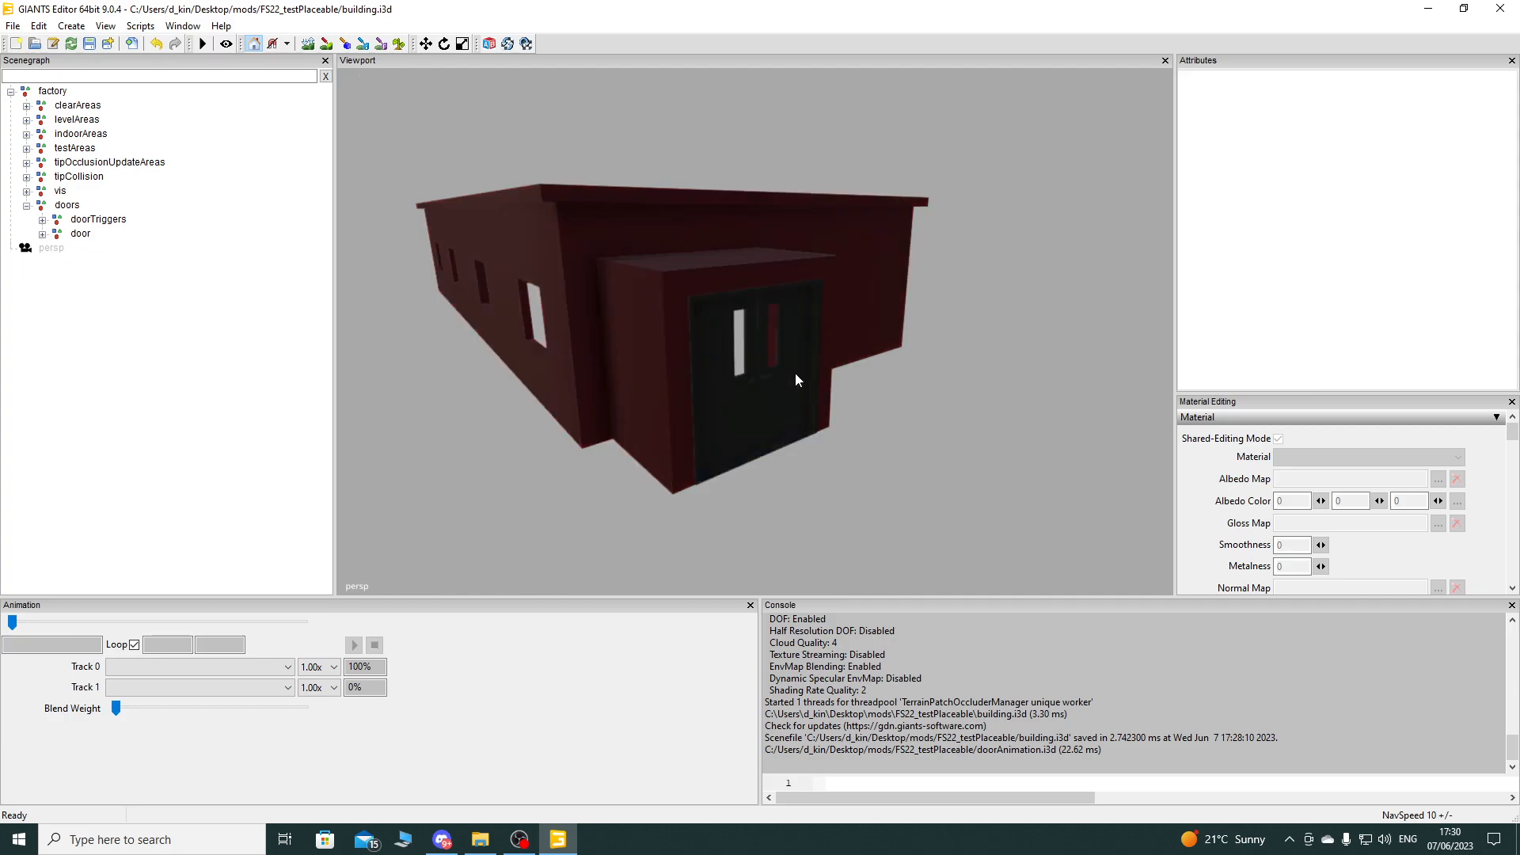
pyautogui.hotkey('ctrl', 's')
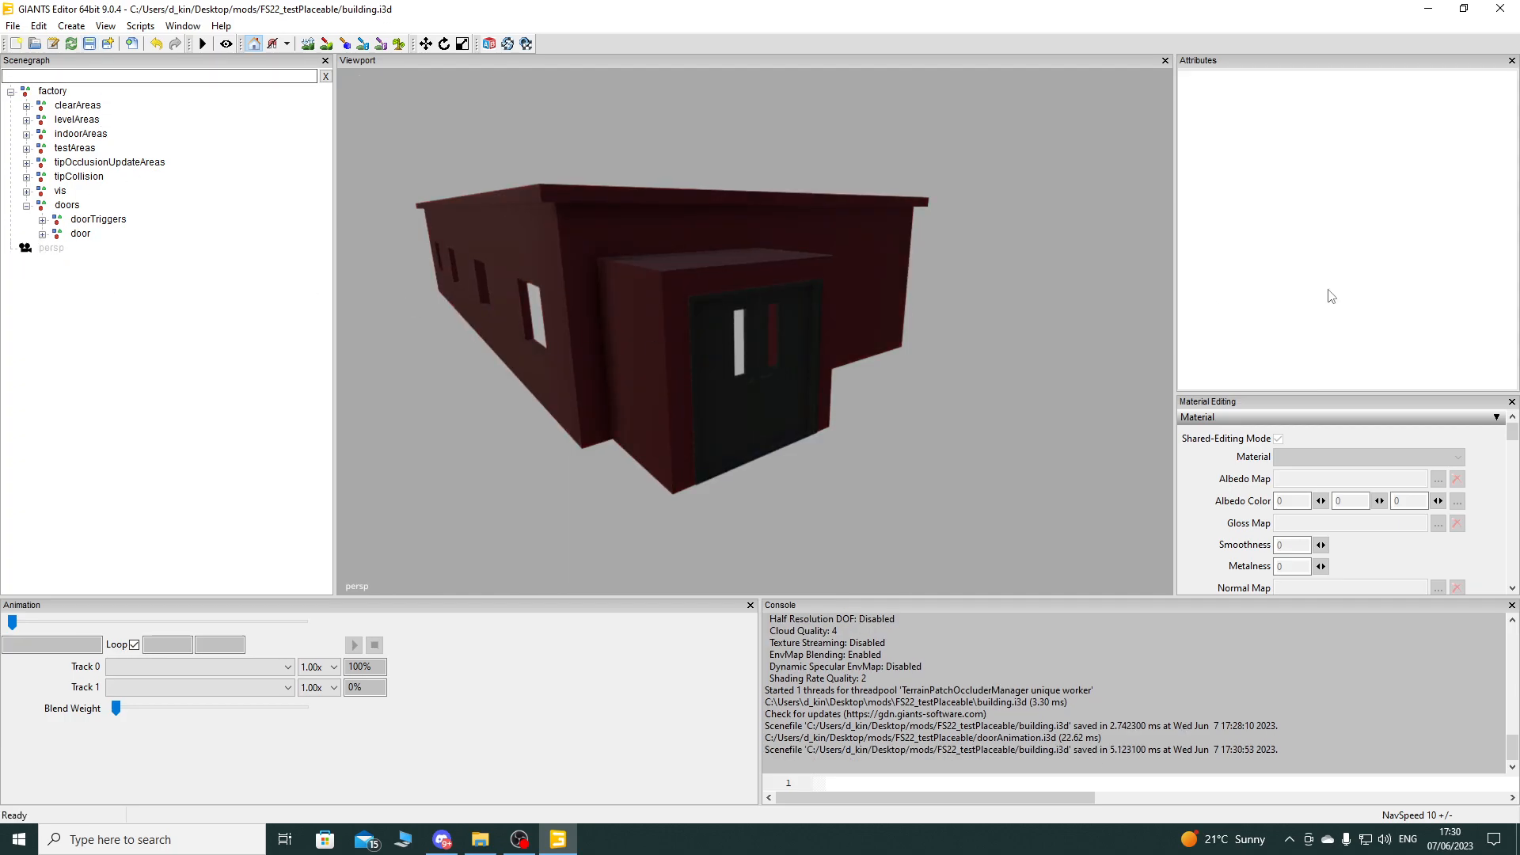
# Step: Close GIANTS Editor, remove the Animation line referencing building.i3d.anim from building.i3d in Notepad++, and save the file
pyautogui.click(1500, 9)
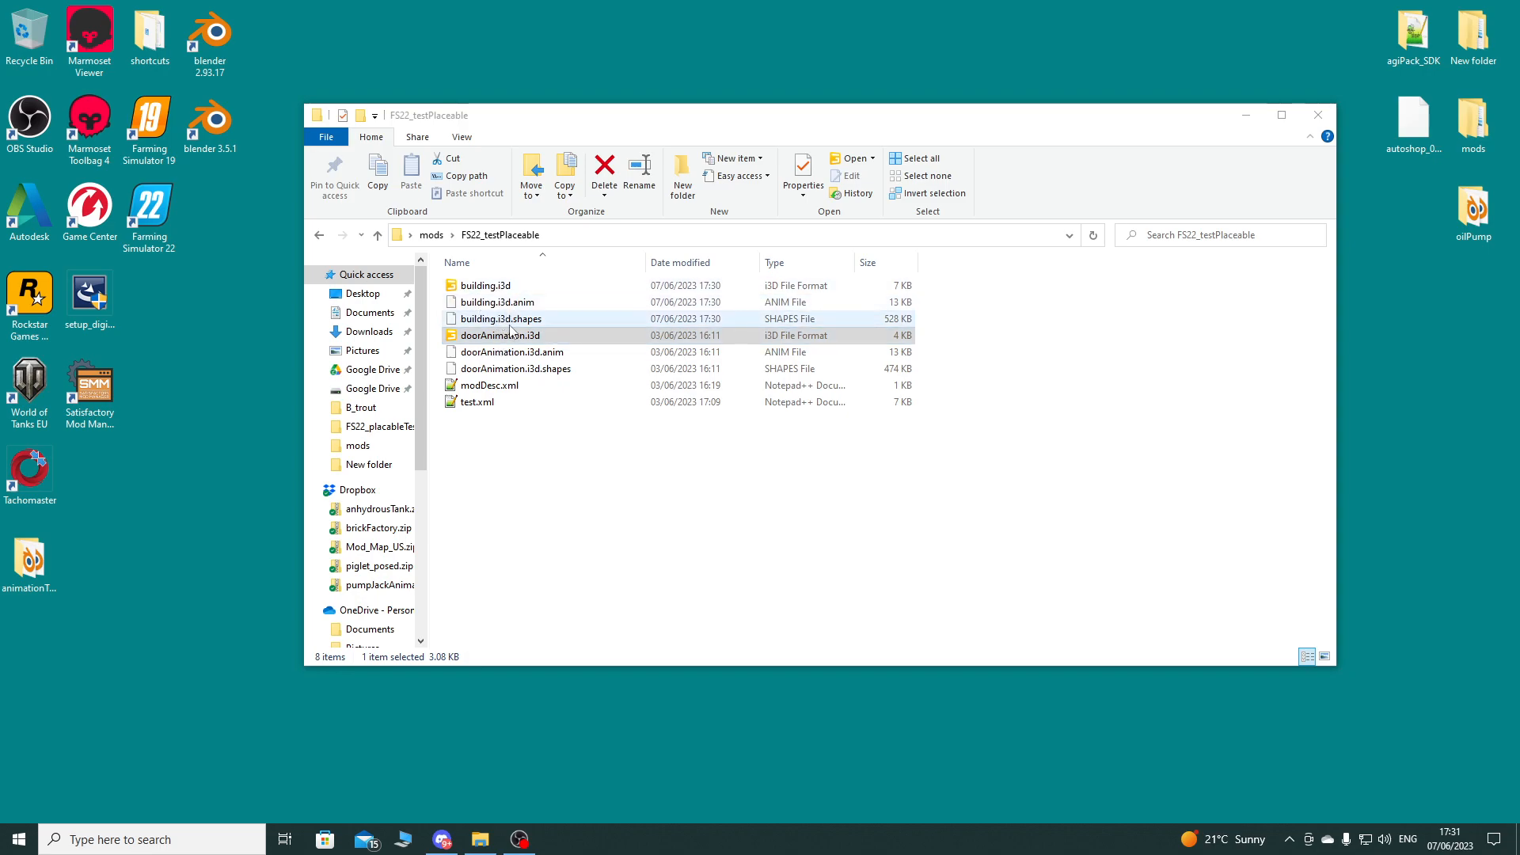
pyautogui.rightClick(477, 293)
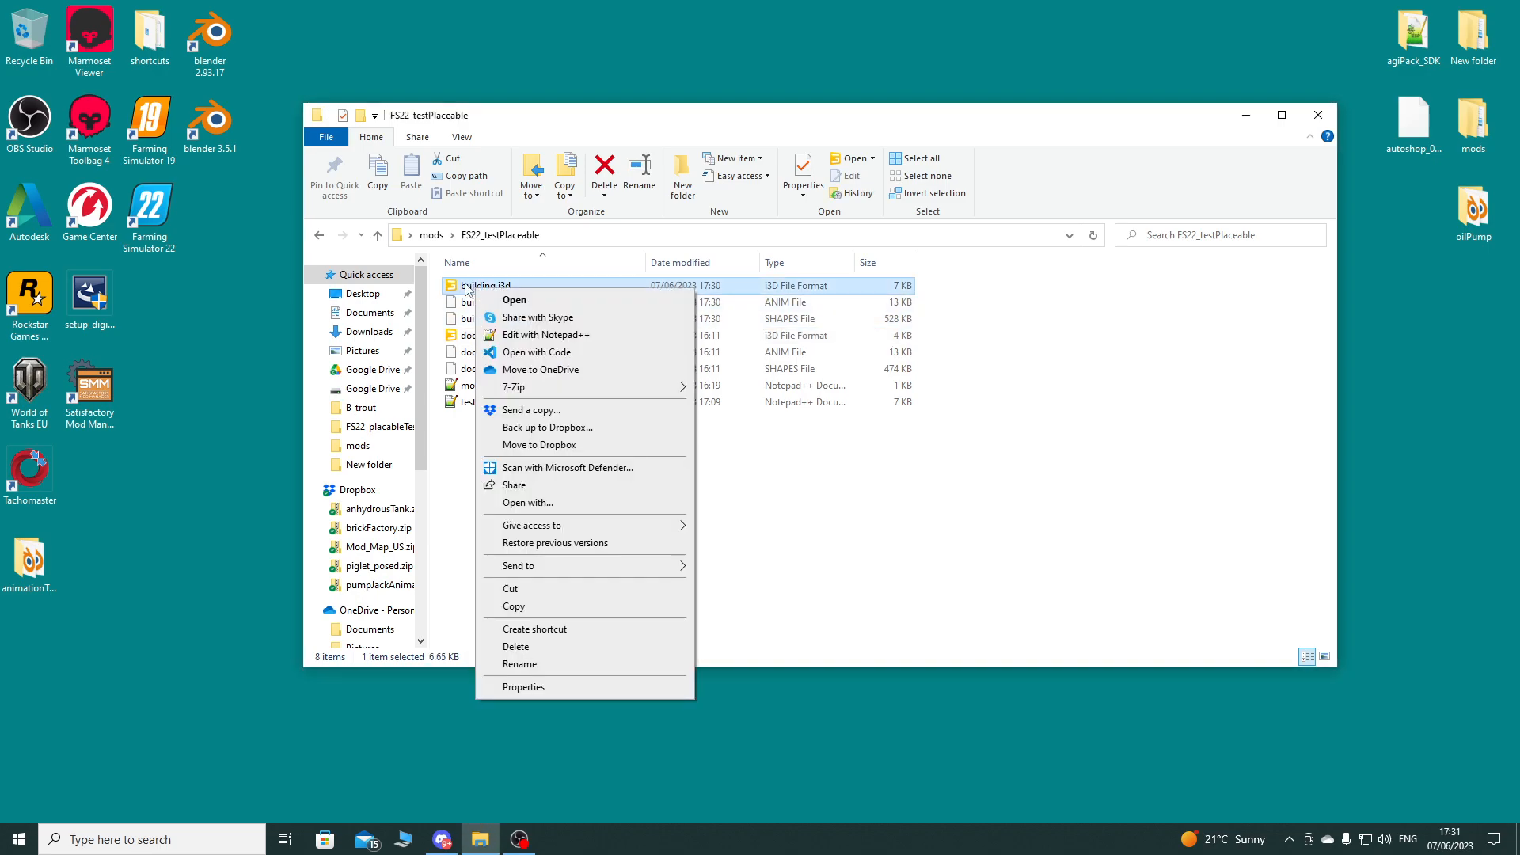
pyautogui.click(582, 342)
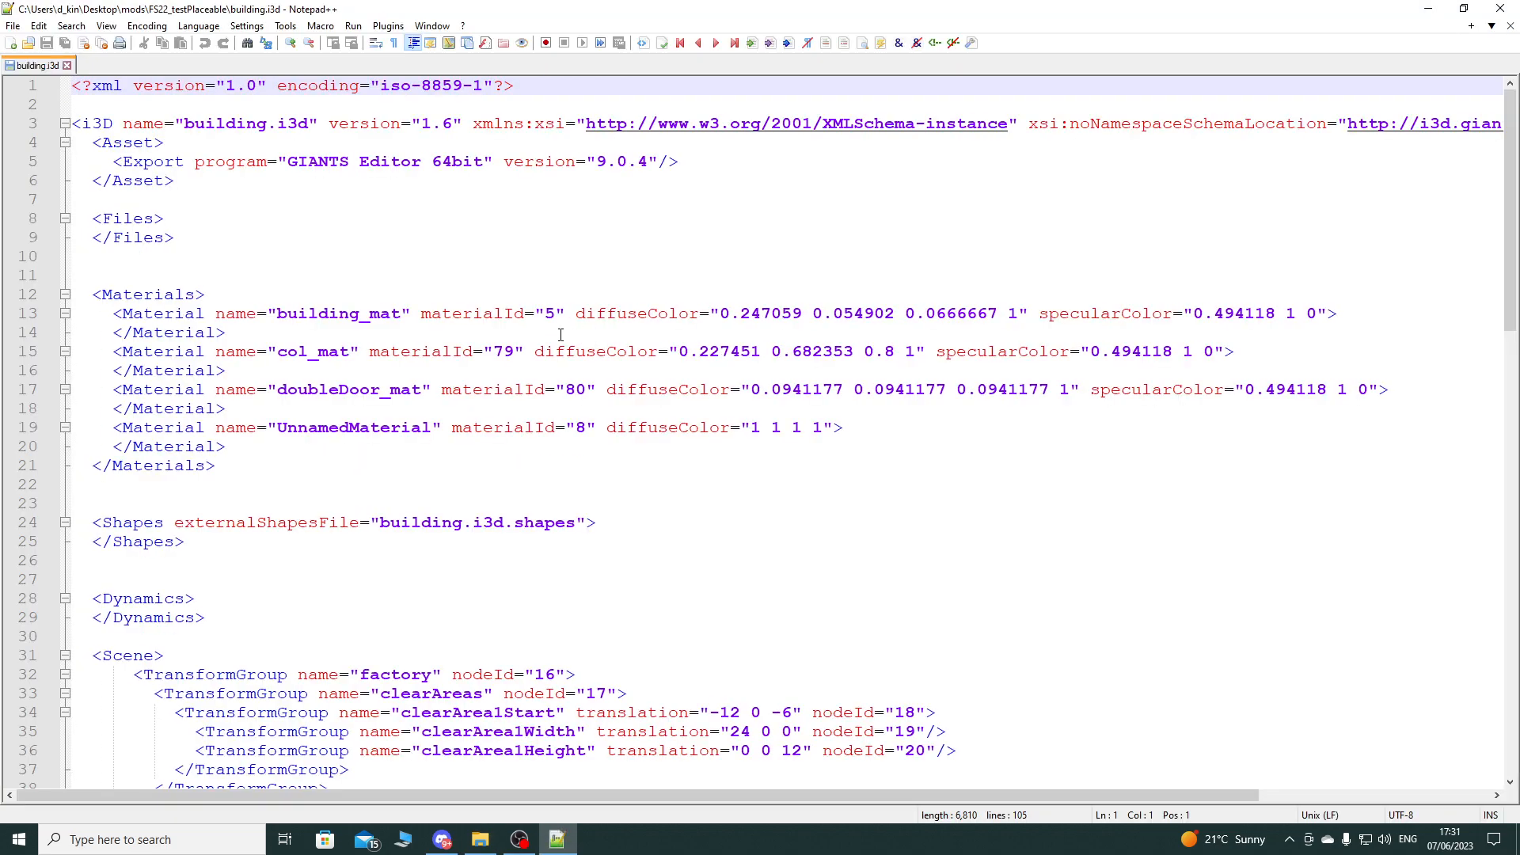
pyautogui.scroll(-20, 536, 335)
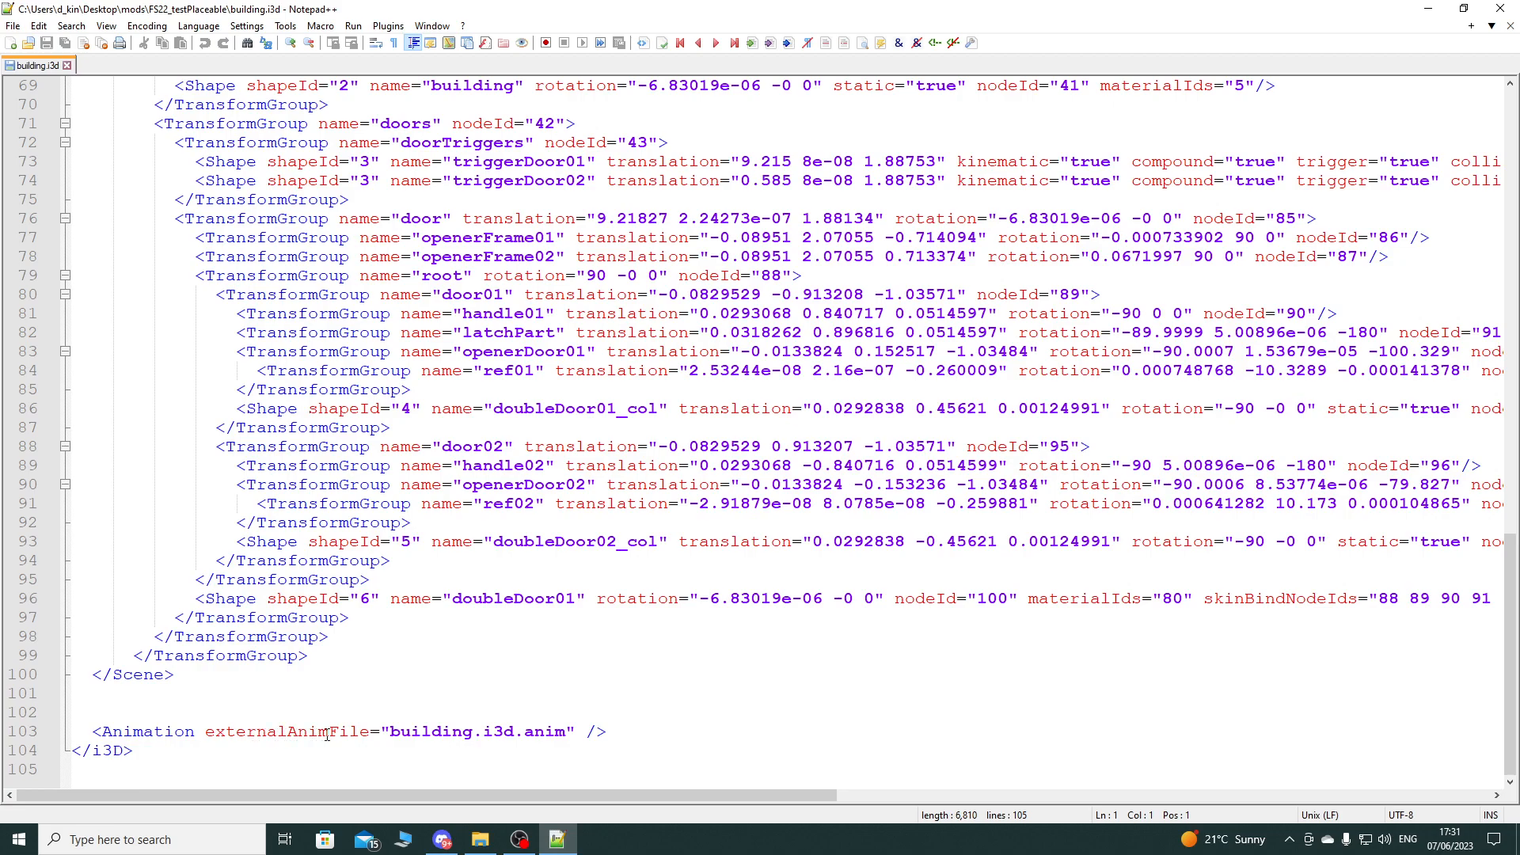
pyautogui.click(24, 731)
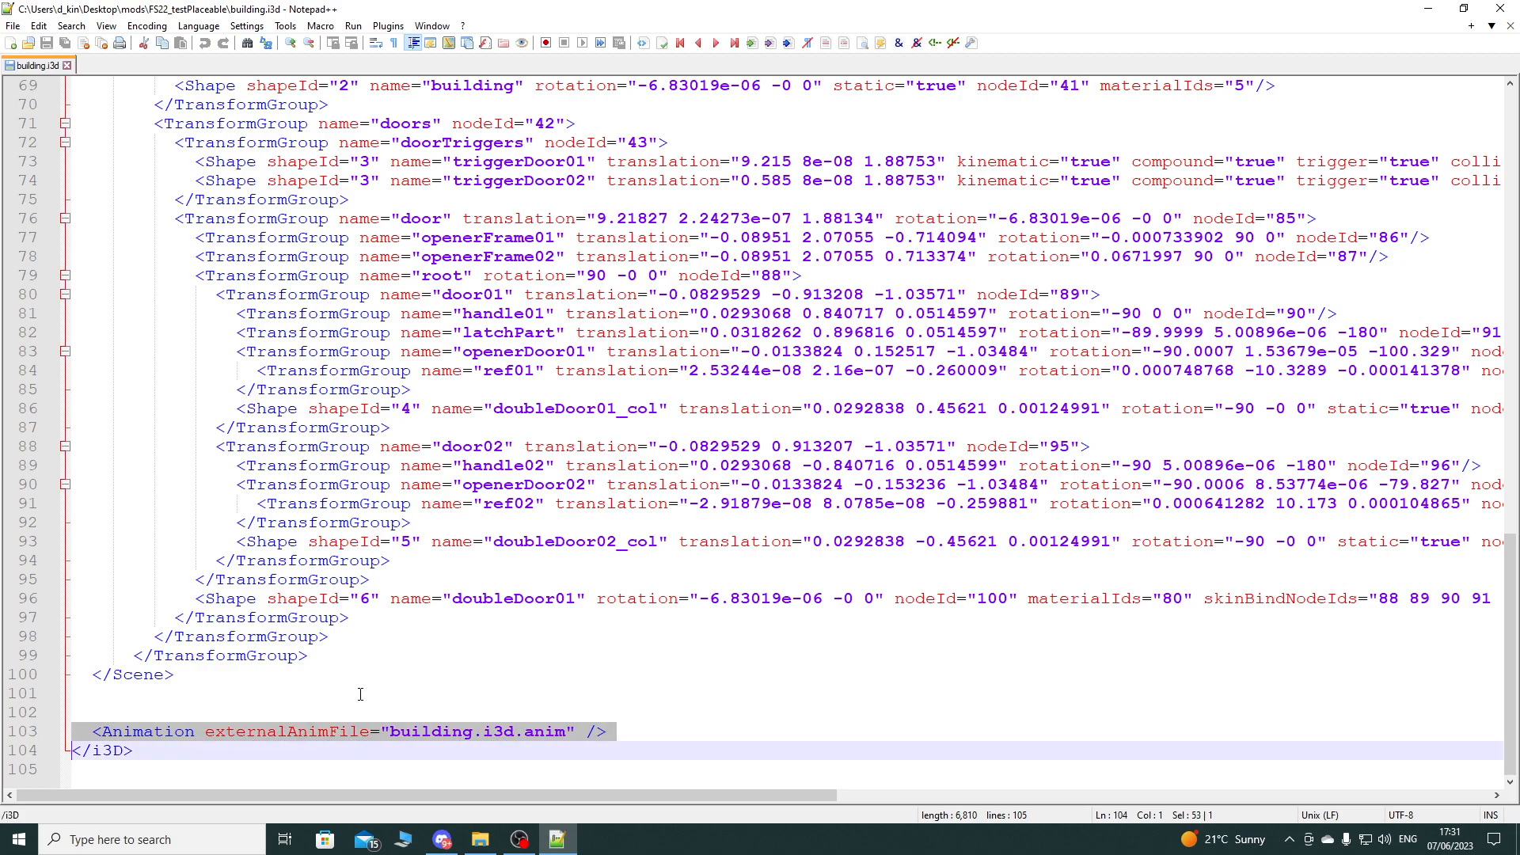
pyautogui.press('Delete')
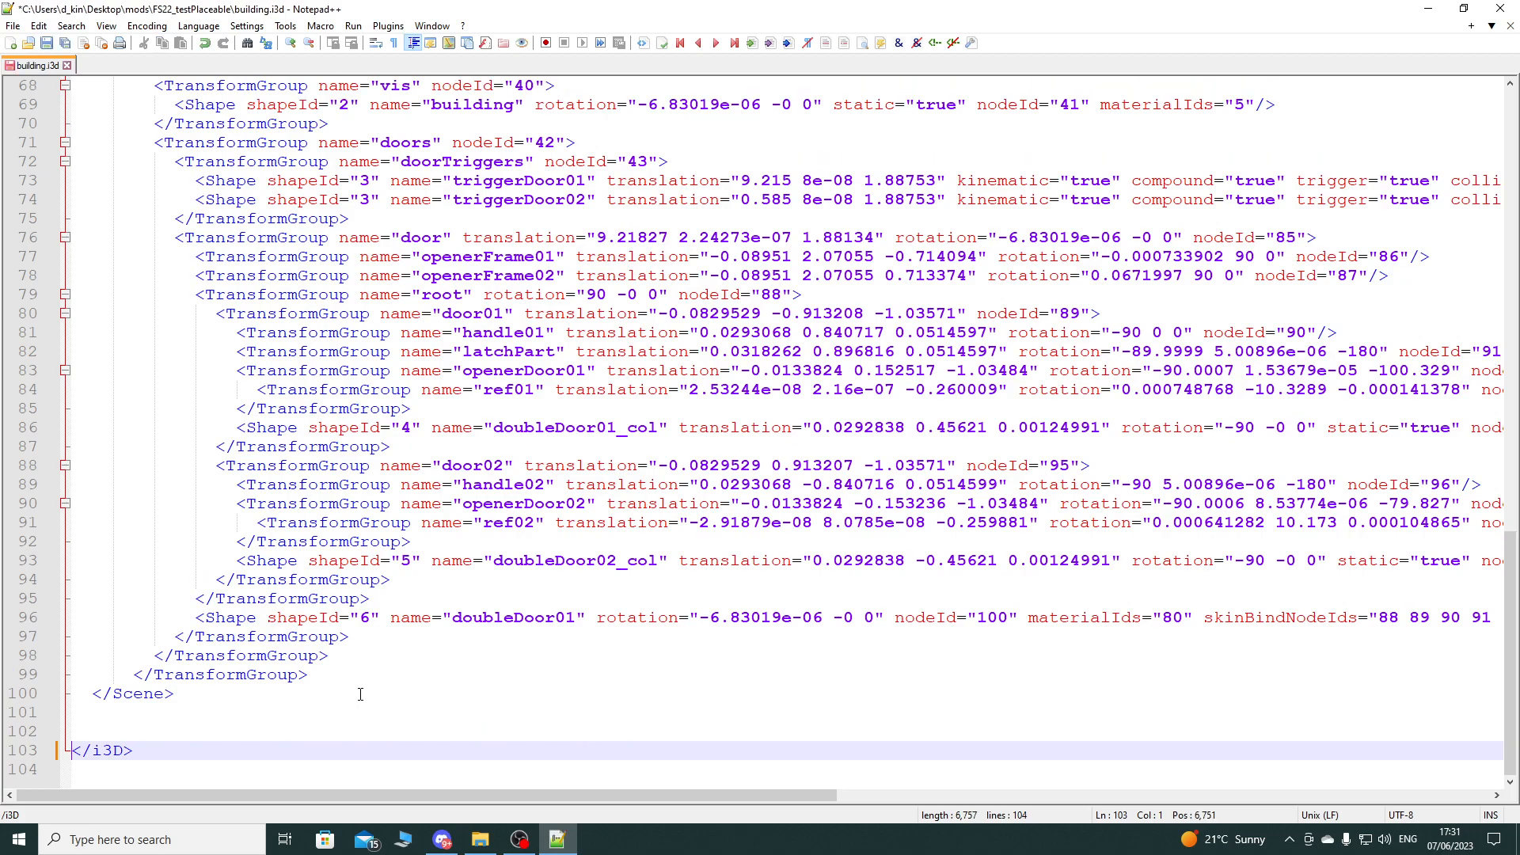
pyautogui.click(46, 44)
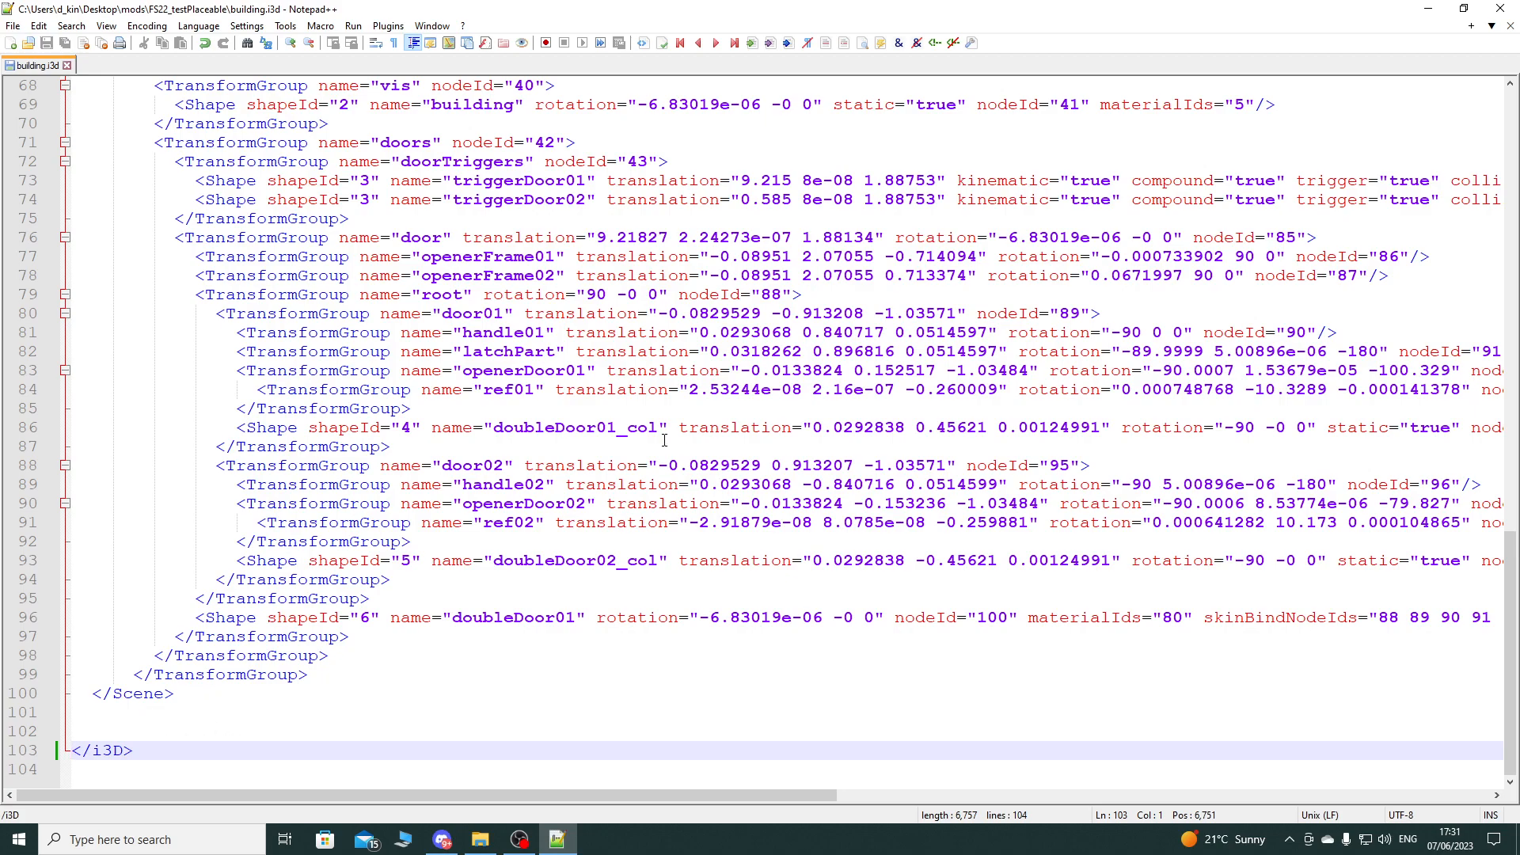
pyautogui.click(1499, 9)
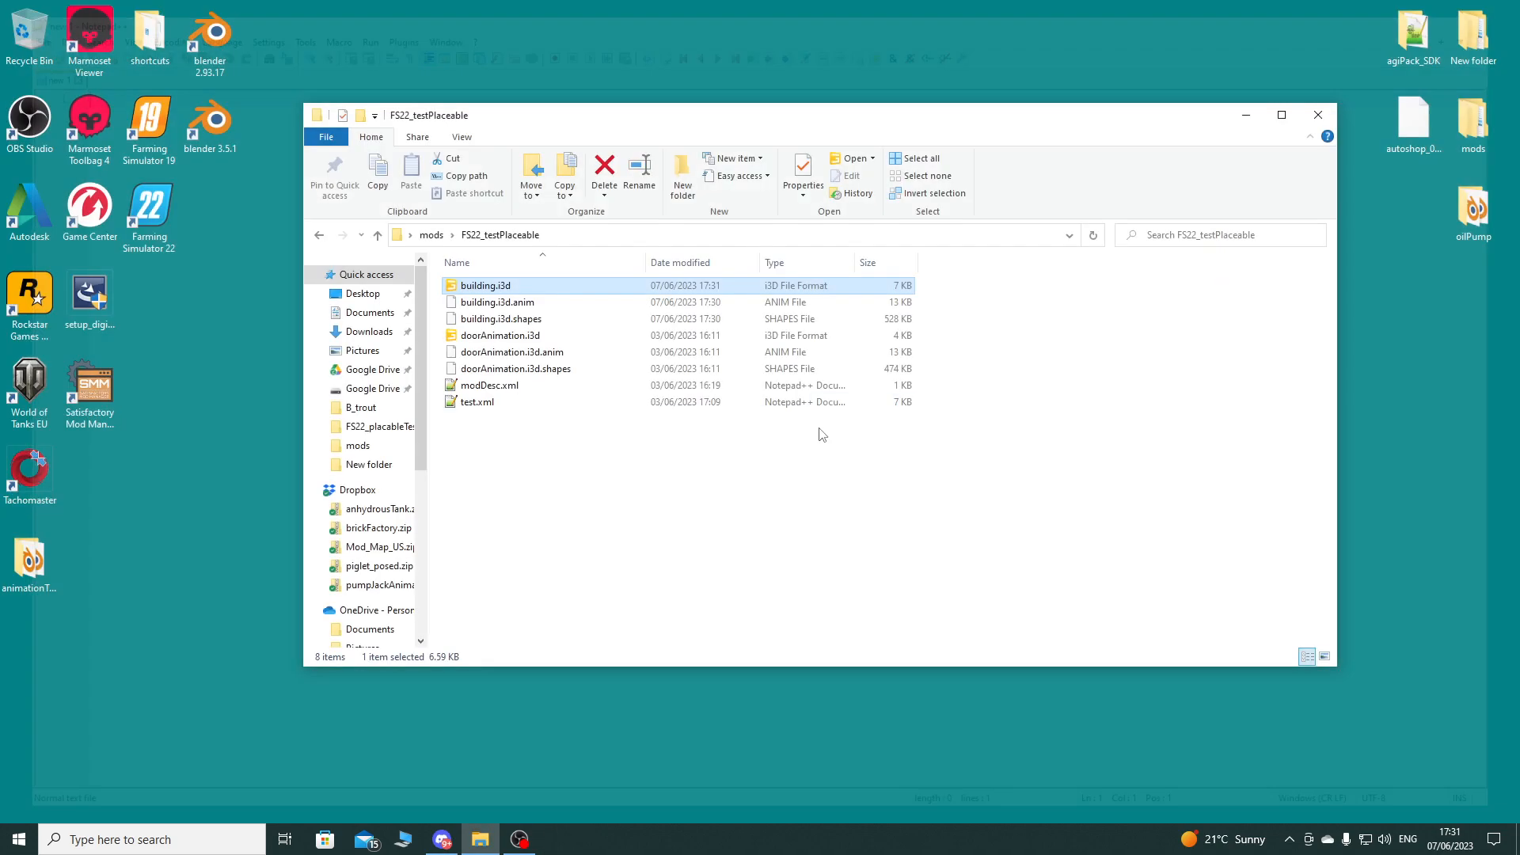
# Step: Delete building.i3d.anim from the FS22_testPlaceable folder and reopen building.i3d in GIANTS Editor 9.0.4
pyautogui.click(523, 306)
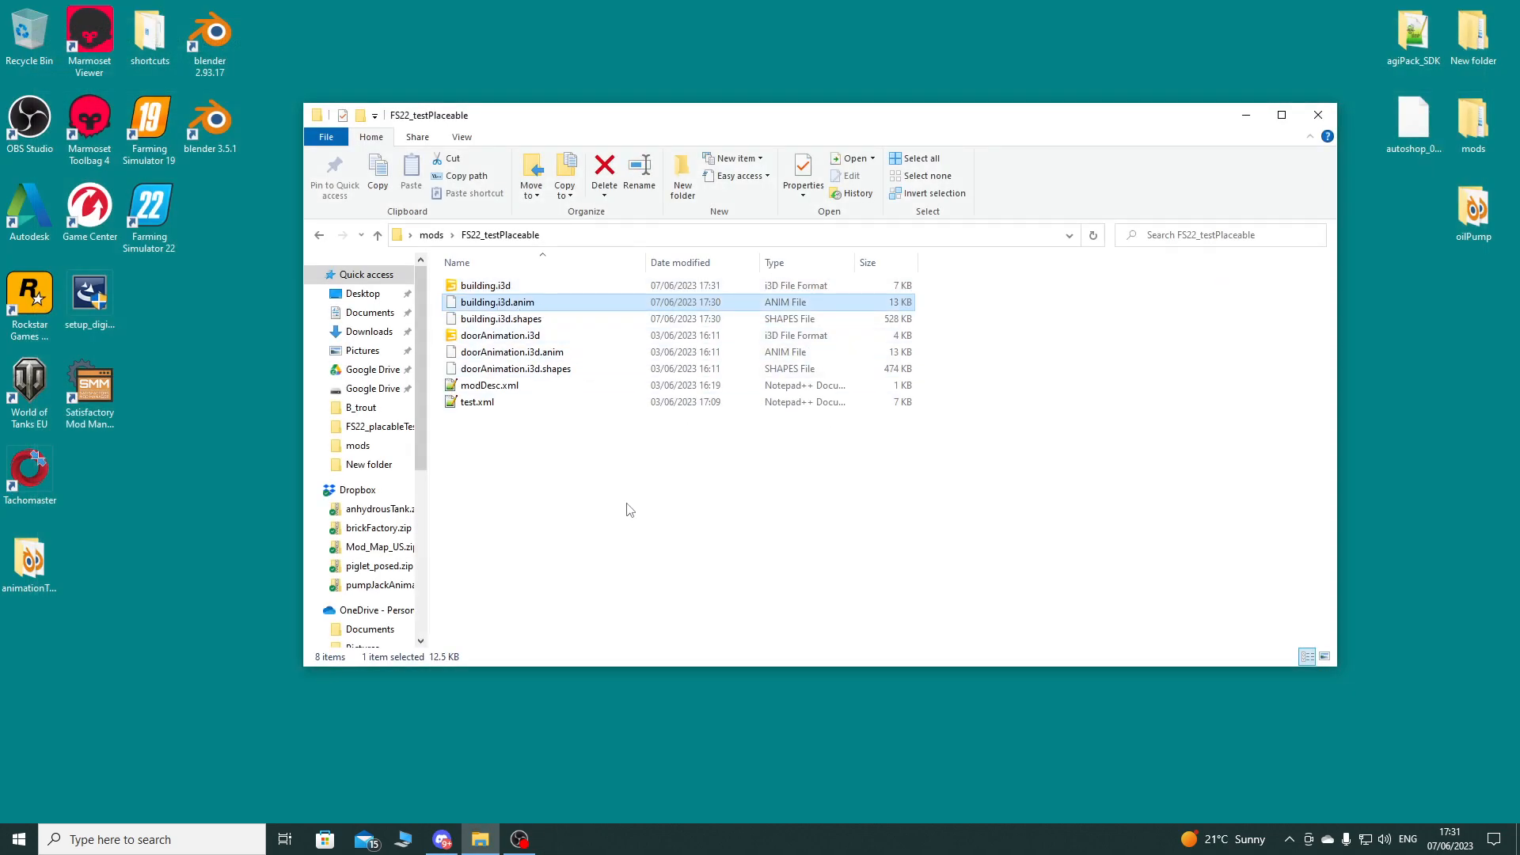
pyautogui.press('Delete')
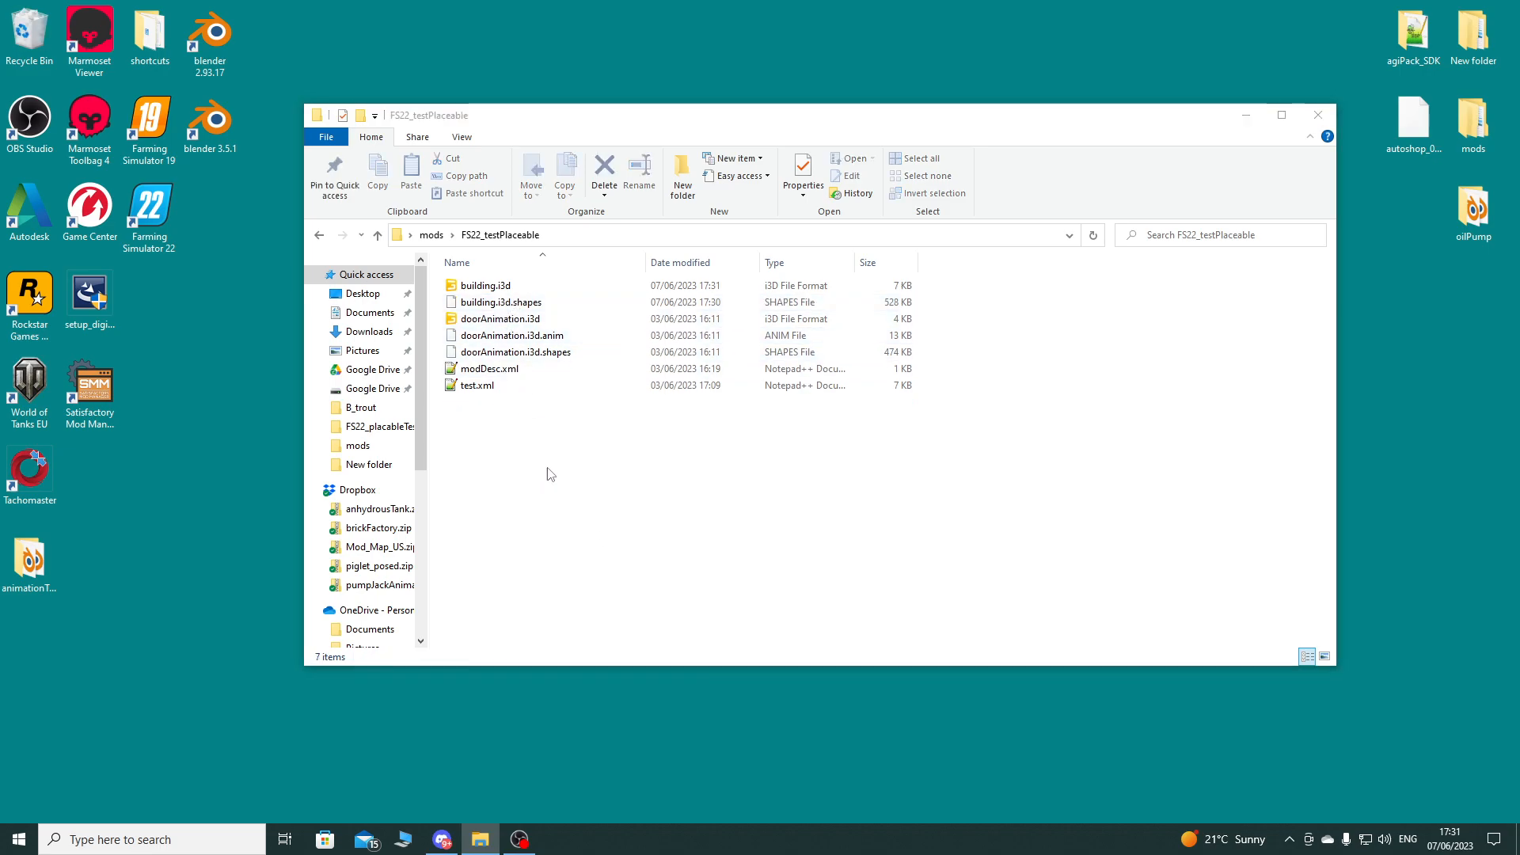
pyautogui.doubleClick(496, 288)
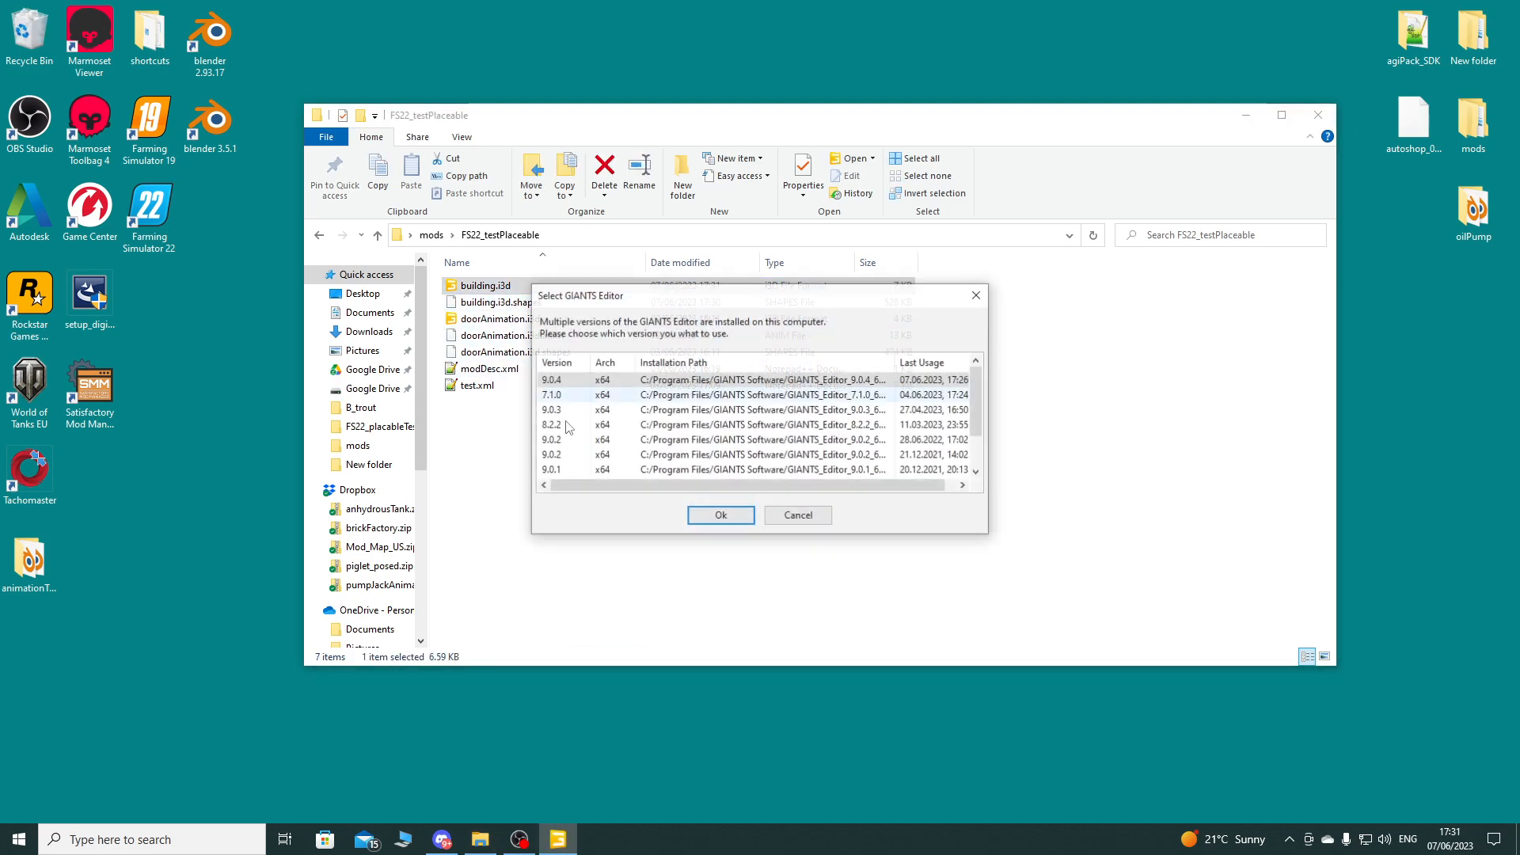
pyautogui.click(717, 516)
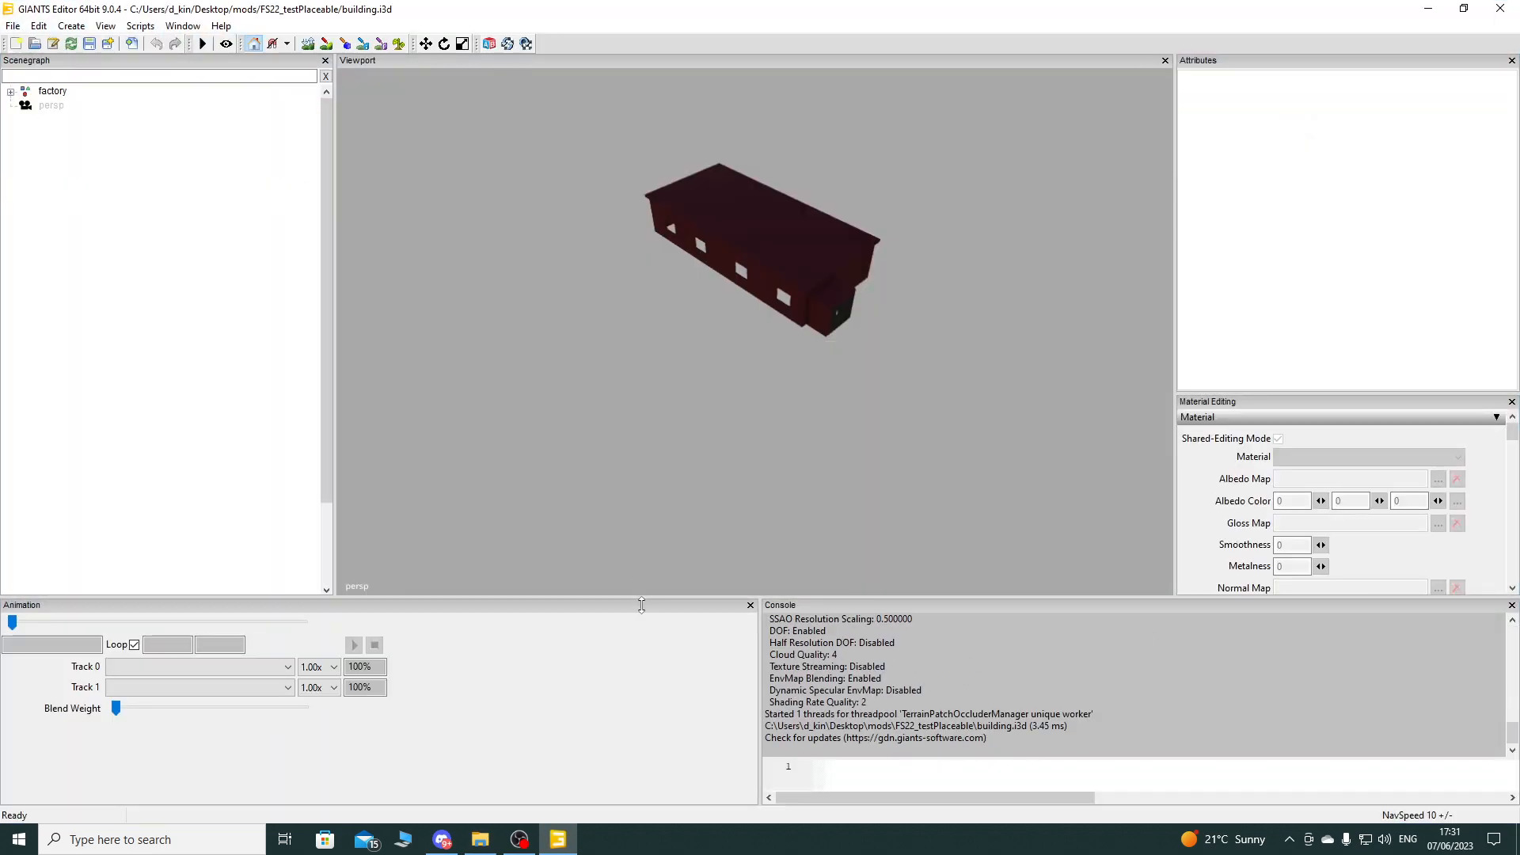
# Step: Enlarge the viewport and select openerFrame01 inside the factory's doors > door group to check it for animation clips
pyautogui.moveTo(641, 600); pyautogui.dragTo(642, 684)
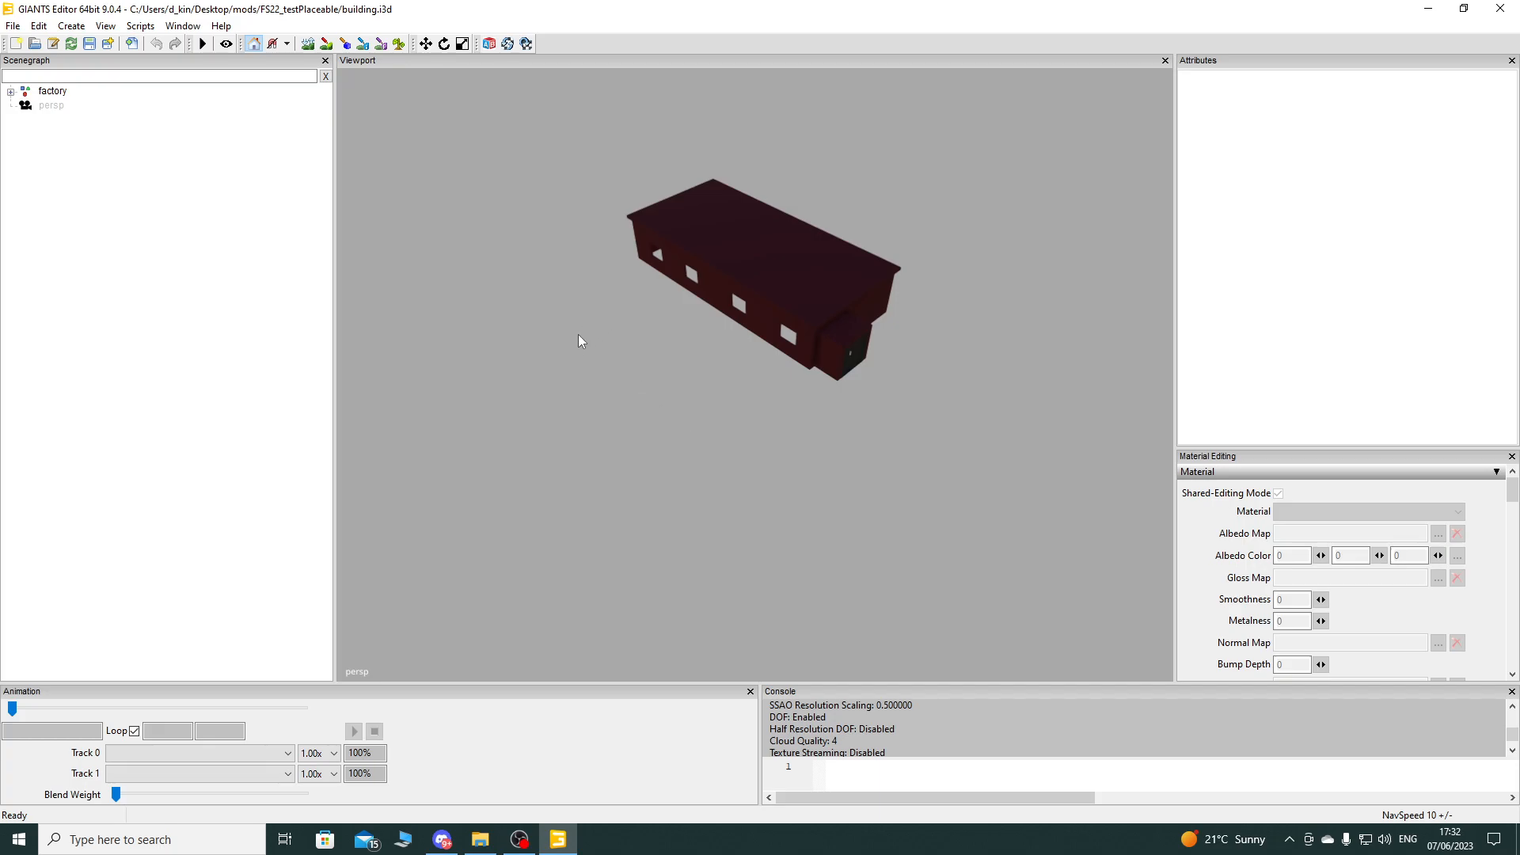
pyautogui.doubleClick(664, 12)
pyautogui.moveTo(625, 361); pyautogui.dragTo(628, 0)
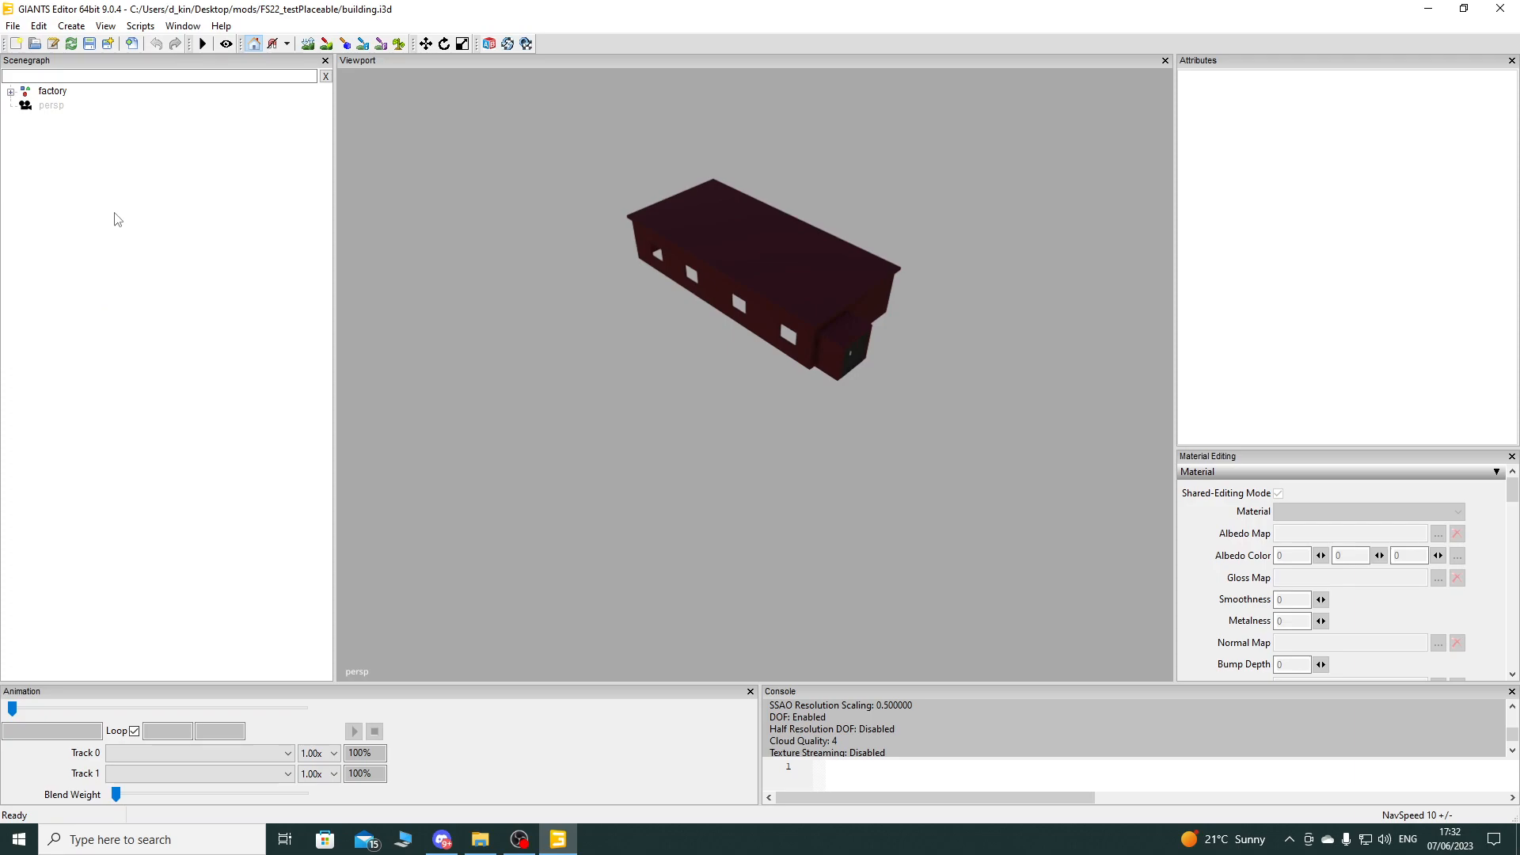
pyautogui.click(11, 91)
pyautogui.click(26, 206)
pyautogui.click(42, 234)
pyautogui.click(97, 249)
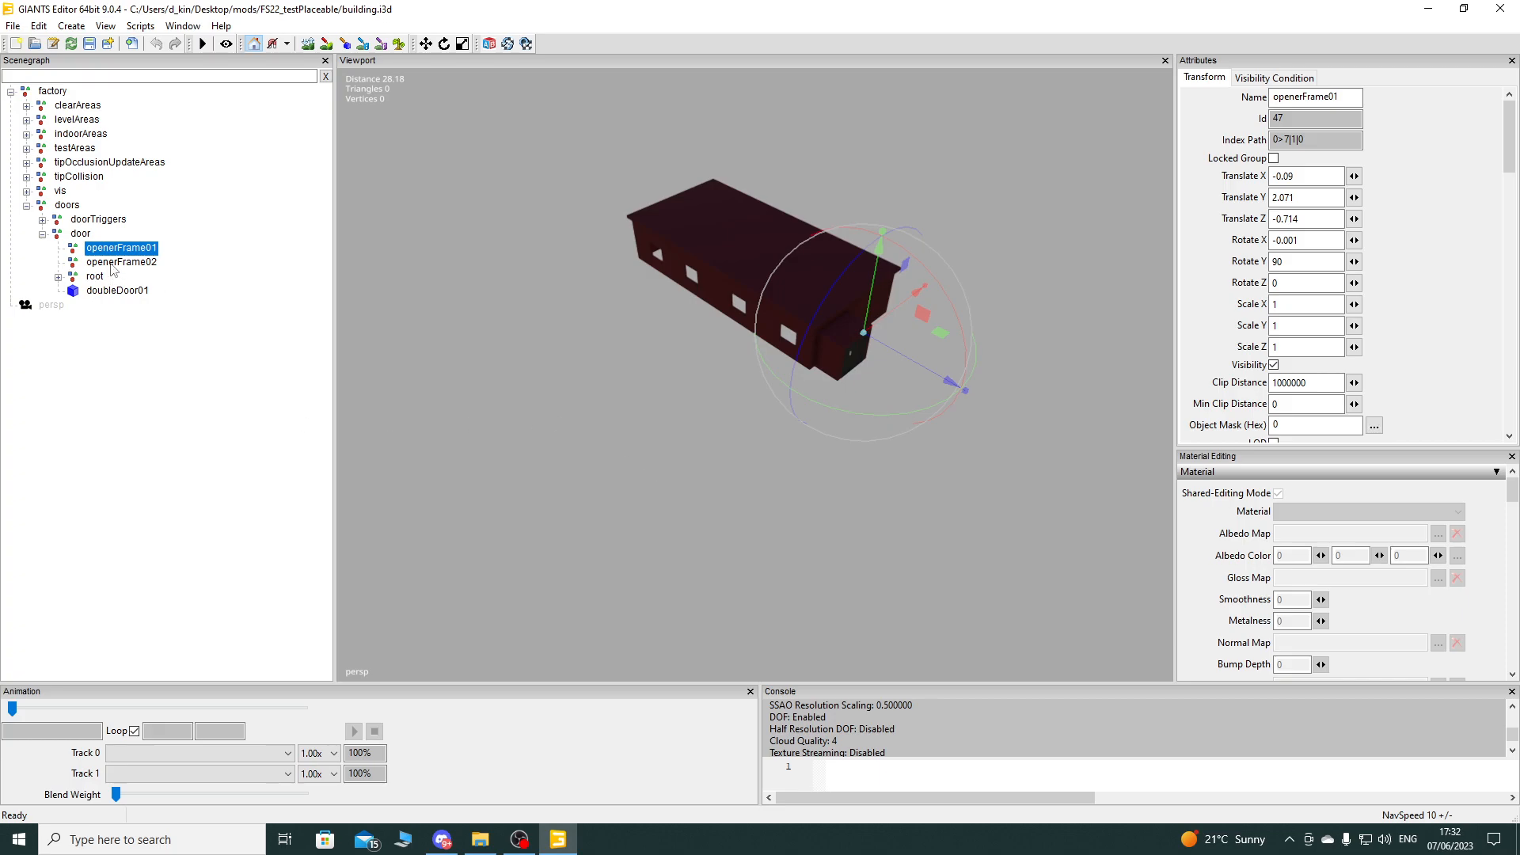
# Step: Open test.xml from the mod folder in Notepad++ and compare its animatedObjects and i3dMappings entries with the door nodes in the scene
pyautogui.click(1429, 7)
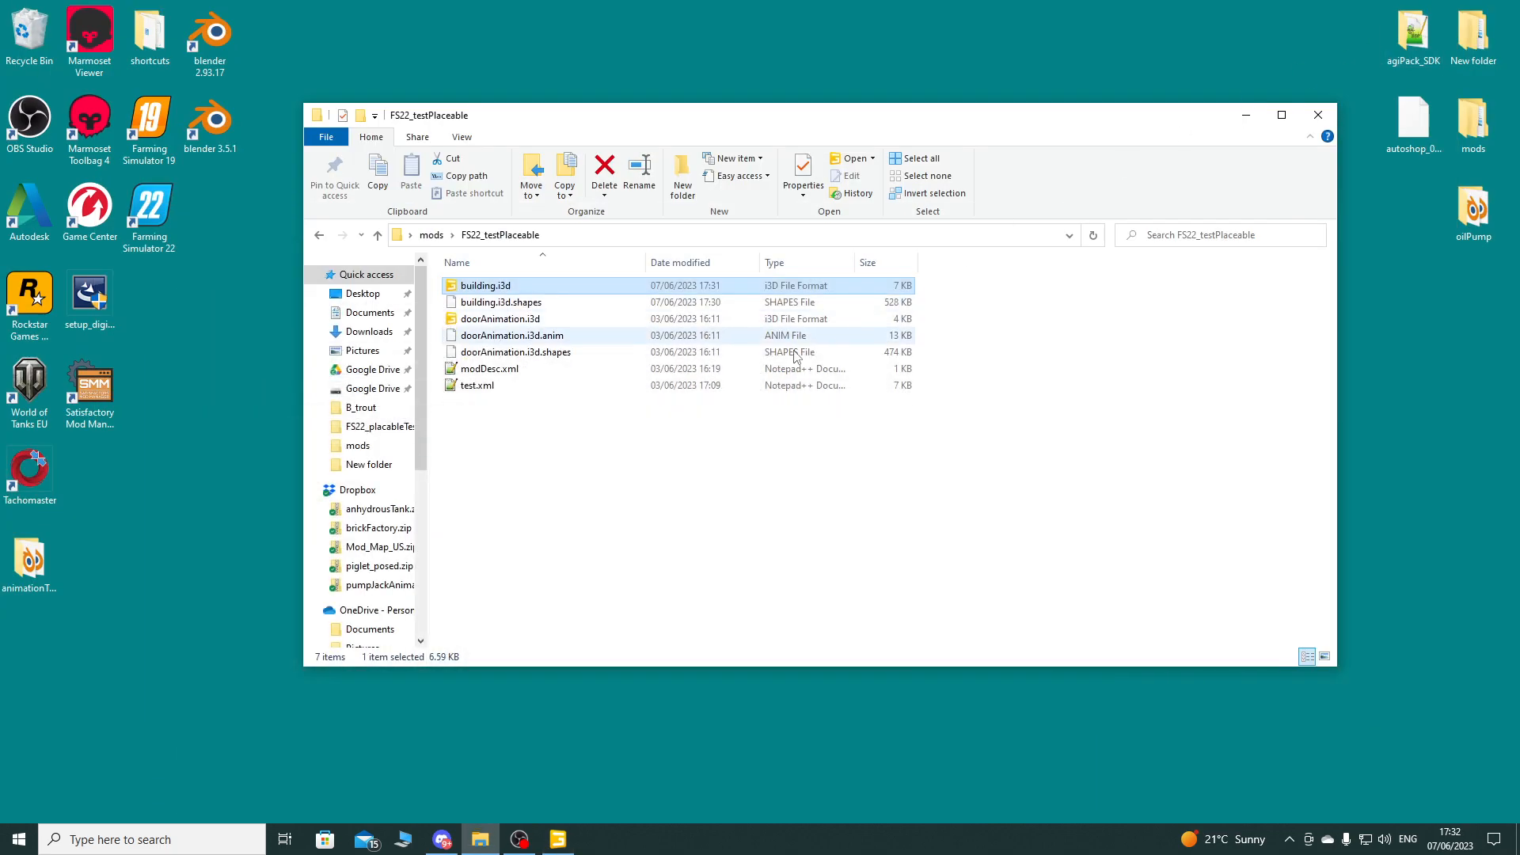
pyautogui.doubleClick(506, 386)
pyautogui.scroll(-16, 455, 483)
pyautogui.scroll(-1, 457, 482)
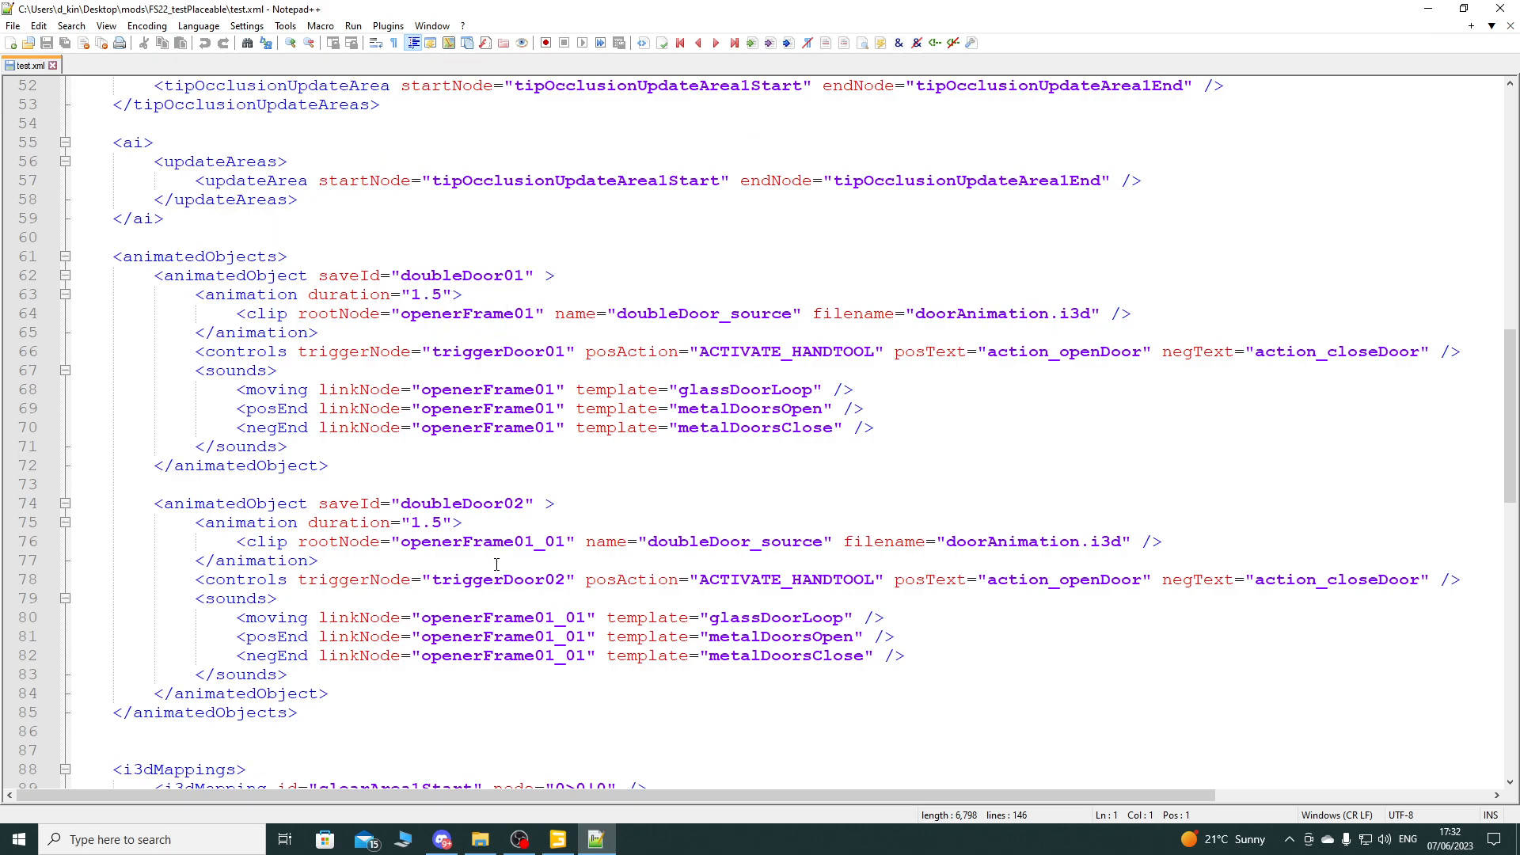
pyautogui.click(558, 840)
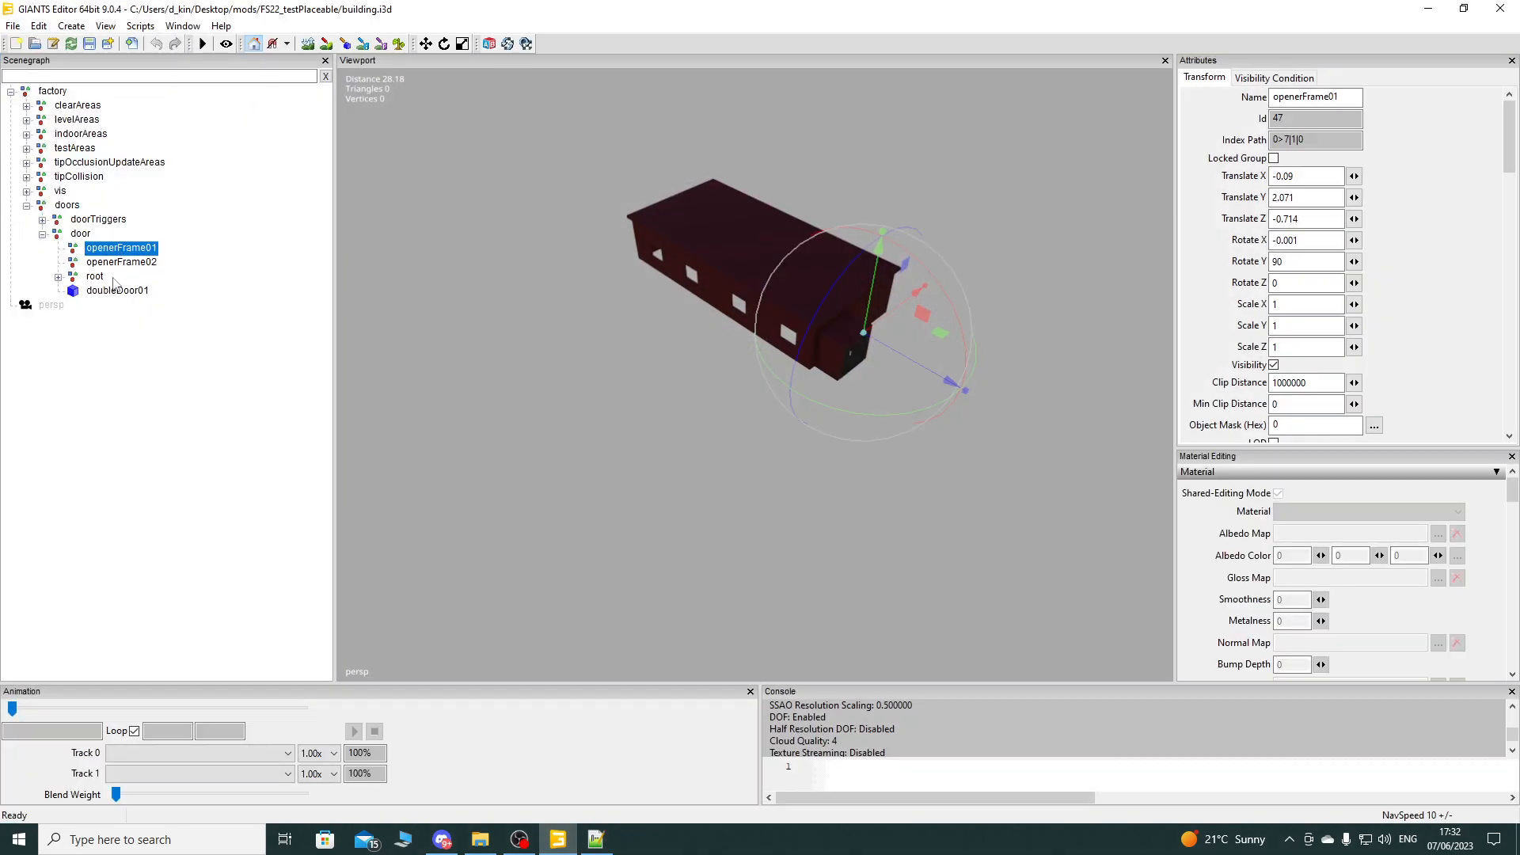
pyautogui.moveTo(487, 9)
pyautogui.mouseDown()
pyautogui.moveTo(486, 499)
pyautogui.moveTo(475, 4)
pyautogui.mouseUp()
pyautogui.click(595, 839)
pyautogui.scroll(-15, 375, 554)
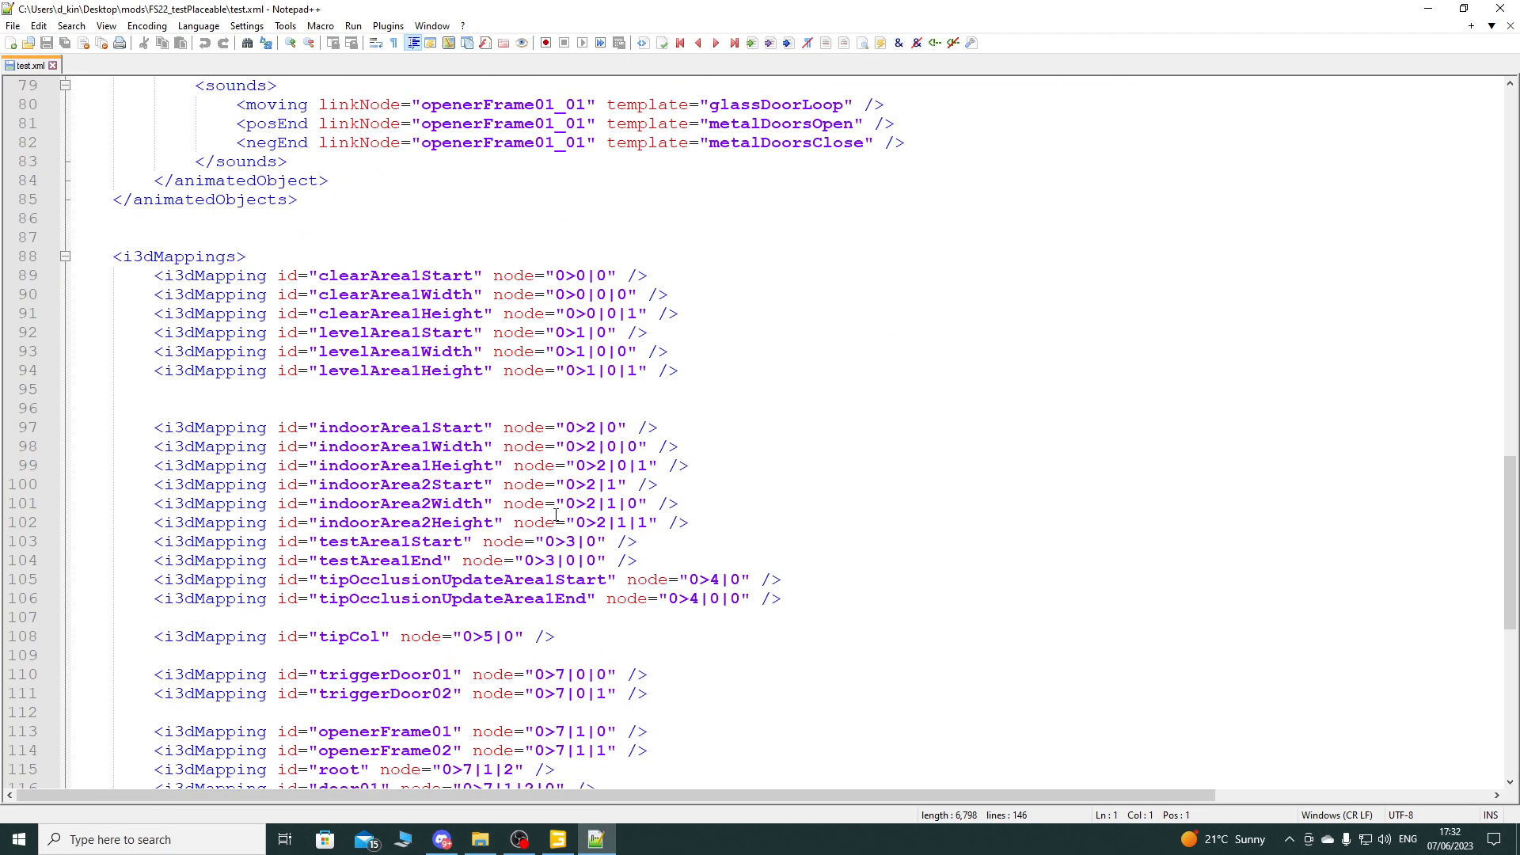
pyautogui.scroll(-2, 390, 610)
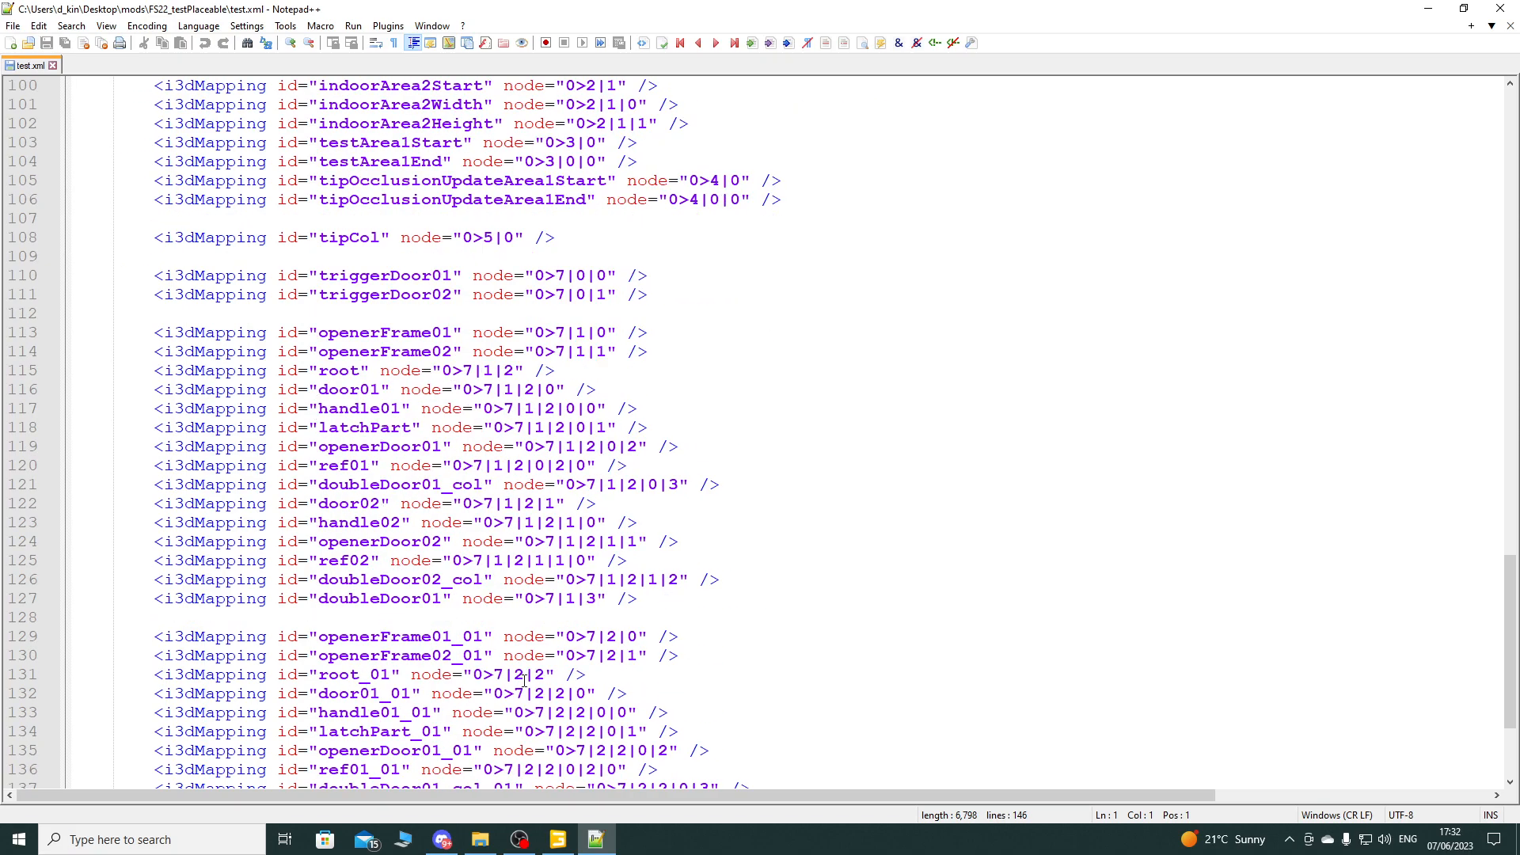
pyautogui.scroll(15, 495, 594)
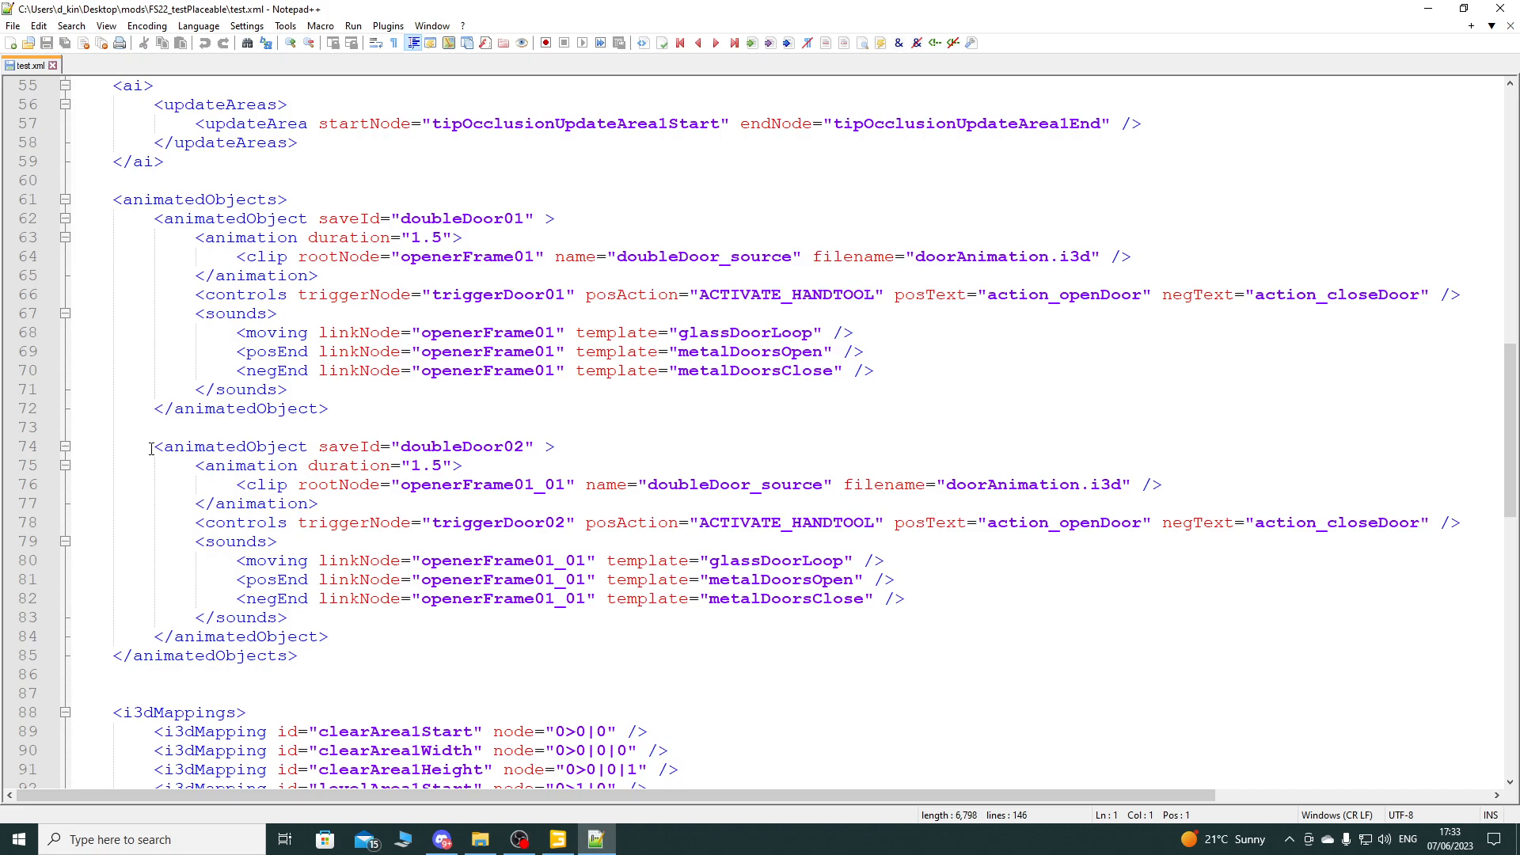
# Step: Comment out the doubleDoor02 animatedObject block in test.xml and save the file
pyautogui.click(32, 431)
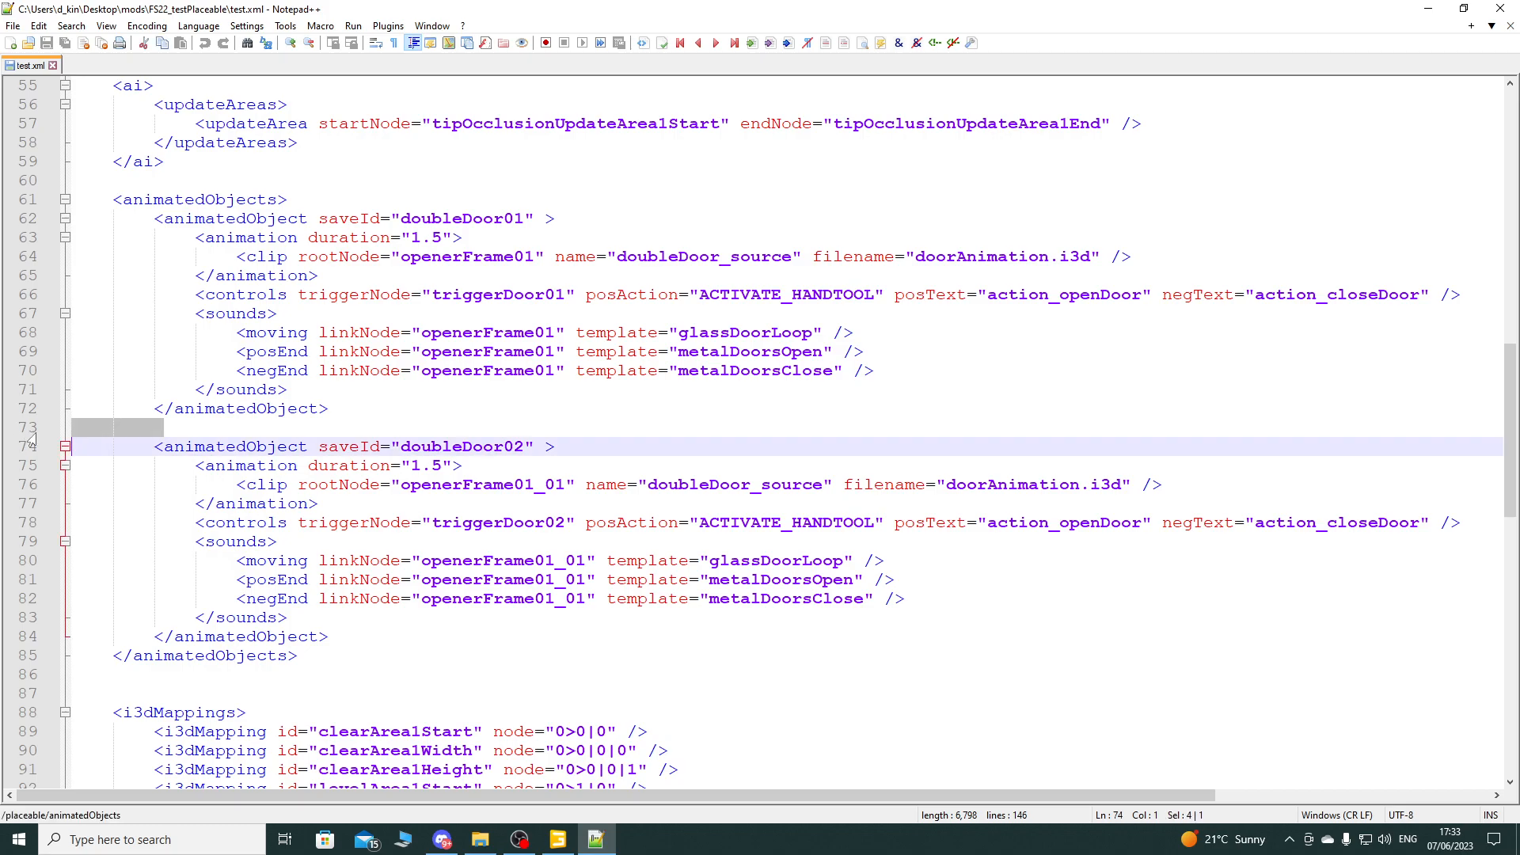
pyautogui.keyDown('shift'); pyautogui.click(32, 638); pyautogui.keyUp('shift')
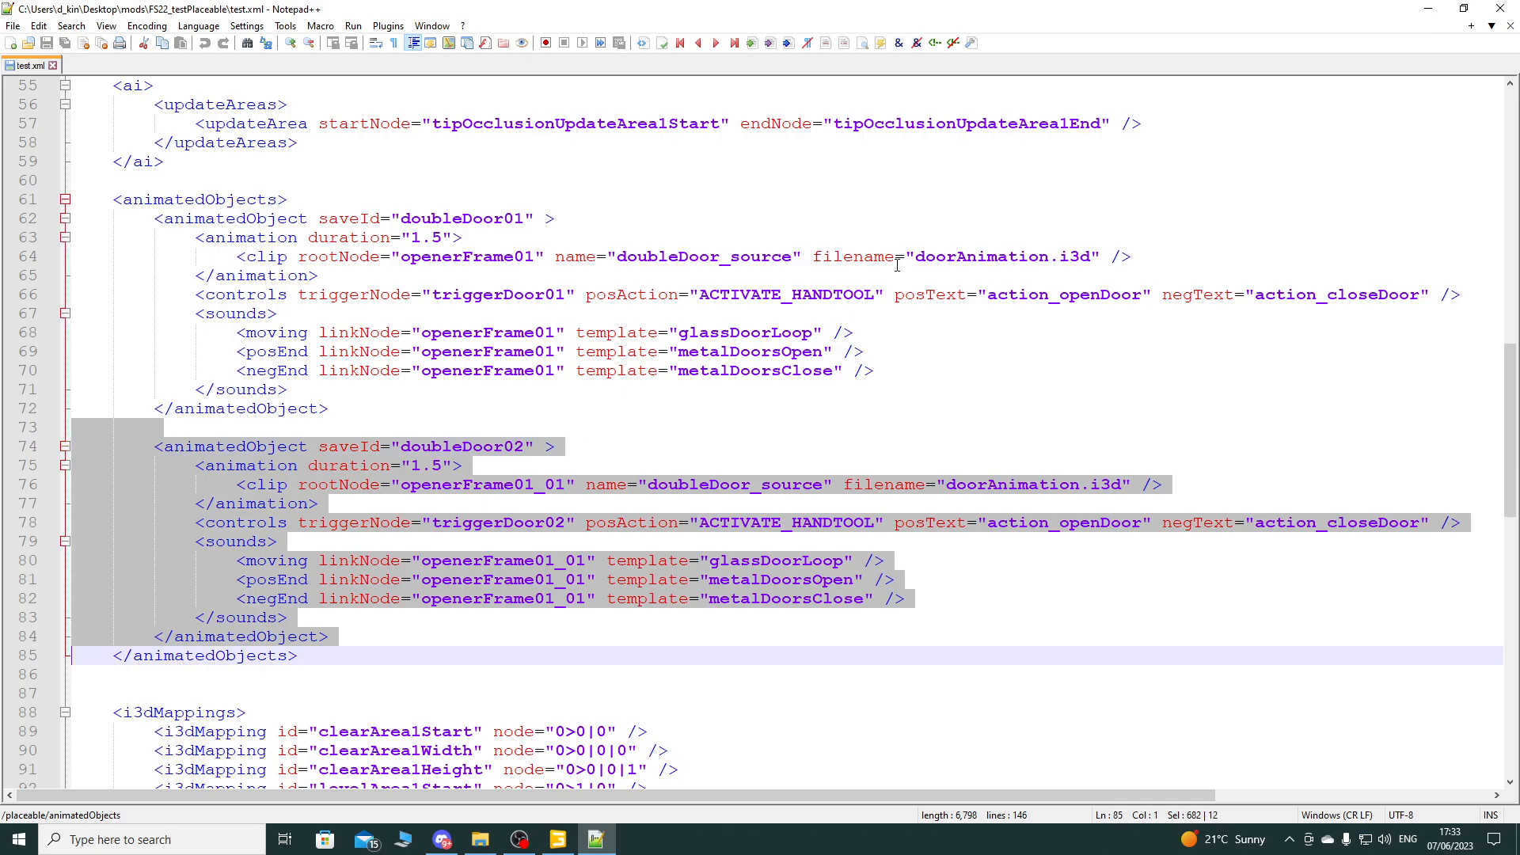
pyautogui.click(935, 44)
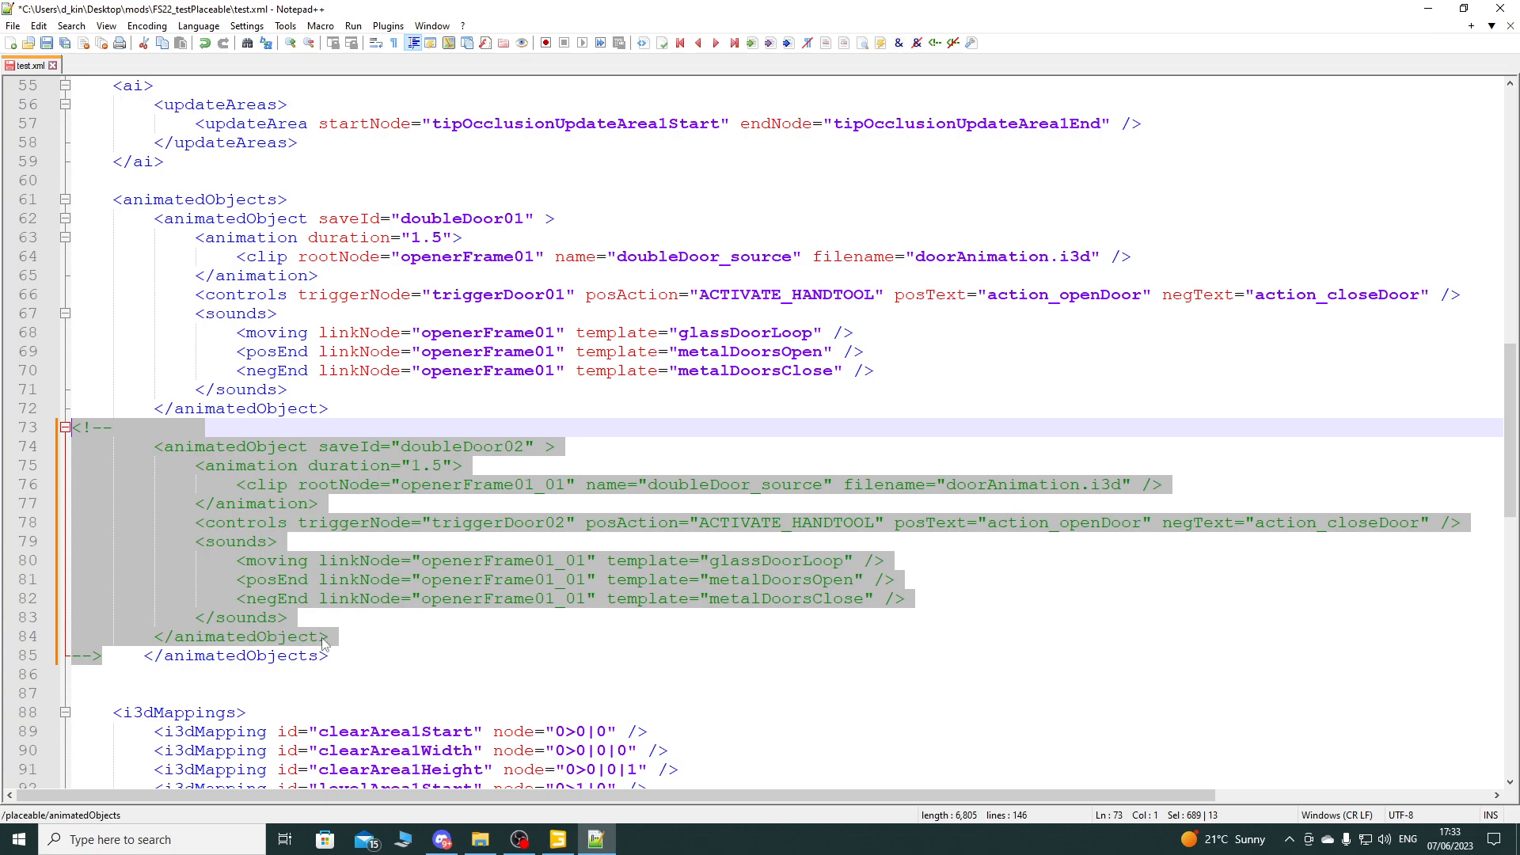
pyautogui.scroll(-18, 210, 653)
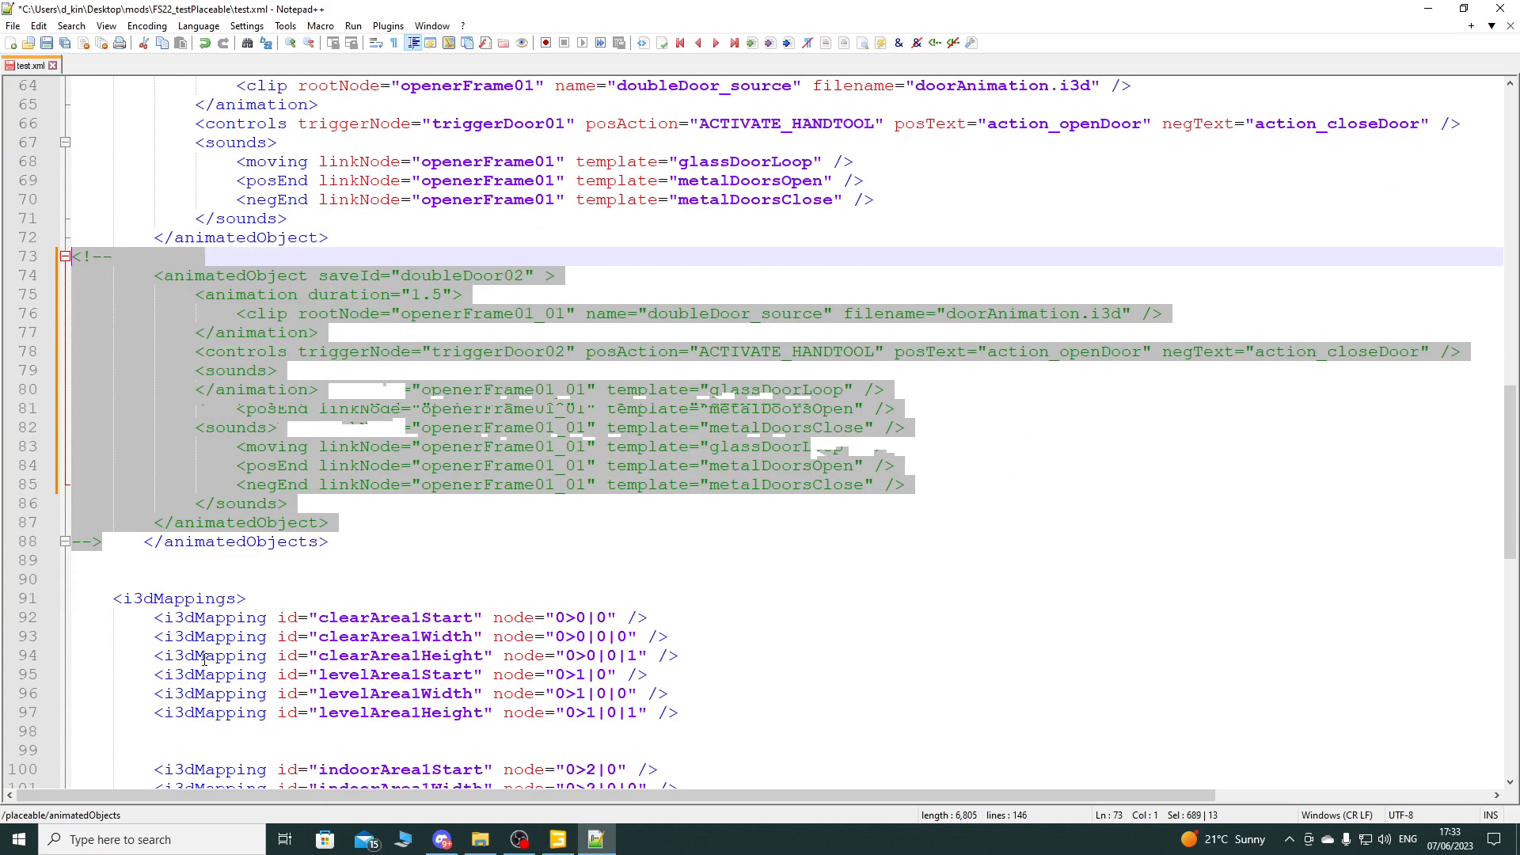
pyautogui.click(168, 751)
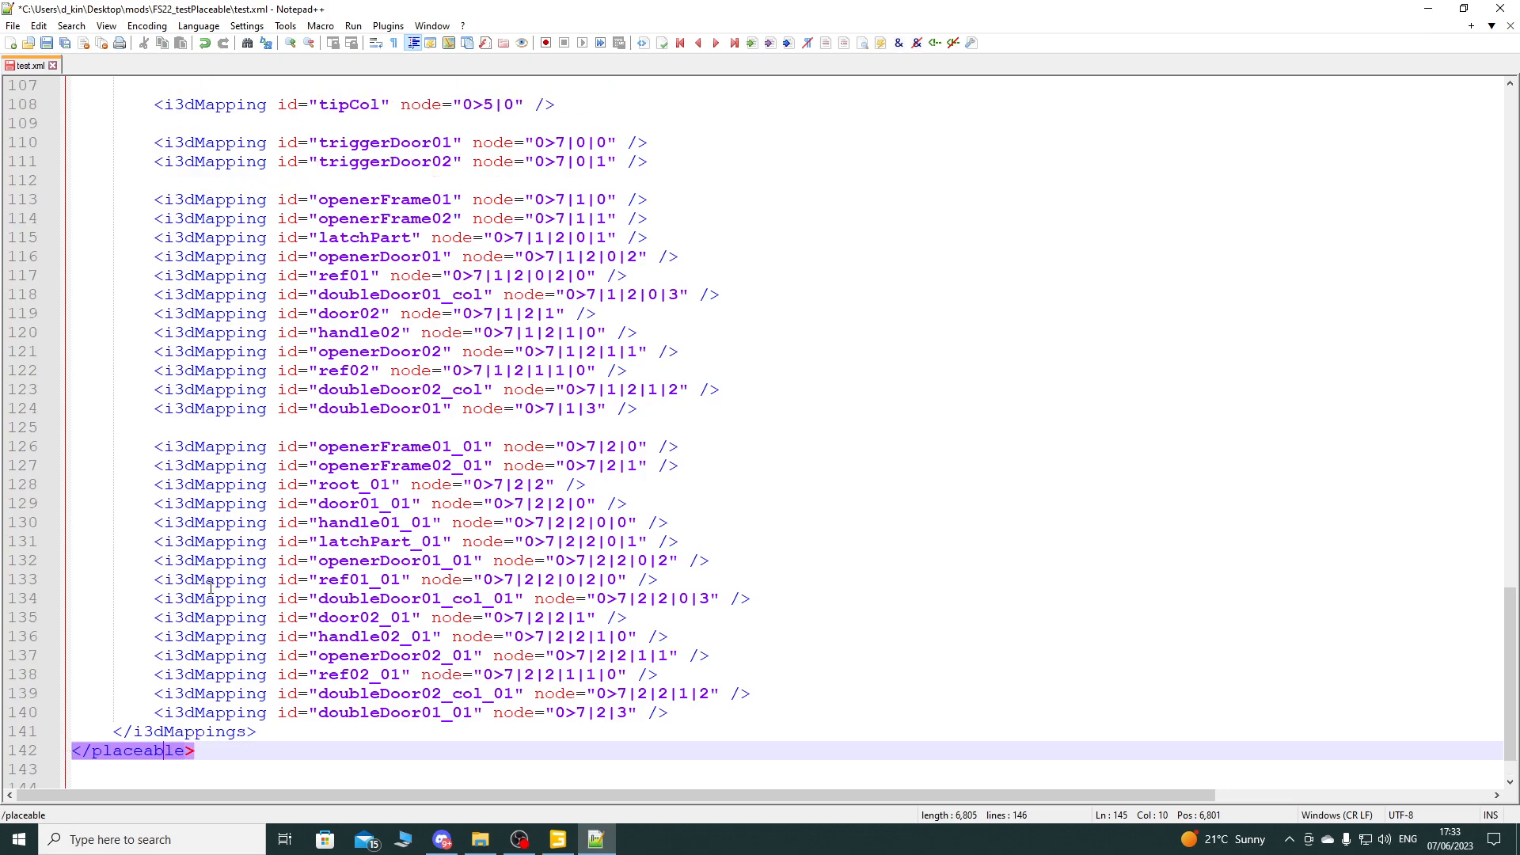
pyautogui.scroll(14, 200, 566)
pyautogui.scroll(5, 191, 509)
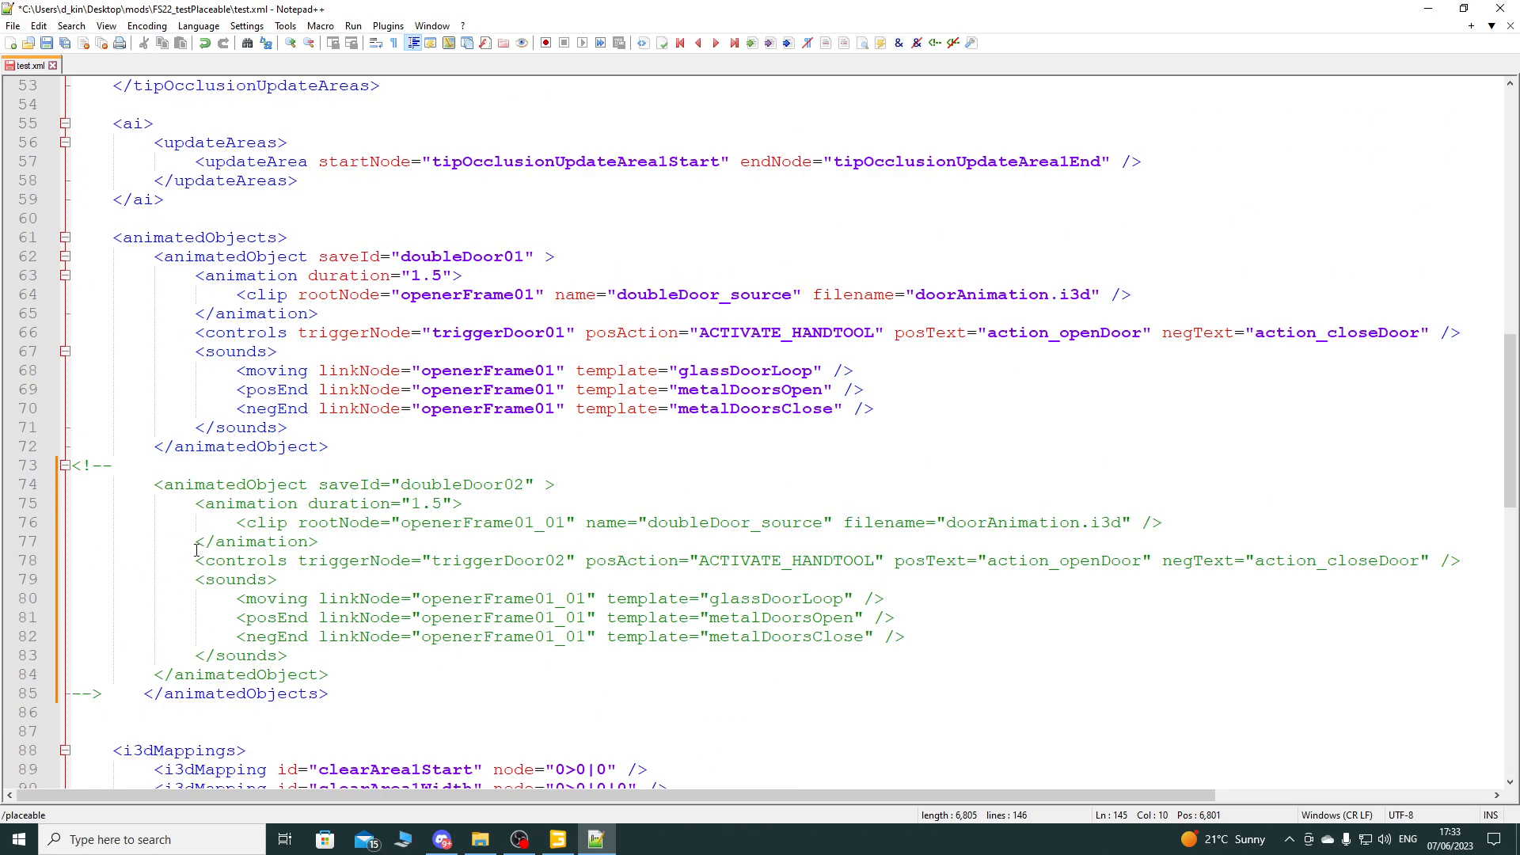
pyautogui.click(204, 693)
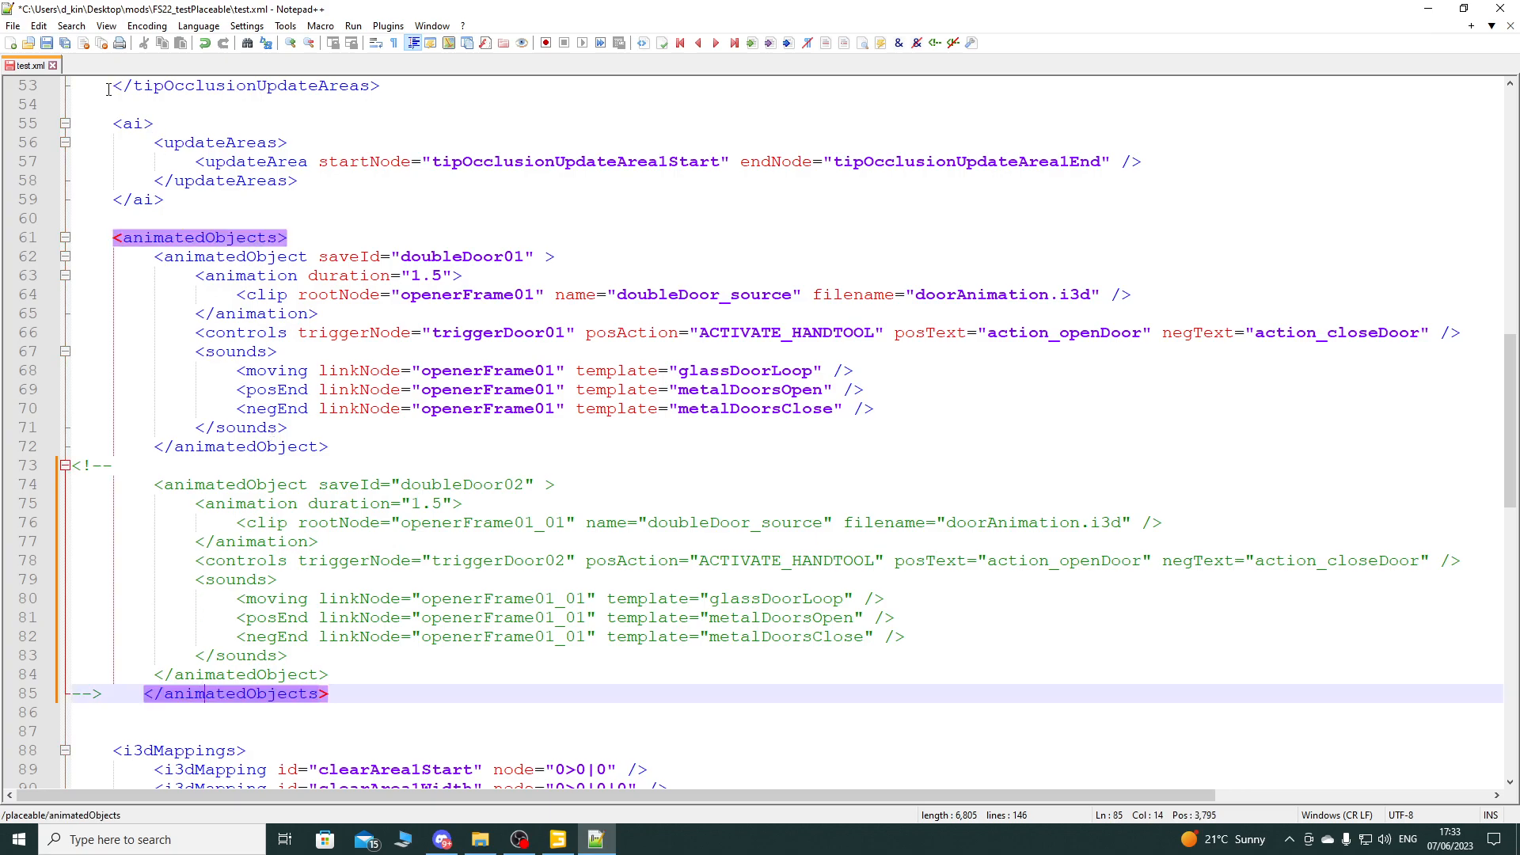
pyautogui.click(63, 41)
# Step: Comment out the second door's i3dMapping entries, from openerFrame01_01 through doubleDoor01_01, at the end of the i3dMappings section
pyautogui.scroll(-5, 376, 533)
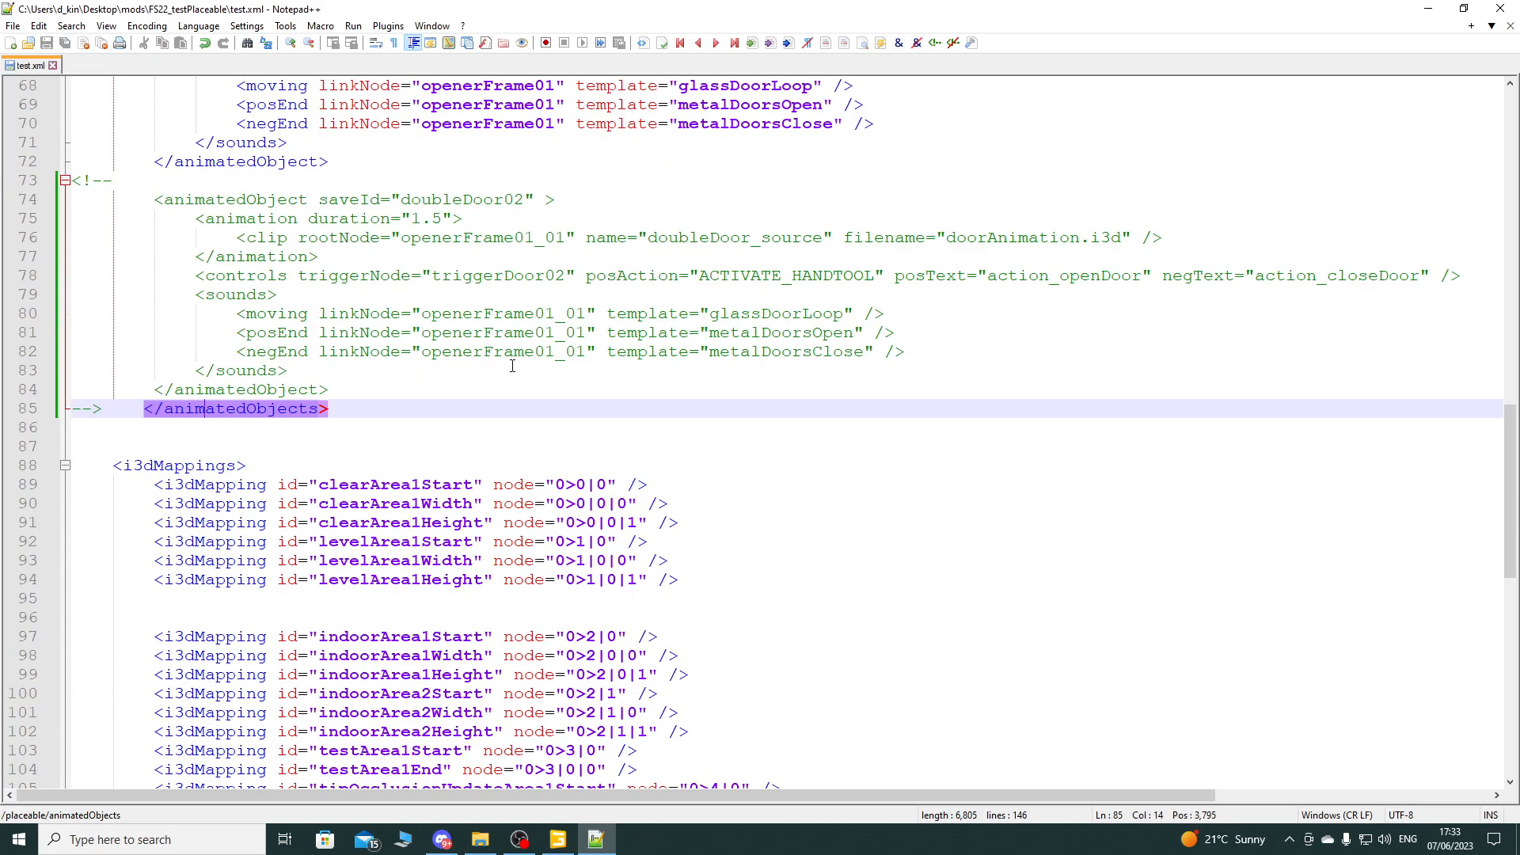
pyautogui.scroll(-13, 483, 513)
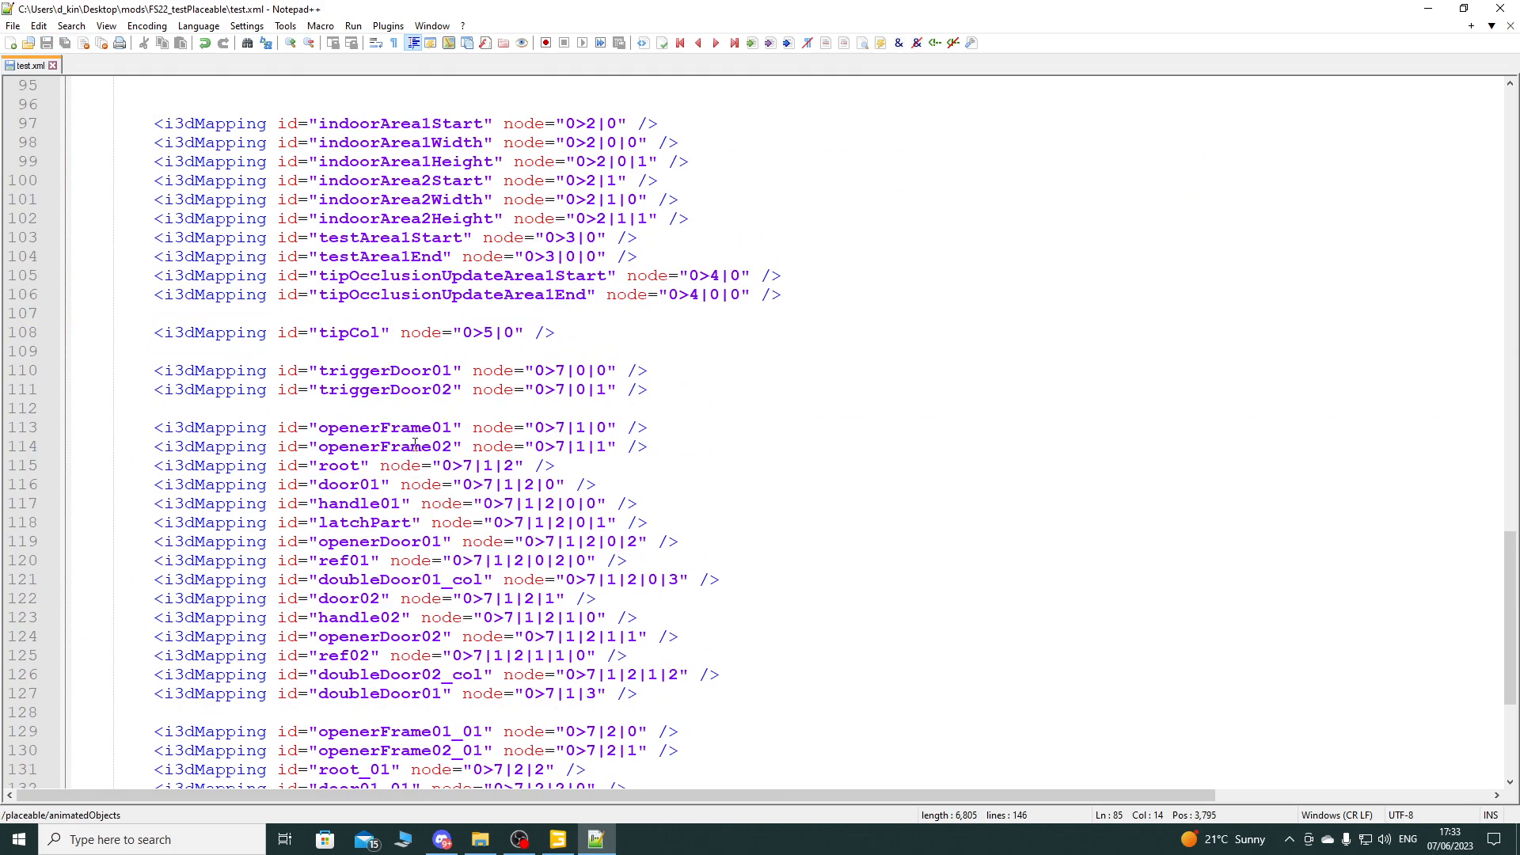
pyautogui.scroll(-1, 418, 495)
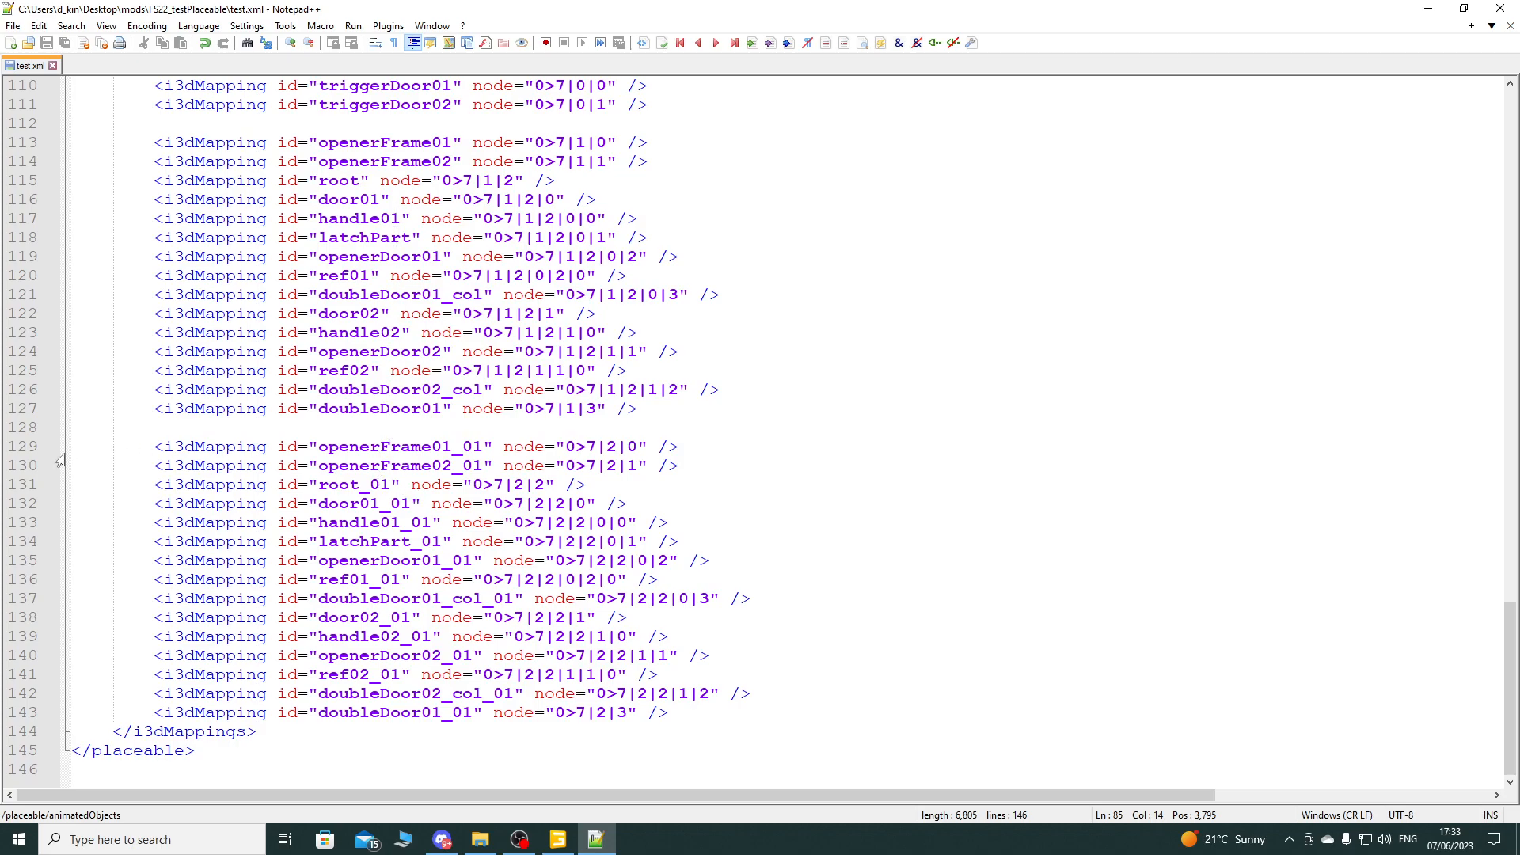
pyautogui.click(16, 449)
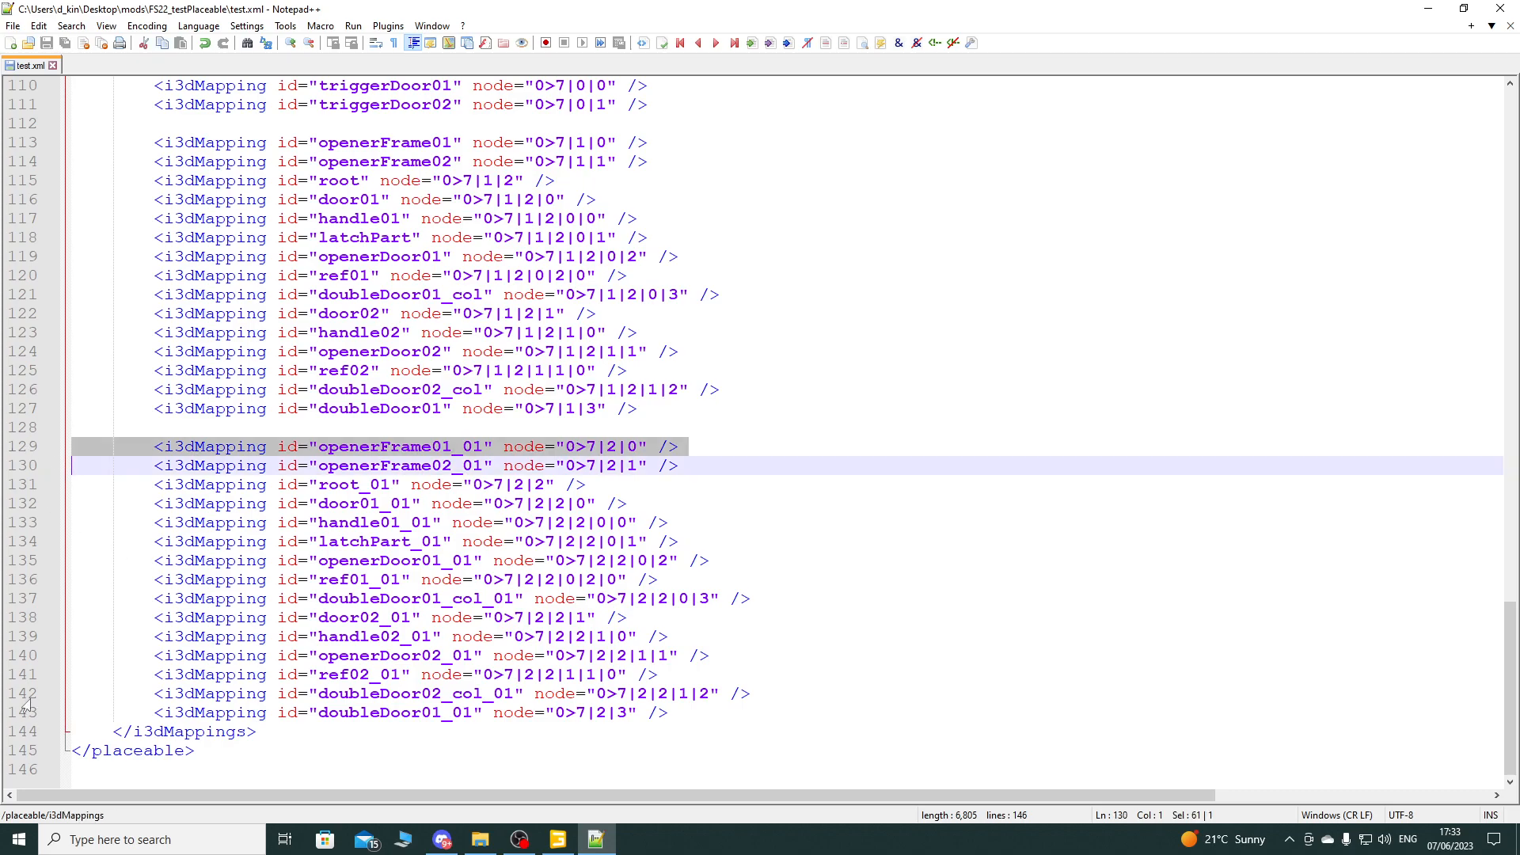
pyautogui.click(24, 431)
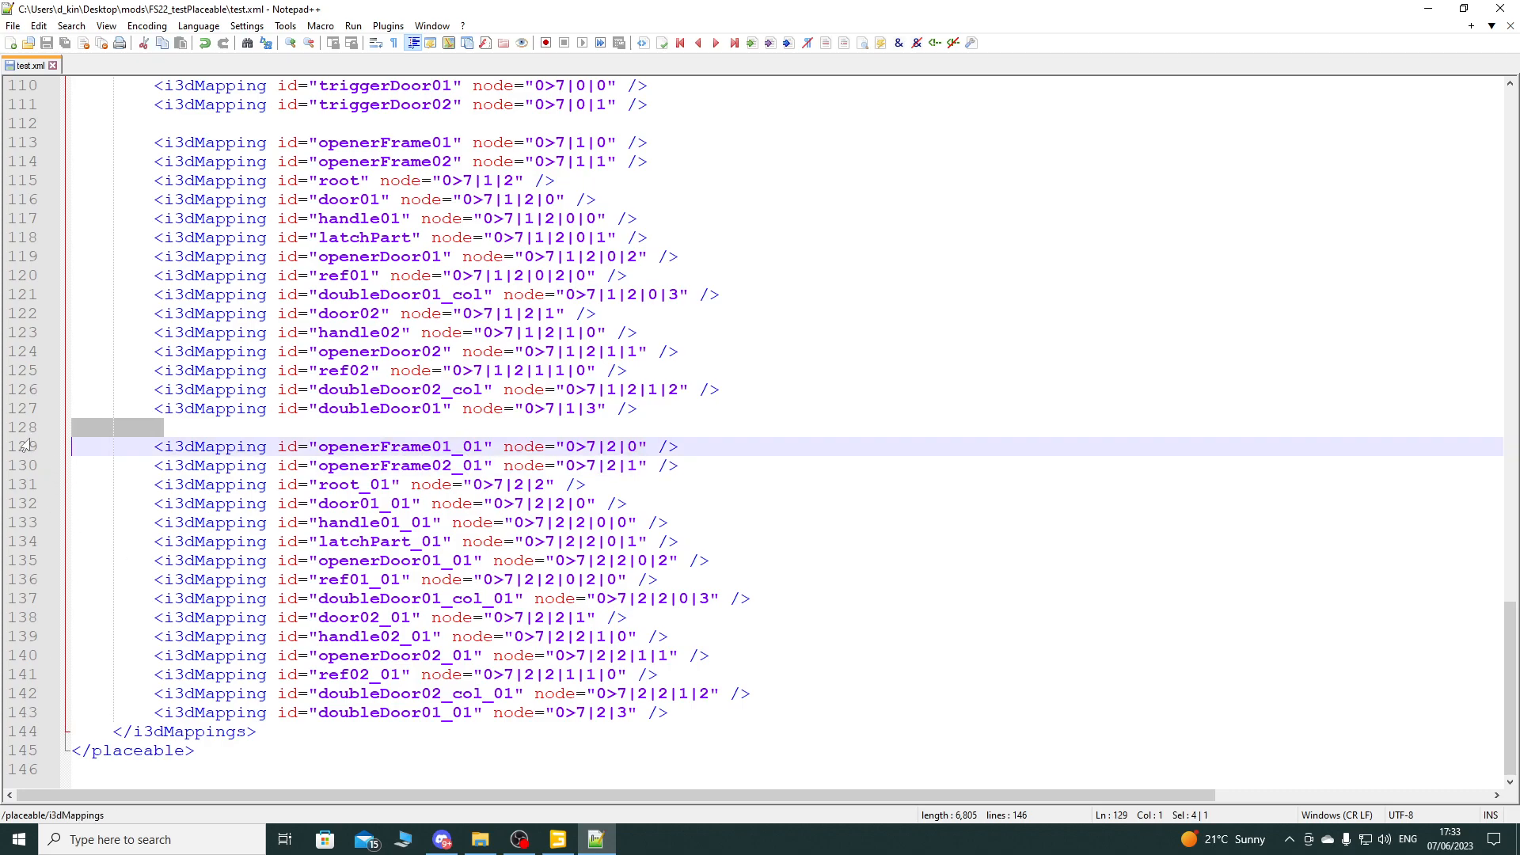
pyautogui.keyDown('shift'); pyautogui.click(17, 715); pyautogui.keyUp('shift')
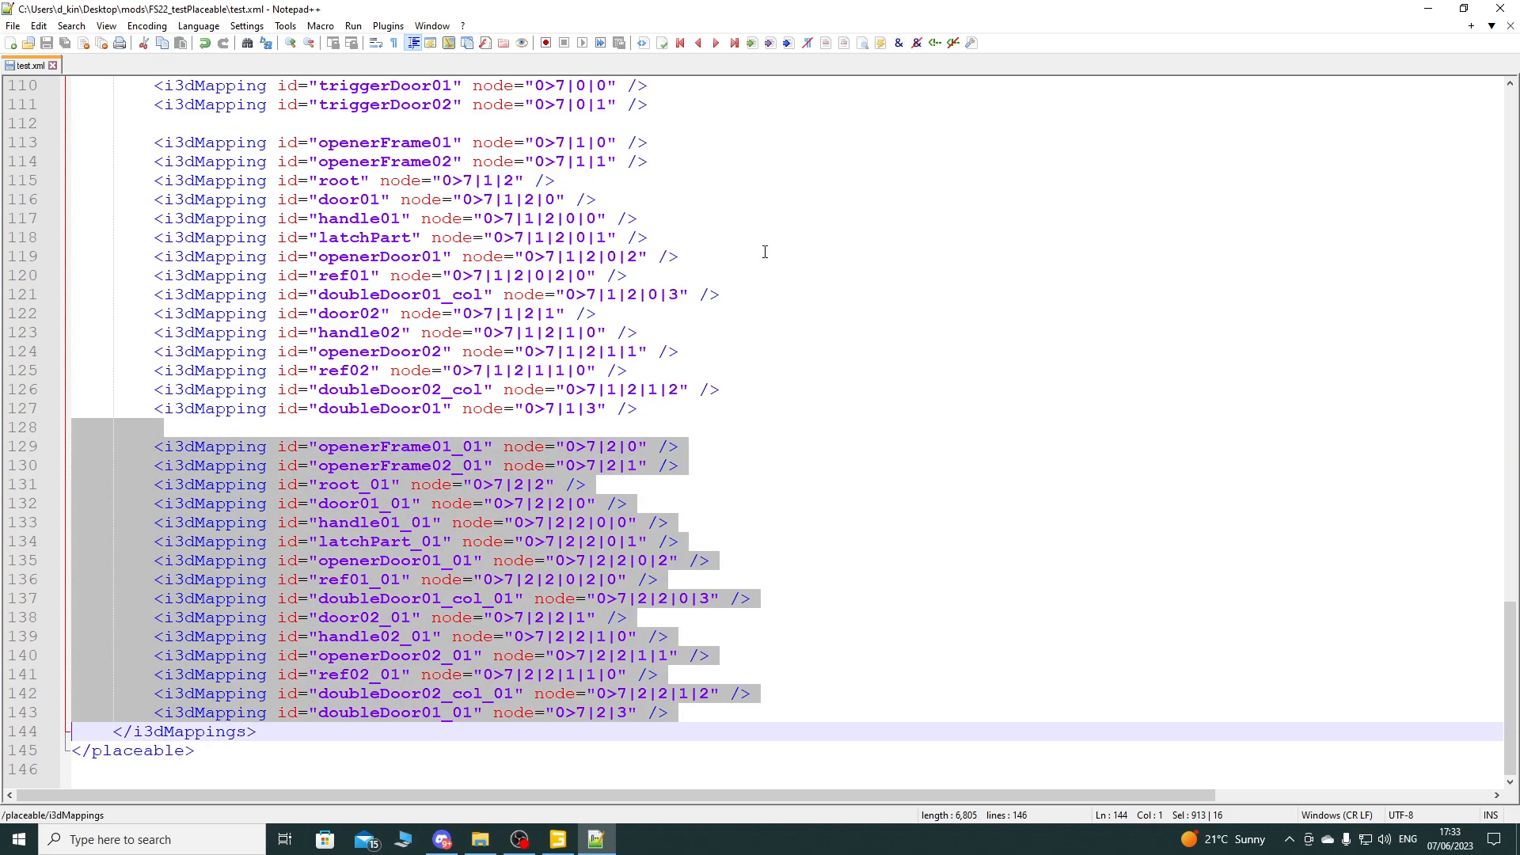
pyautogui.click(934, 43)
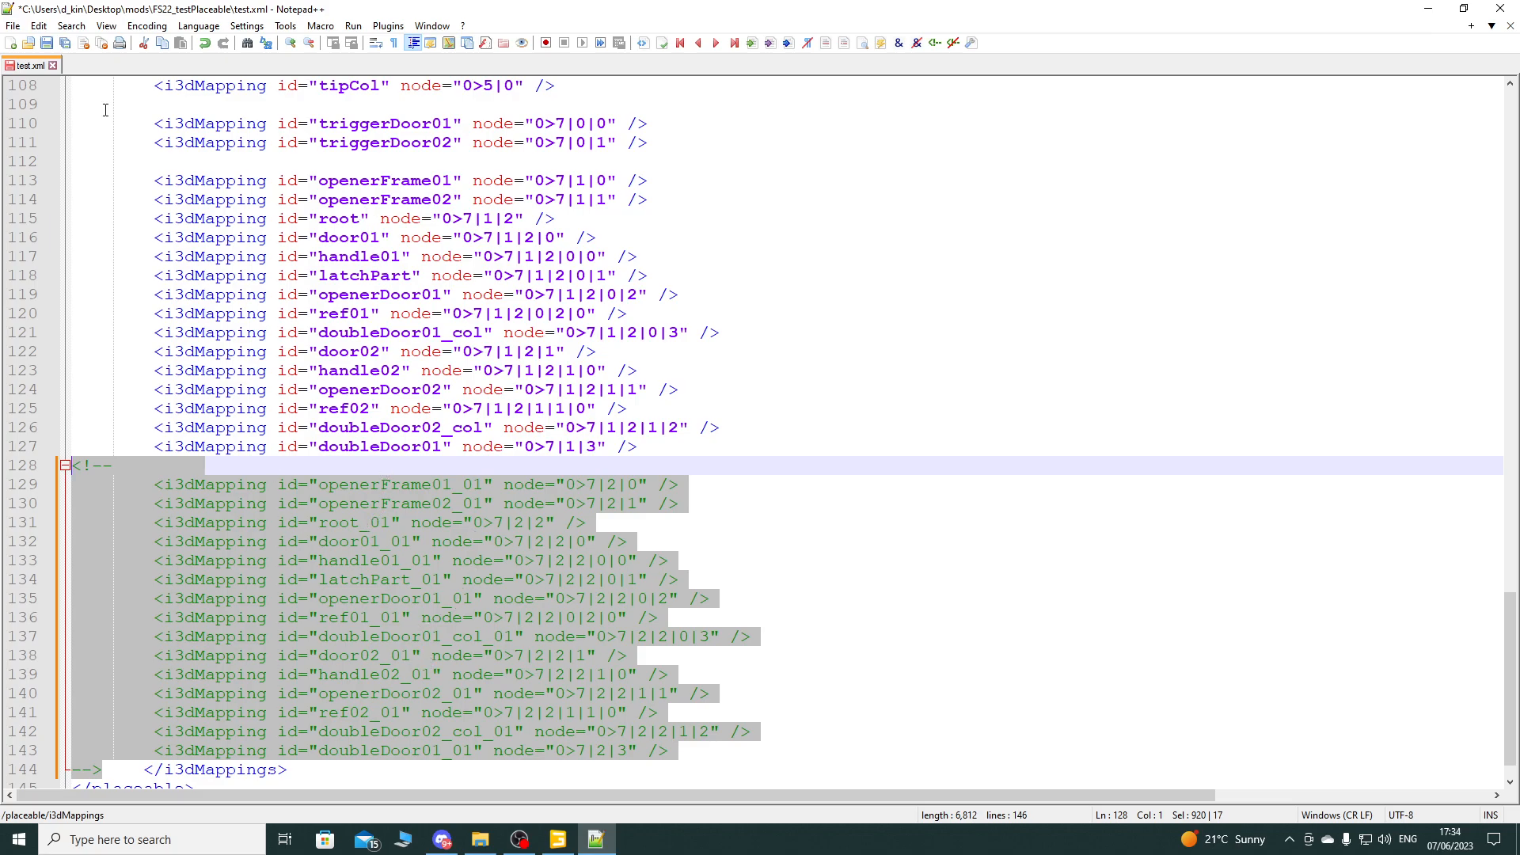
pyautogui.scroll(8, 361, 181)
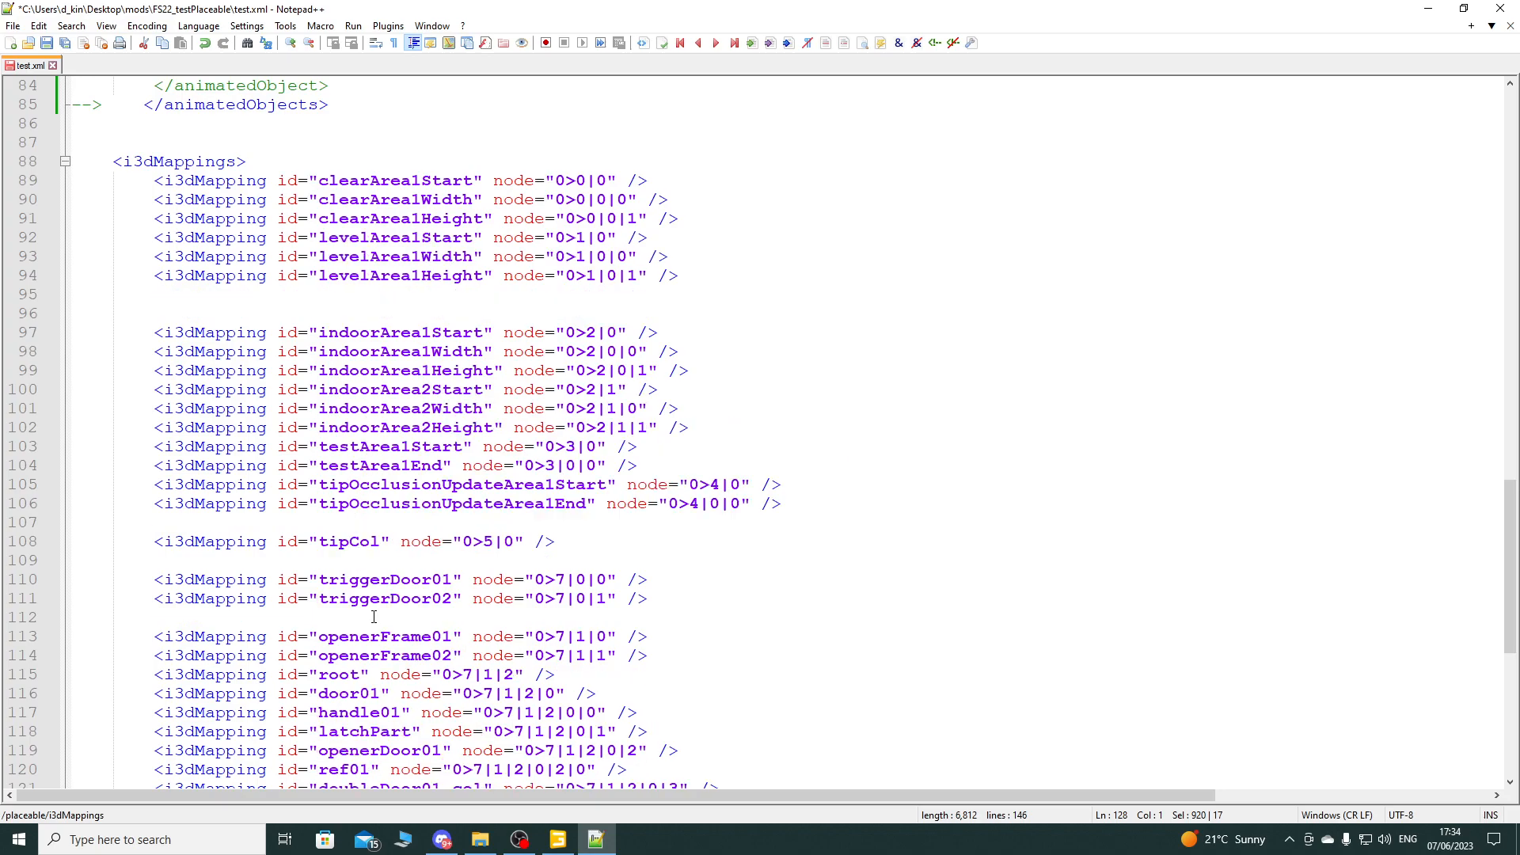
pyautogui.click(37, 603)
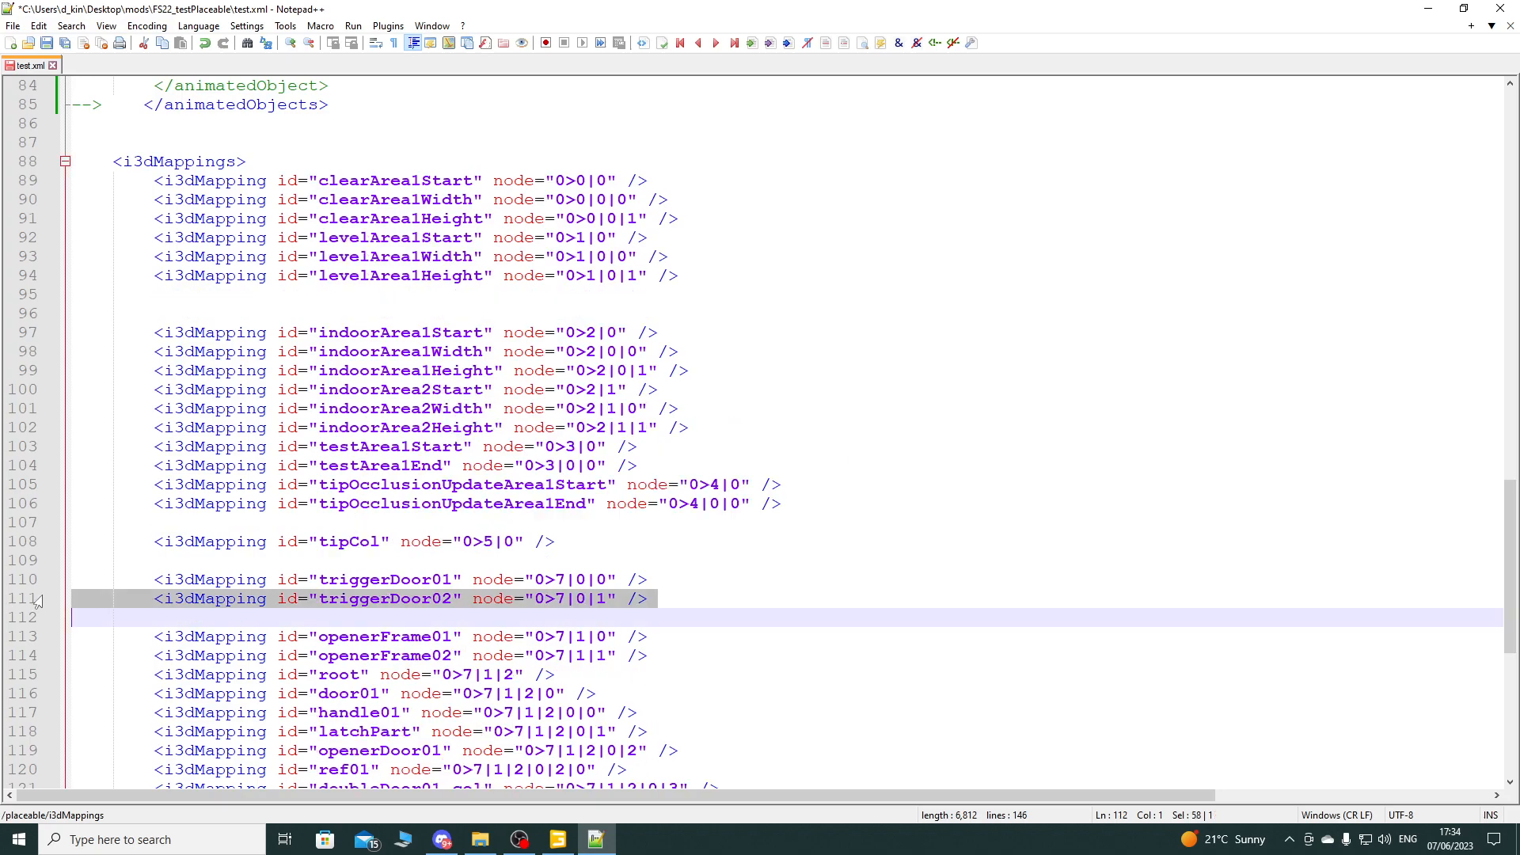
pyautogui.click(899, 43)
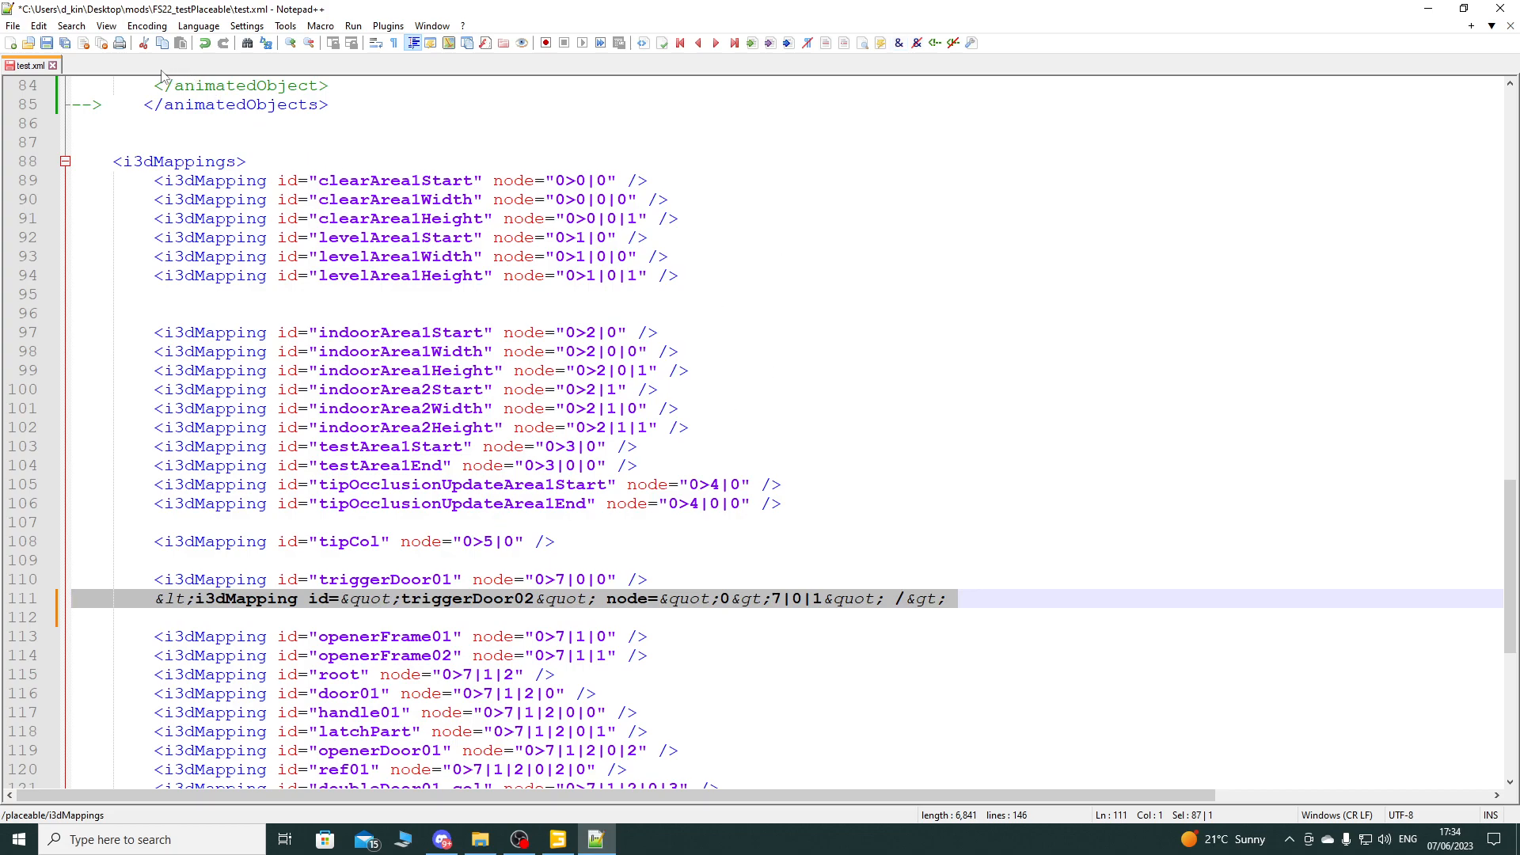
pyautogui.click(204, 43)
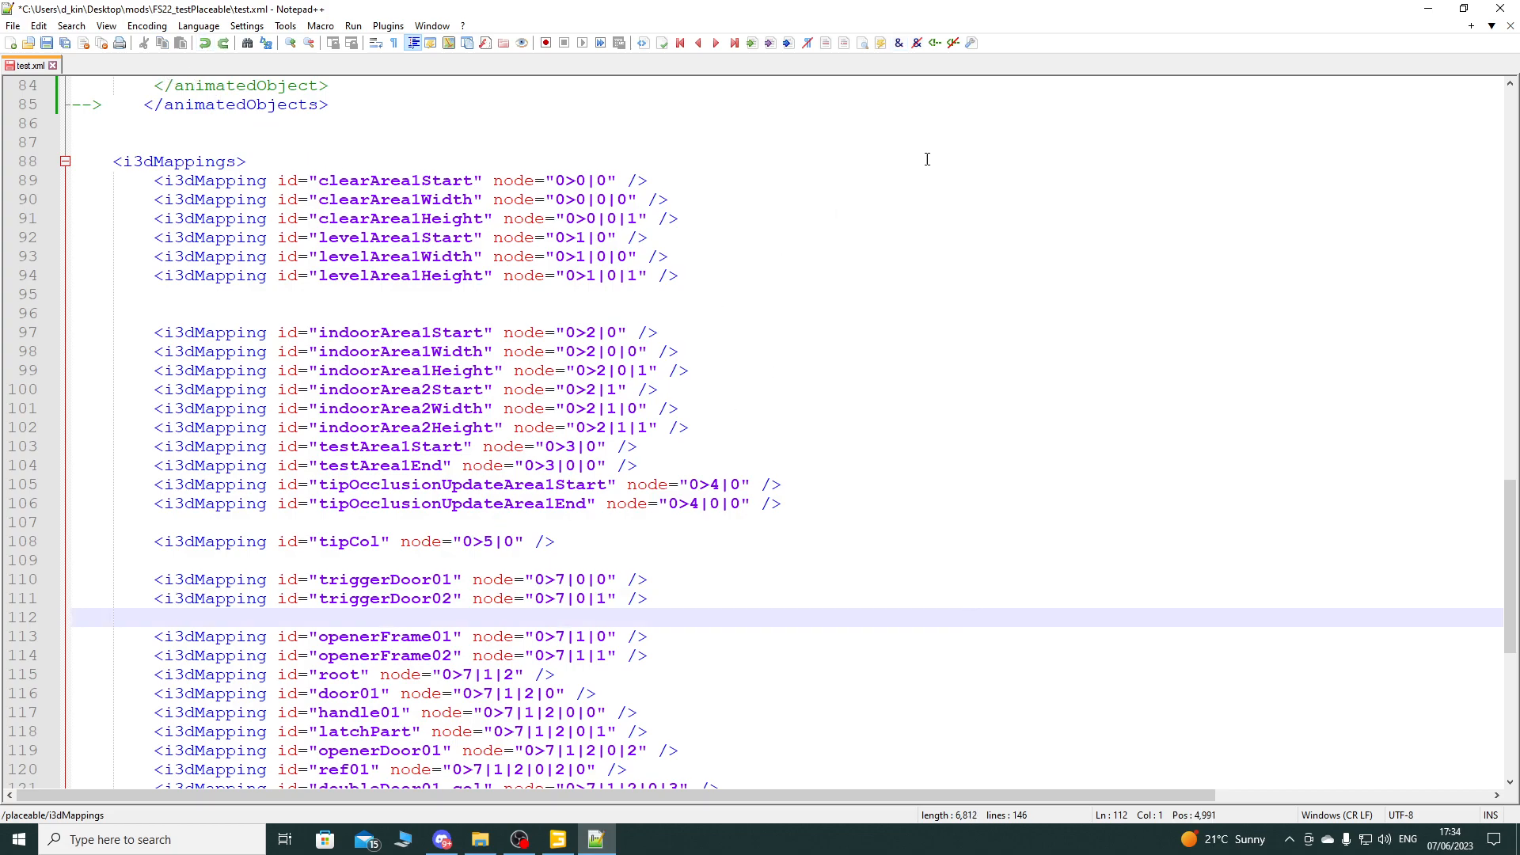
pyautogui.click(917, 43)
pyautogui.click(876, 475)
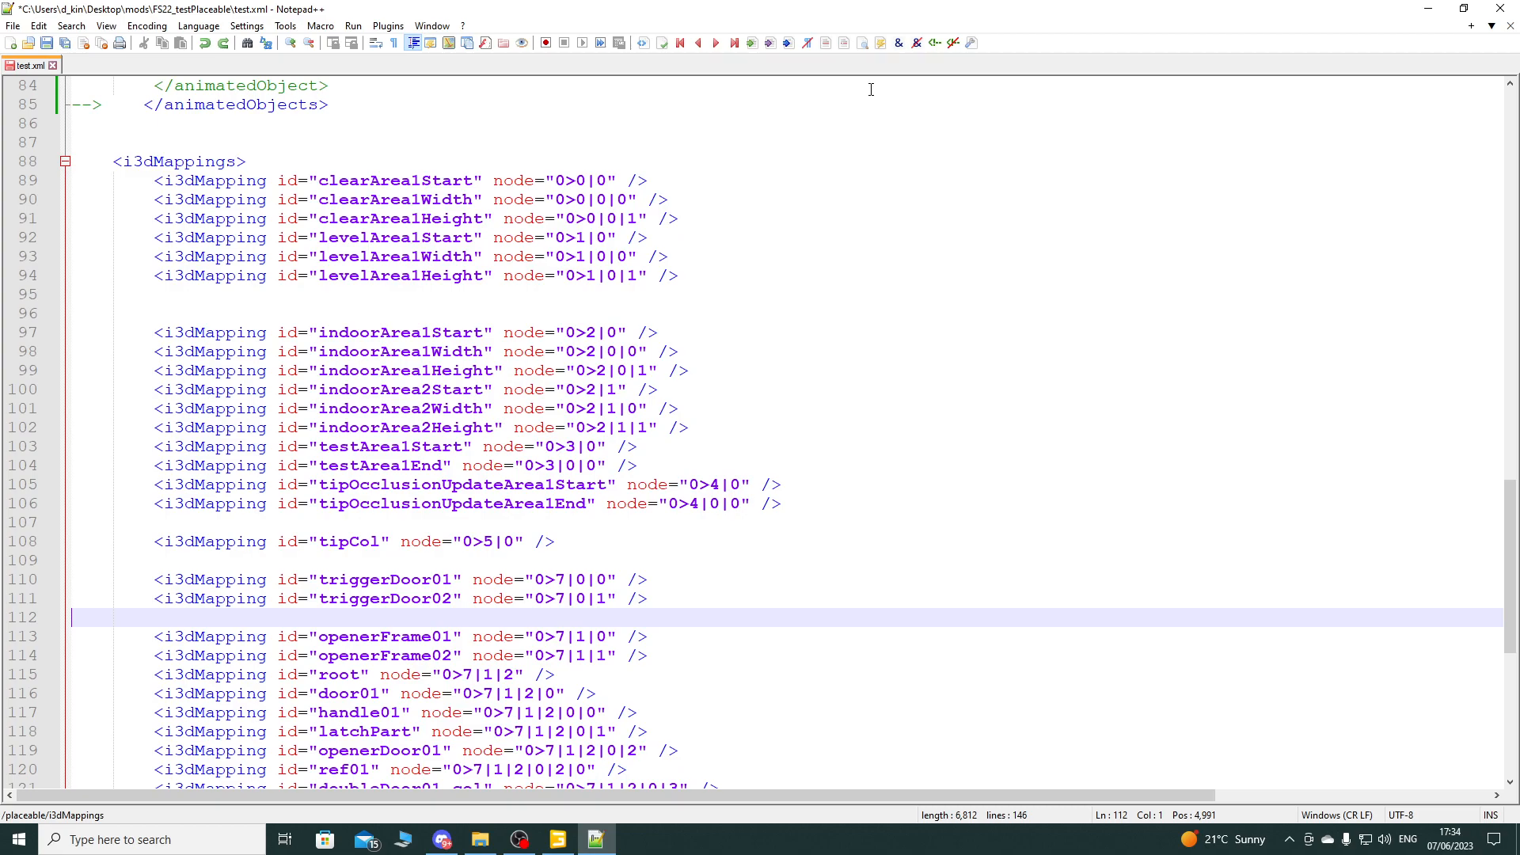
pyautogui.click(901, 42)
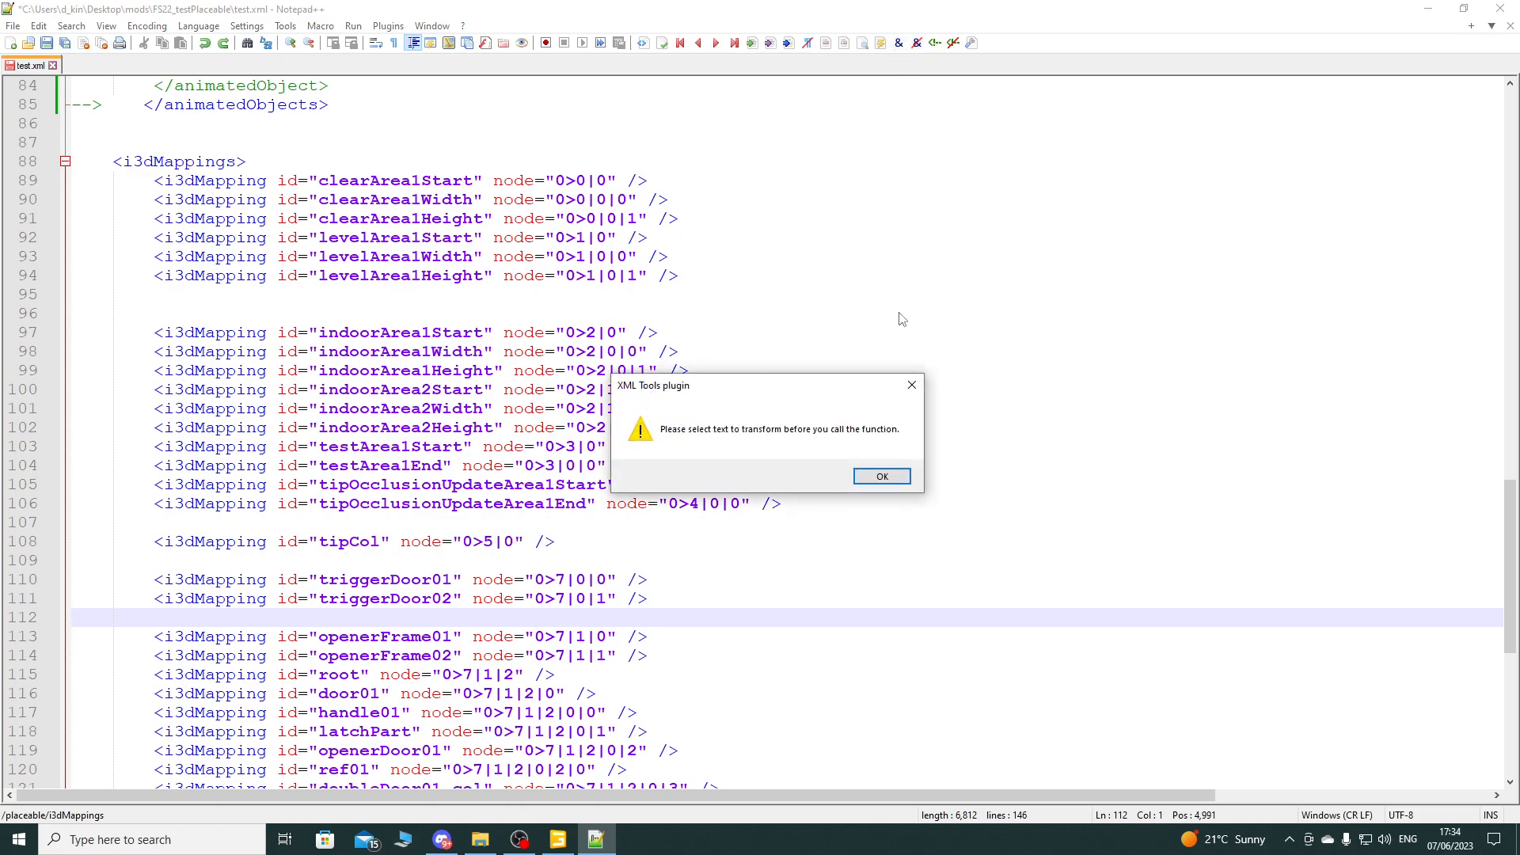
pyautogui.click(877, 476)
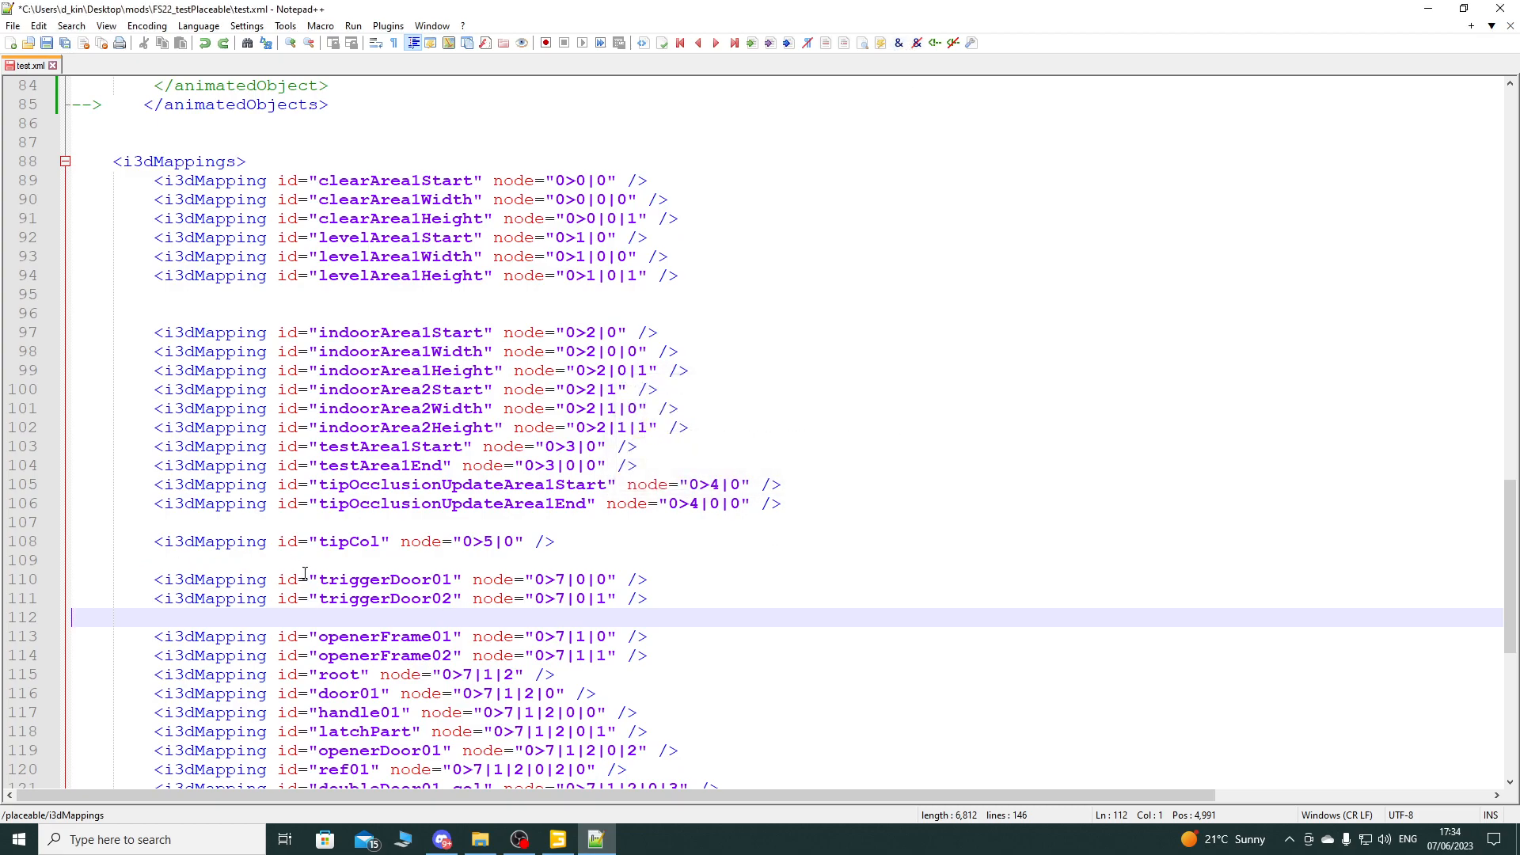
# Step: Comment out the triggerDoor02 i3dMapping entry in test.xml and save the file
pyautogui.click(23, 598)
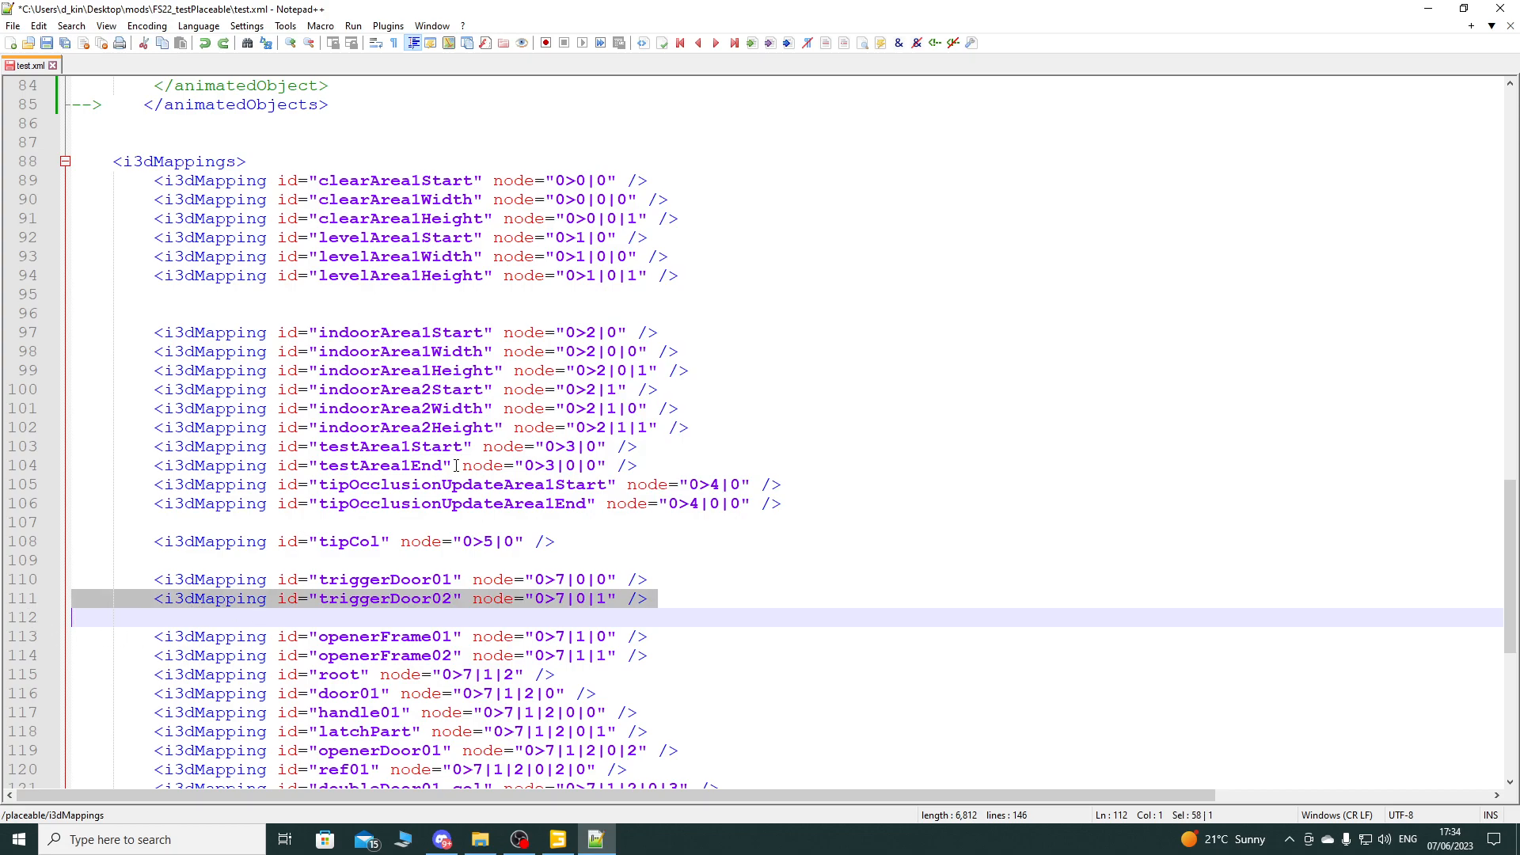
pyautogui.click(935, 43)
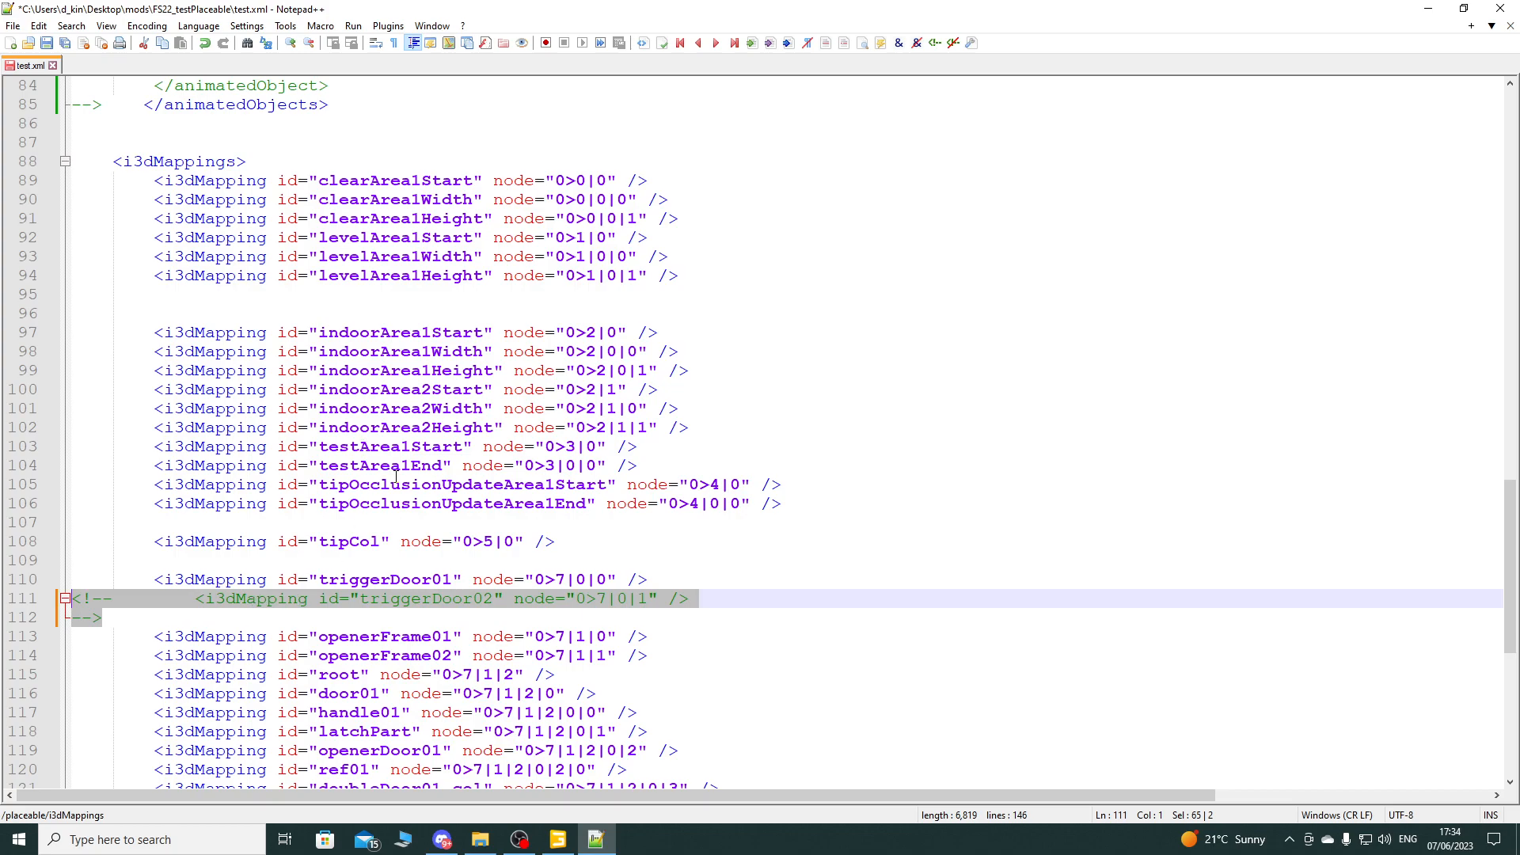
pyautogui.scroll(-7, 397, 475)
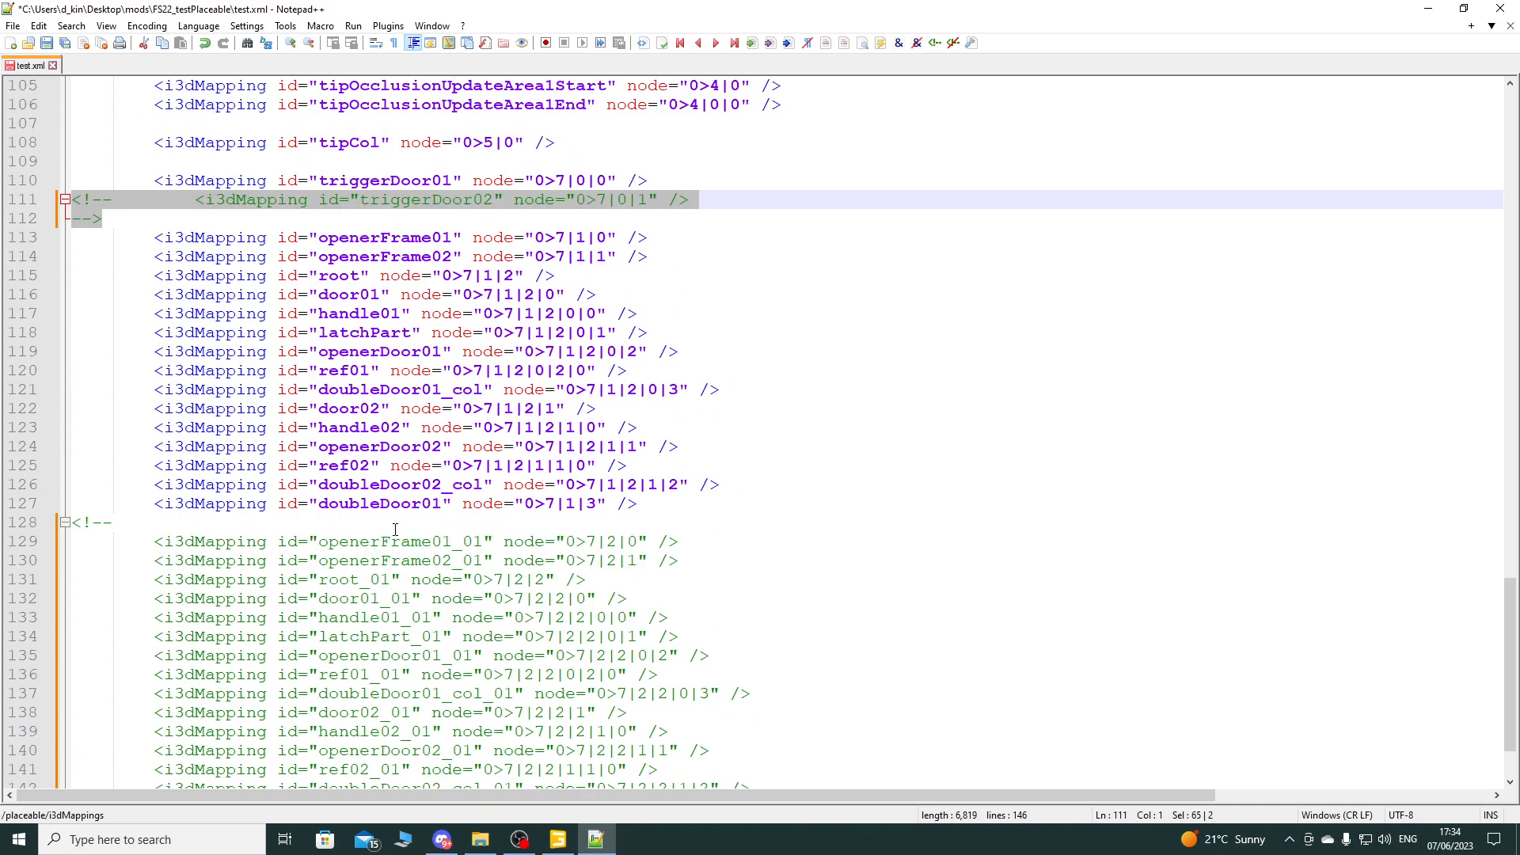
pyautogui.scroll(-2, 399, 575)
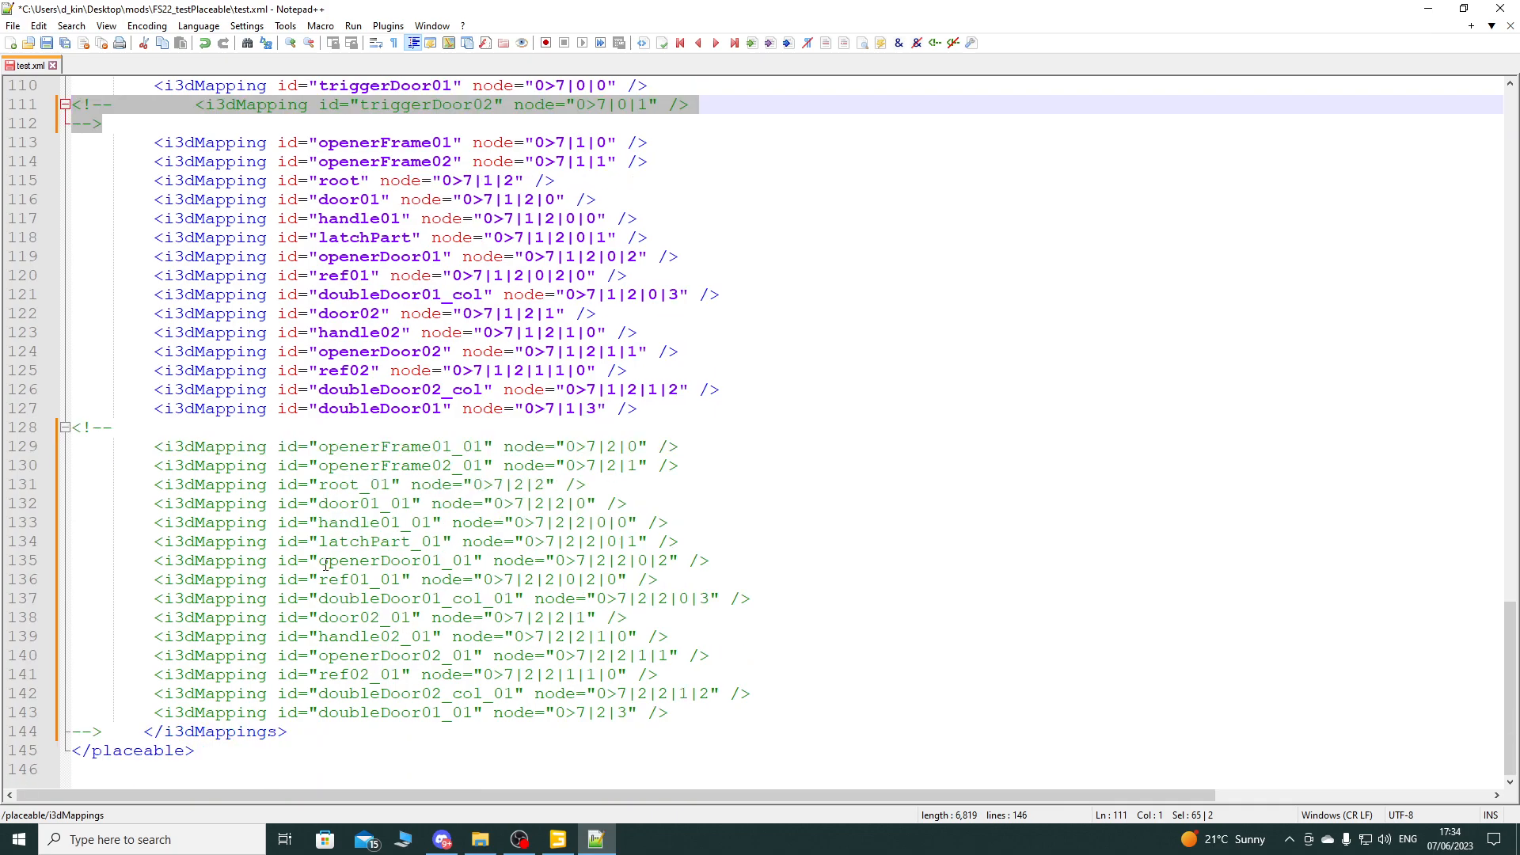
pyautogui.scroll(5, 271, 343)
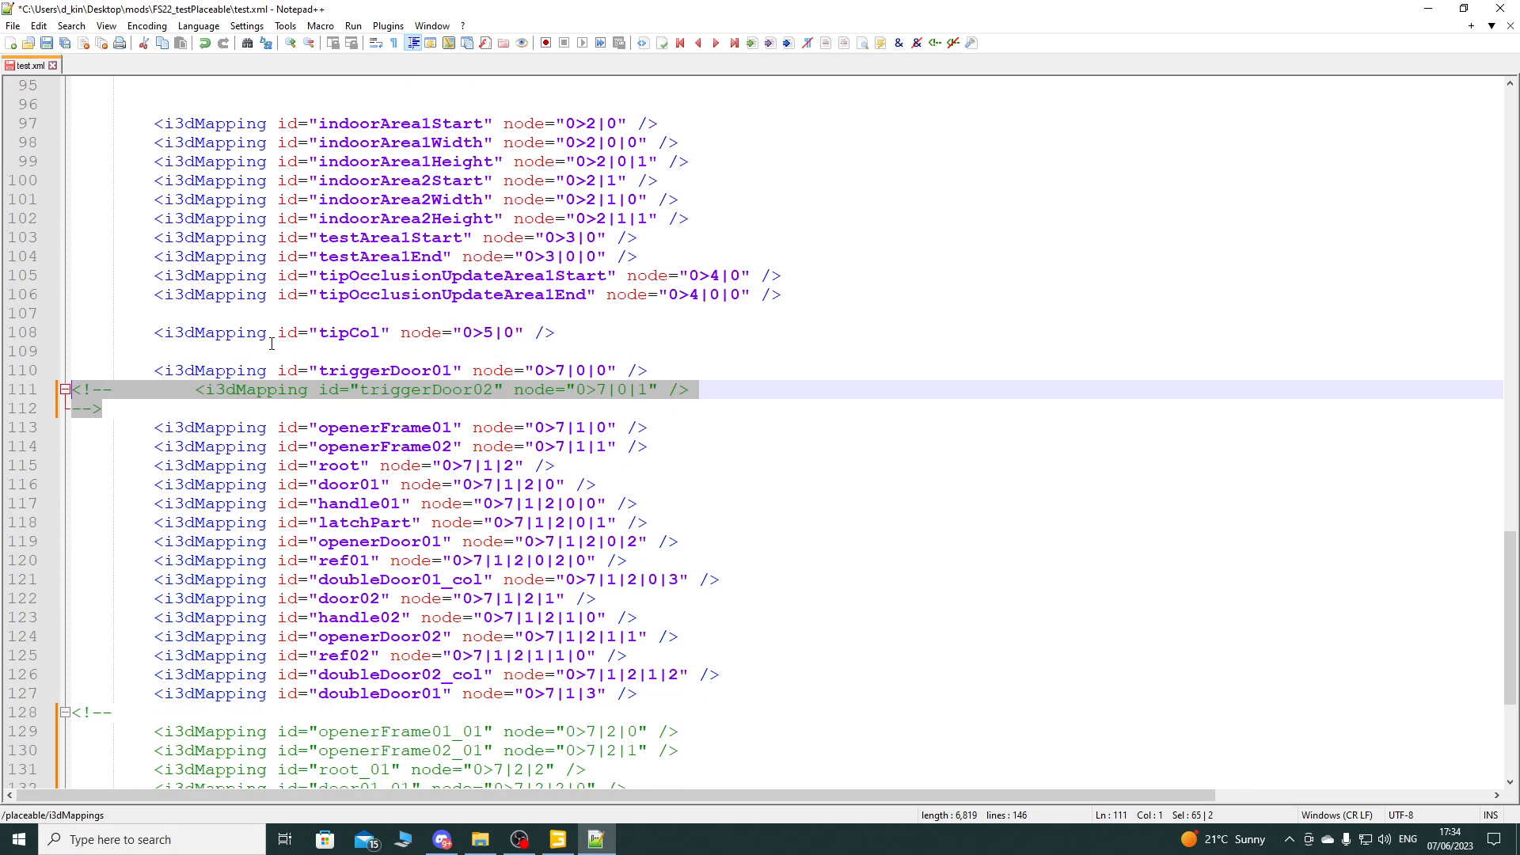
pyautogui.click(46, 43)
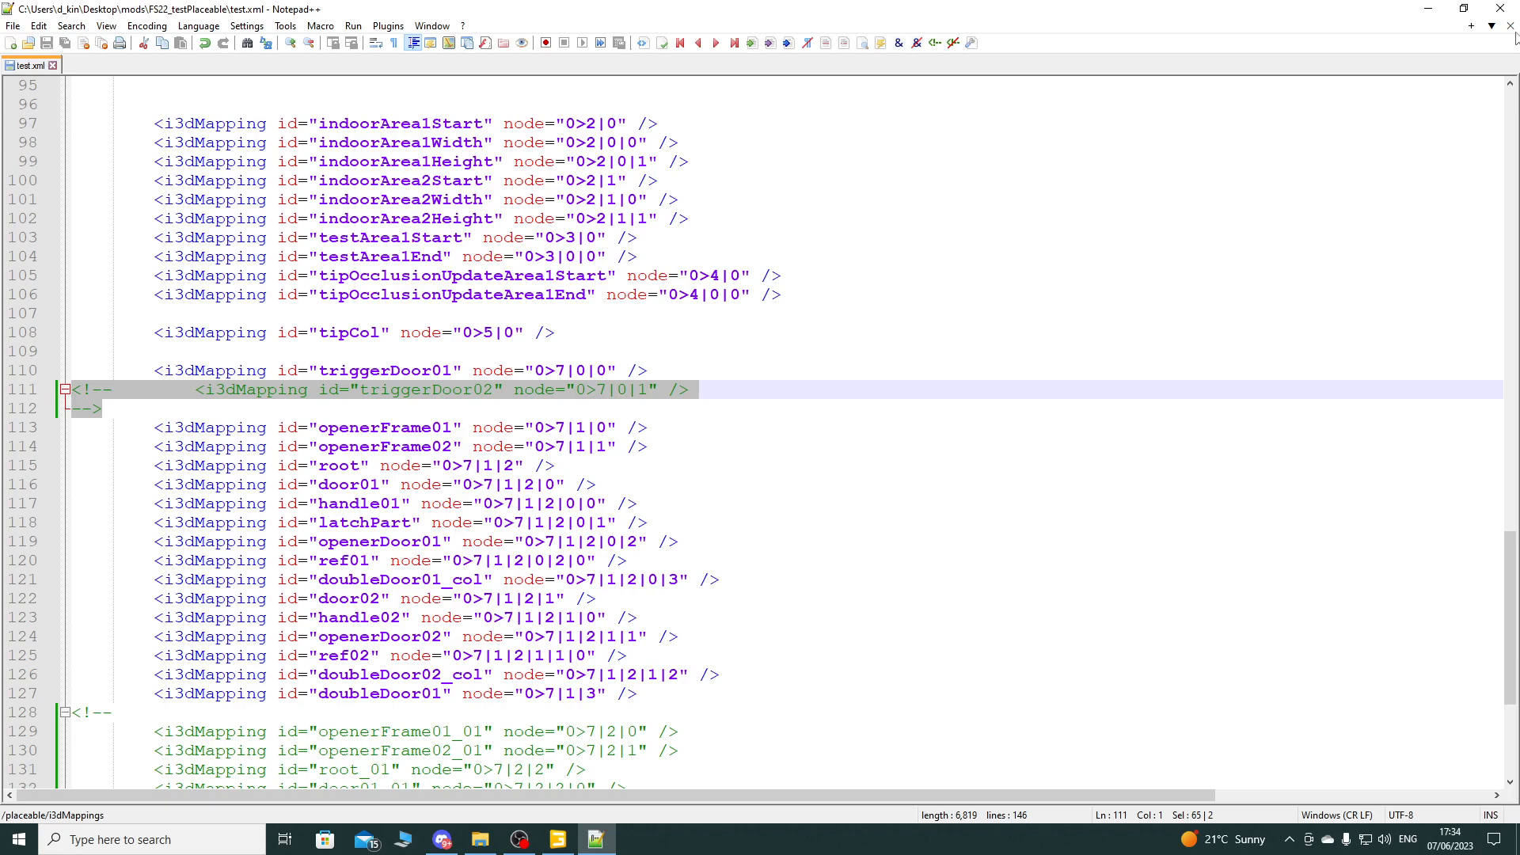
# Step: Minimize the text editor and GIANTS Editor, then launch Farming Simulator 22 from the desktop, postponing the offered update
pyautogui.click(1428, 8)
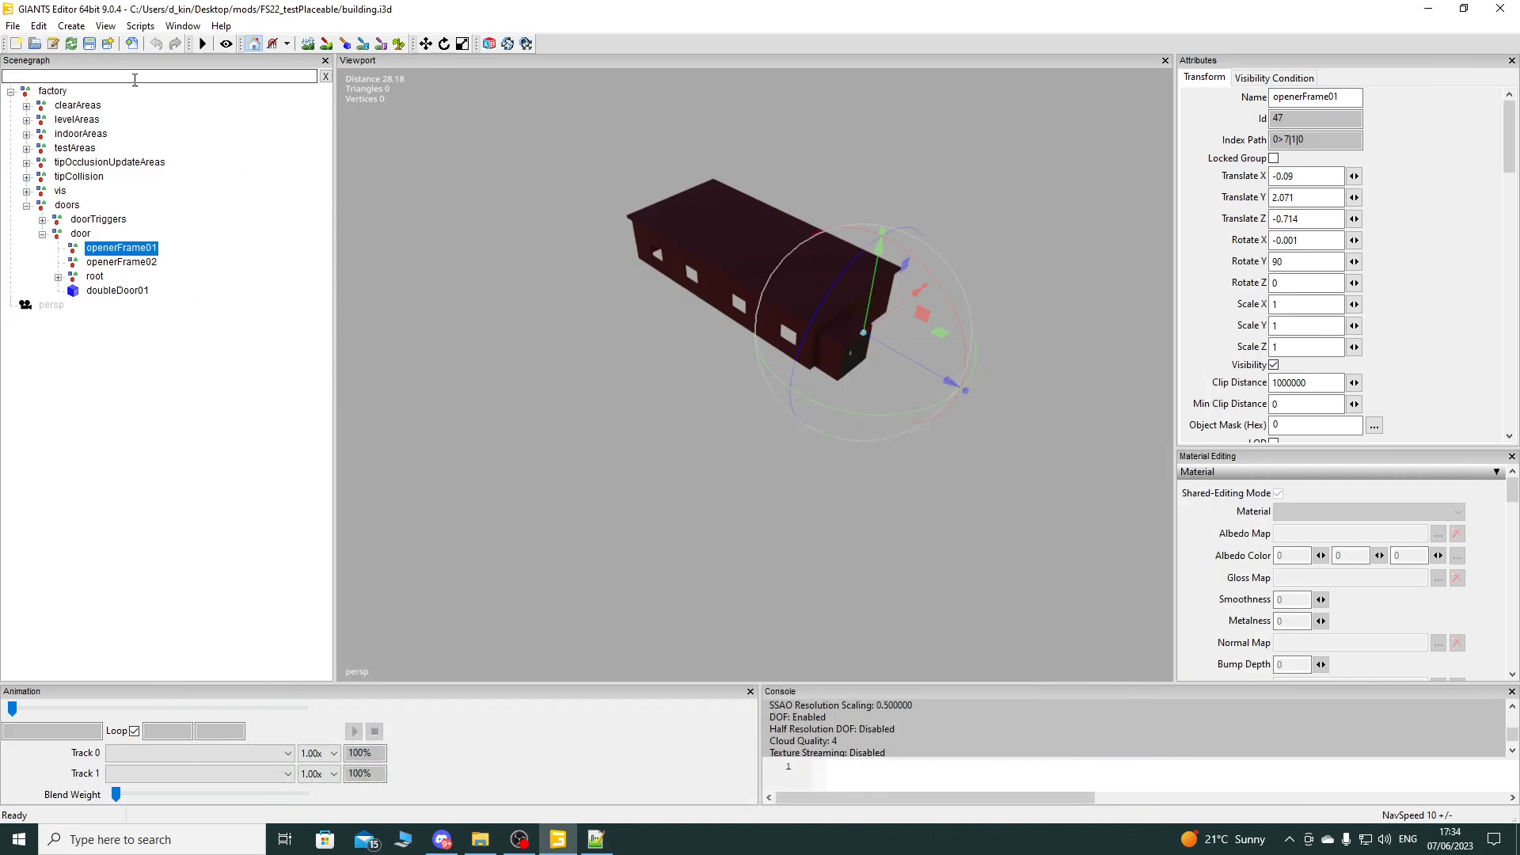
pyautogui.click(1430, 10)
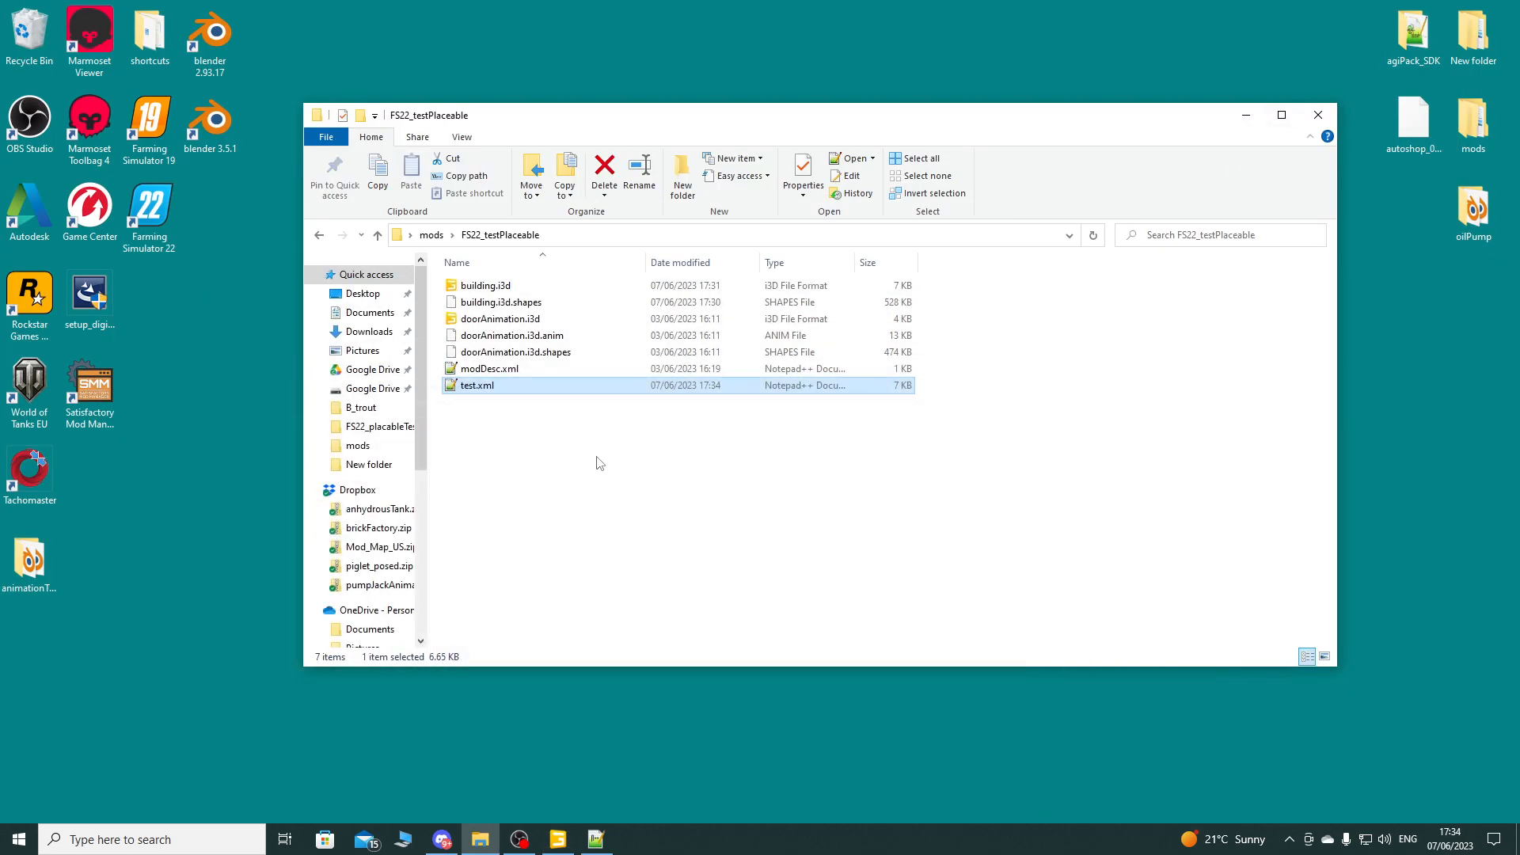
pyautogui.doubleClick(149, 208)
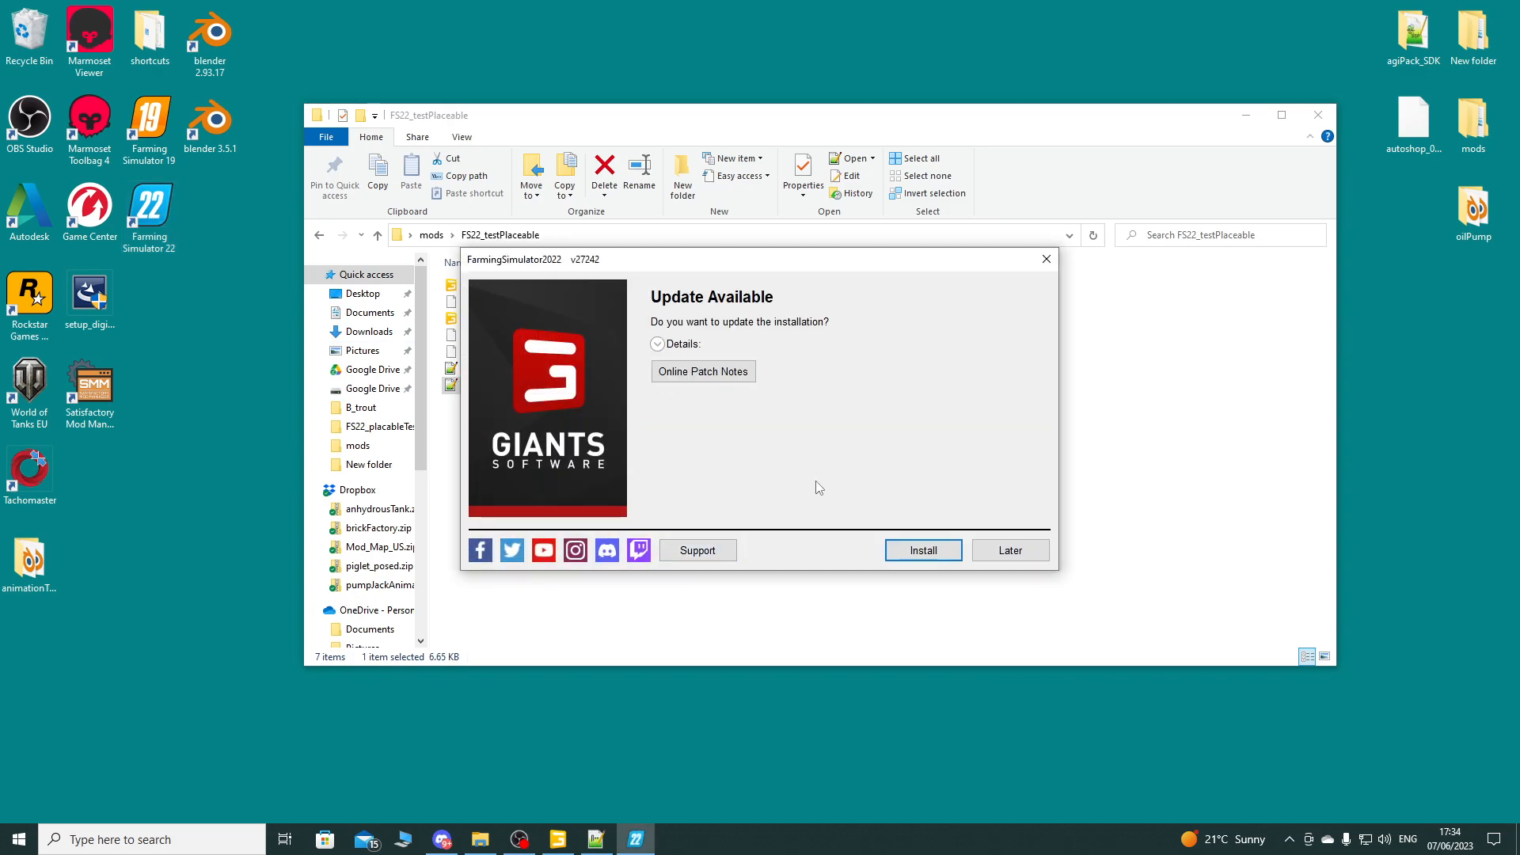
pyautogui.click(1016, 557)
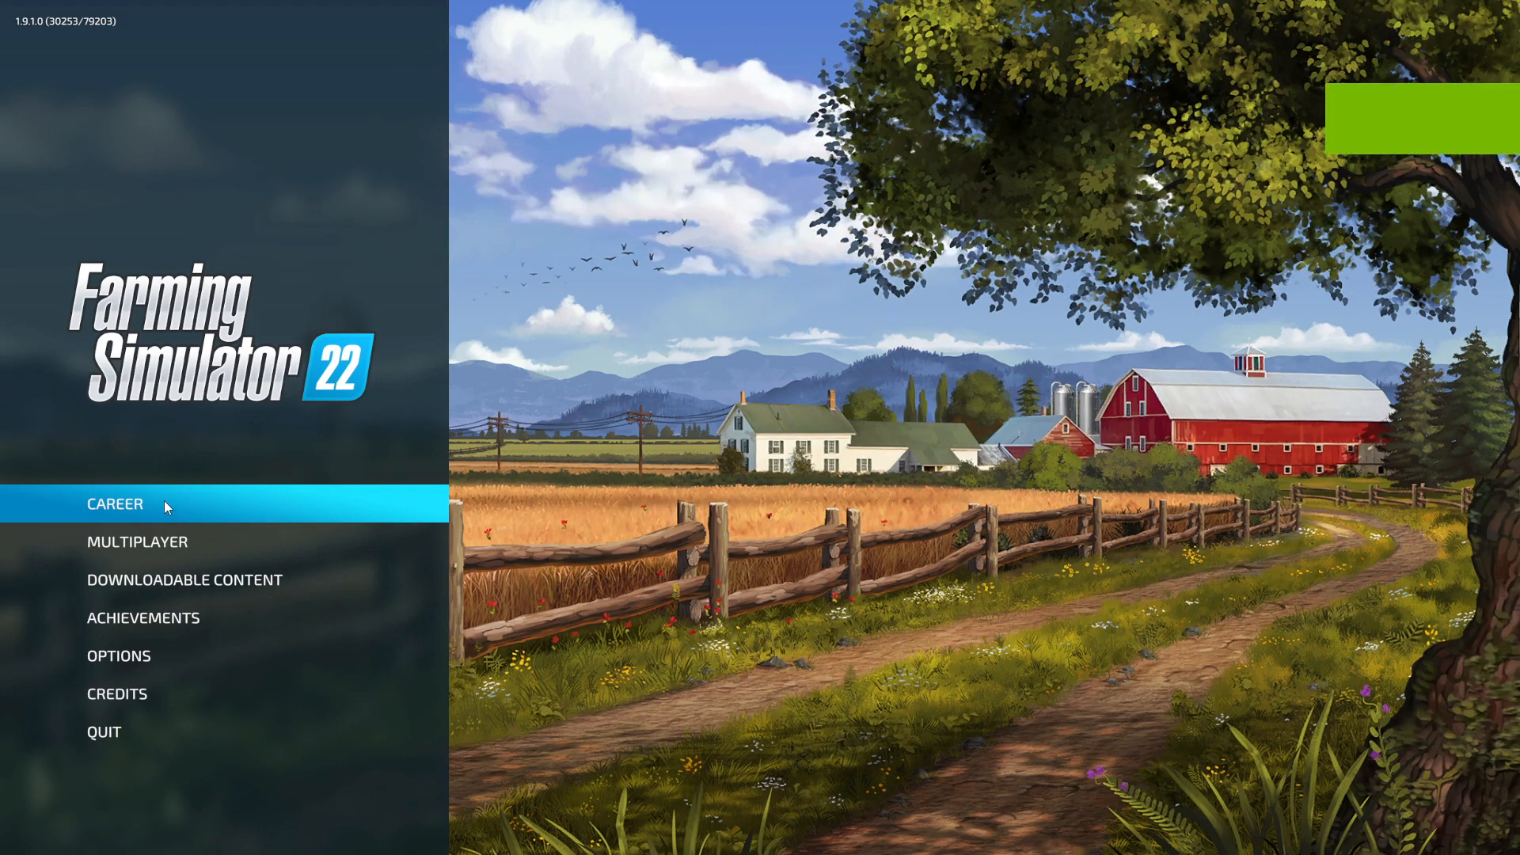
# Step: Start a new career in New Farmer mode with the Test mod and all listed DLC packs enabled
pyautogui.click(163, 507)
pyautogui.click(427, 510)
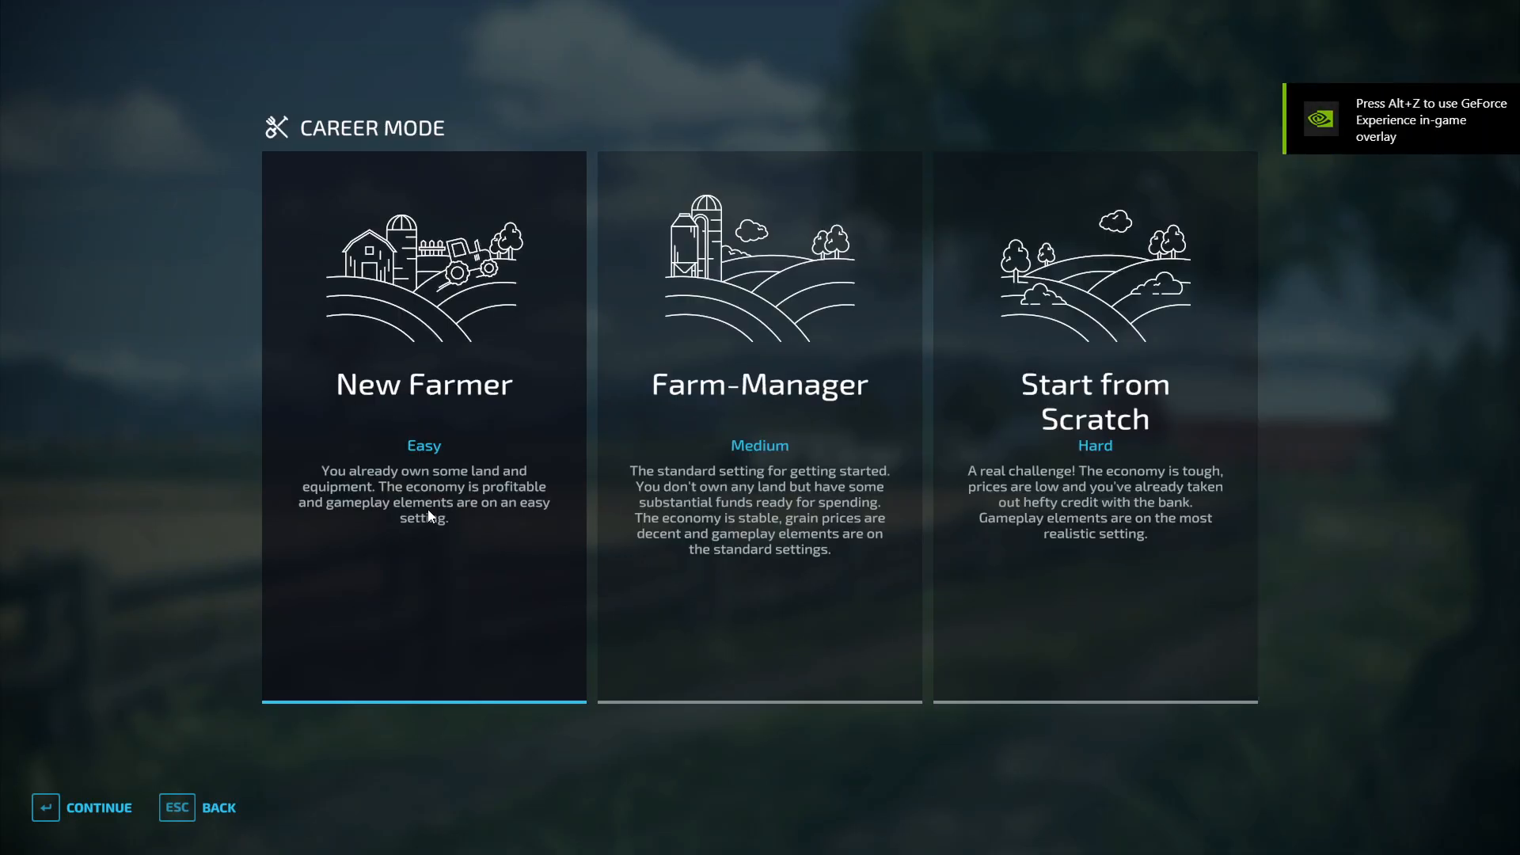
pyautogui.click(447, 516)
pyautogui.click(99, 807)
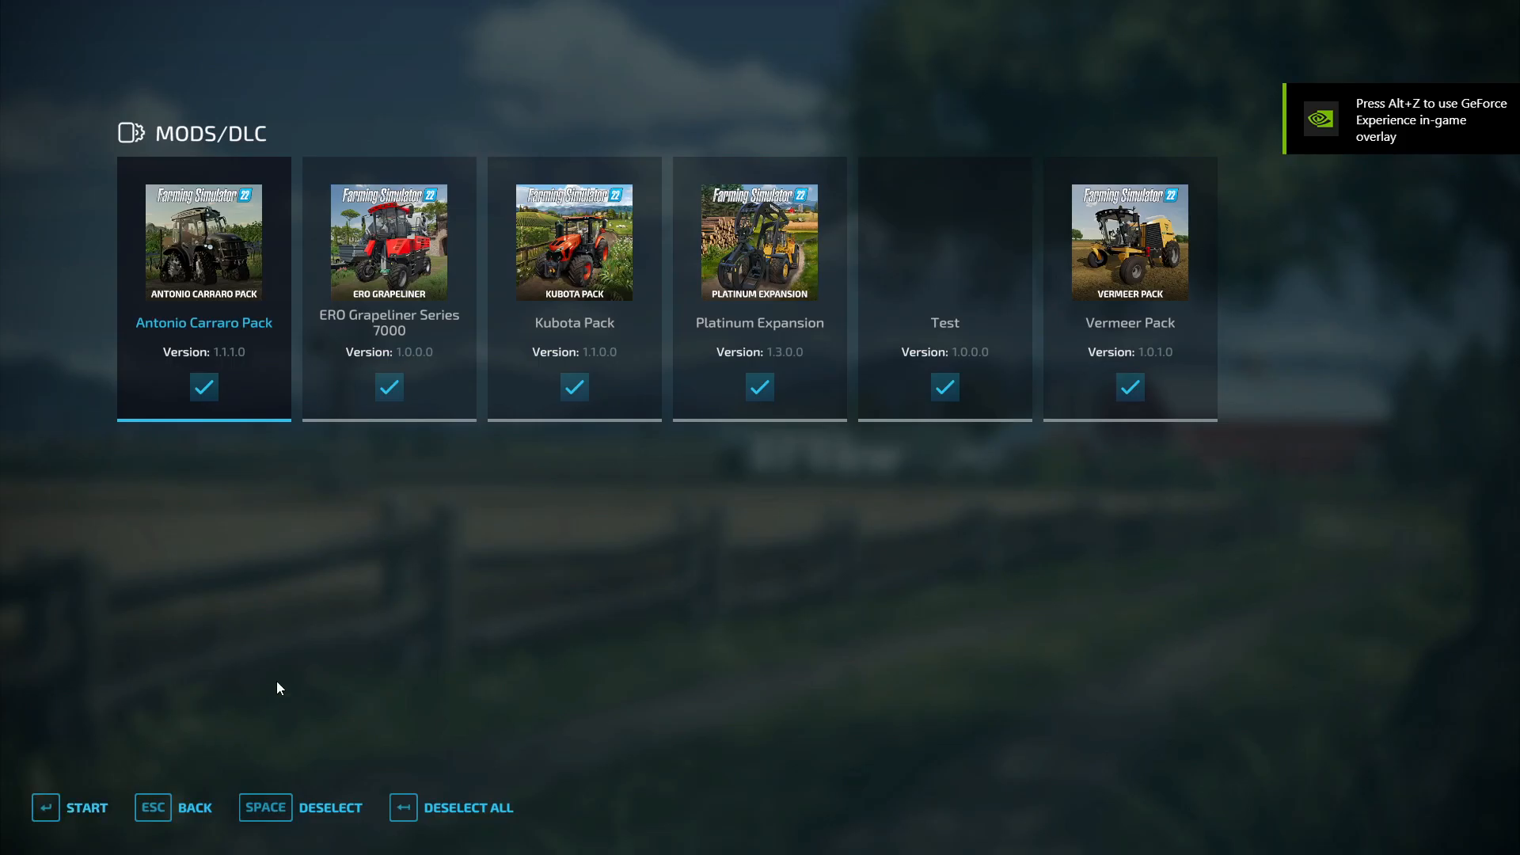
pyautogui.click(33, 805)
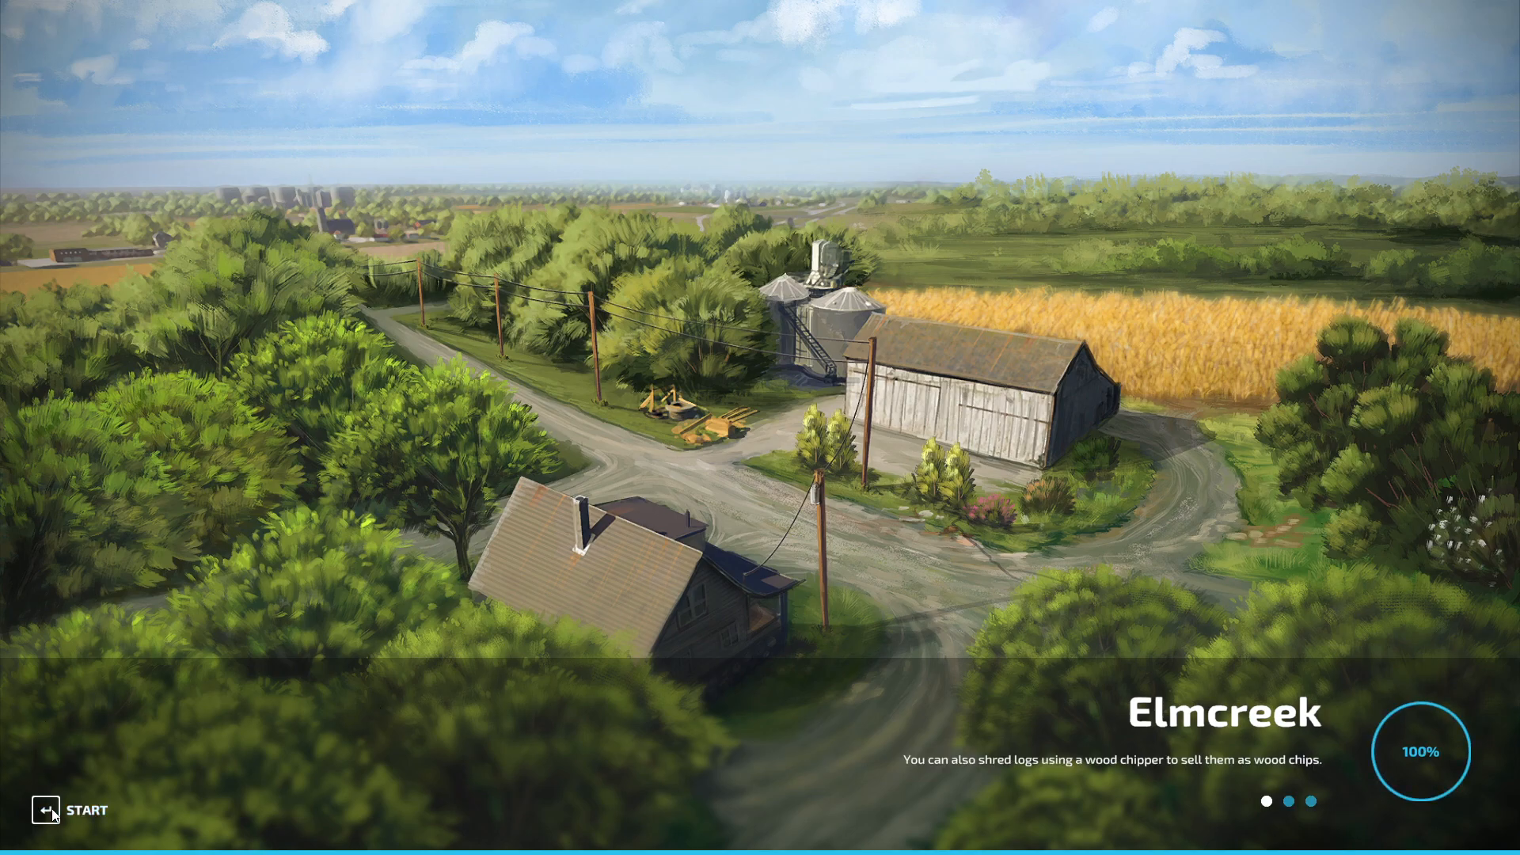
# Step: Enter the Elmcreek map with the default character and decline the guided tour
pyautogui.click(147, 773)
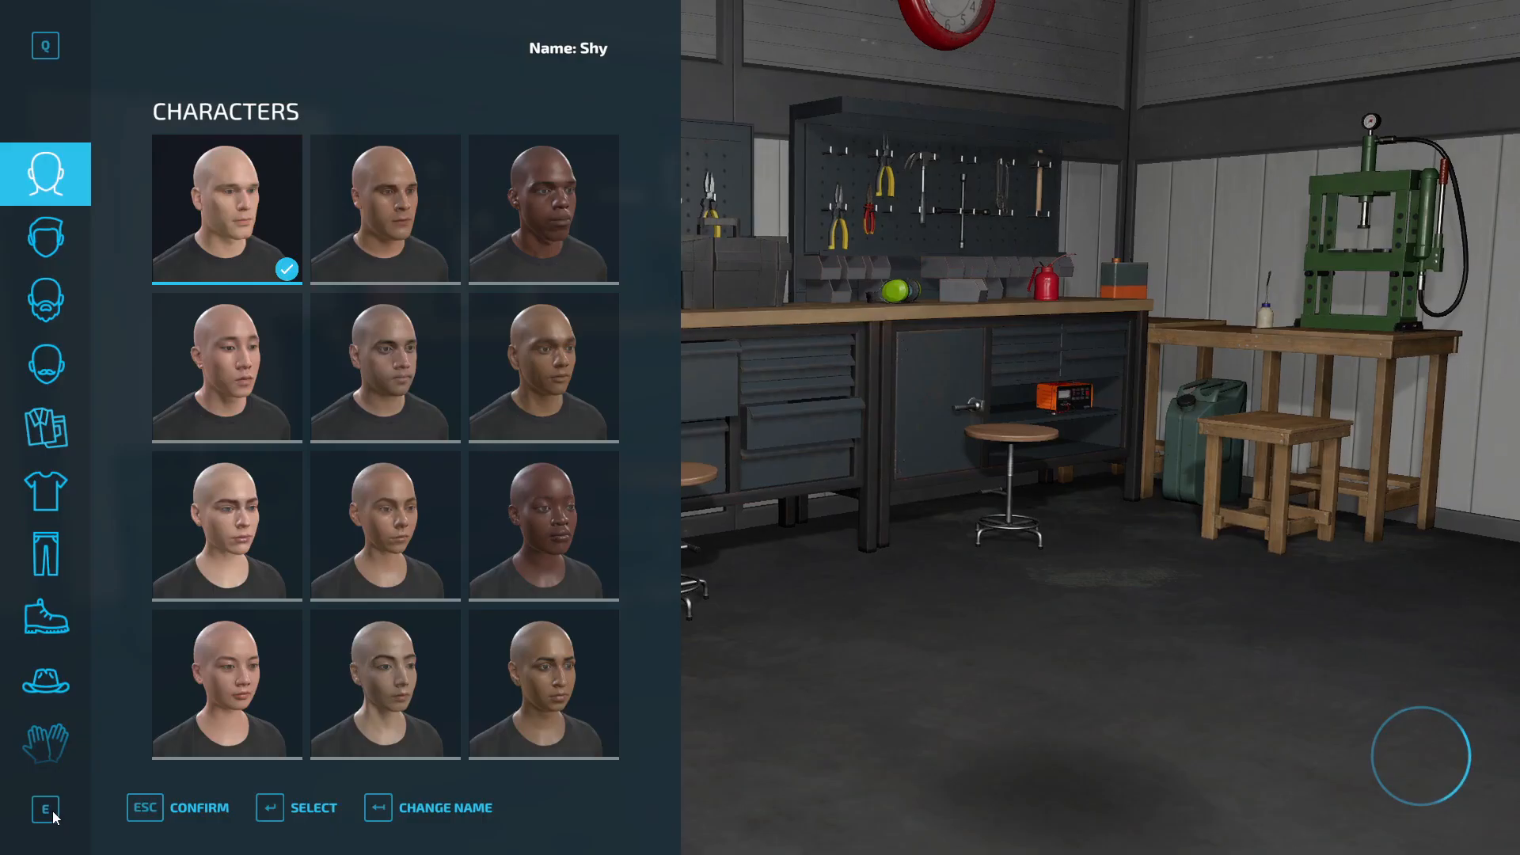
pyautogui.click(149, 807)
pyautogui.click(642, 554)
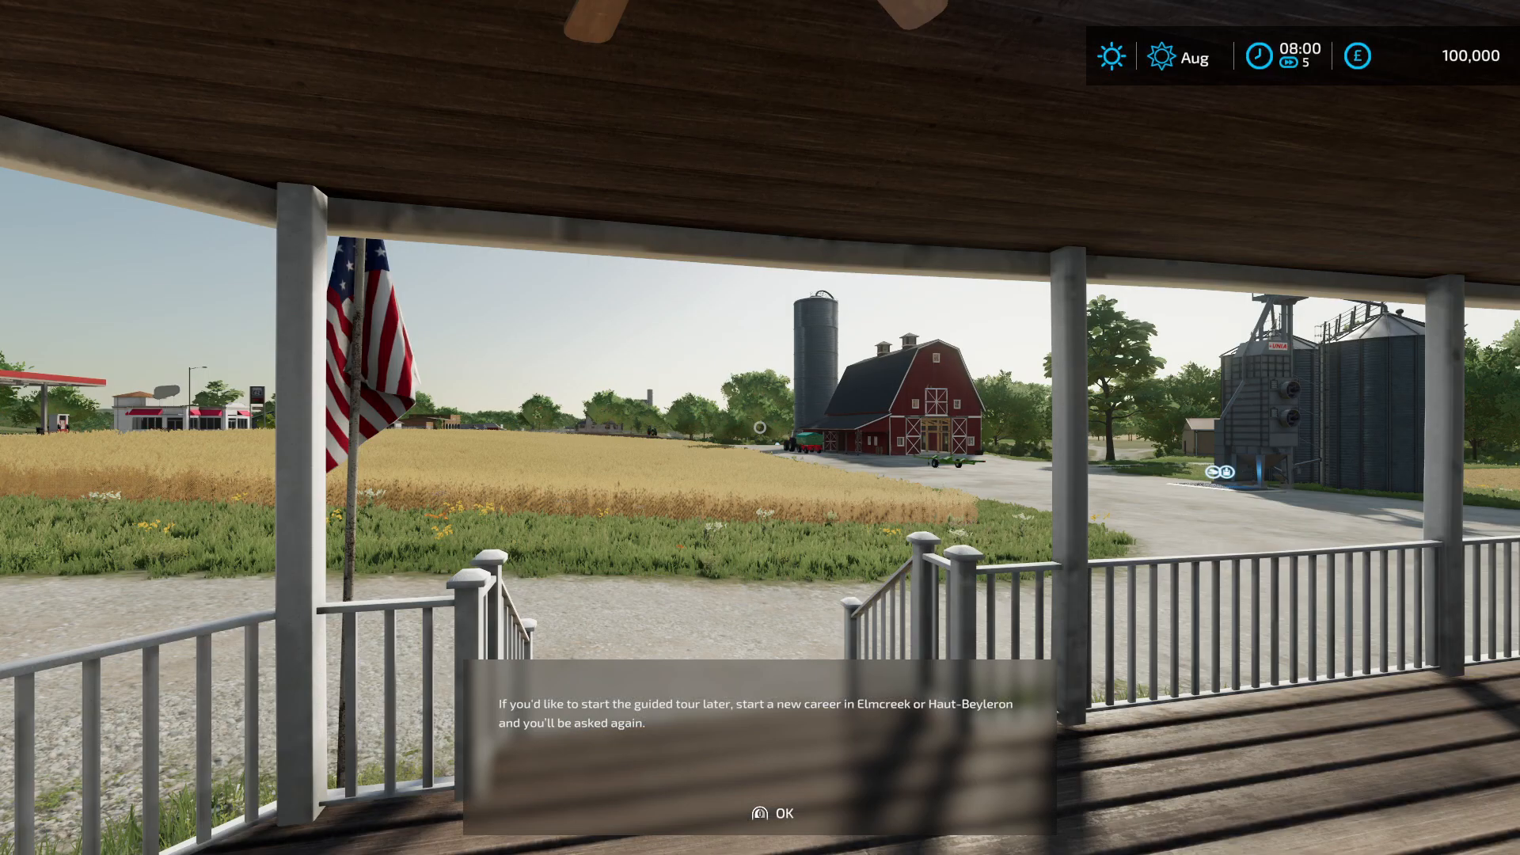
# Step: Open the in-game shop and enter construction mode to browse placeable buildings
pyautogui.press('p')
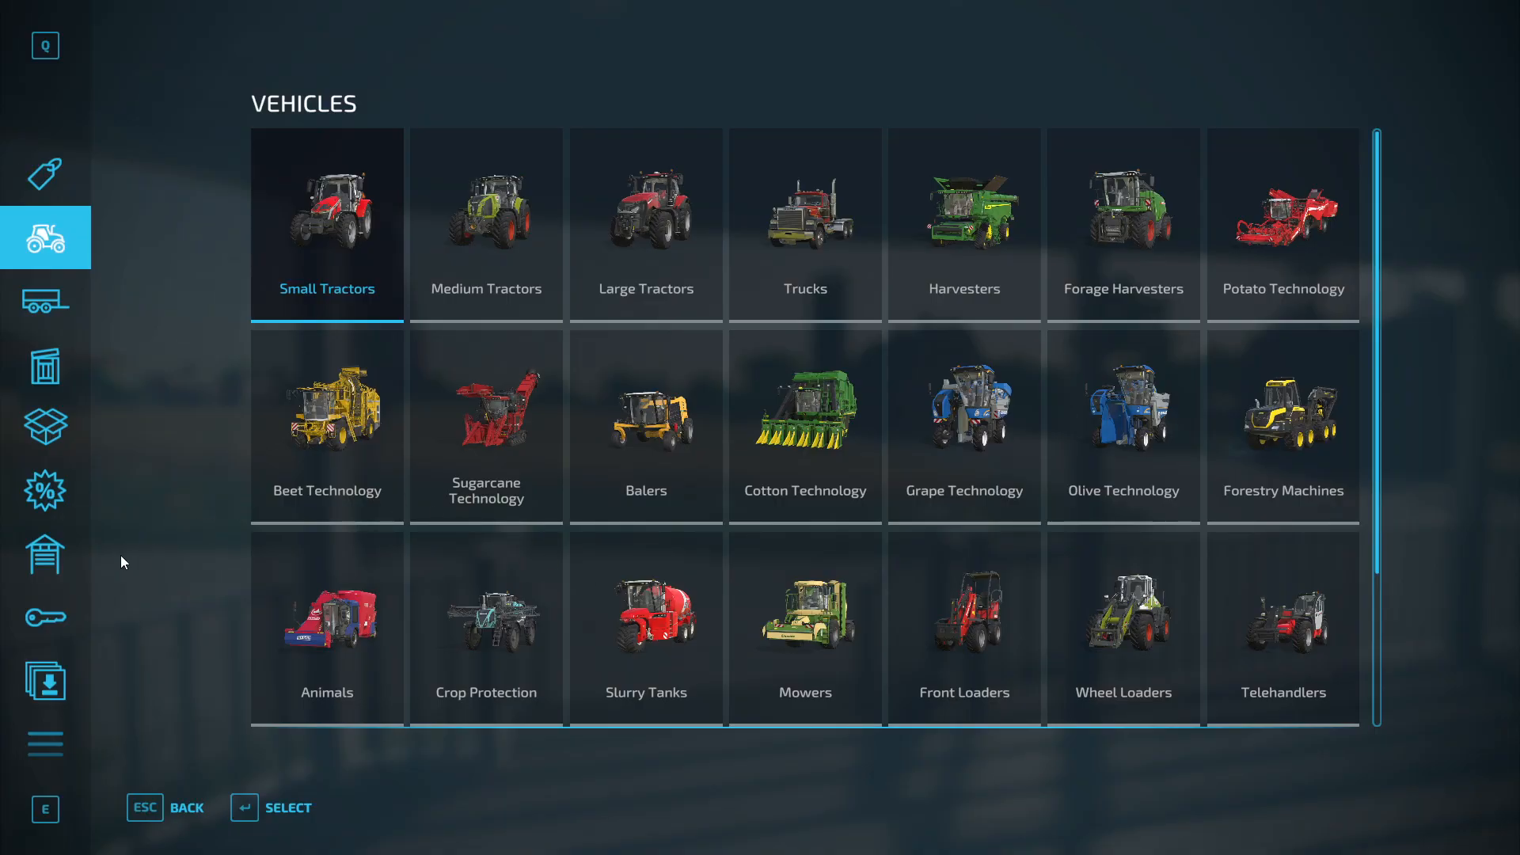
pyautogui.scroll(-1, 46, 638)
pyautogui.click(69, 668)
pyautogui.click(917, 472)
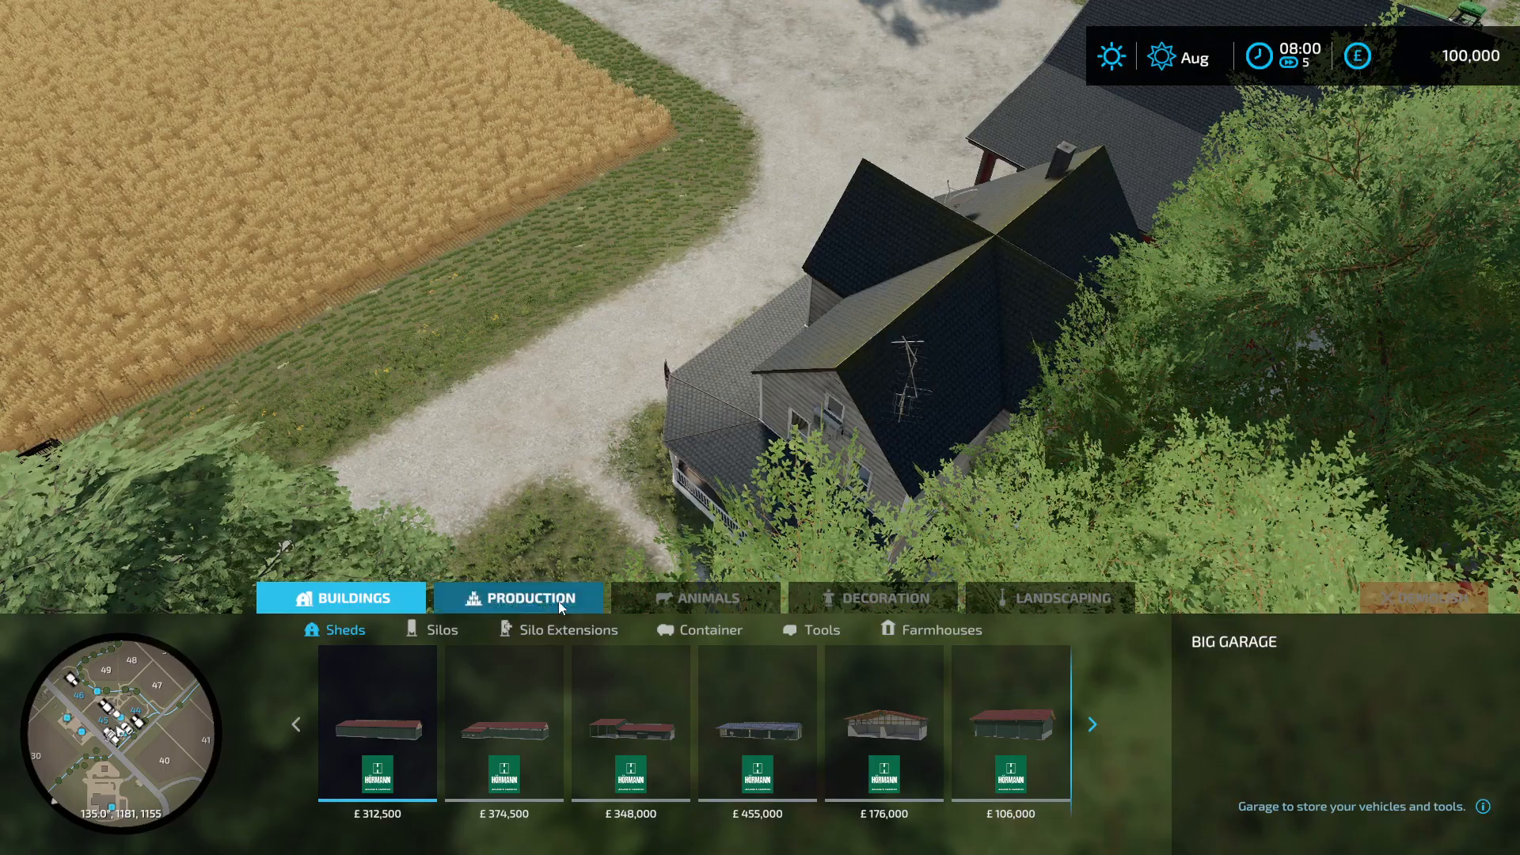
# Step: Place the Test (Mod) garage from the Sheds category on the field near the silos and leave construction mode
pyautogui.scroll(-5, 863, 706)
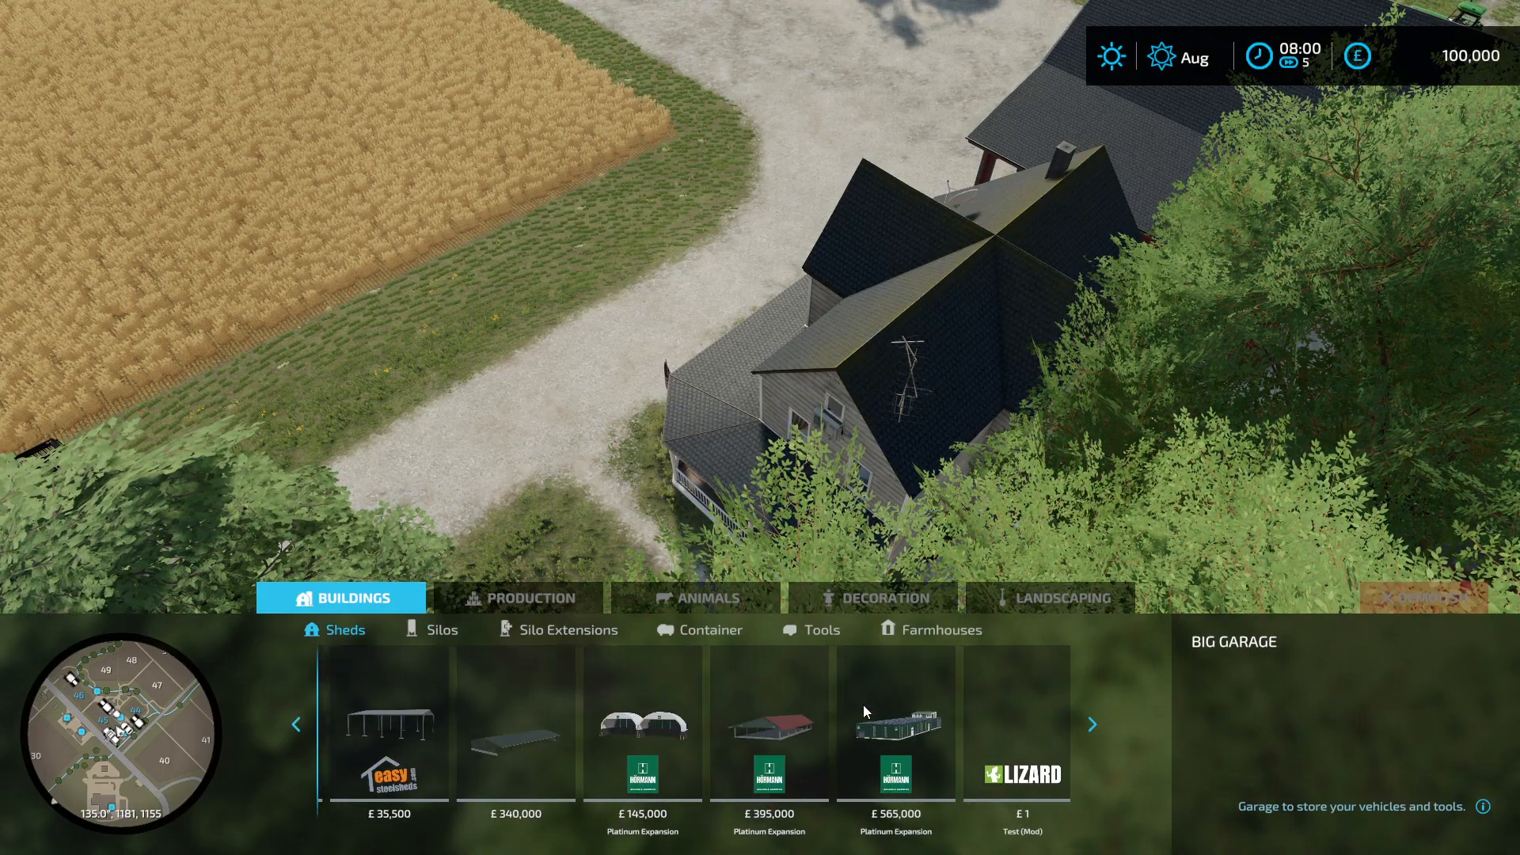
pyautogui.click(1033, 711)
pyautogui.press('w')
pyautogui.press('d')
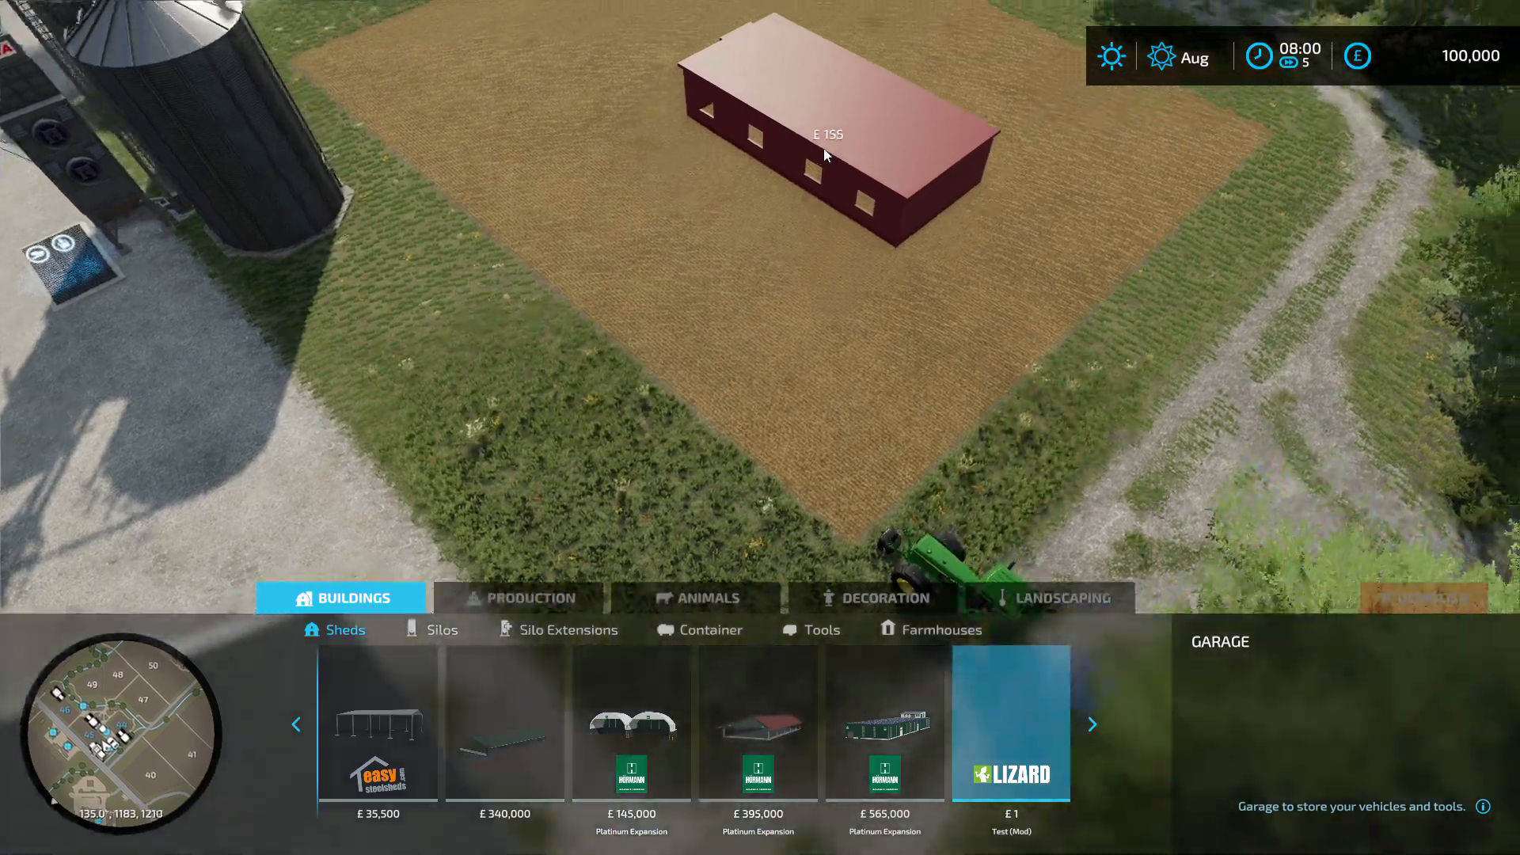
pyautogui.click(805, 157)
pyautogui.press('Escape')
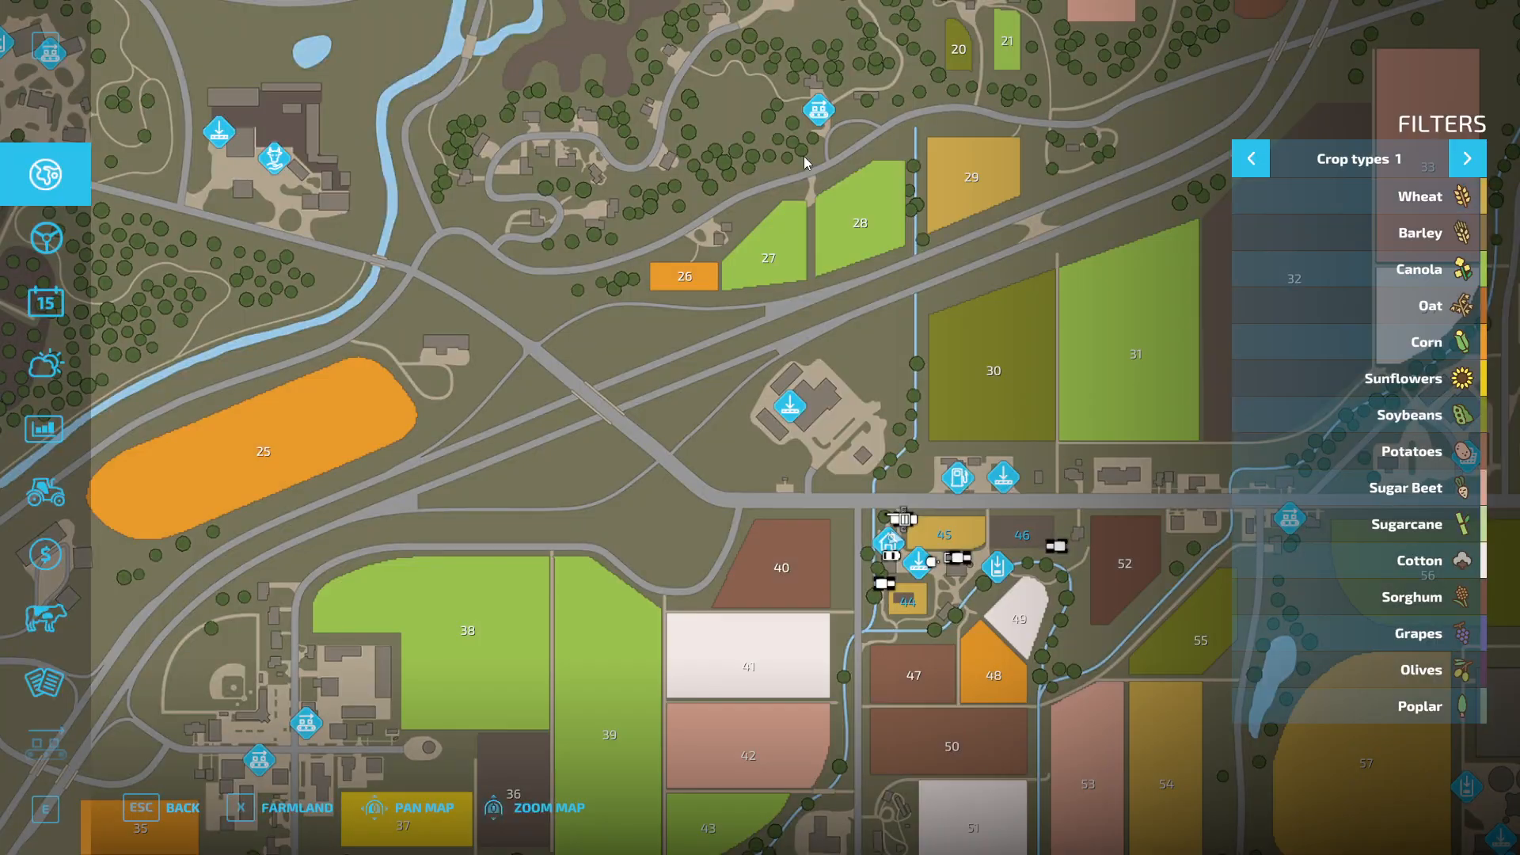
pyautogui.press('Escape')
# Step: Walk to the placed building's double door with the controls help shown and check the developer console for errors
pyautogui.press('w')
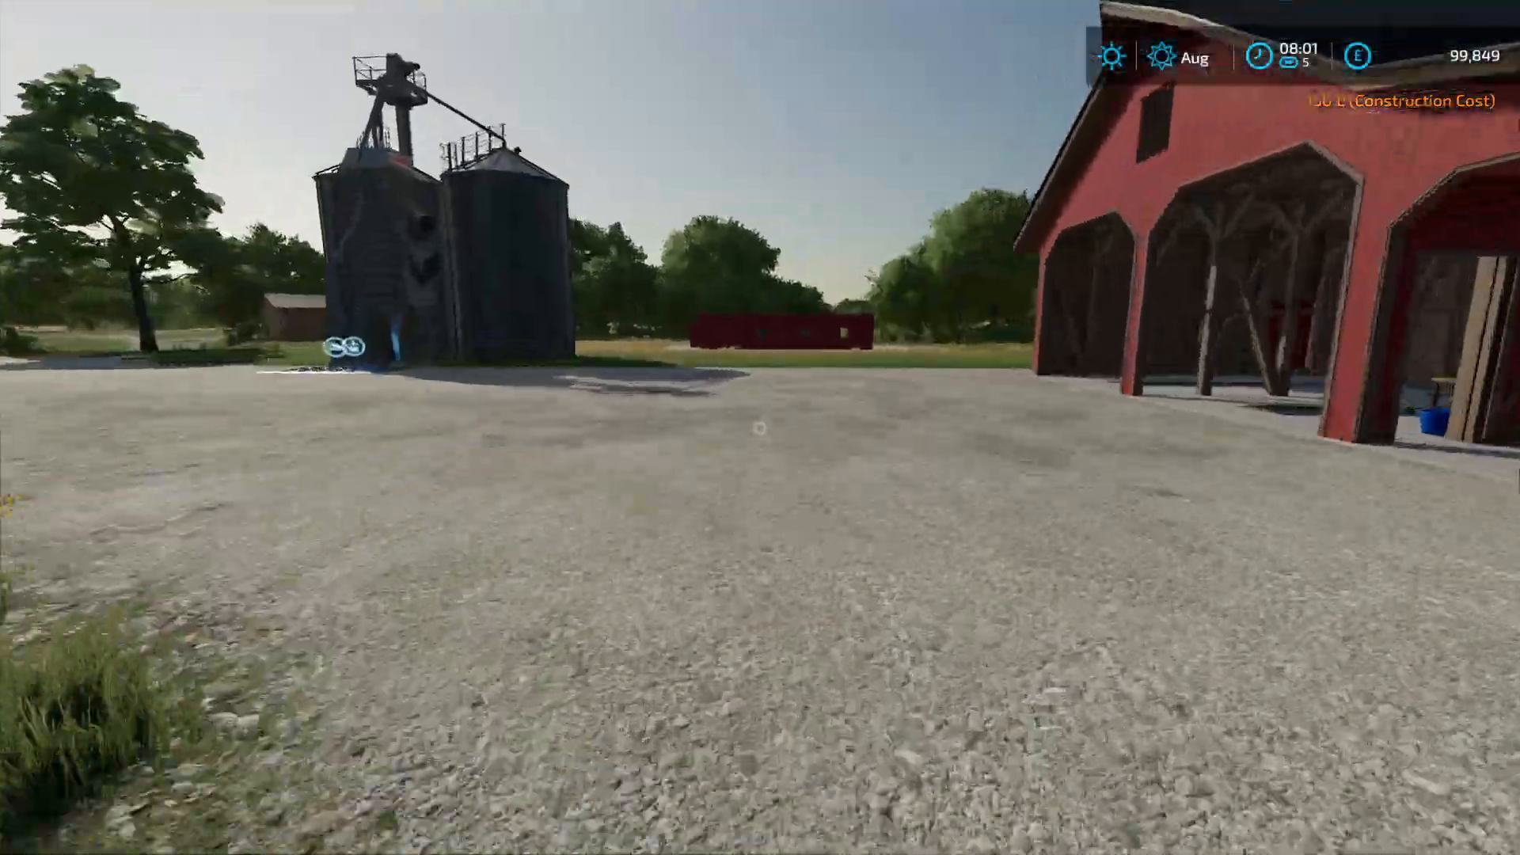
pyautogui.press('w')
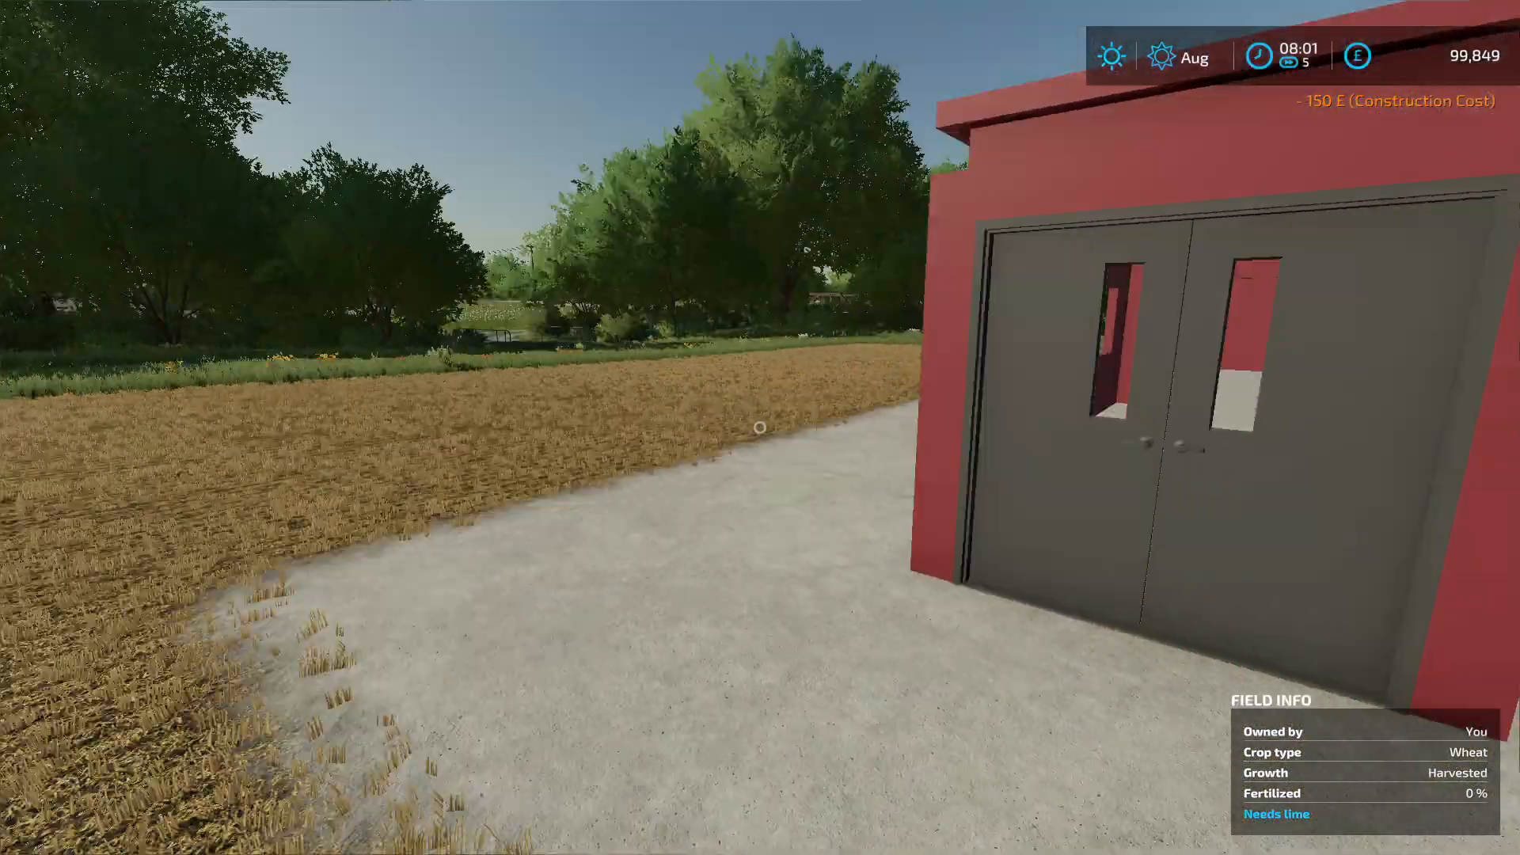
pyautogui.press('F1')
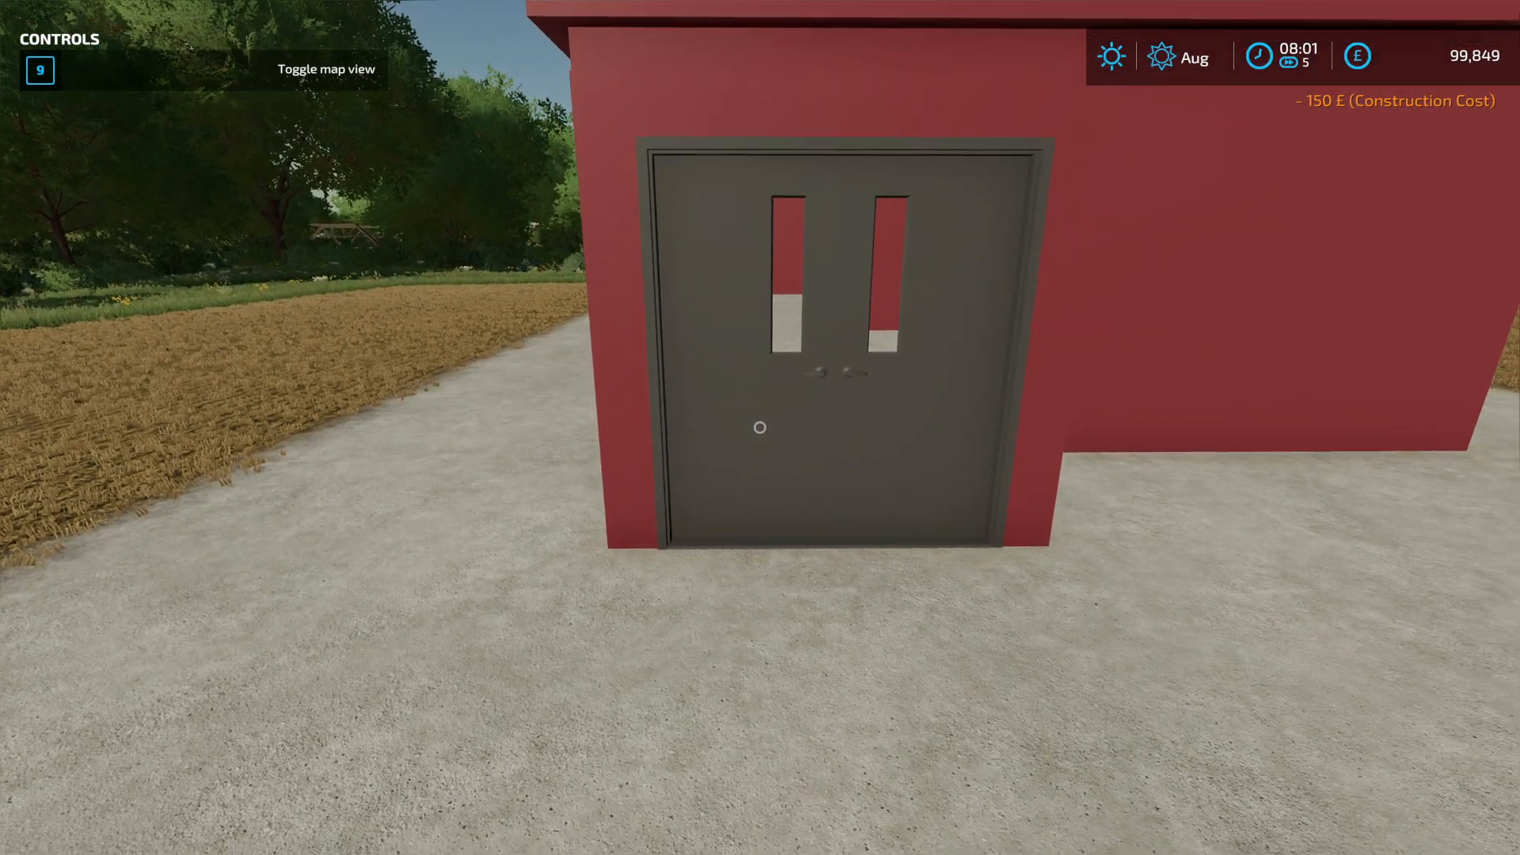
pyautogui.press('`')
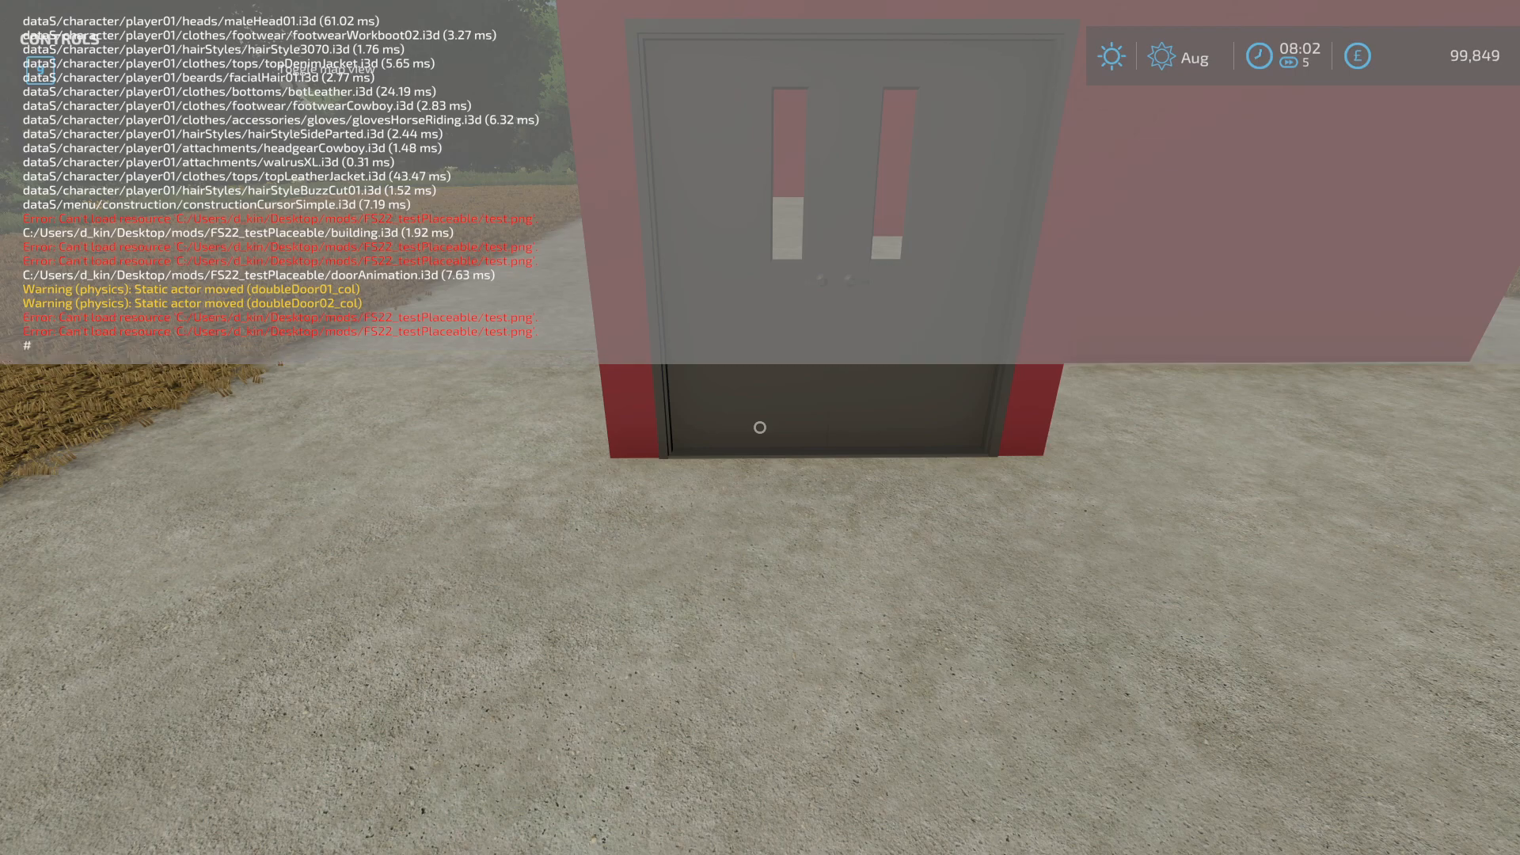
pyautogui.press('`')
# Step: Step up to the double door and test its animation by opening, closing and reopening it
pyautogui.press('w')
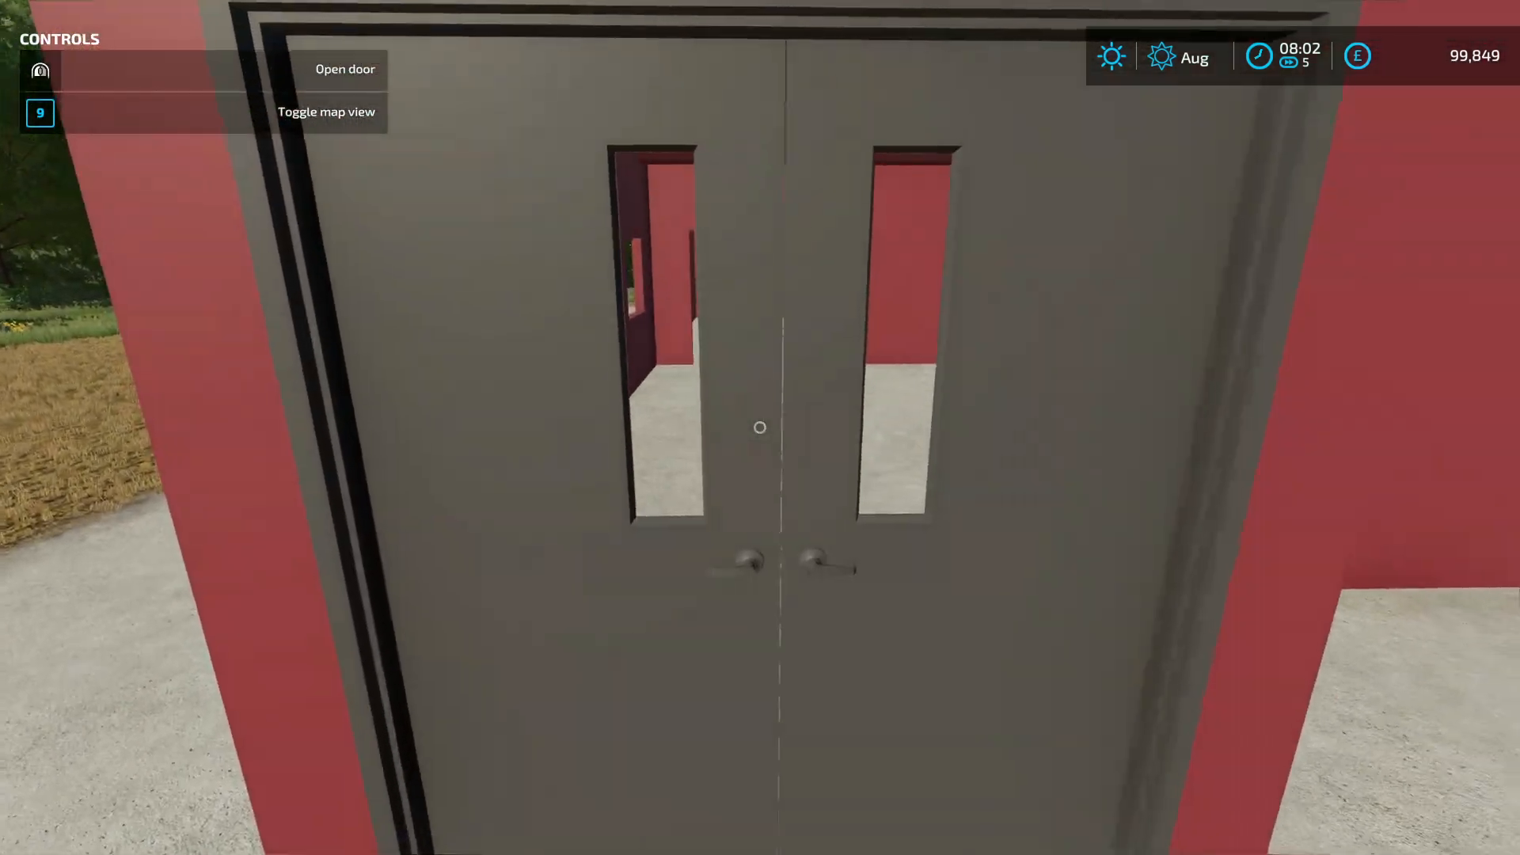
pyautogui.click(760, 427)
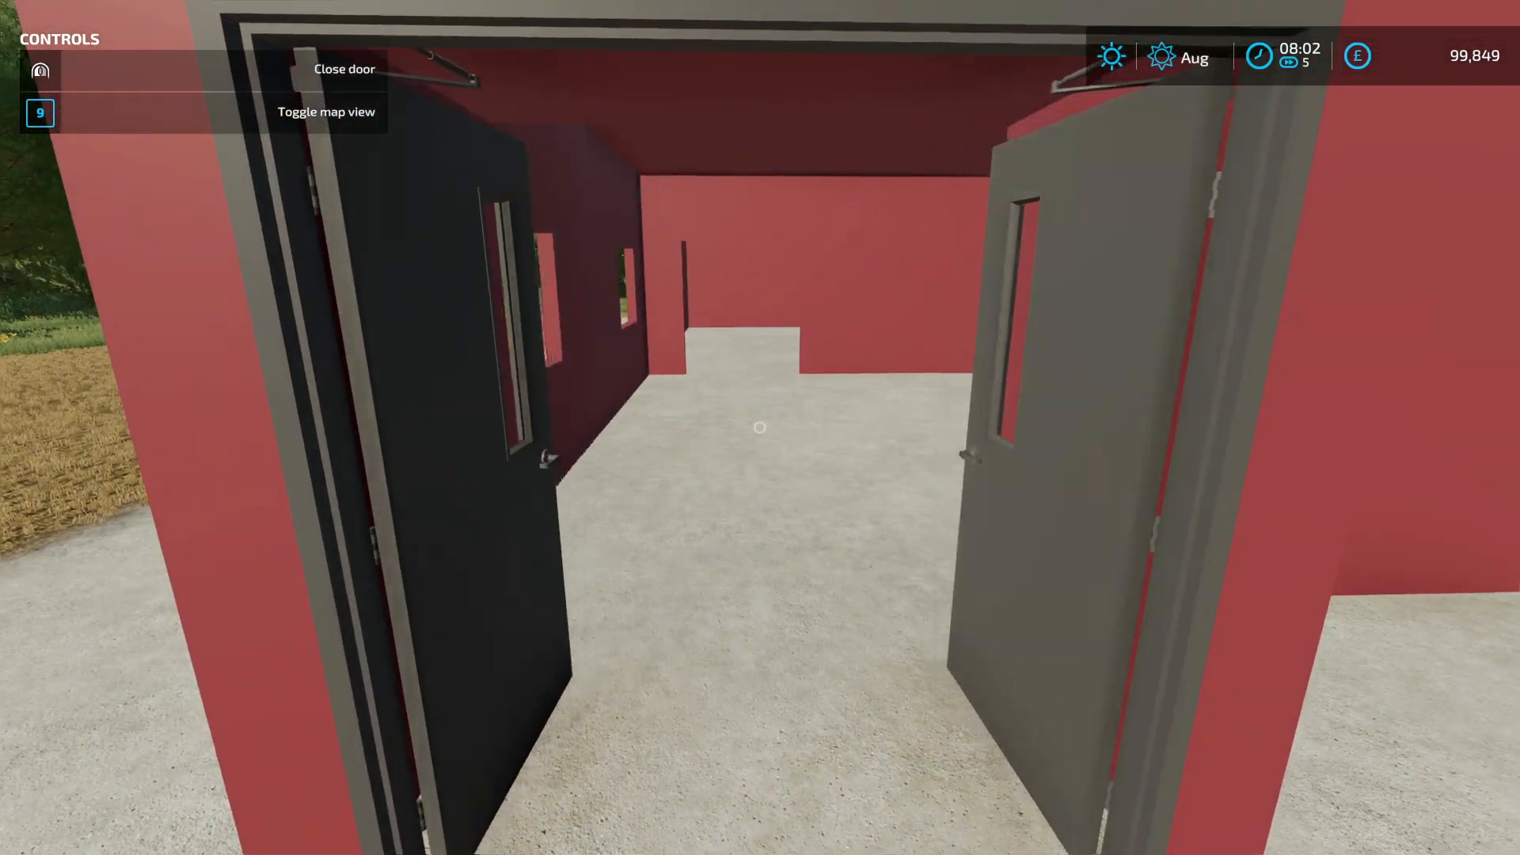
pyautogui.press('s')
pyautogui.press('w')
pyautogui.click(759, 428)
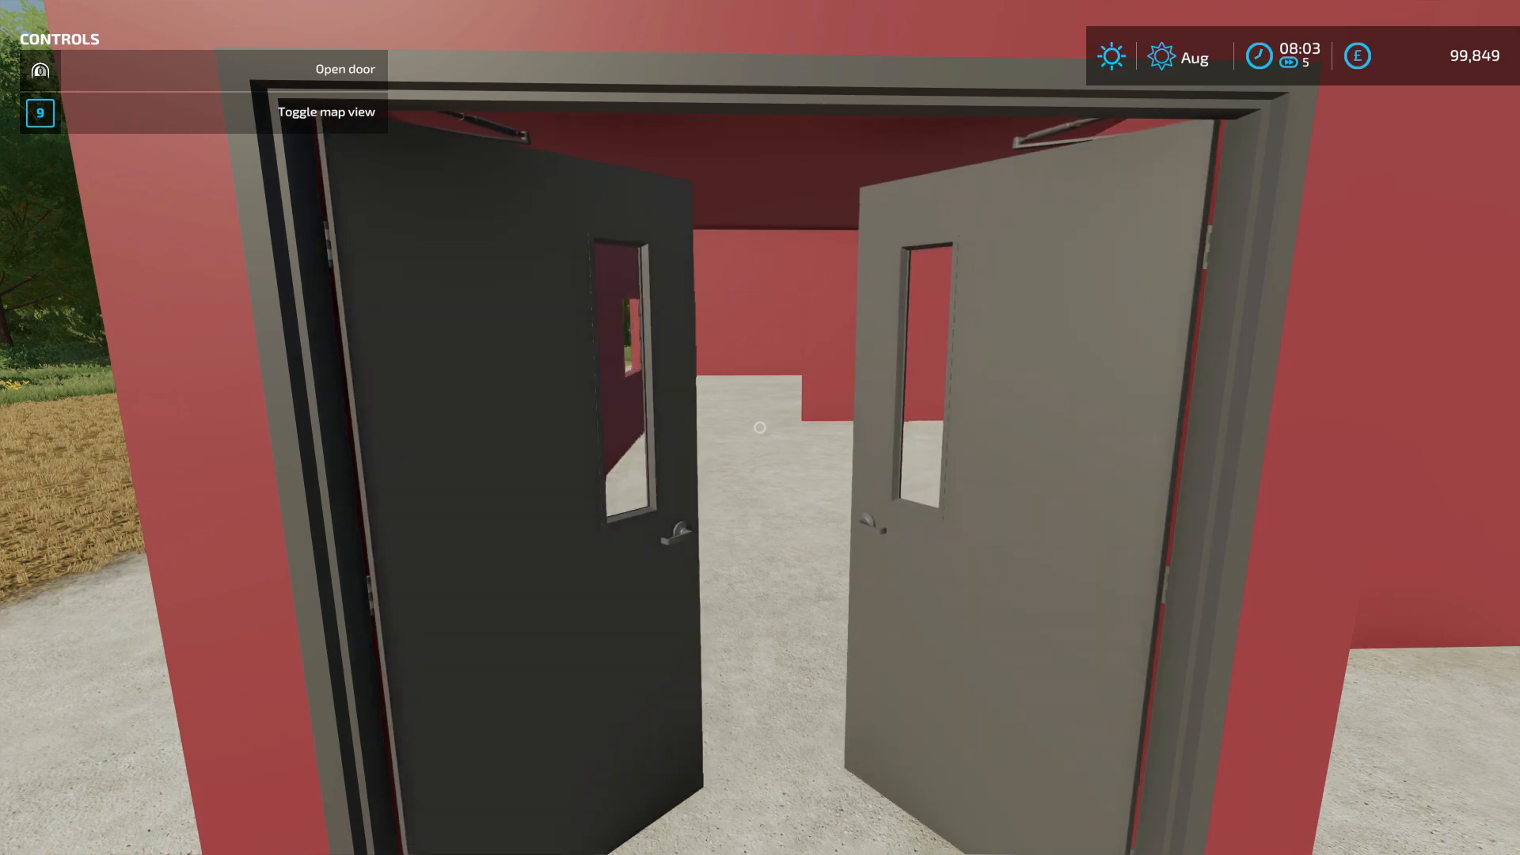
pyautogui.press('w')
pyautogui.click(759, 428)
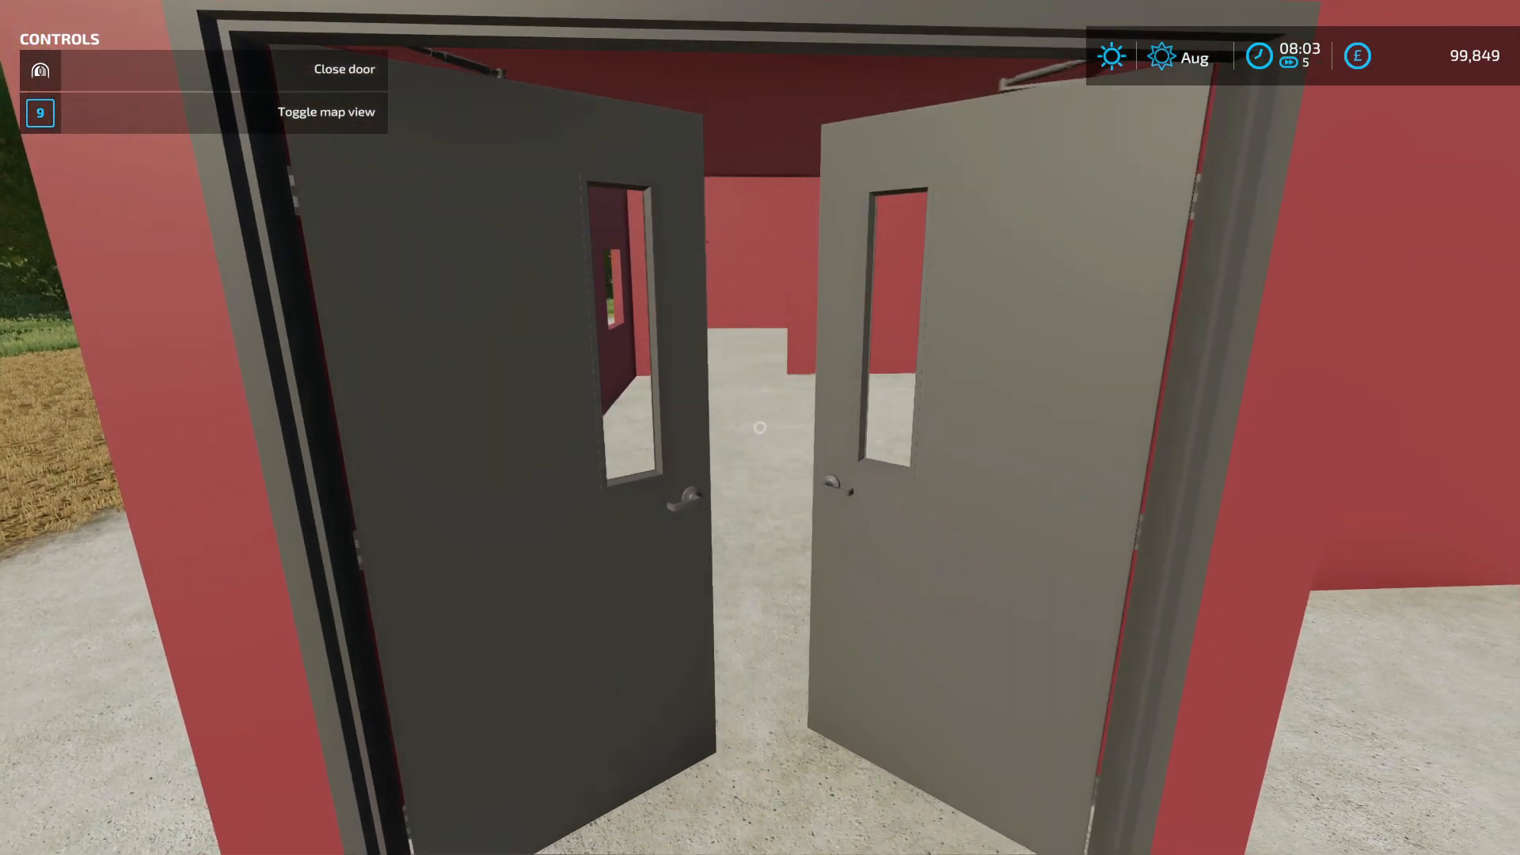
# Step: Close the double door and step back from the building to view the closed doors
pyautogui.press('s')
pyautogui.click(759, 428)
pyautogui.press('s')
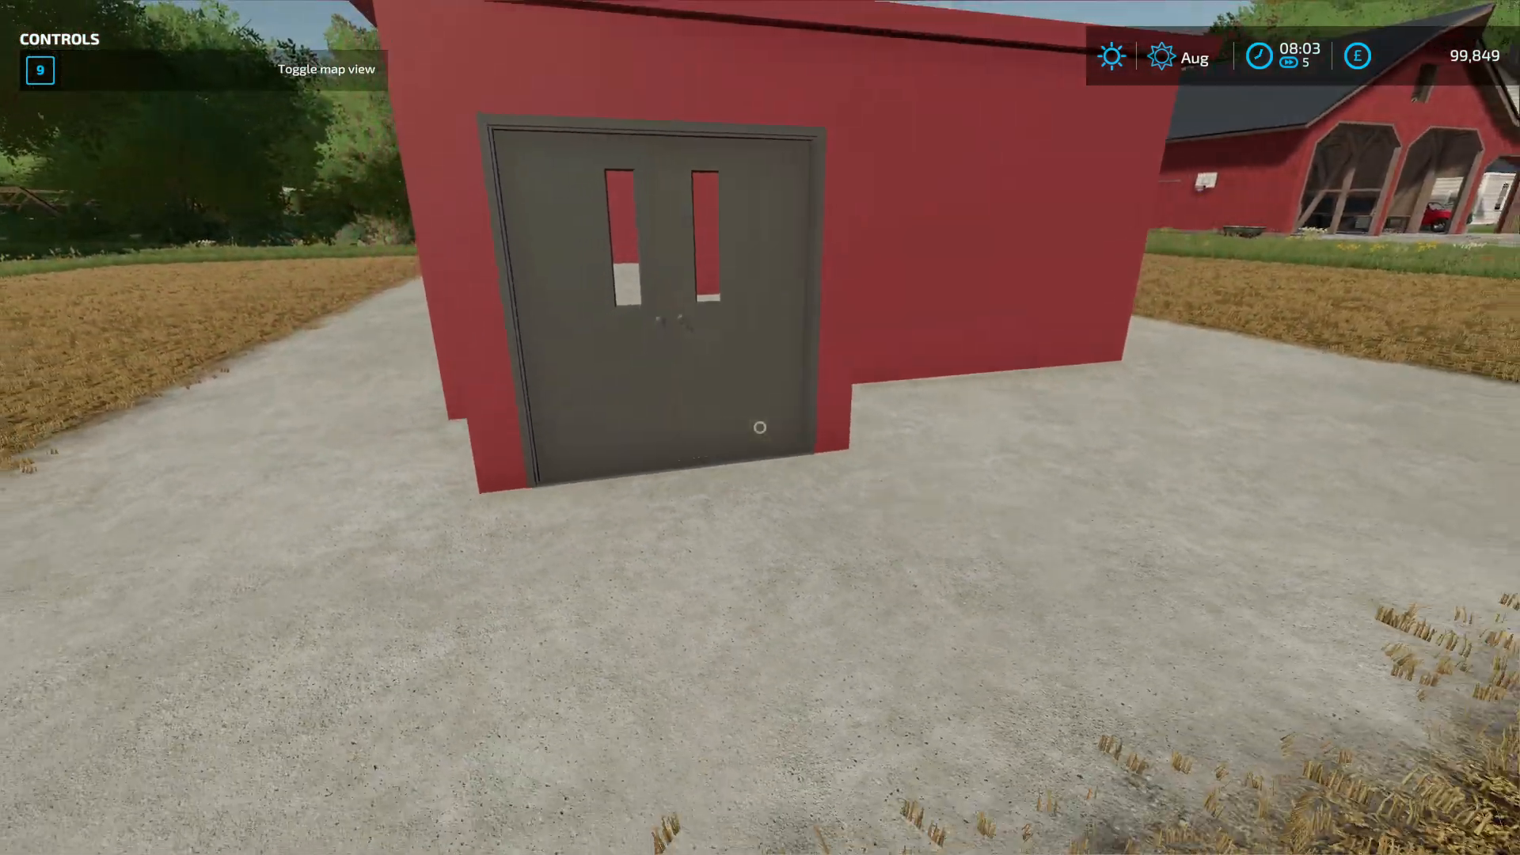
pyautogui.press('s')
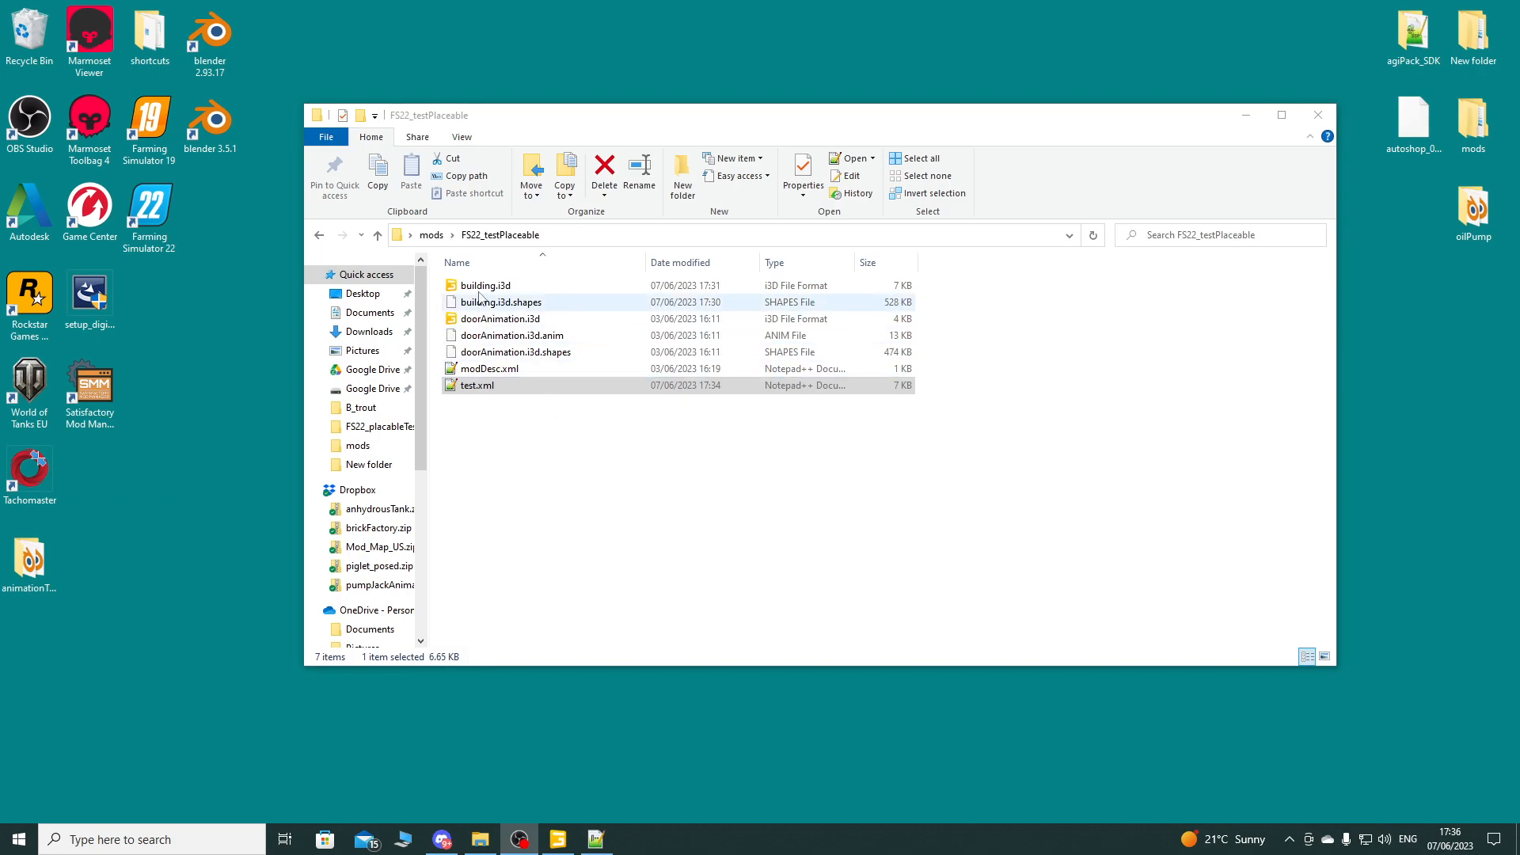
# Step: Open building.i3d in GIANTS Editor and set the rigid body type of doubleDoor01_col under door01 to Kinematic
pyautogui.doubleClick(482, 287)
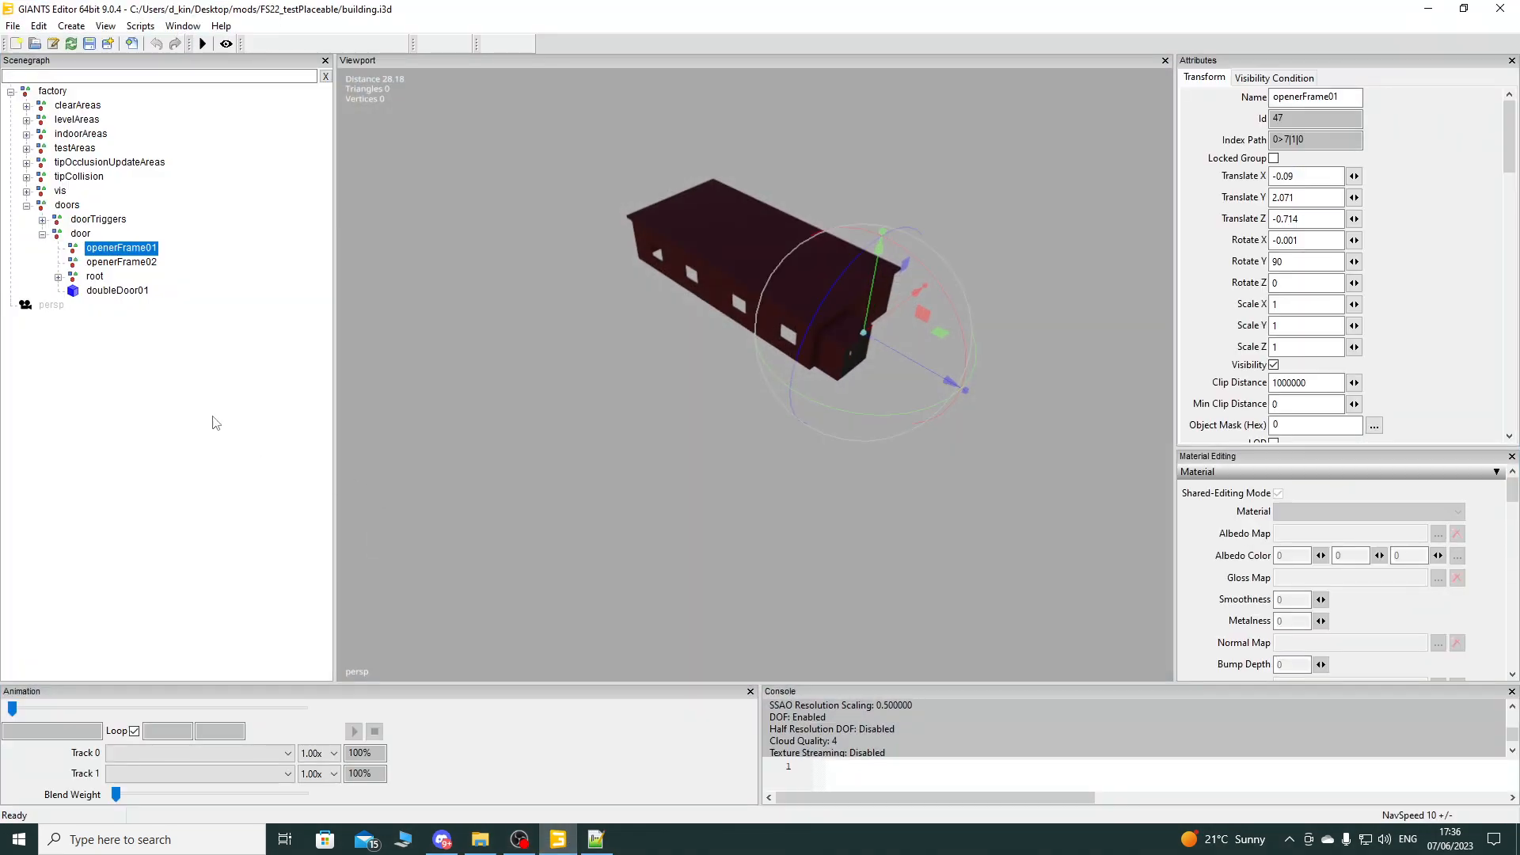
pyautogui.click(59, 278)
pyautogui.click(74, 291)
pyautogui.click(149, 348)
pyautogui.click(1257, 77)
pyautogui.click(1314, 96)
pyautogui.click(1308, 138)
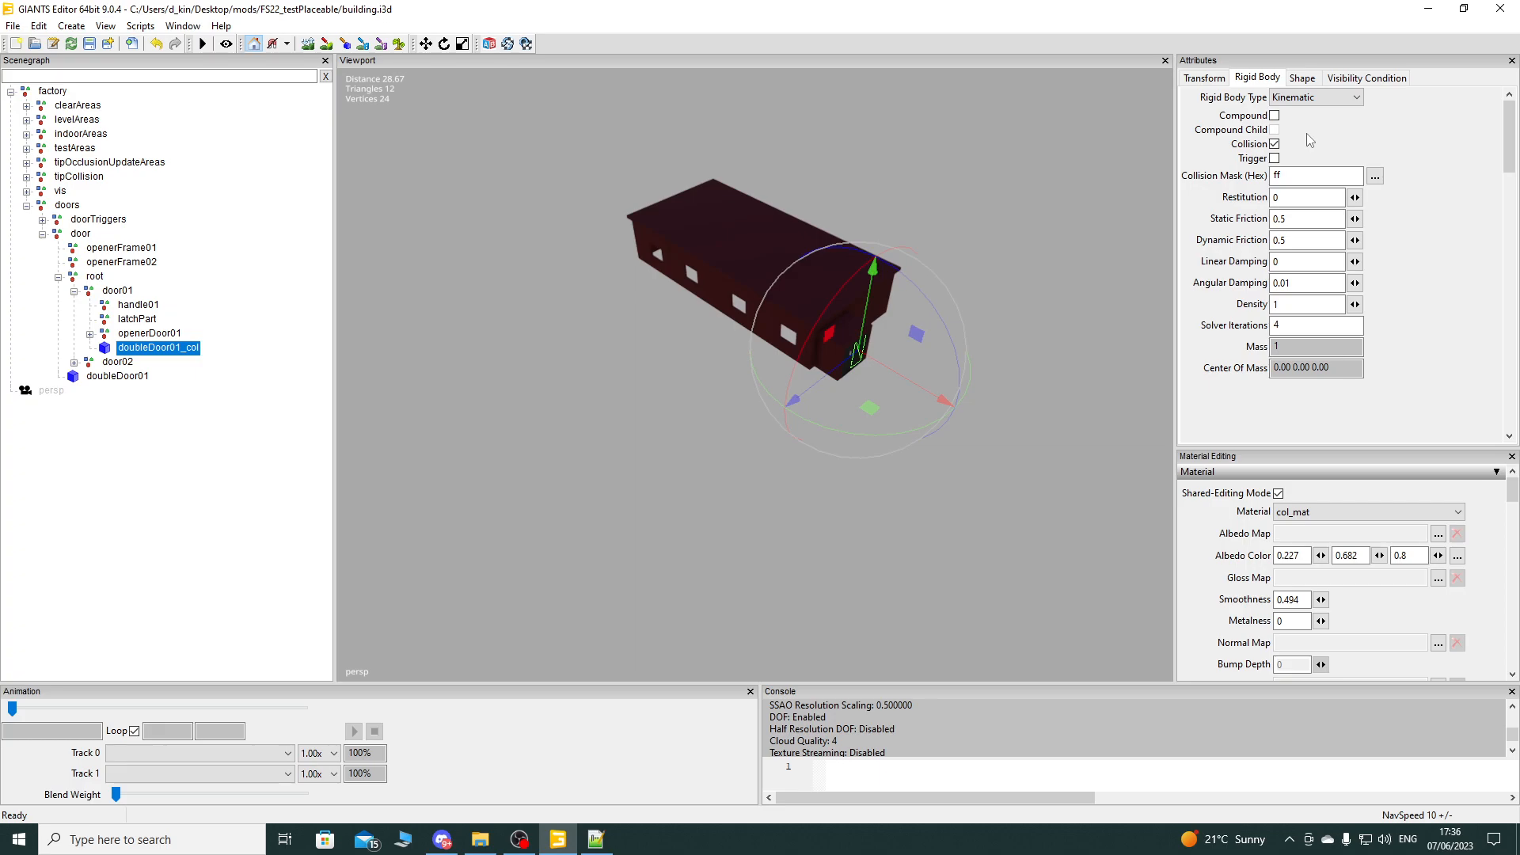
# Step: Set the rigid body type of doubleDoor02_col under door02 to Kinematic and save building.i3d
pyautogui.click(74, 362)
pyautogui.click(135, 404)
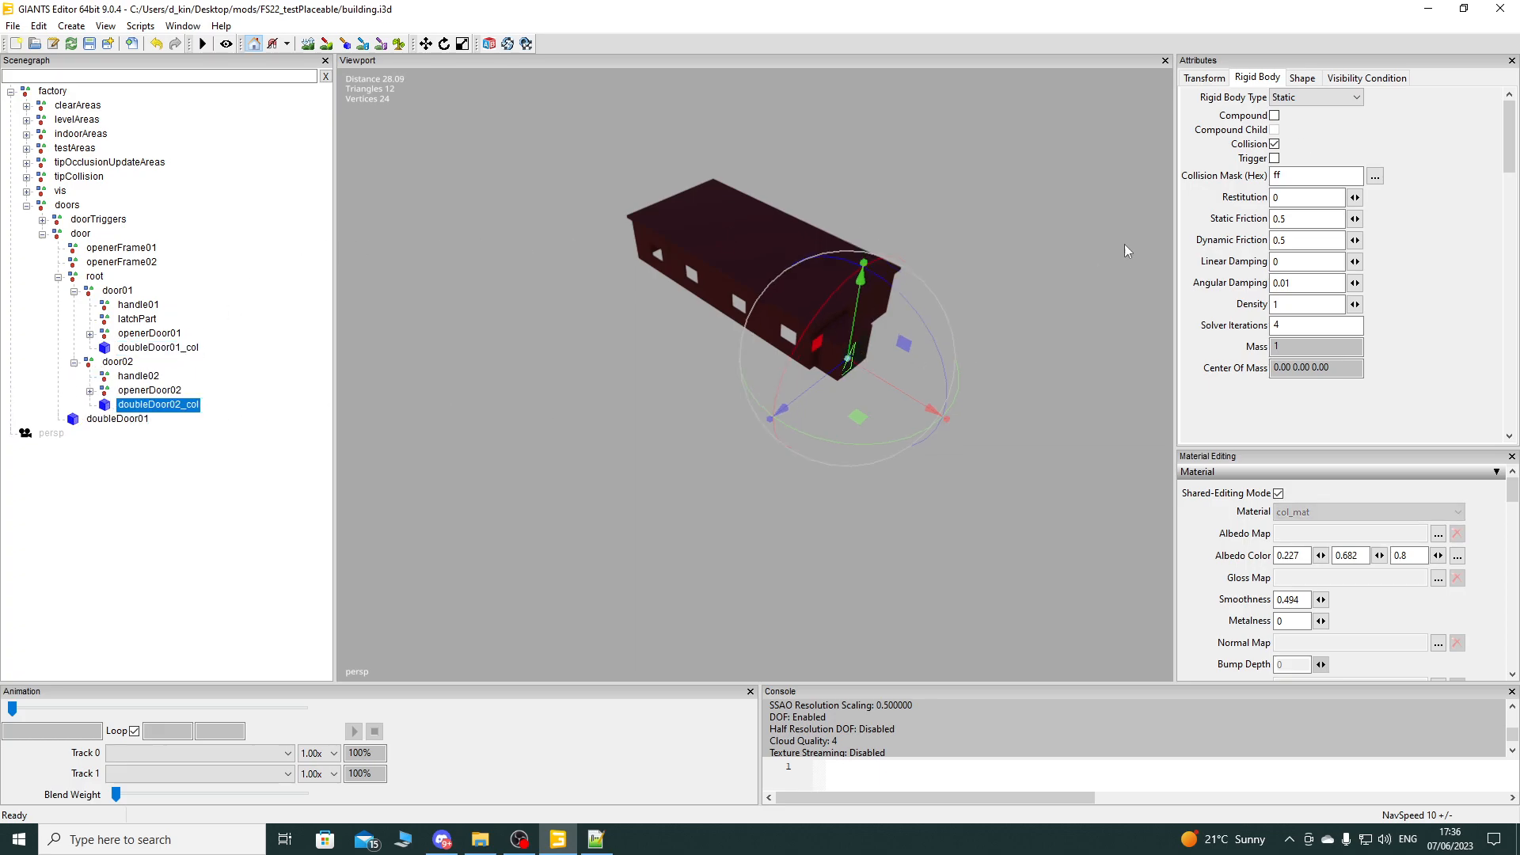
pyautogui.click(1306, 96)
pyautogui.click(1310, 136)
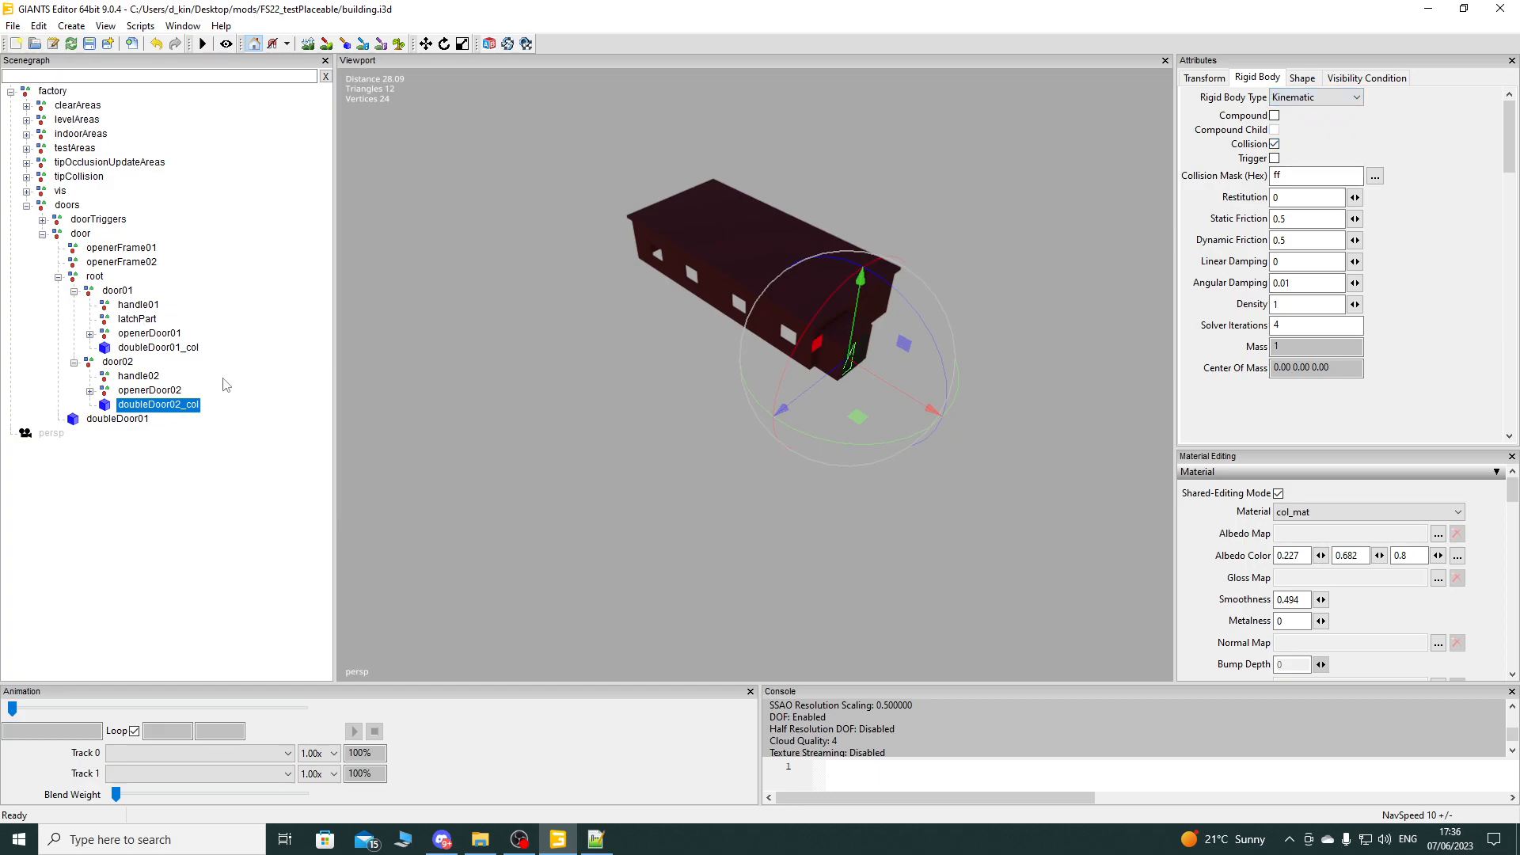
pyautogui.click(90, 44)
pyautogui.click(1428, 8)
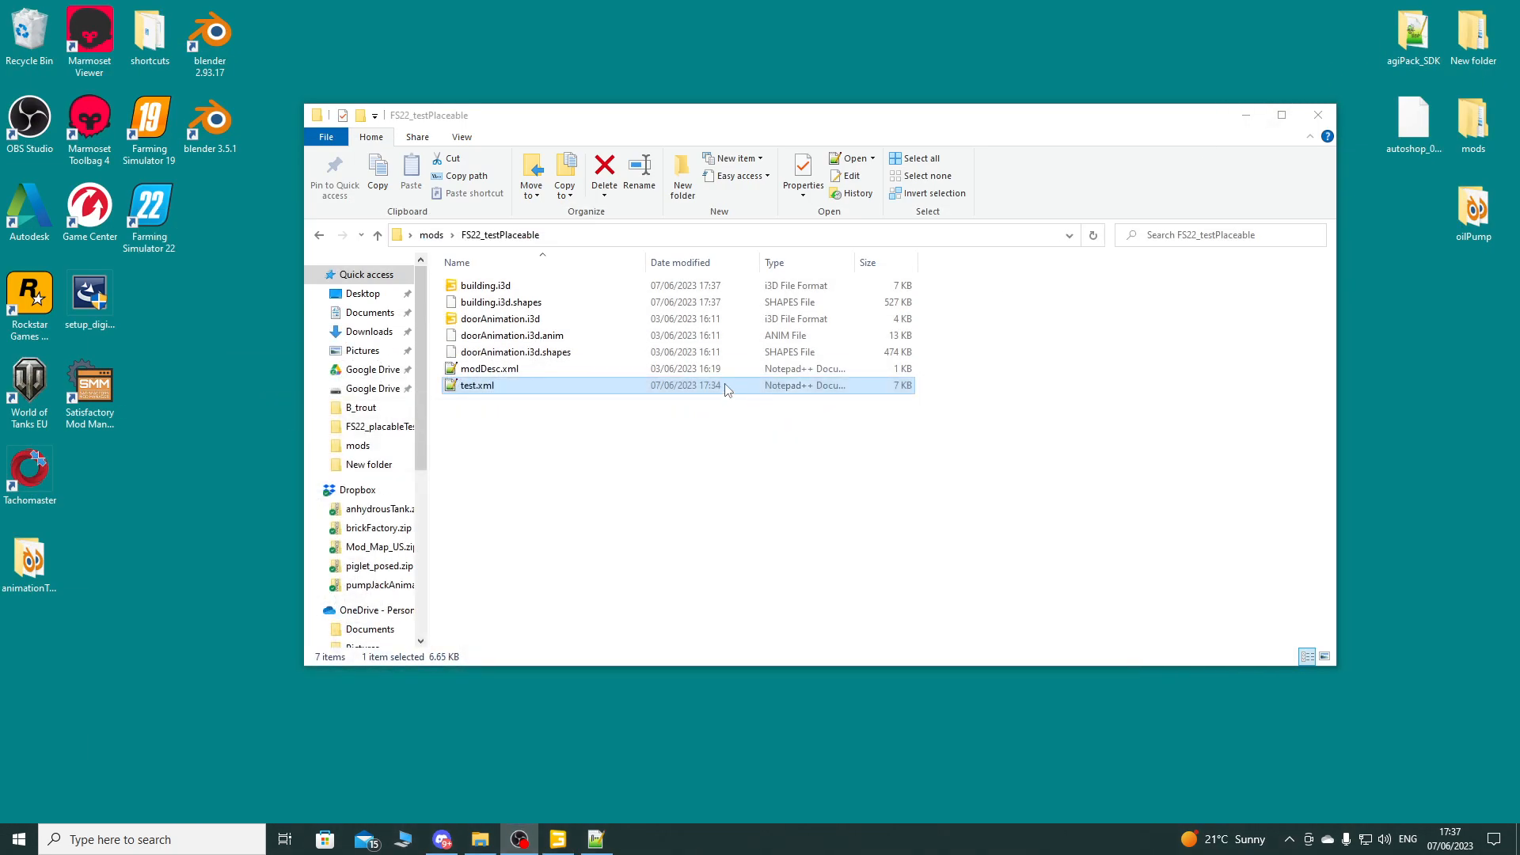
# Step: Open doorAnimation.i3d in GIANTS Editor 9.0.4, inspect the transform and rigid body settings of doubleDoor01, and close the file
pyautogui.doubleClick(496, 320)
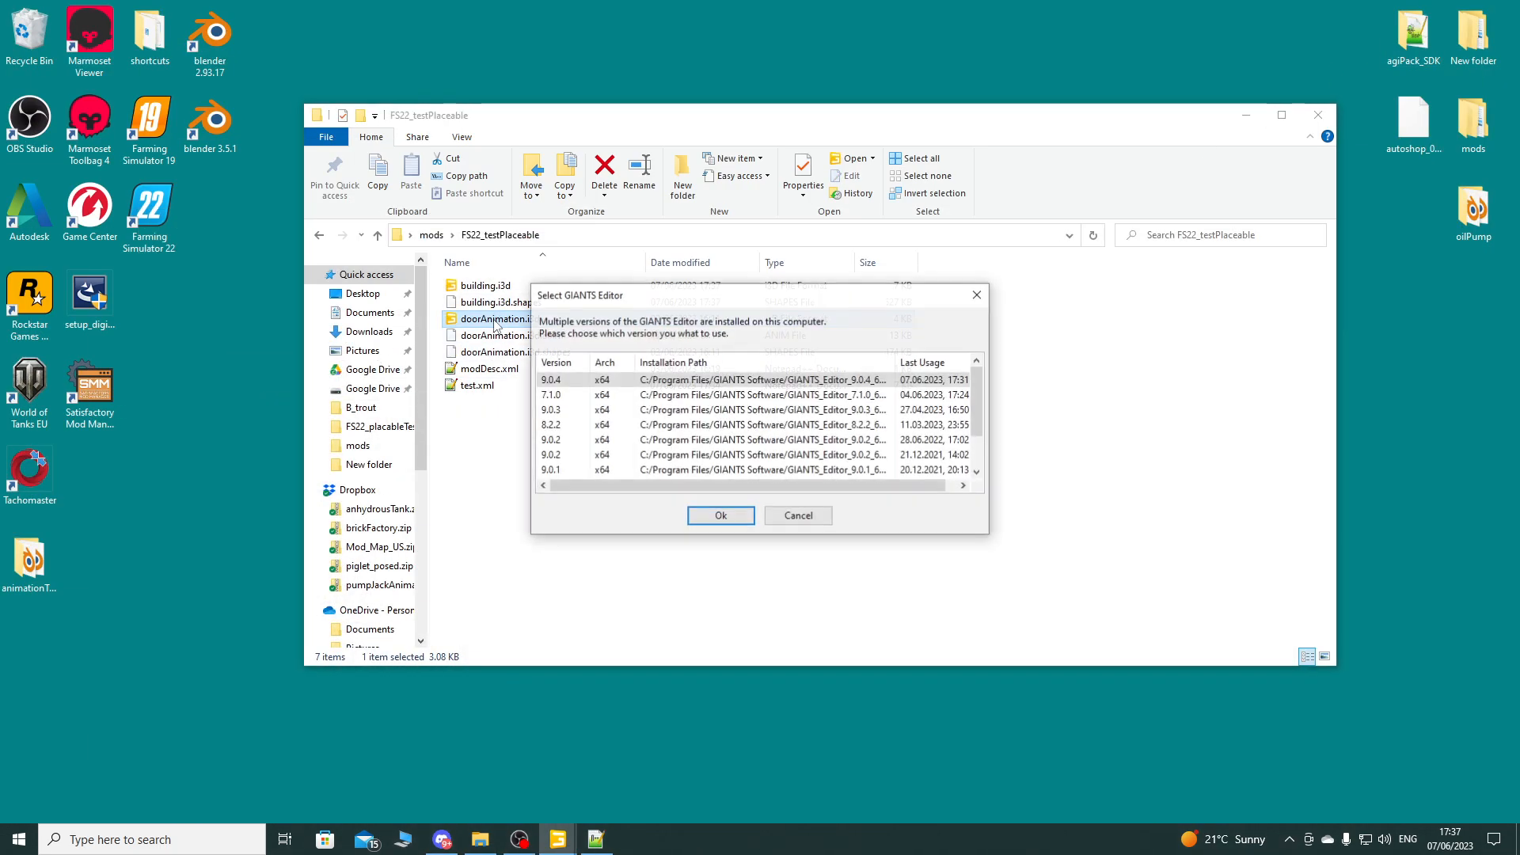
pyautogui.click(716, 521)
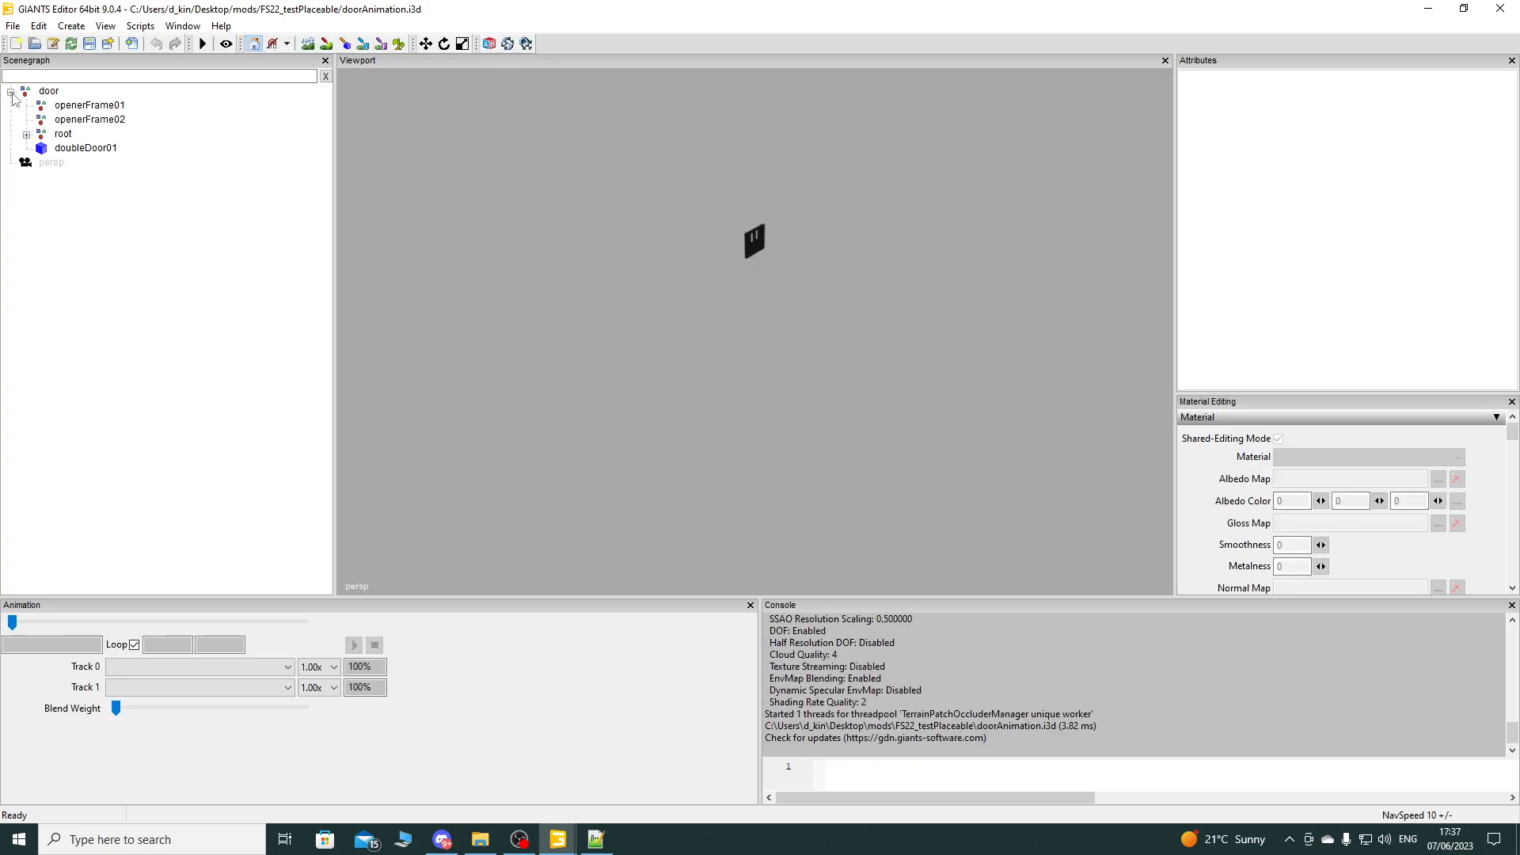
pyautogui.click(70, 148)
pyautogui.click(1251, 78)
pyautogui.click(1219, 81)
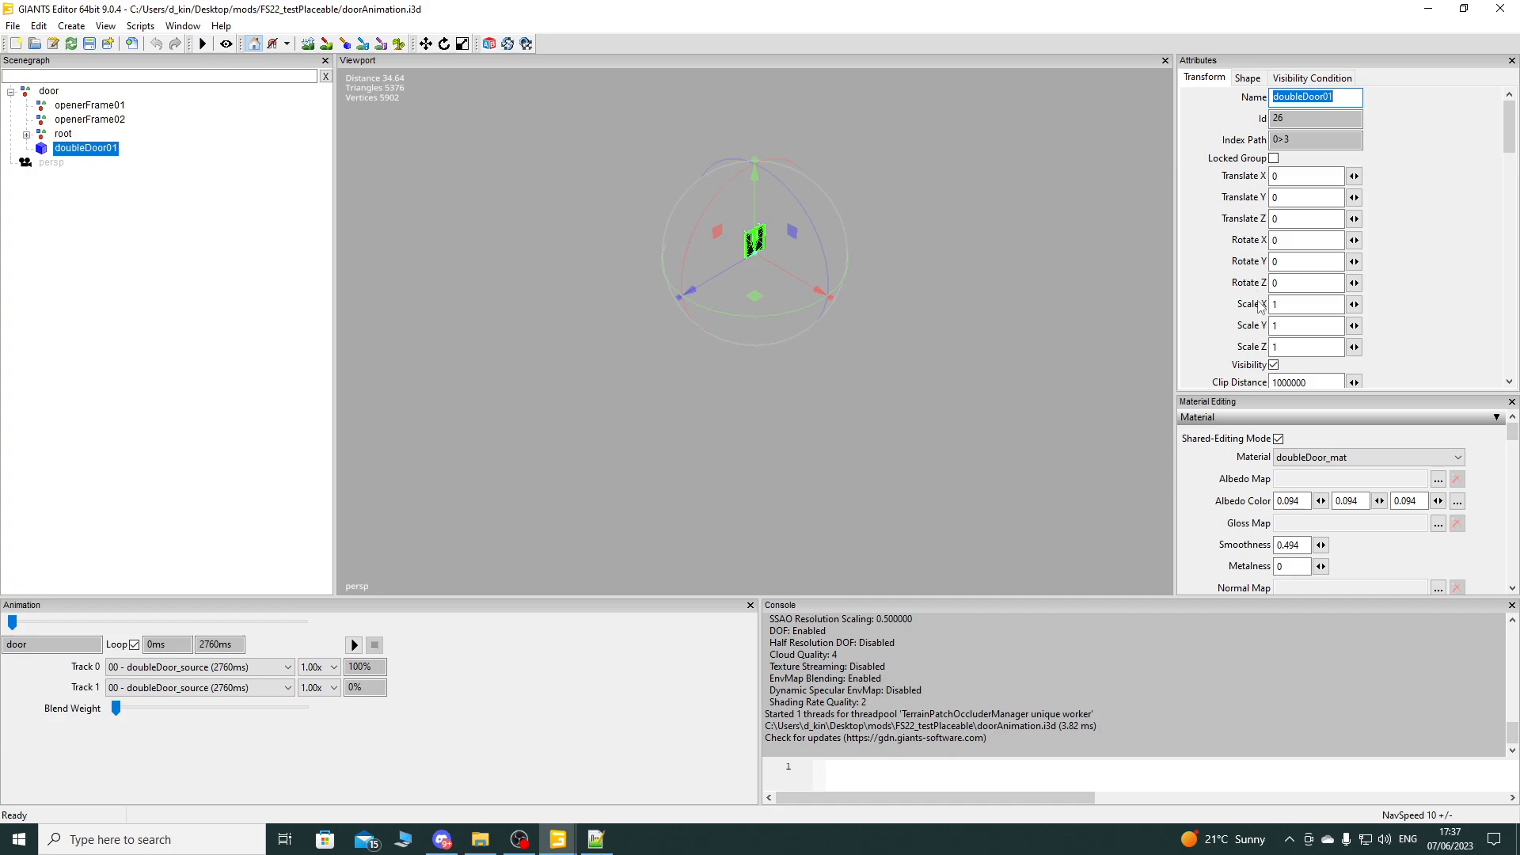
pyautogui.scroll(-3, 1262, 310)
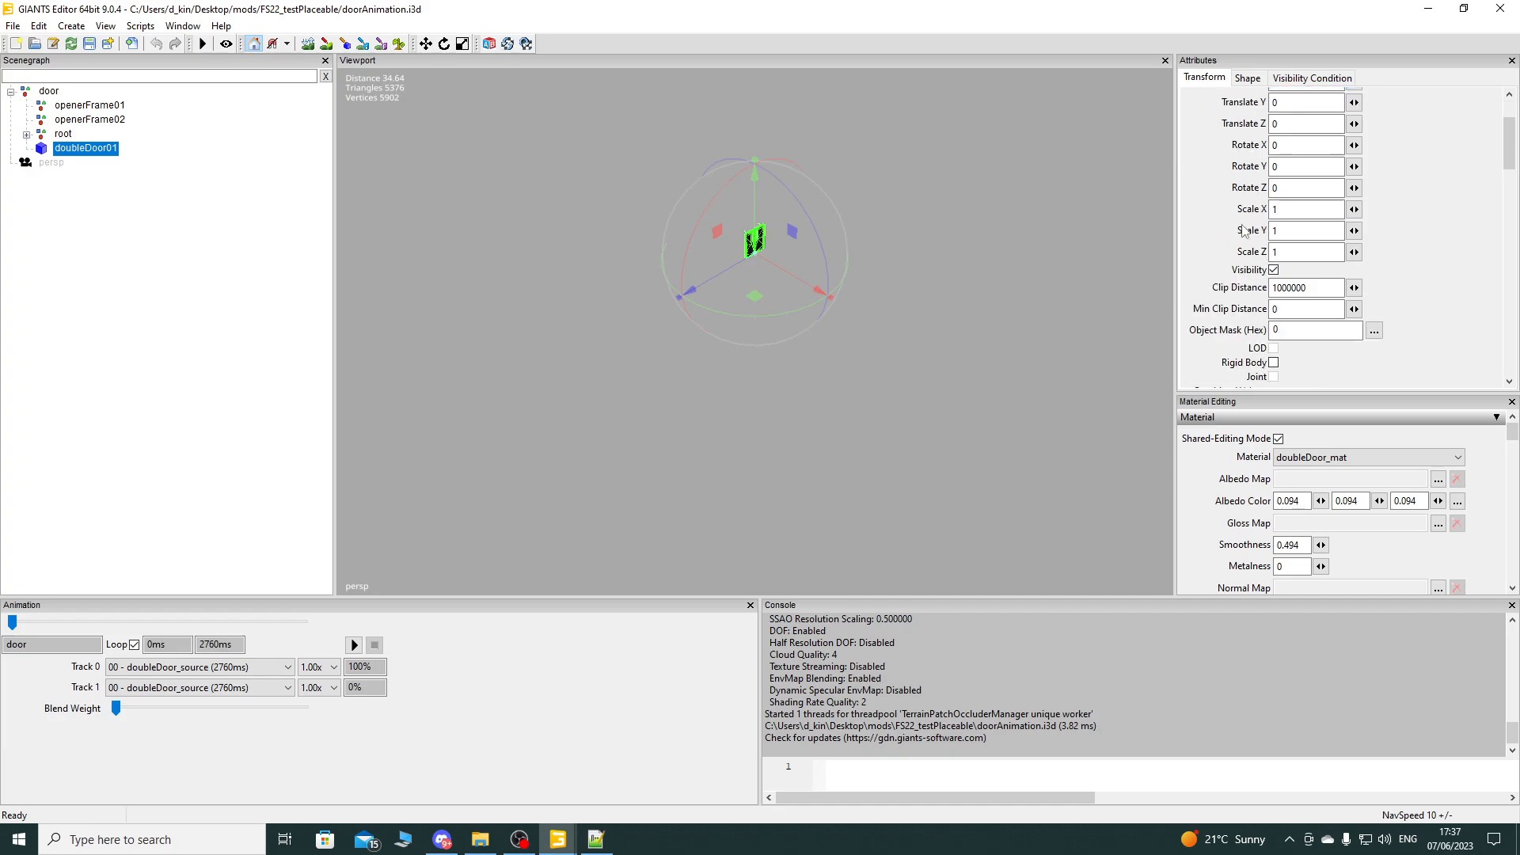
pyautogui.click(1501, 9)
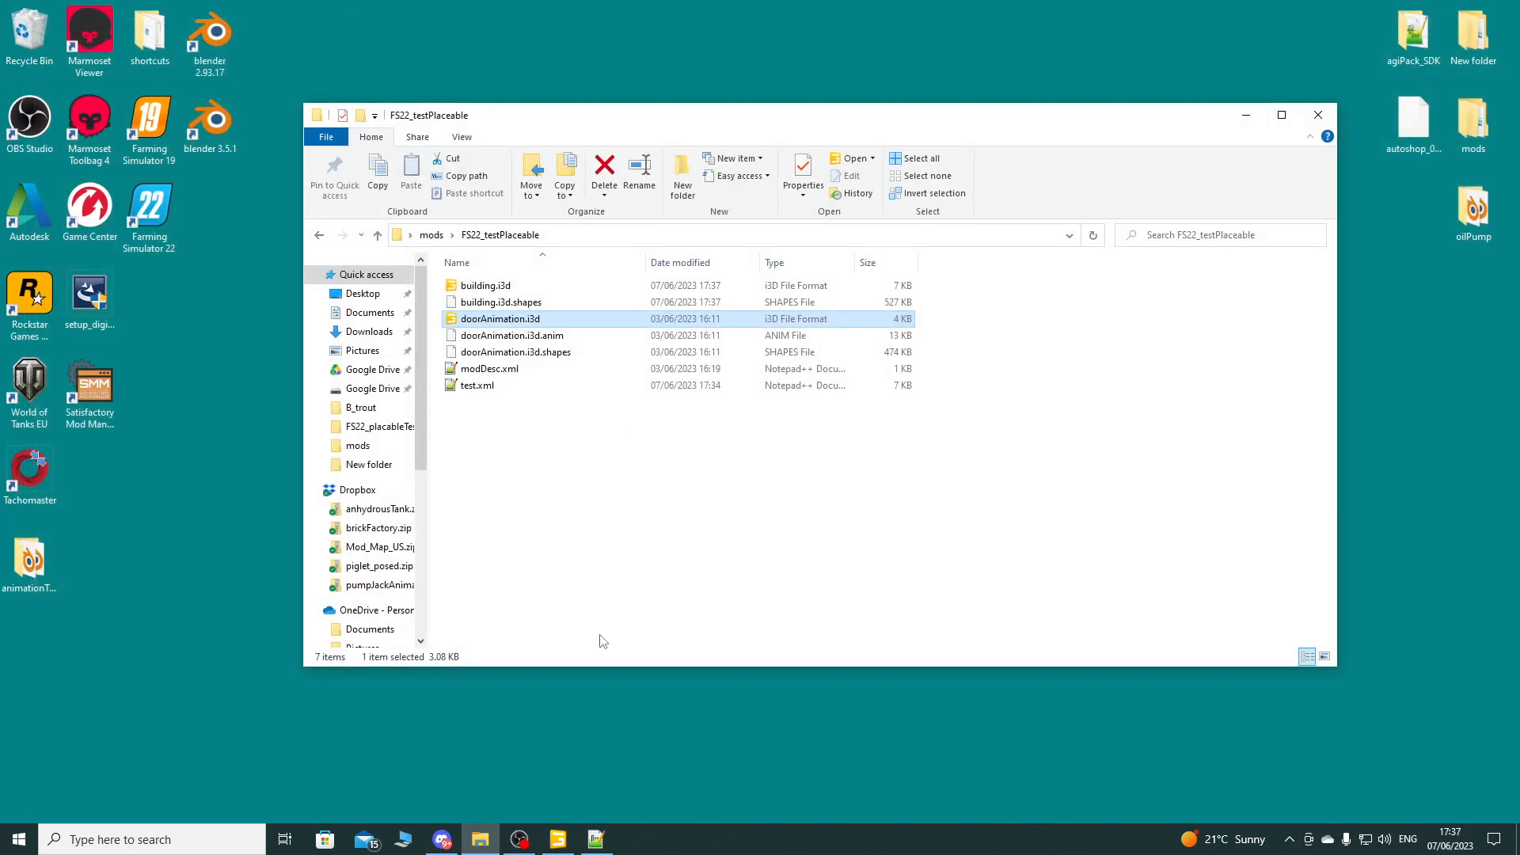
# Step: Check the saved building.i3d scene and launch Farming Simulator 22, skipping the update check
pyautogui.click(558, 839)
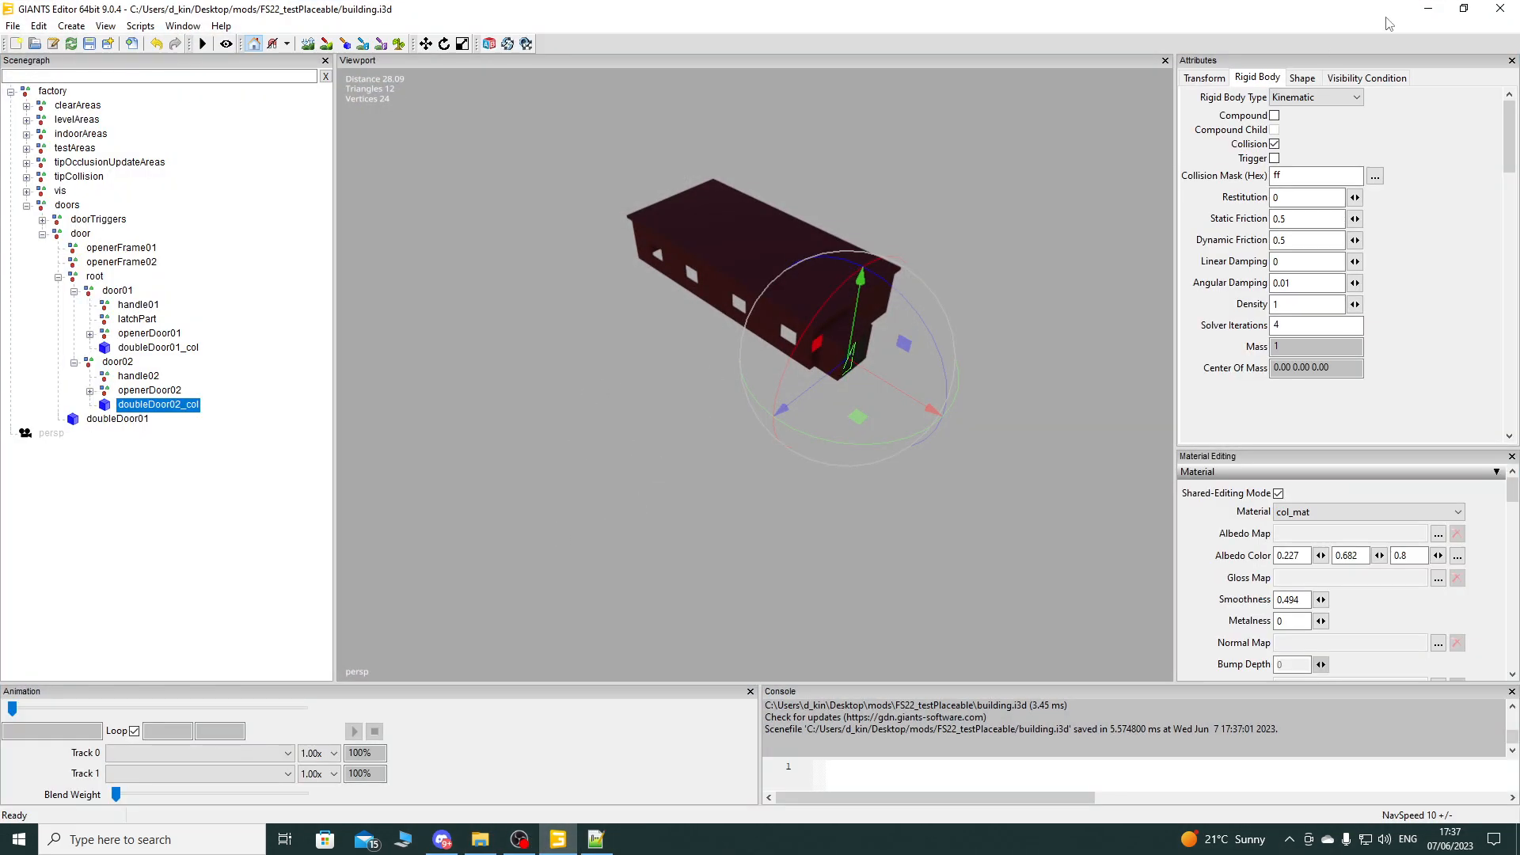
pyautogui.click(1427, 9)
pyautogui.click(170, 226)
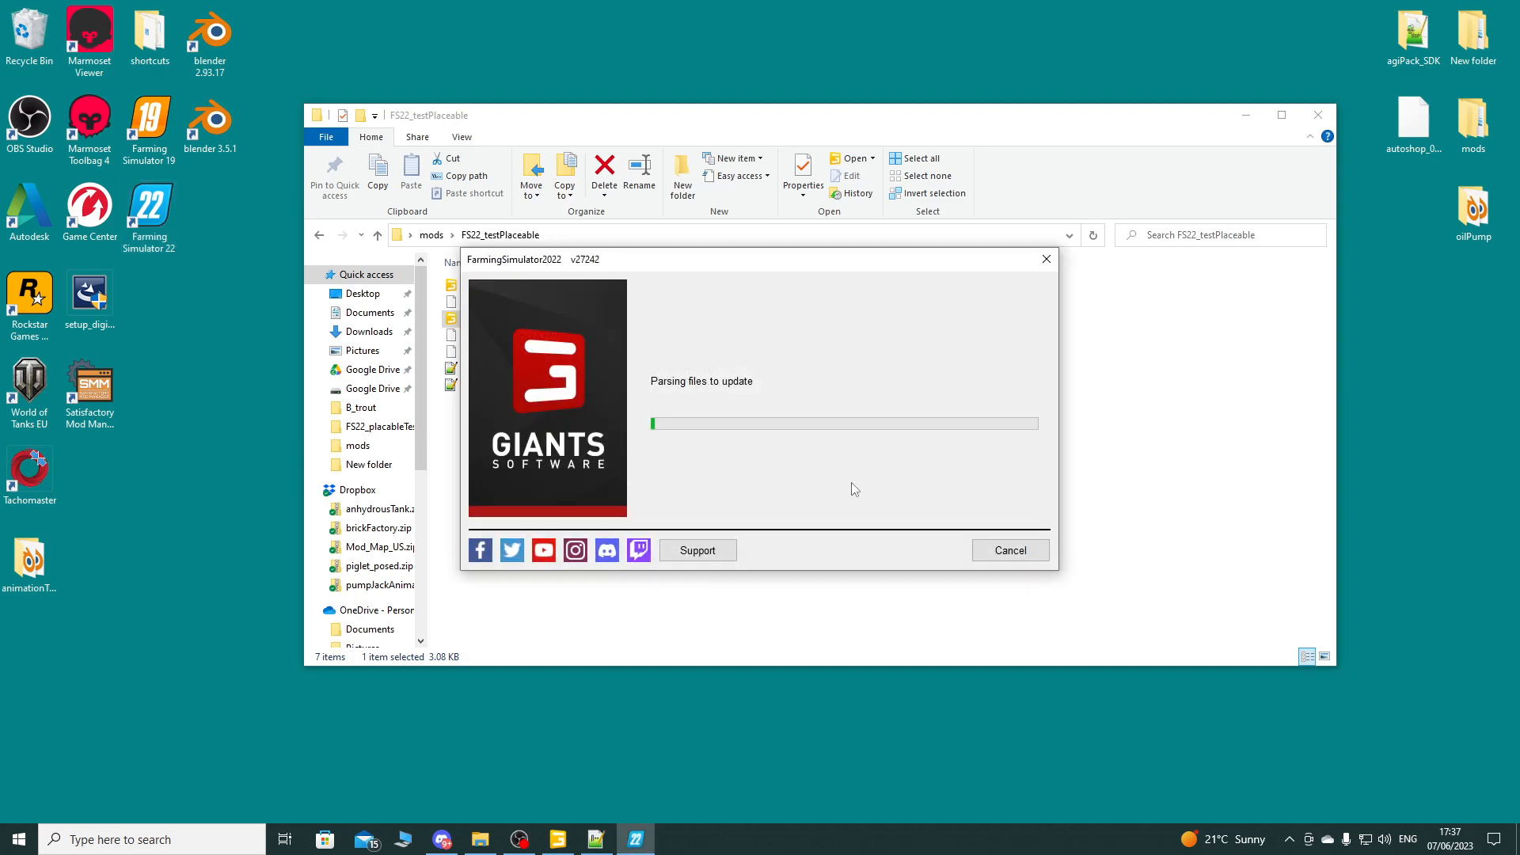
pyautogui.click(1008, 553)
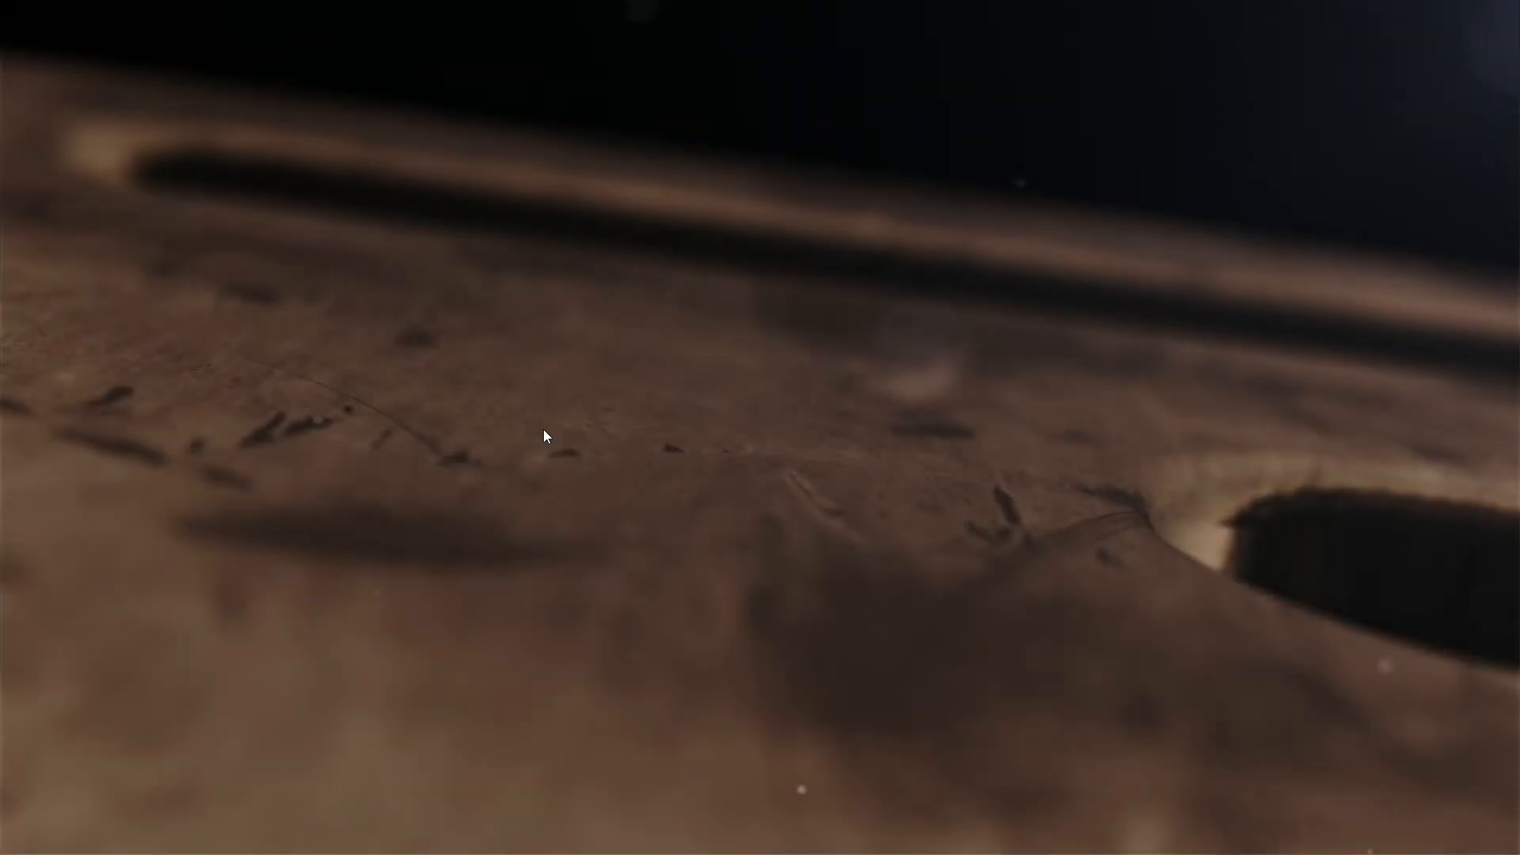
# Step: Start the Elmcreek game with the Test mod and all listed packs enabled, keeping the current character
pyautogui.click(545, 431)
pyautogui.click(134, 504)
pyautogui.click(433, 505)
pyautogui.click(433, 505)
pyautogui.click(349, 617)
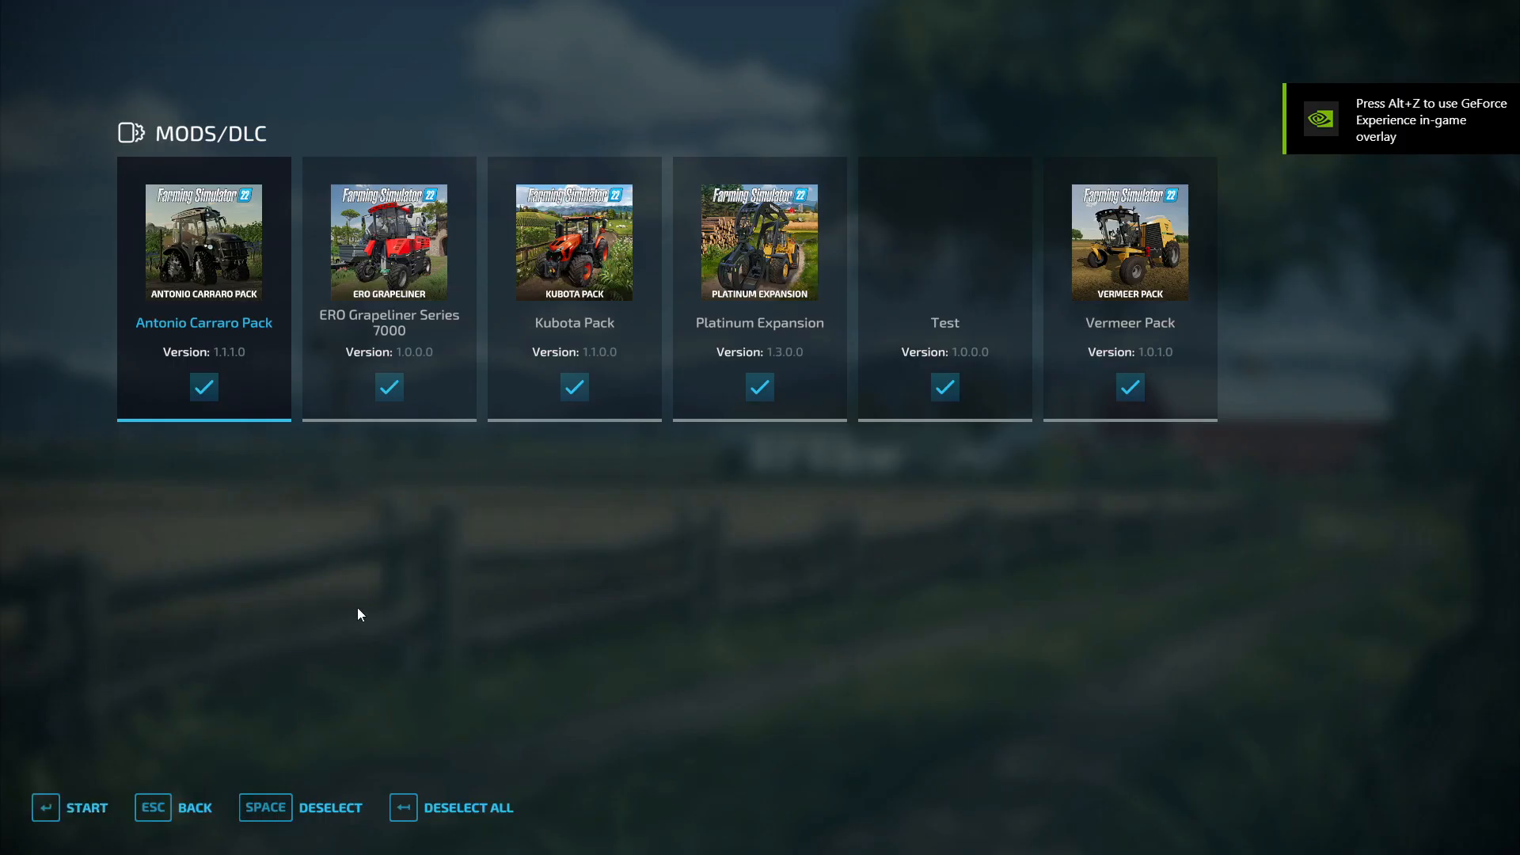
pyautogui.click(54, 812)
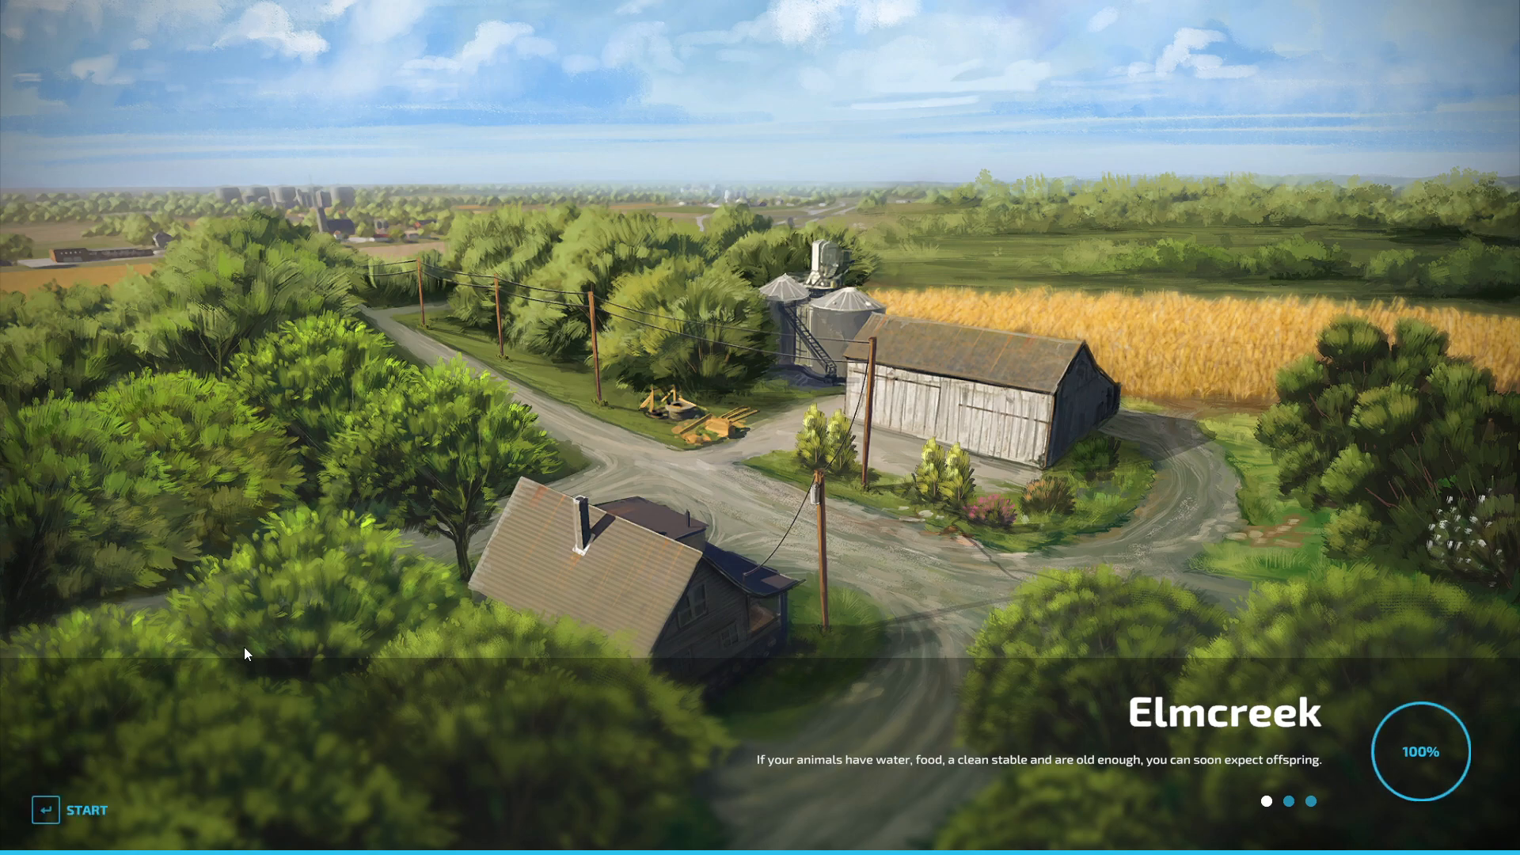
pyautogui.click(50, 809)
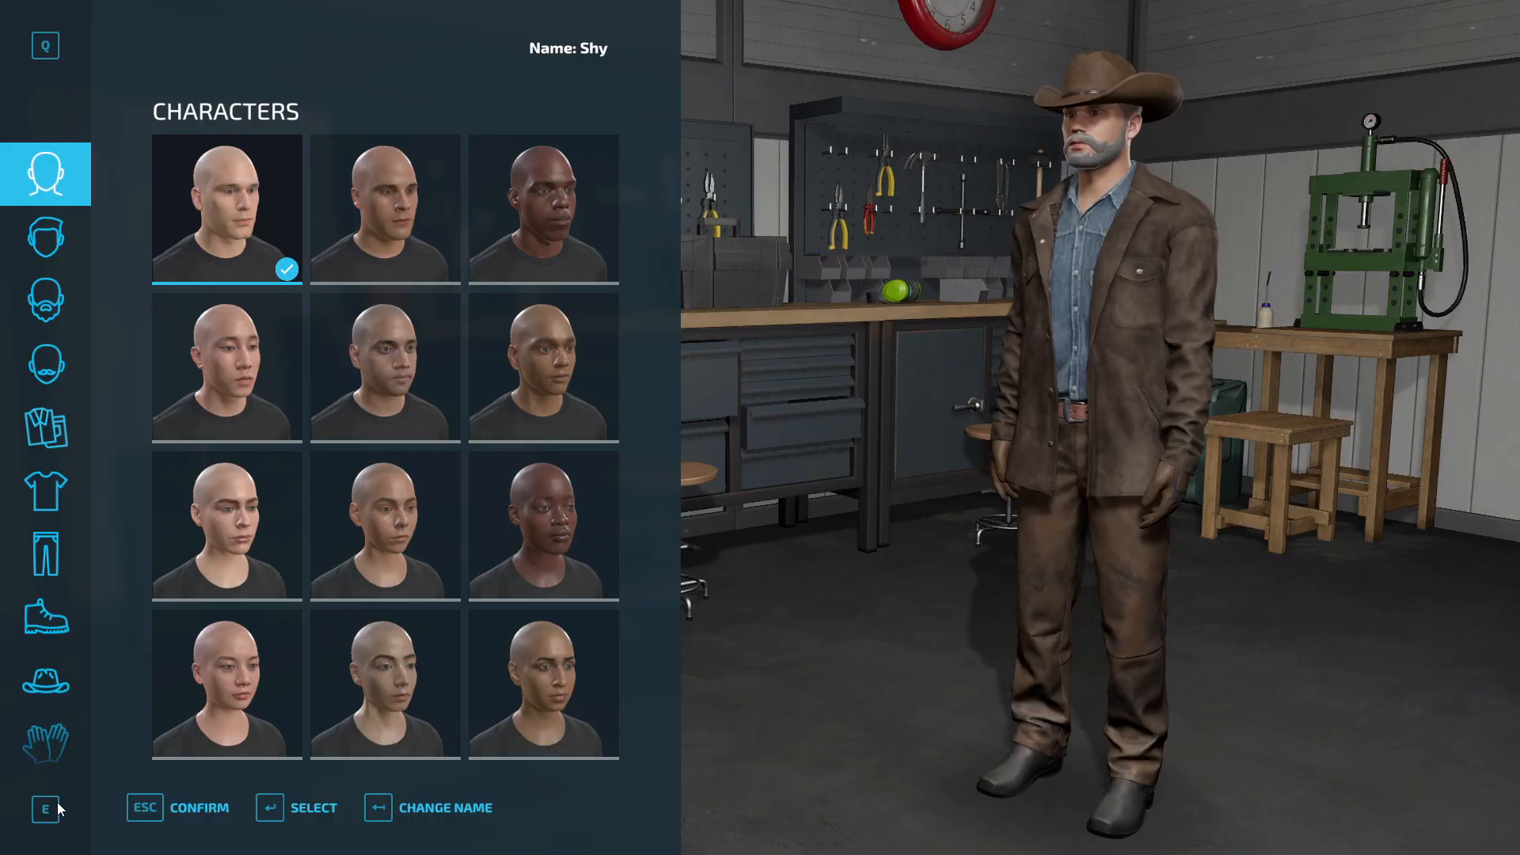
pyautogui.click(163, 806)
pyautogui.click(645, 554)
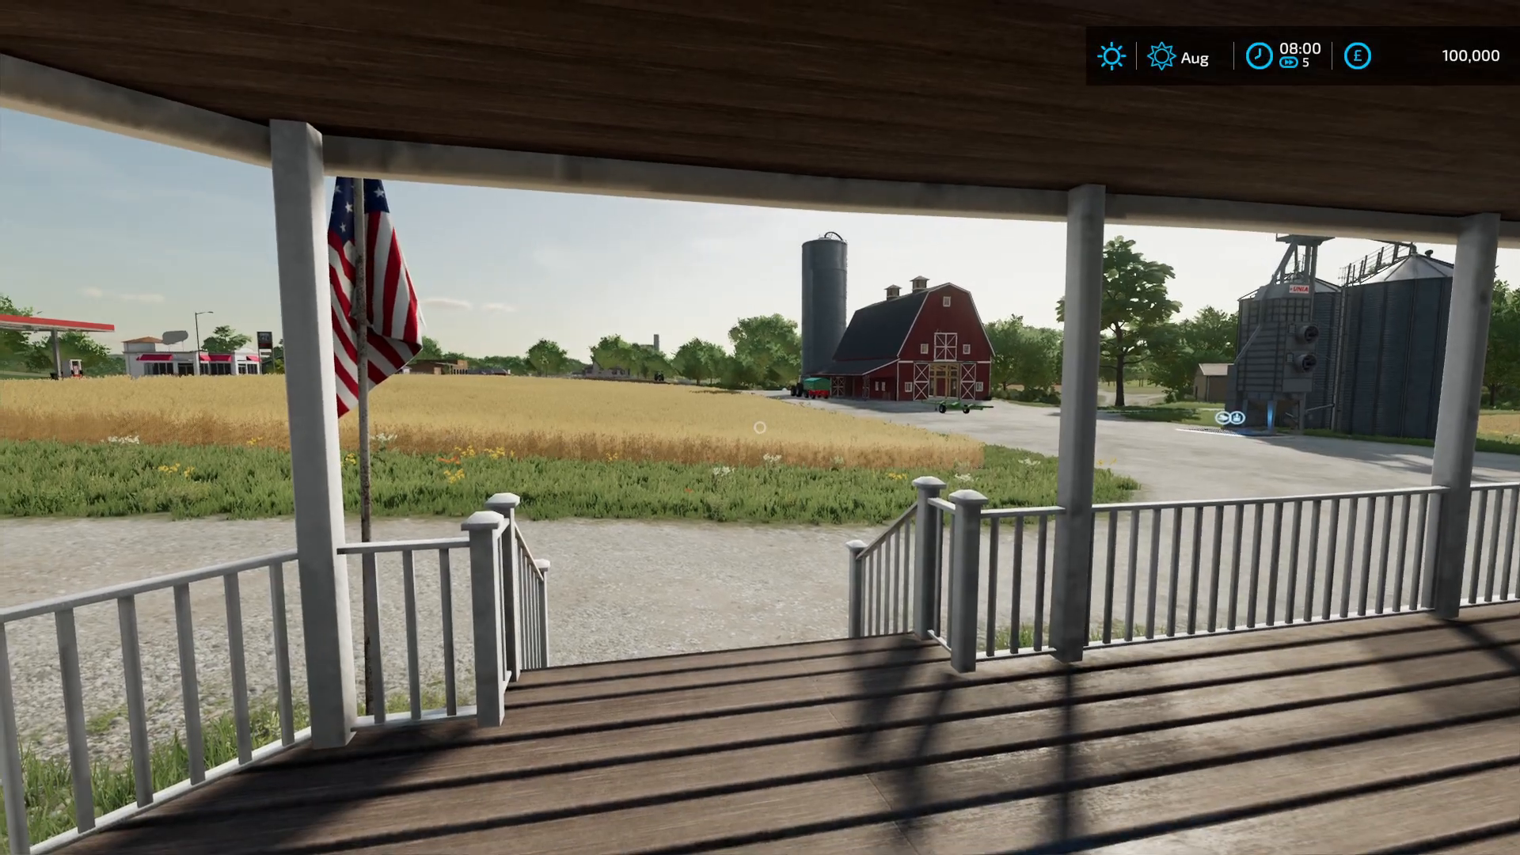
# Step: Enter construction mode, place the Test (Mod) garage from the Sheds category on the farmyard near the silos, and leave construction mode
pyautogui.press('p')
pyautogui.click(49, 743)
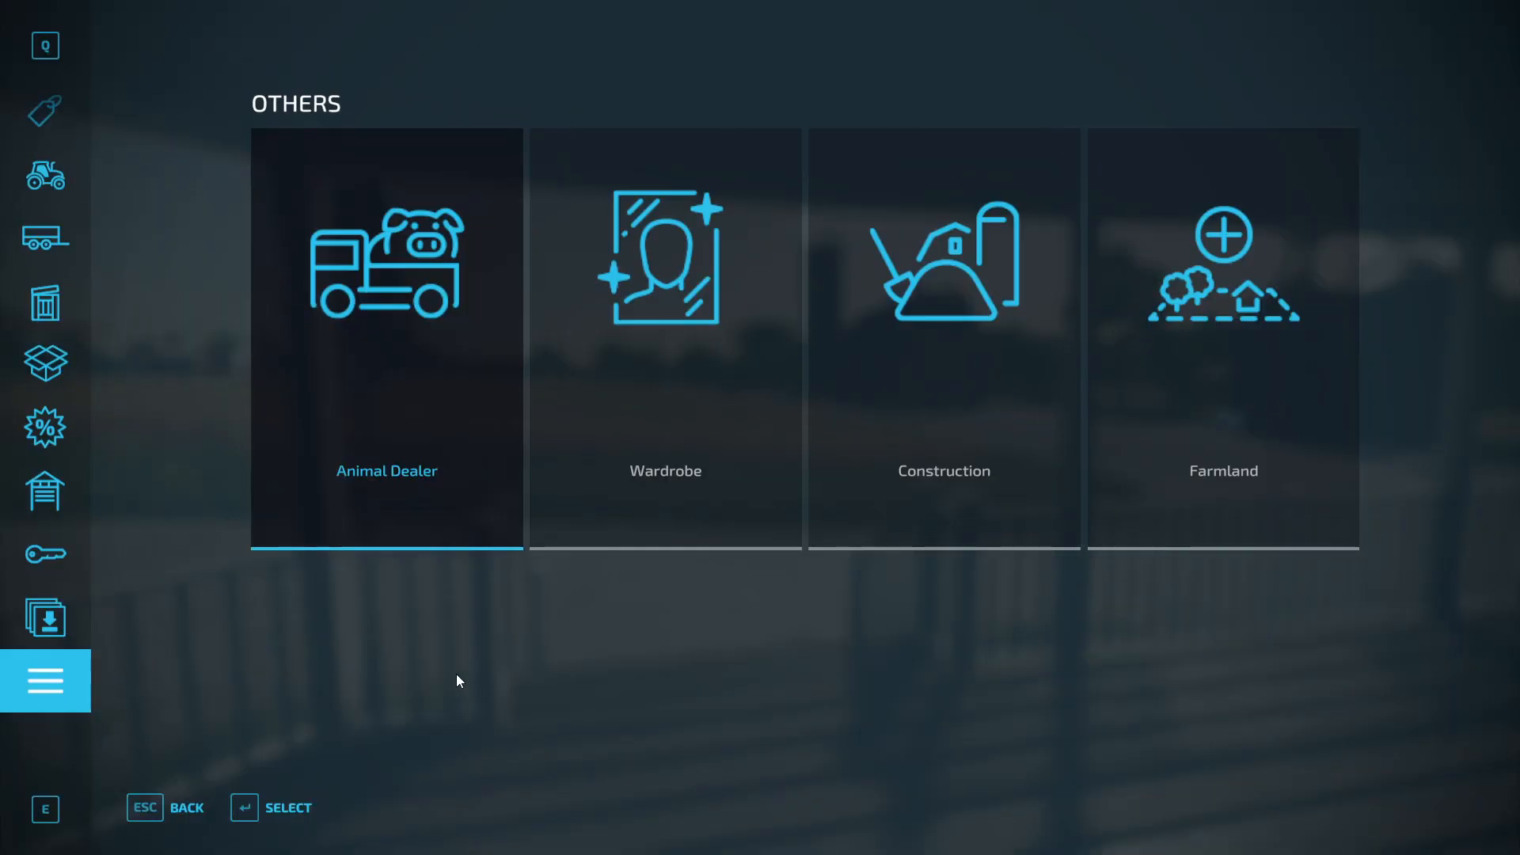
pyautogui.click(930, 437)
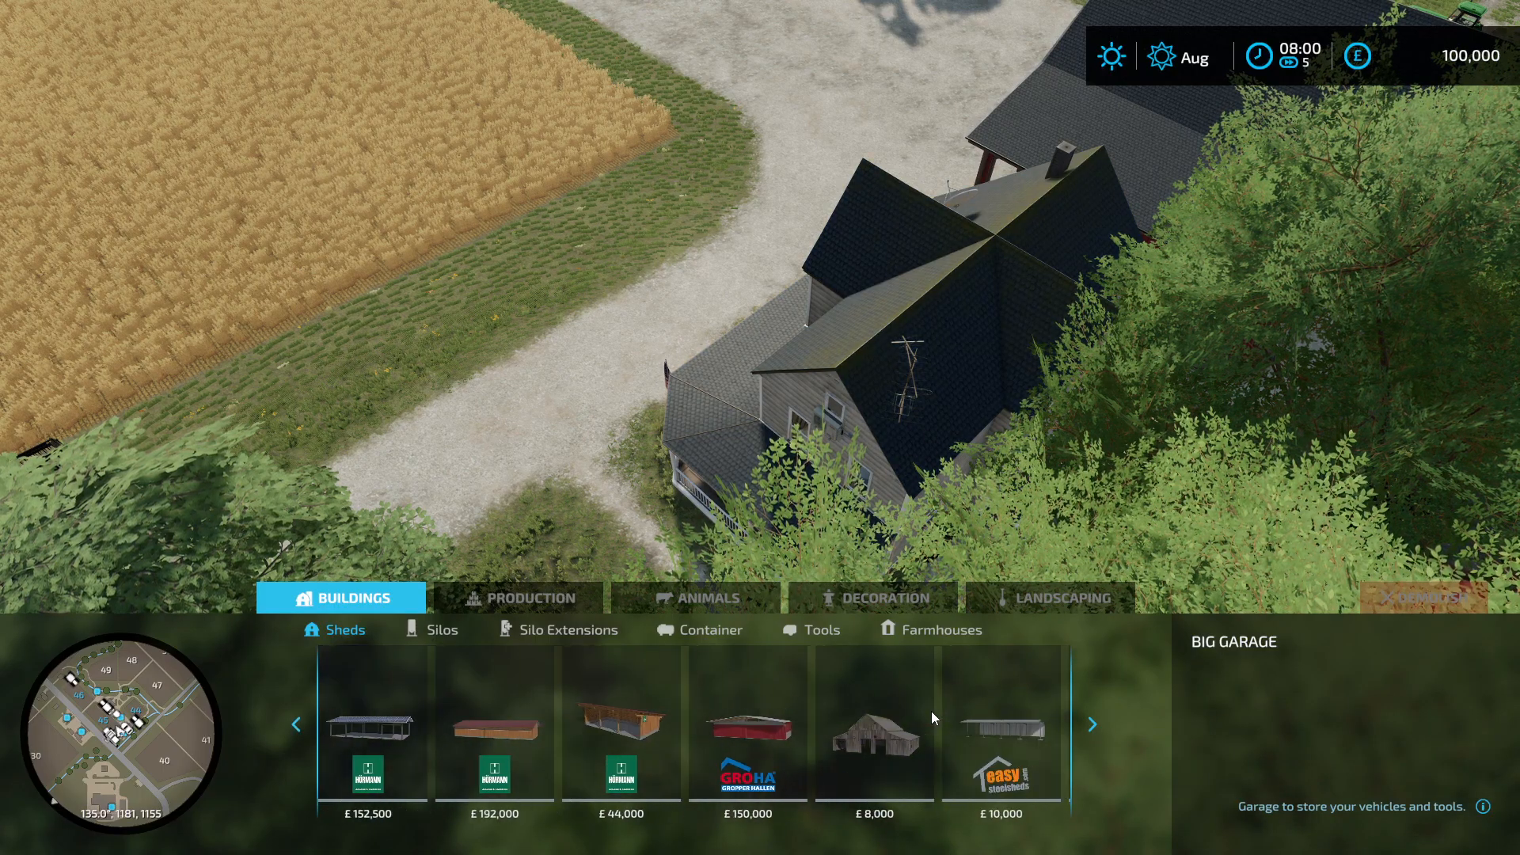
pyautogui.click(1014, 716)
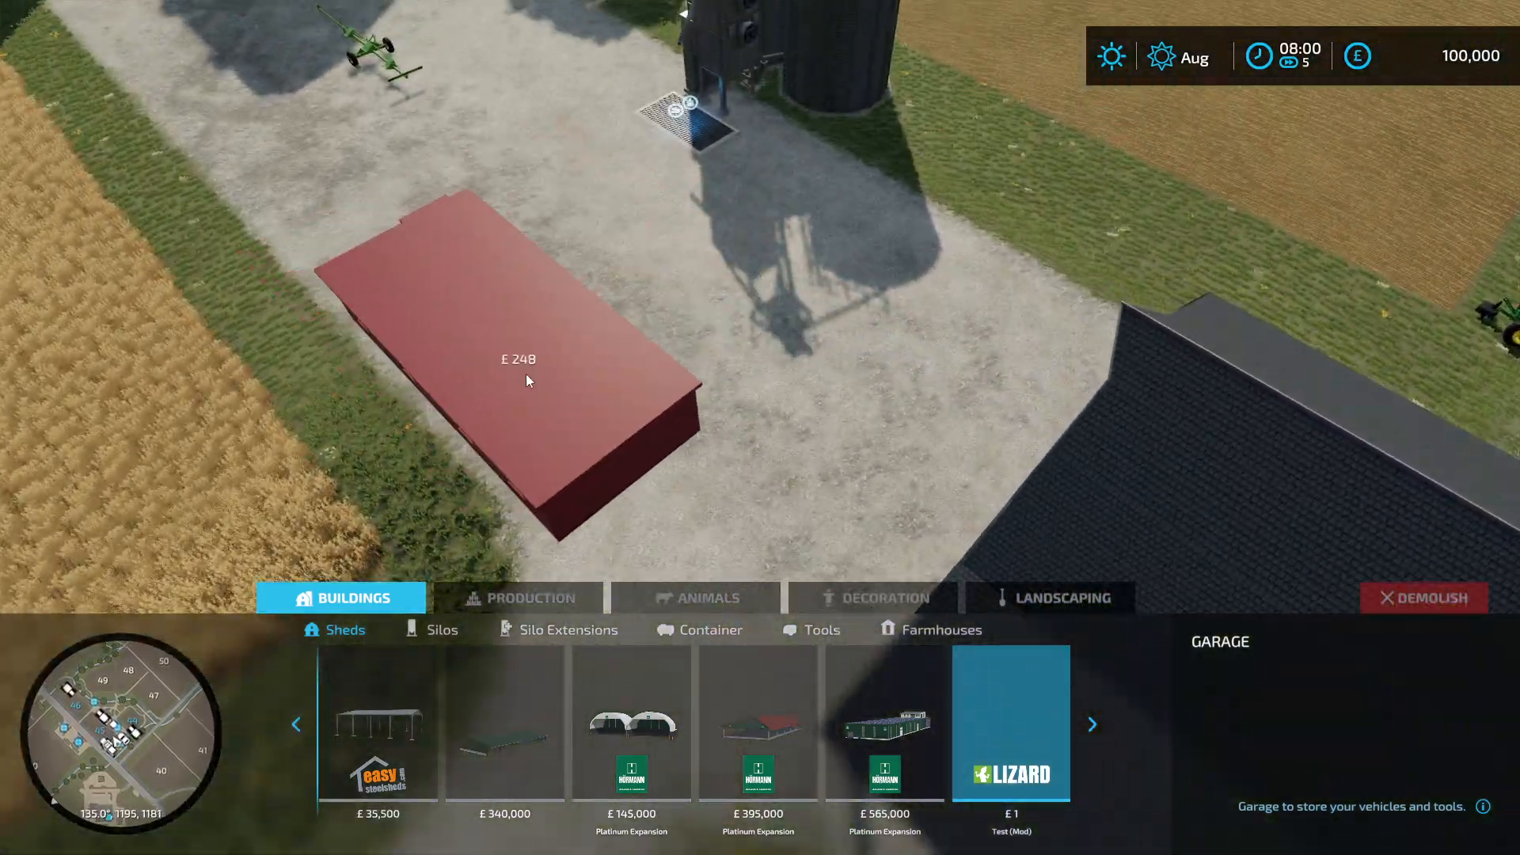
pyautogui.click(560, 340)
pyautogui.press('Escape')
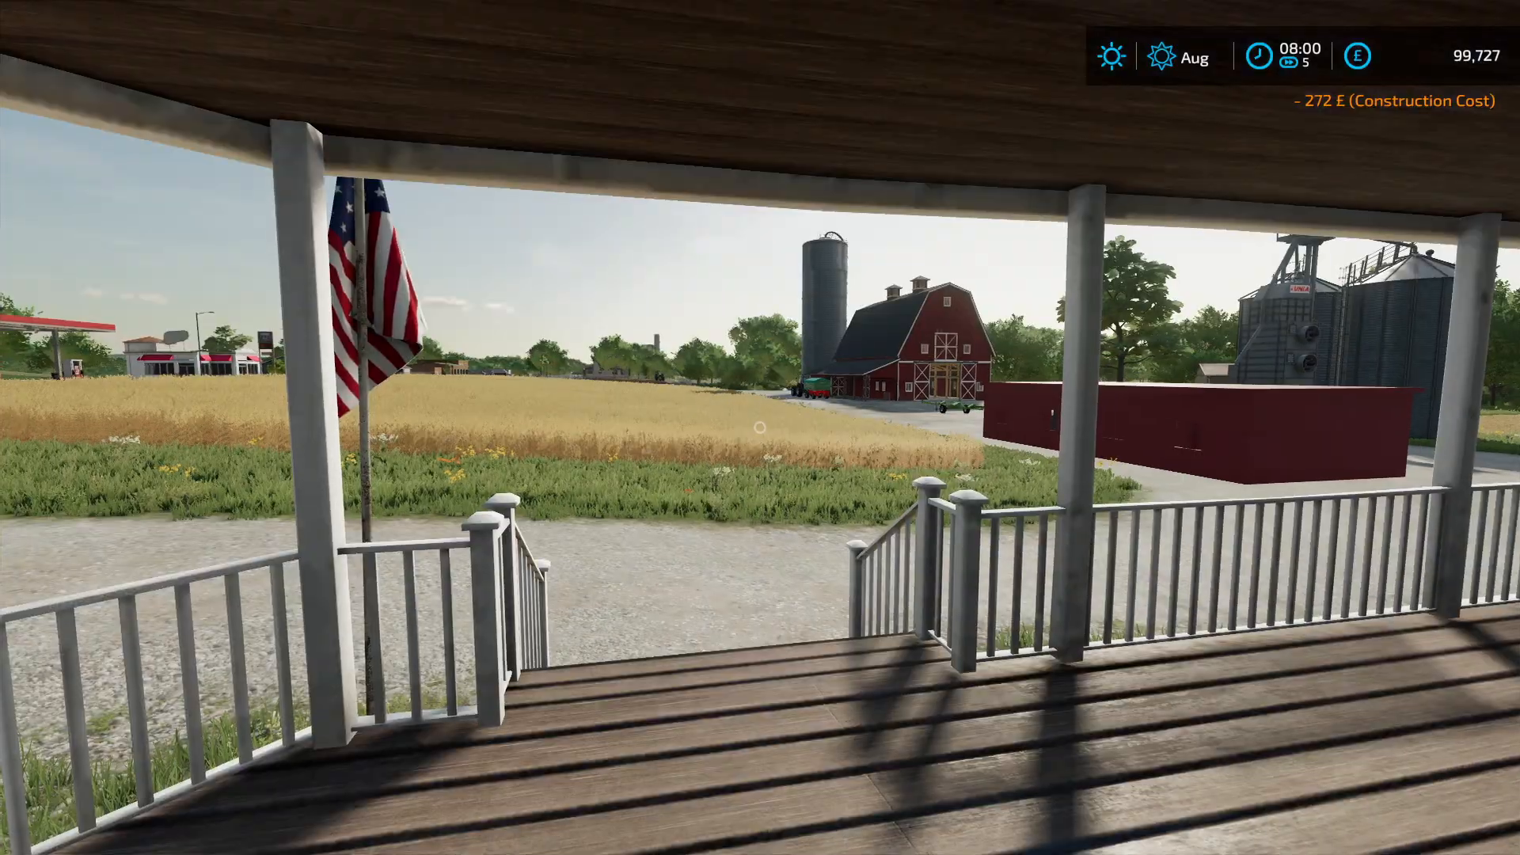
# Step: Check the developer console for errors and walk to the placed garage's double door
pyautogui.press('w')
pyautogui.press('`')
pyautogui.press('`')
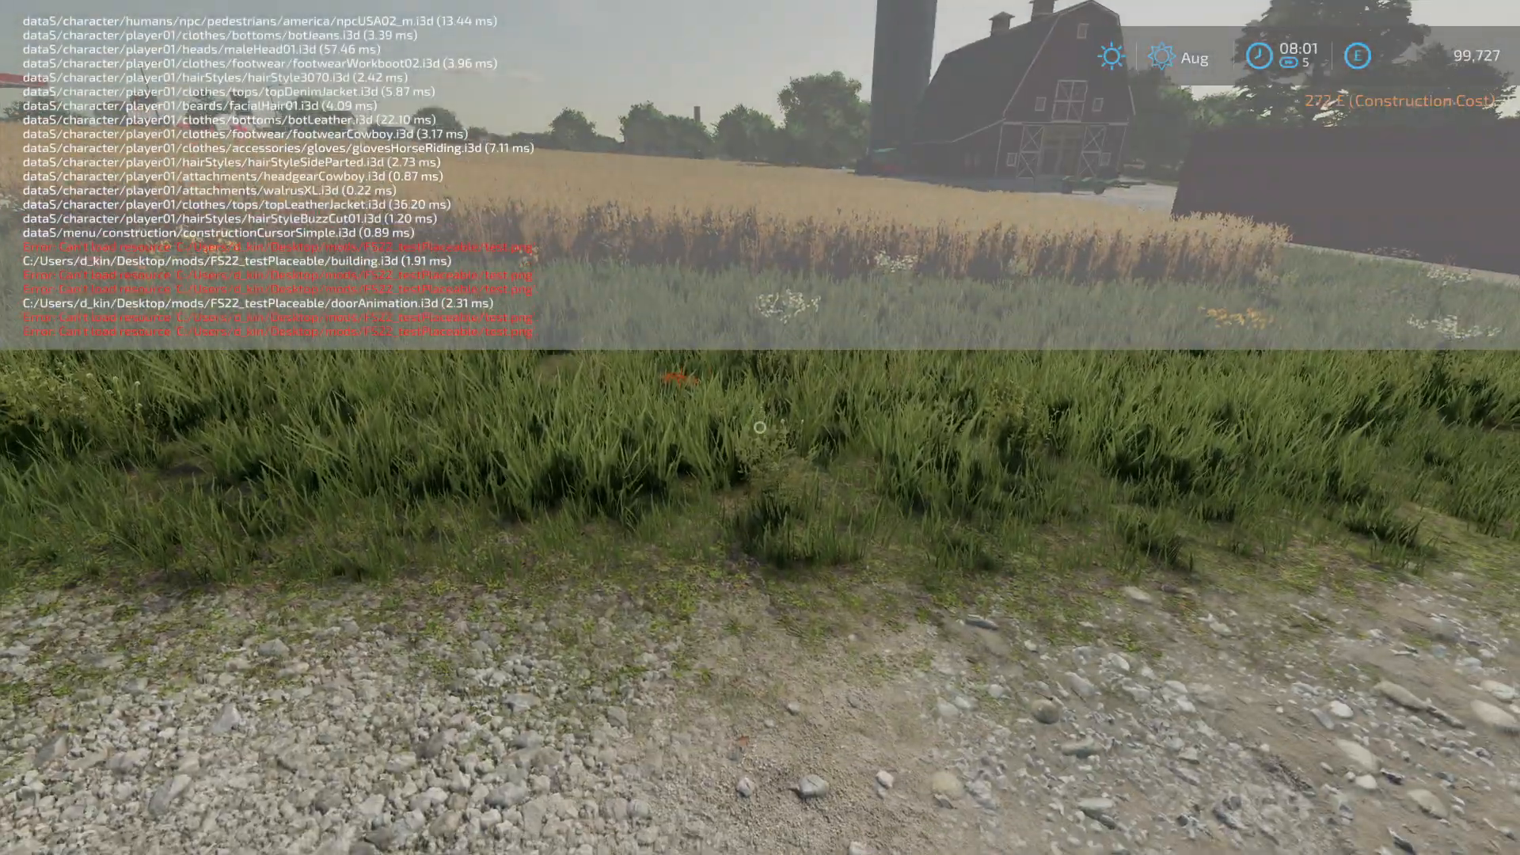
pyautogui.press('`')
pyautogui.press('`')
pyautogui.press('w')
pyautogui.press('w')
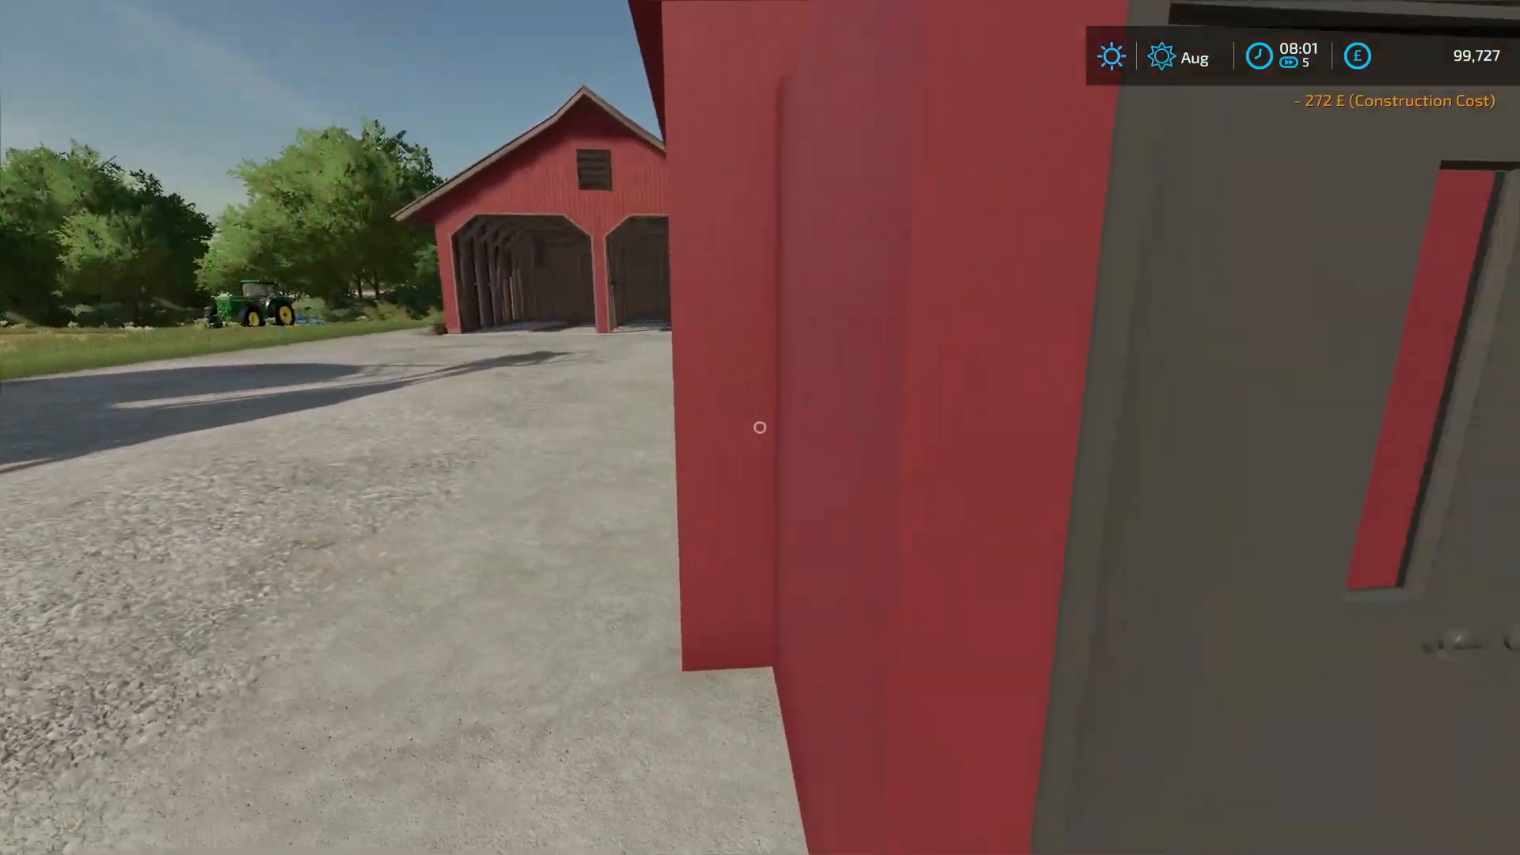
# Step: Walk against the closed double door to test its collision
pyautogui.press('w')
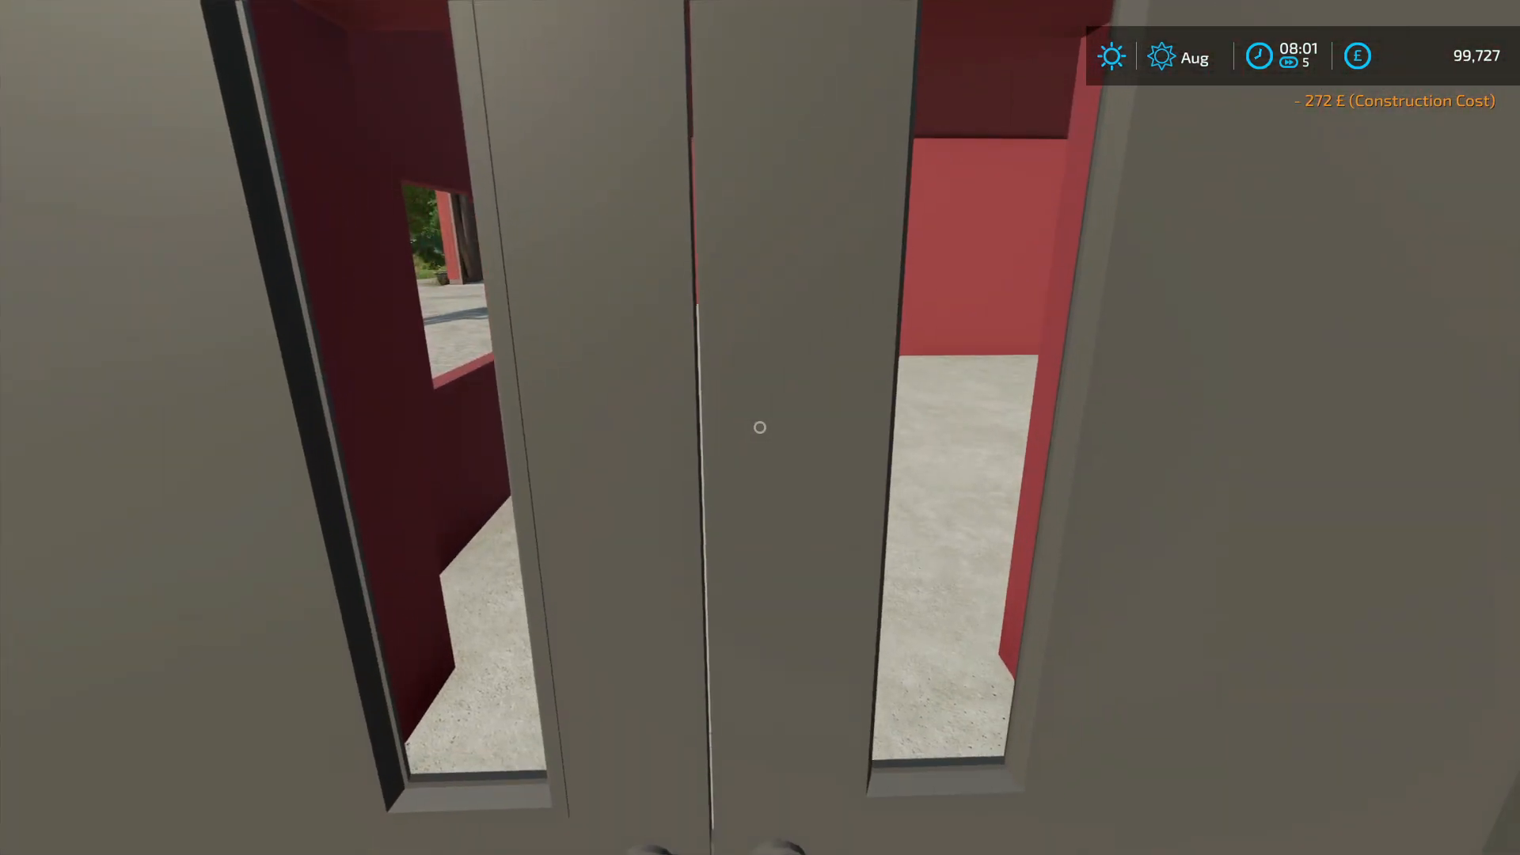
pyautogui.press('s')
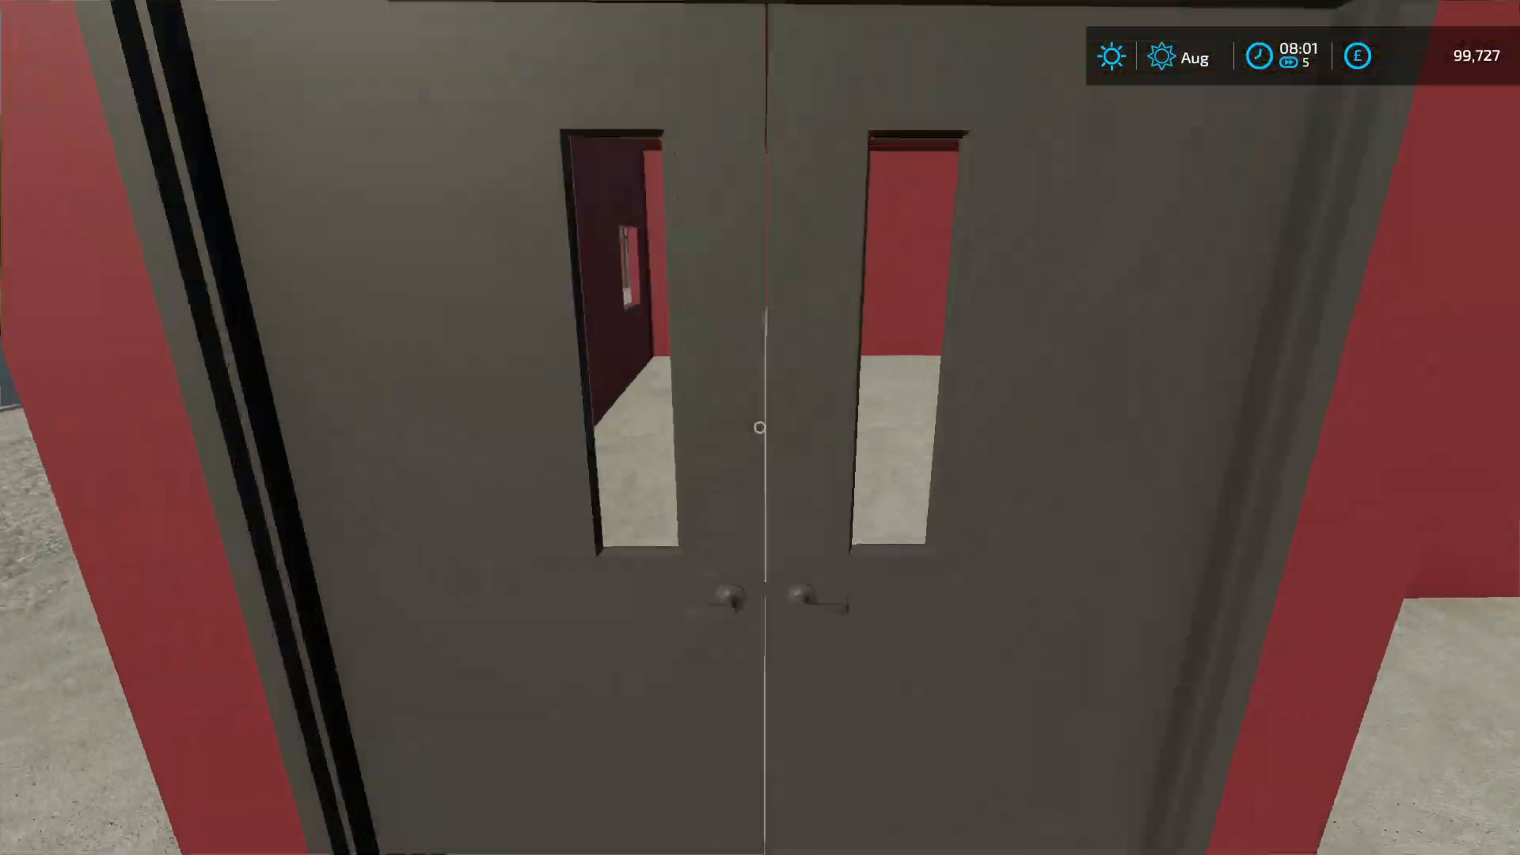
pyautogui.press('w')
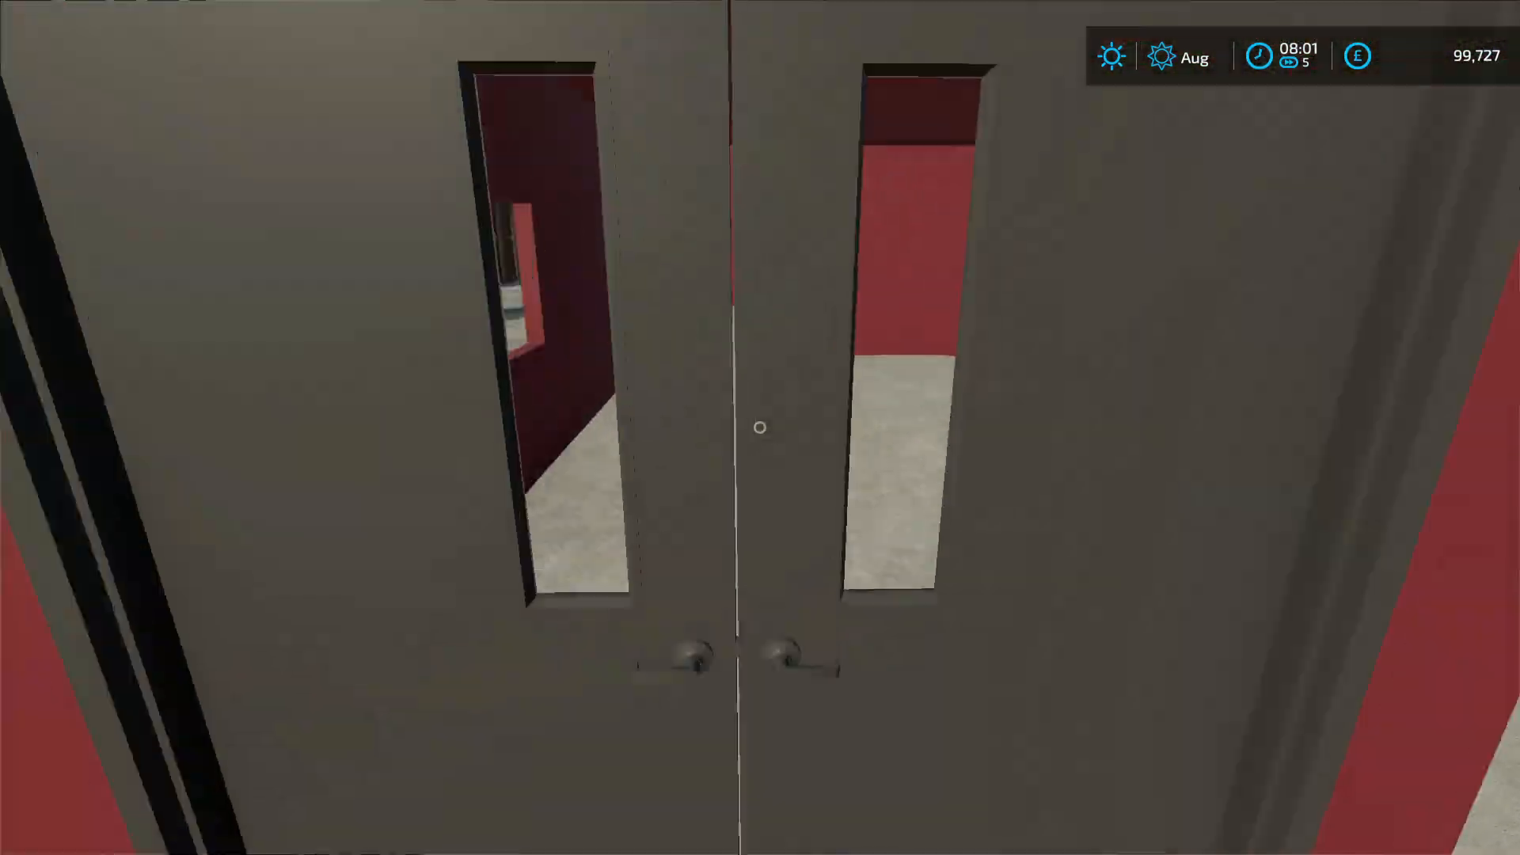
pyautogui.press('w')
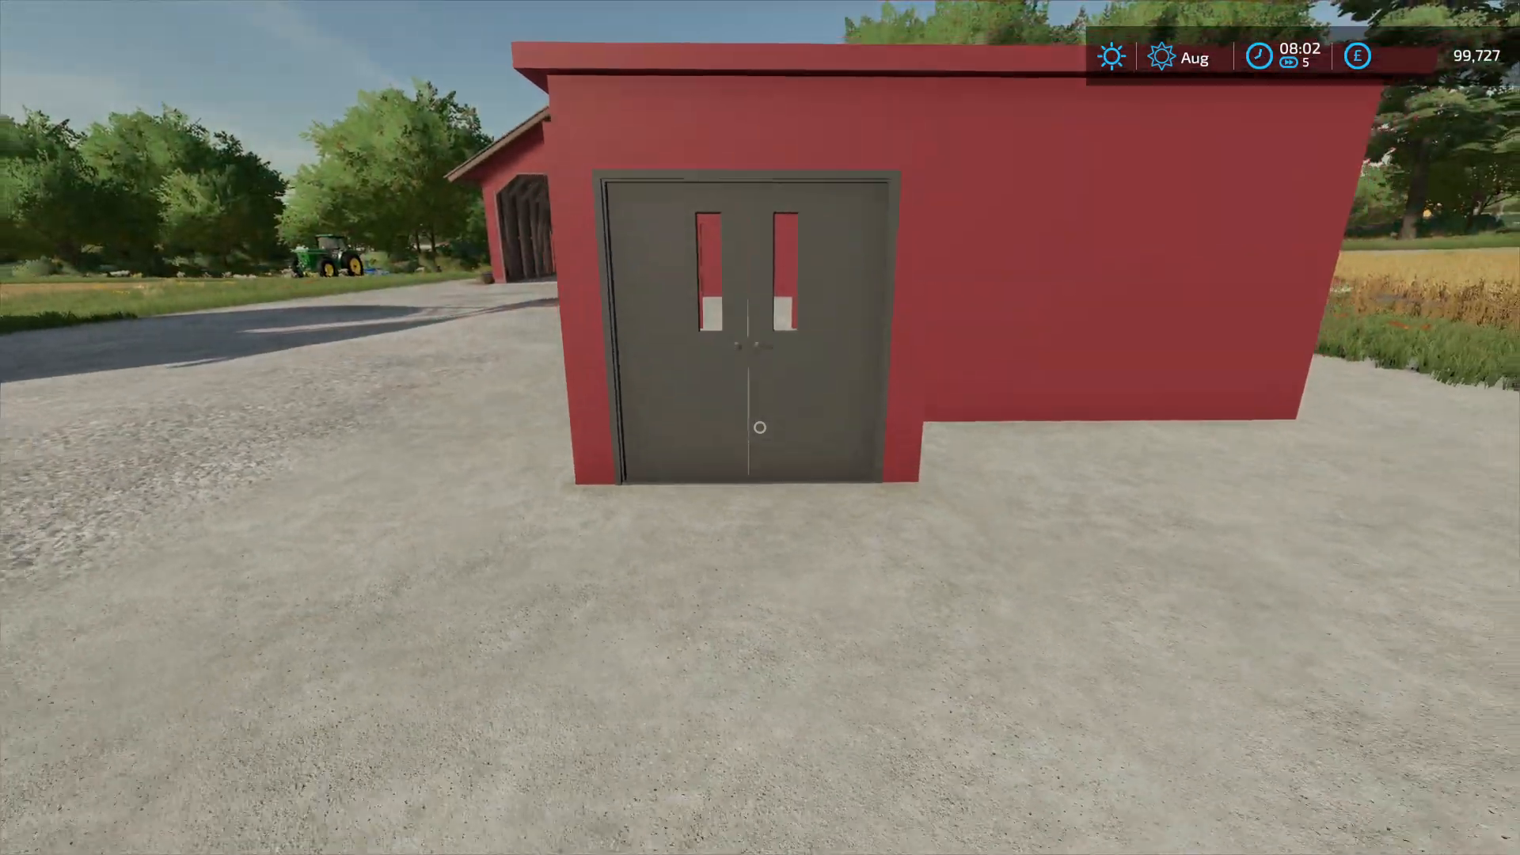
# Step: Open the double door, walk in and out of the building to test the moving door collisions, and close it
pyautogui.press('w')
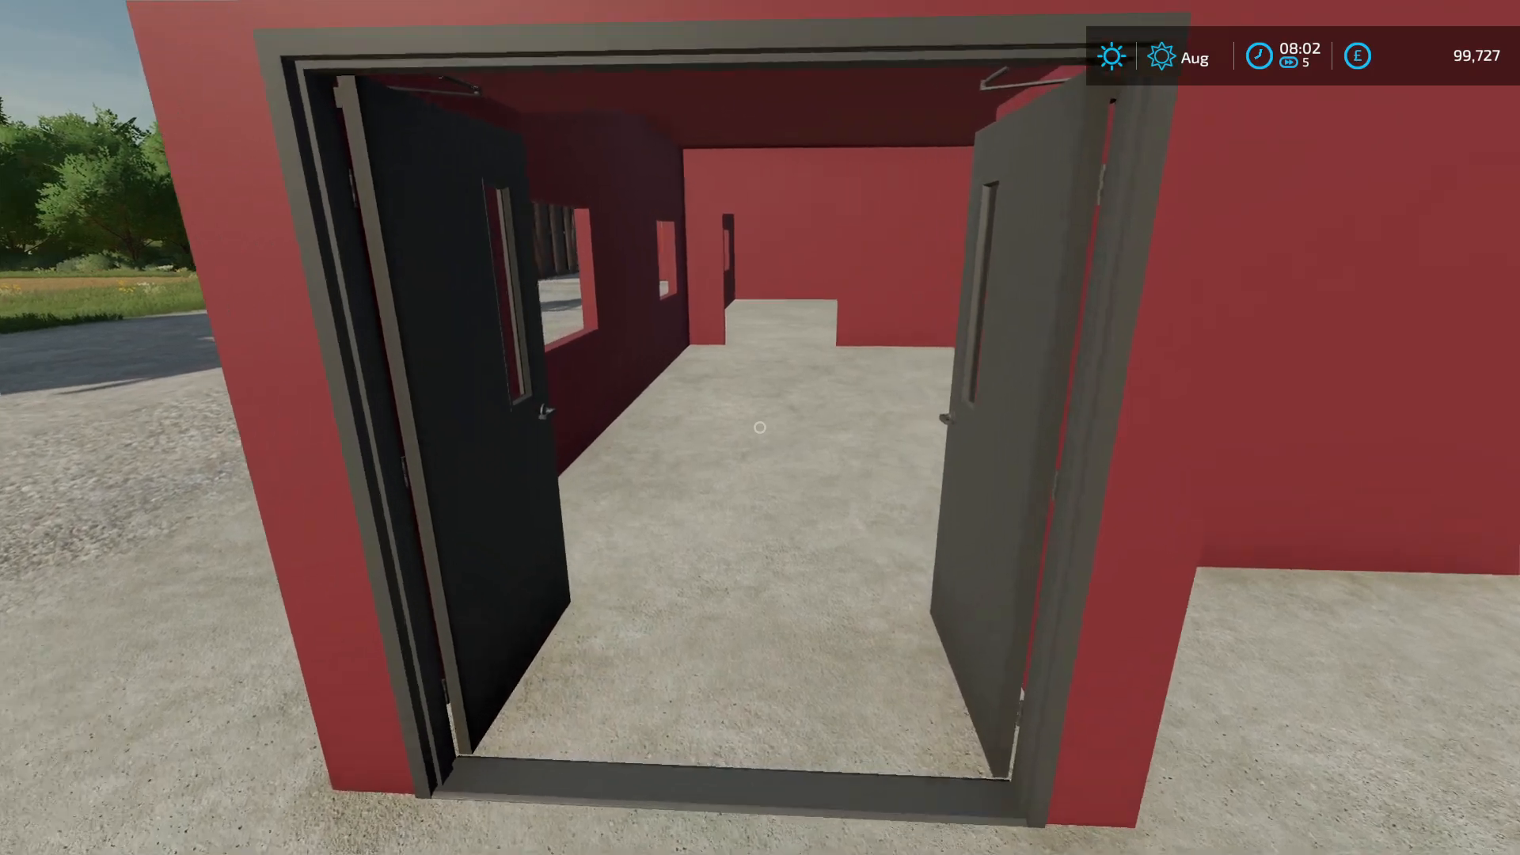
pyautogui.press('w')
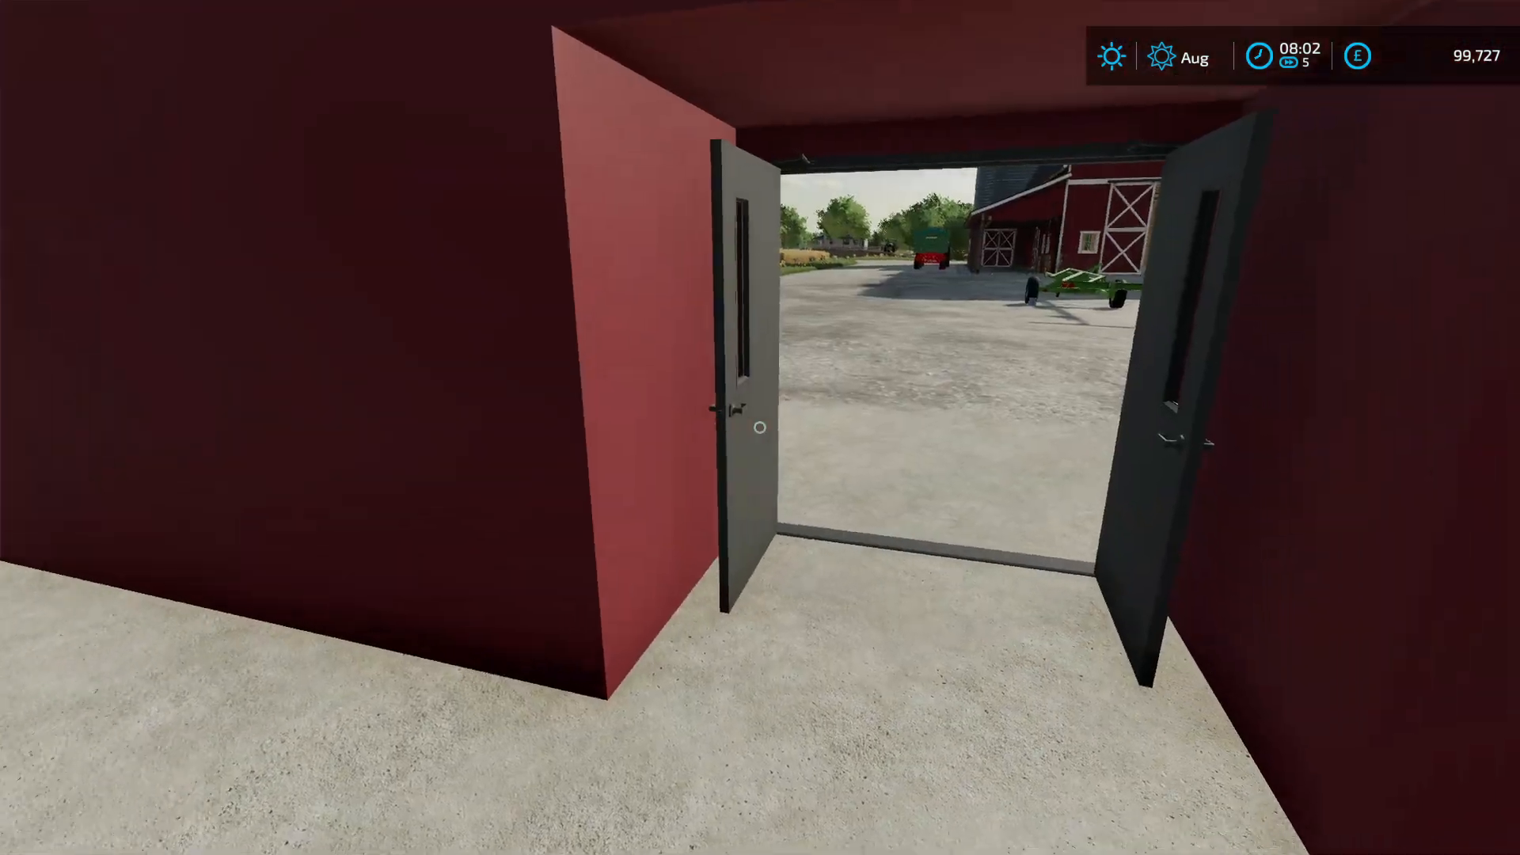
pyautogui.press('w')
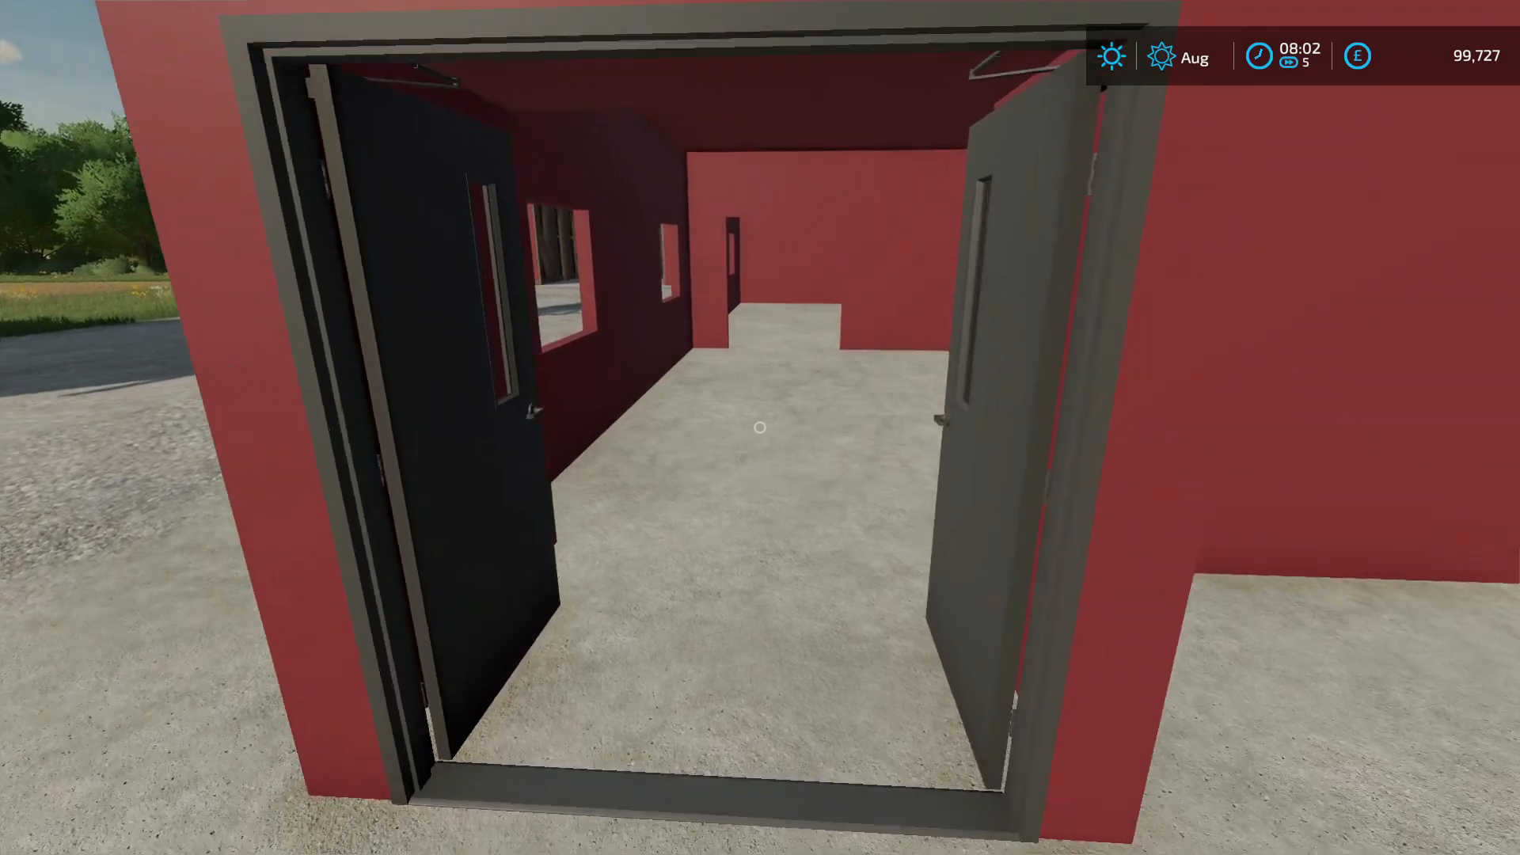
pyautogui.press('w')
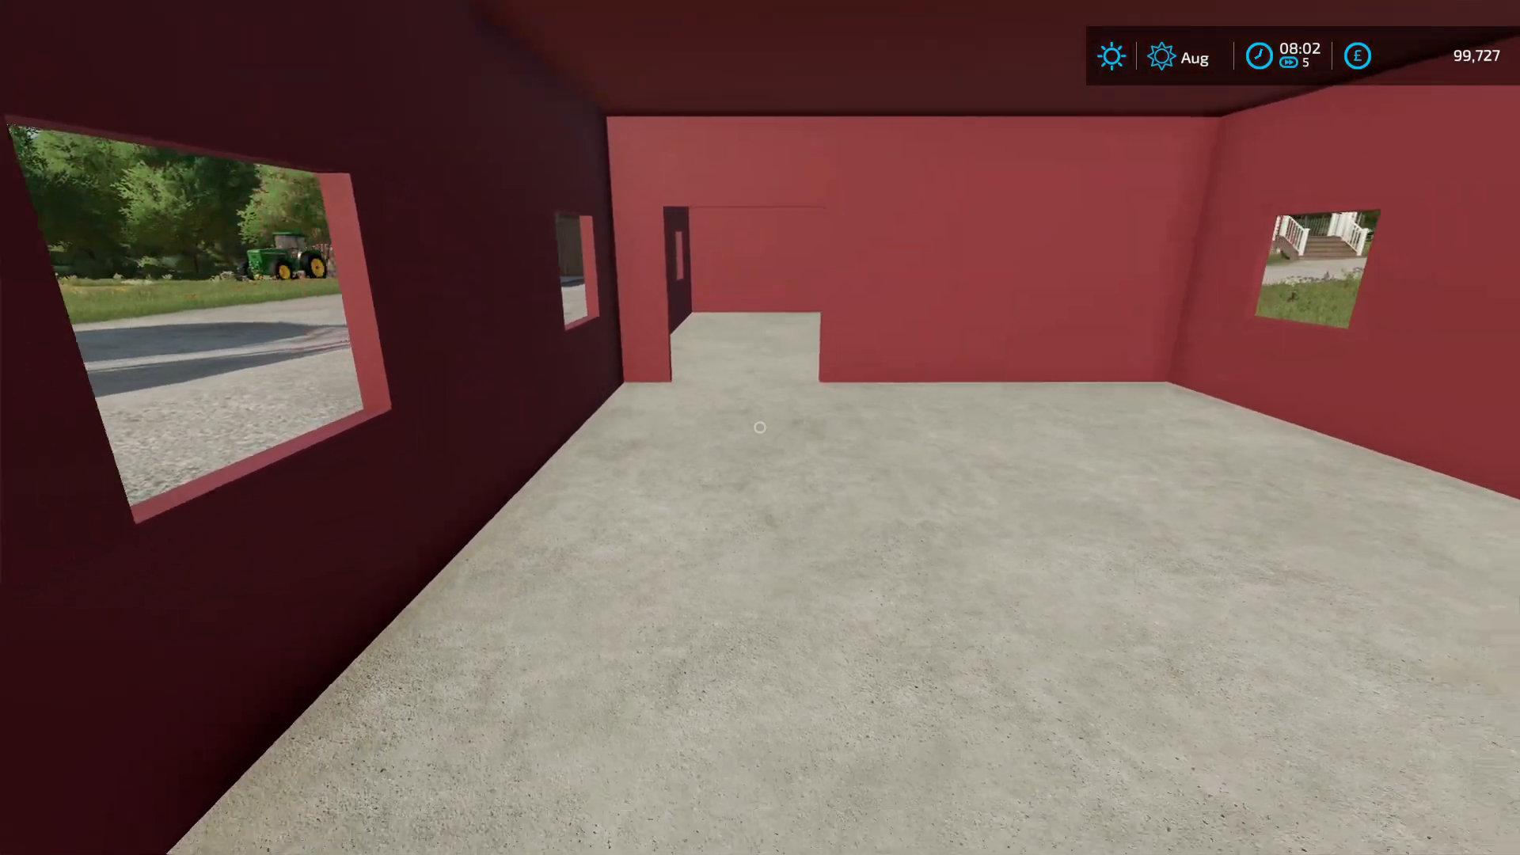
pyautogui.press('s')
pyautogui.press('w')
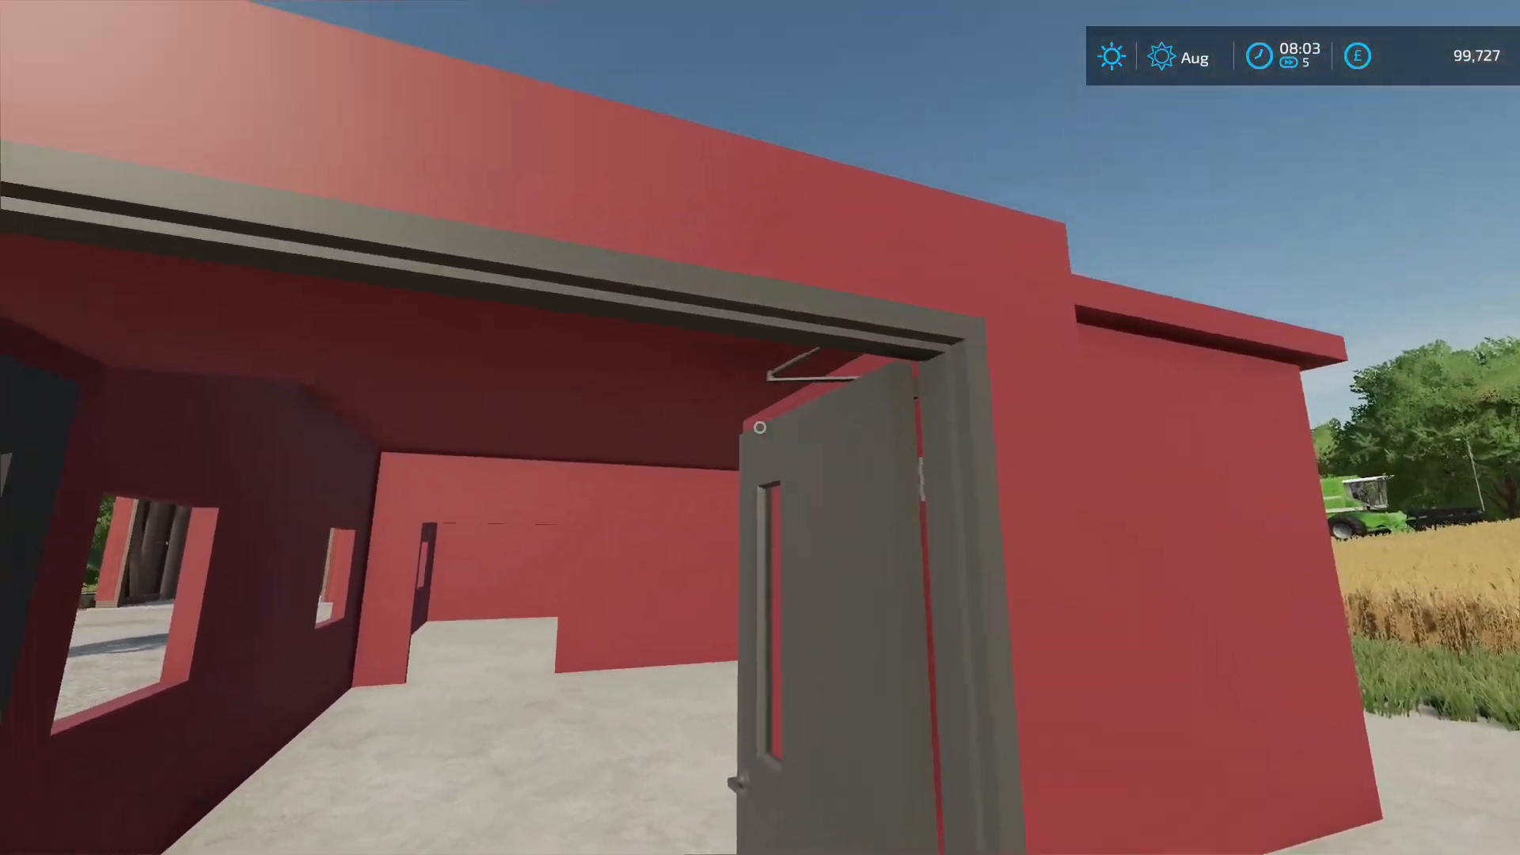
pyautogui.press('w')
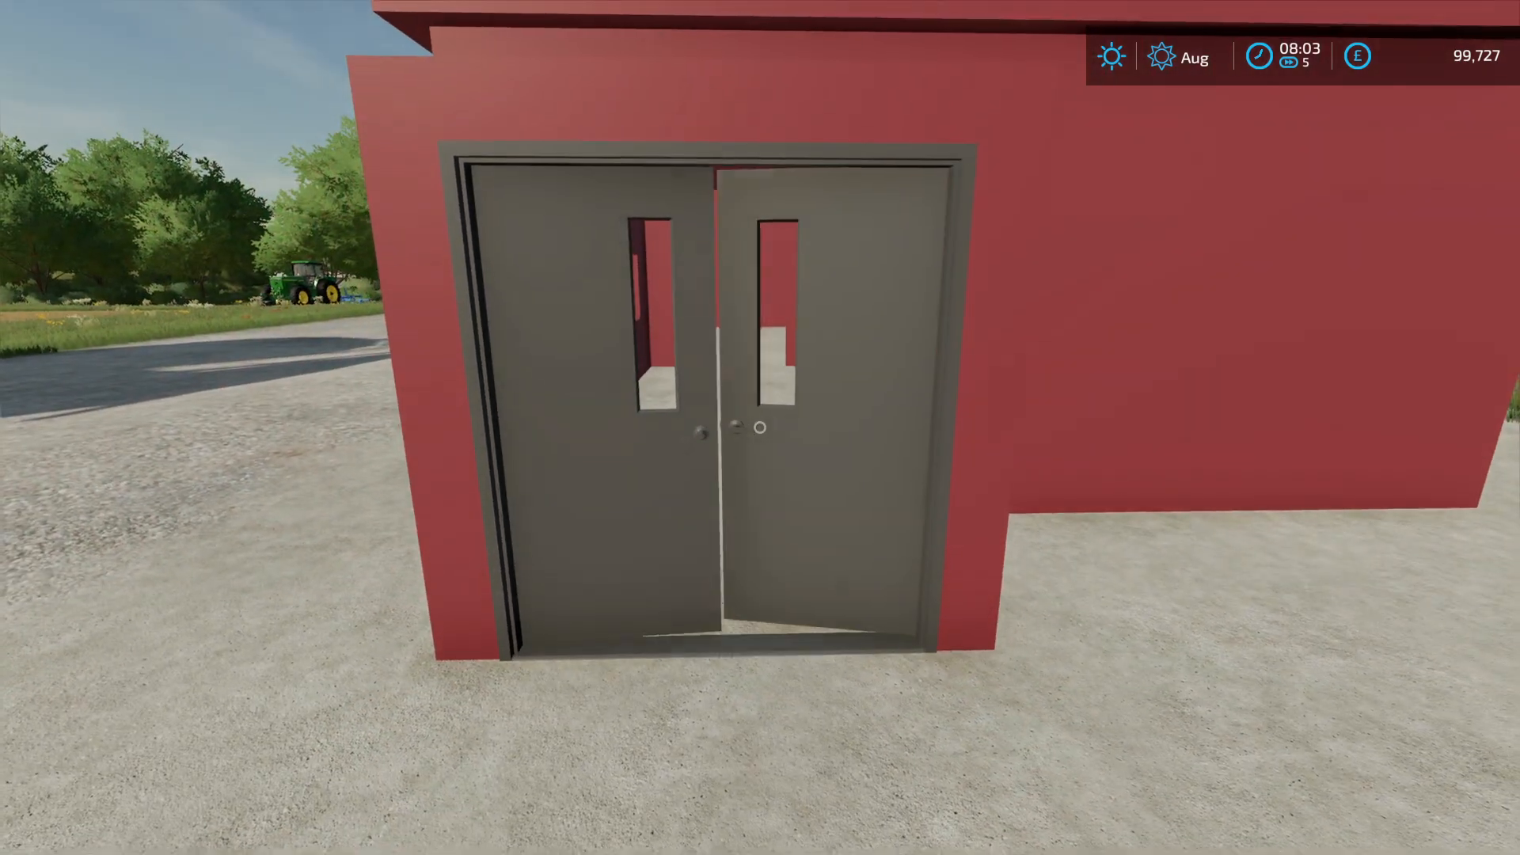
# Step: Walk through the opening double door into the building and back out to test the kinematic door collisions
pyautogui.press('w')
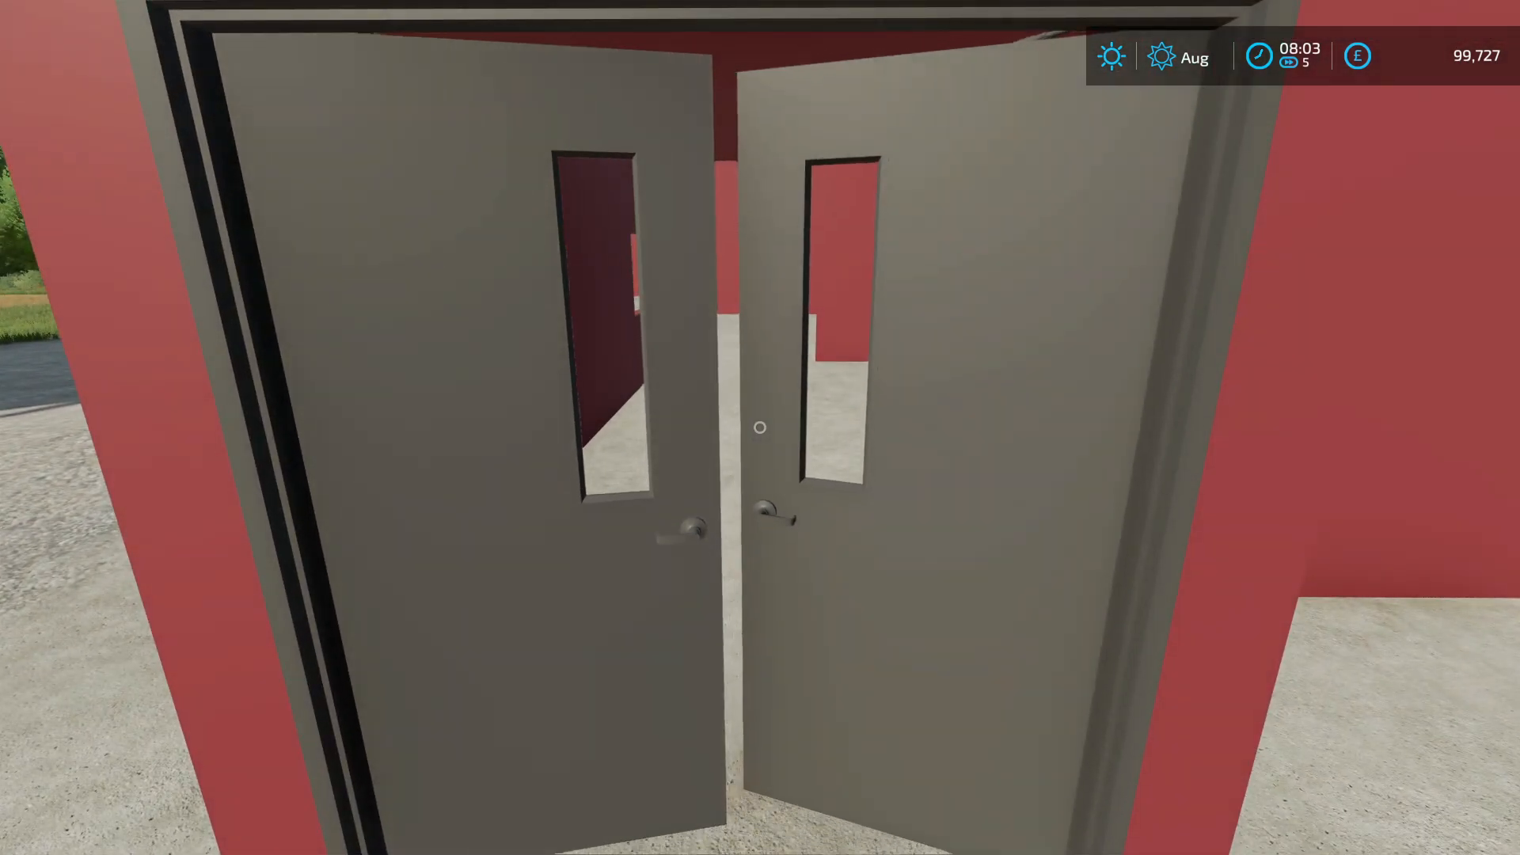
pyautogui.press('w')
pyautogui.press('s')
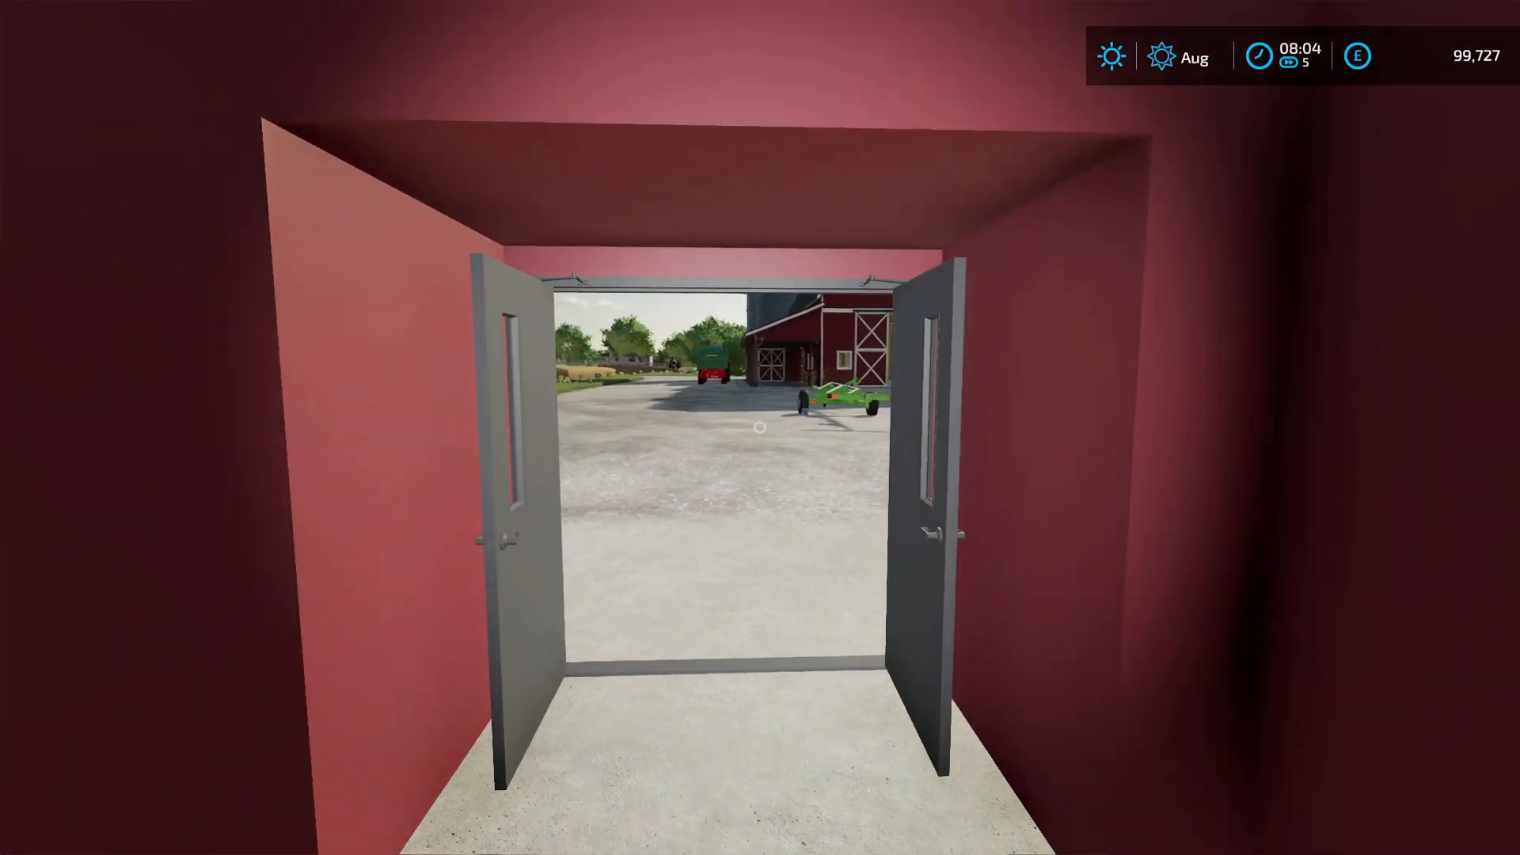
pyautogui.press('w')
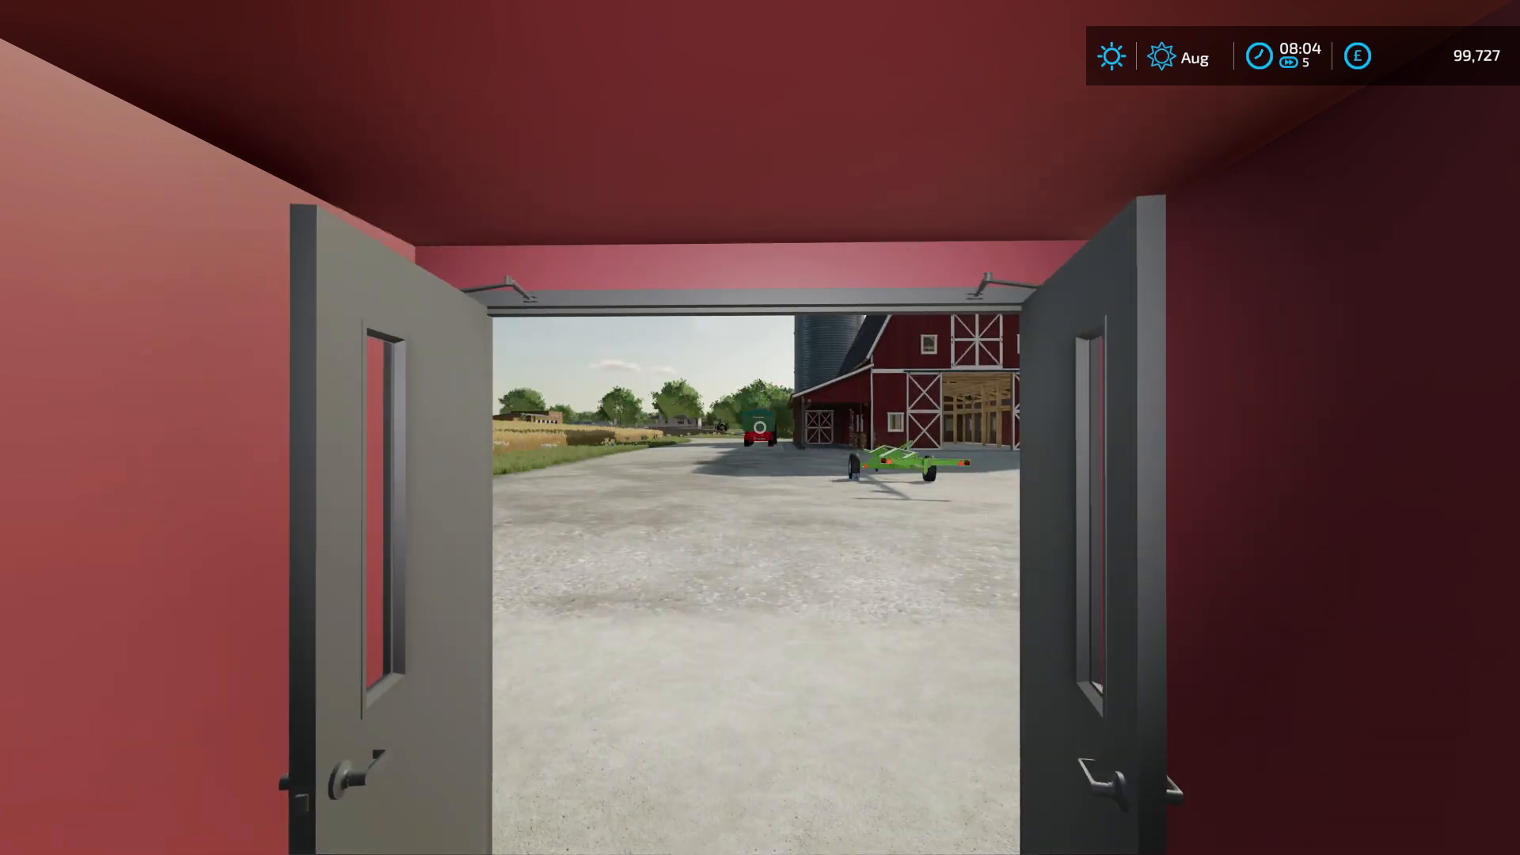
pyautogui.press('w')
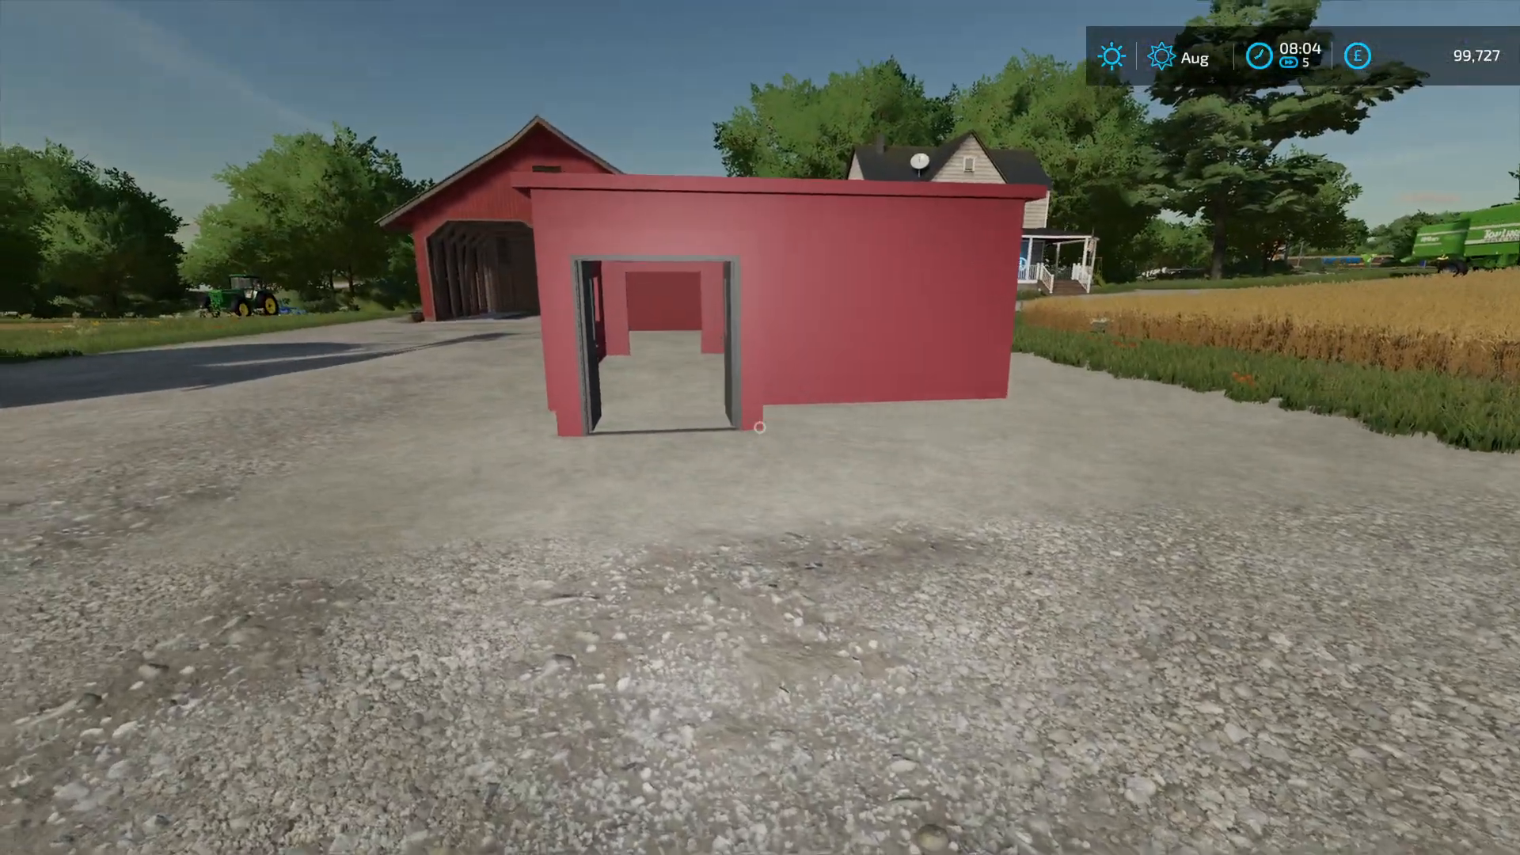
pyautogui.press('w')
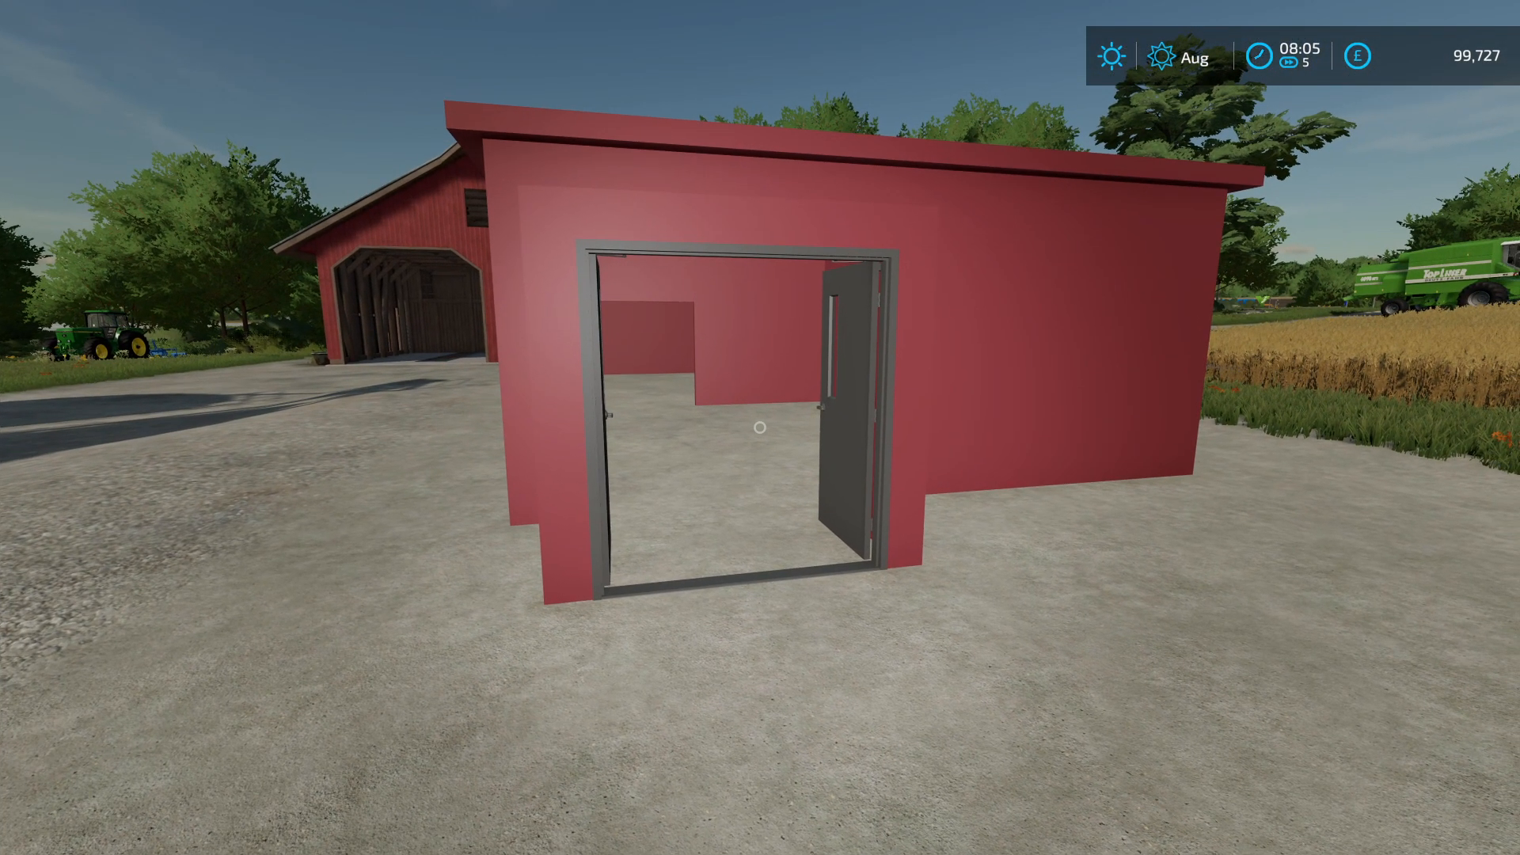
# Step: Walk back and forth between the windowed side wall and the open entrance to examine the building's exterior
pyautogui.press('a')
pyautogui.press('d')
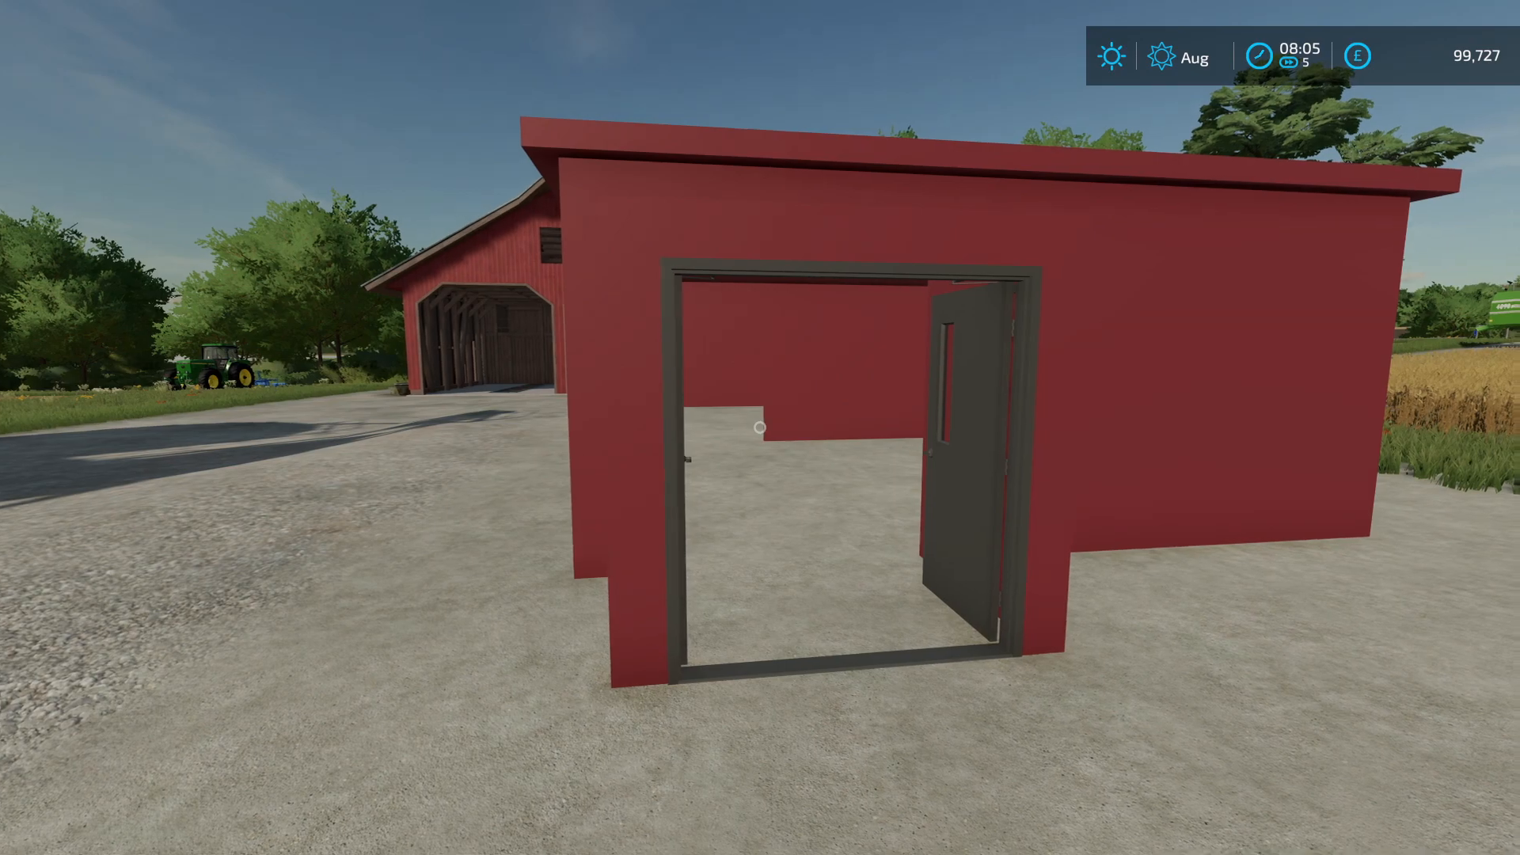
pyautogui.press('a')
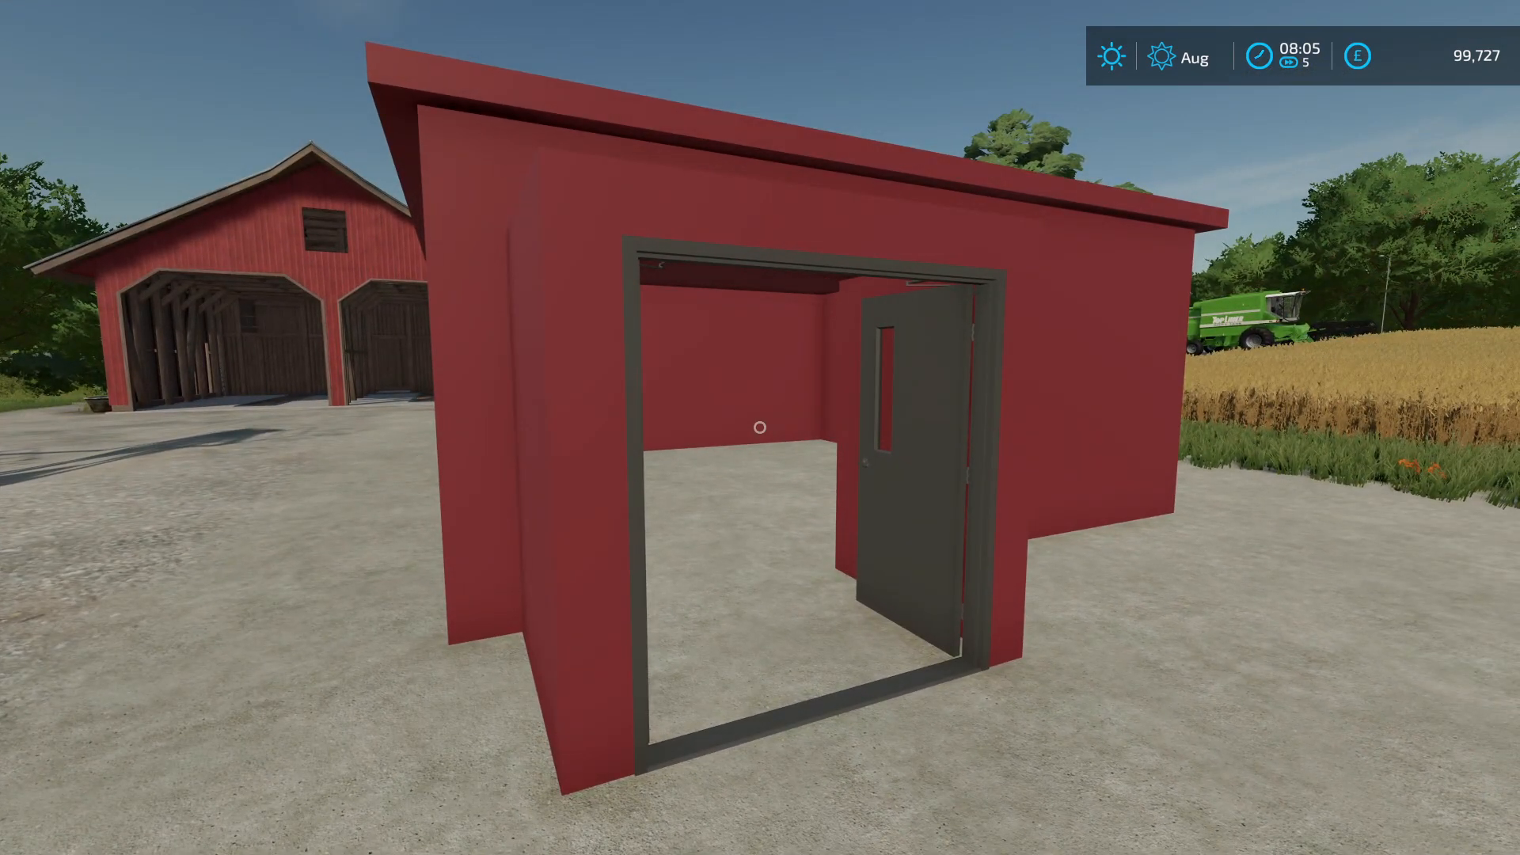
pyautogui.press('a')
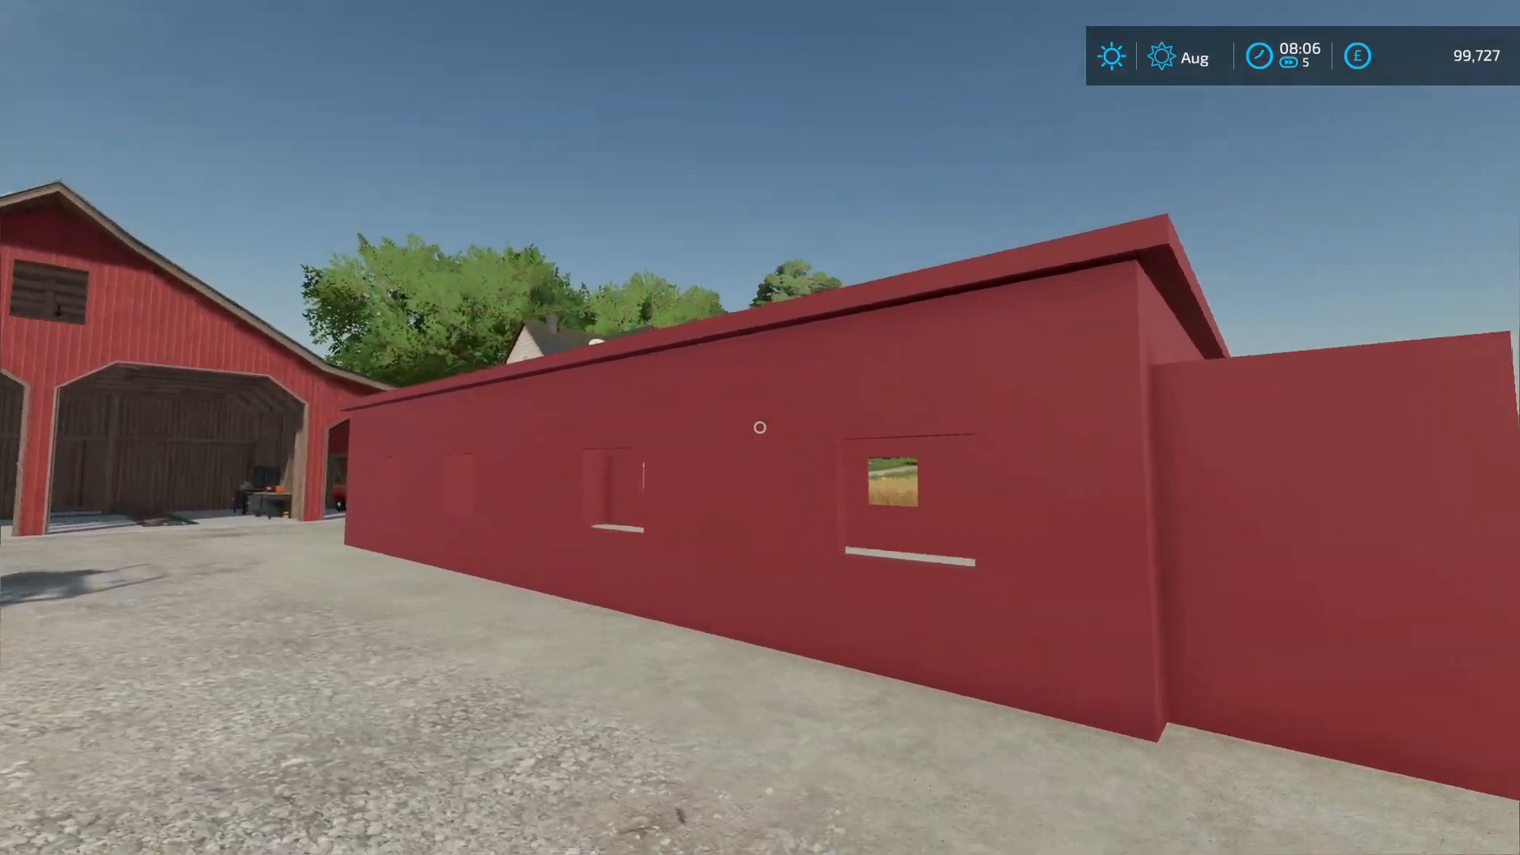
pyautogui.press('a')
pyautogui.press('d')
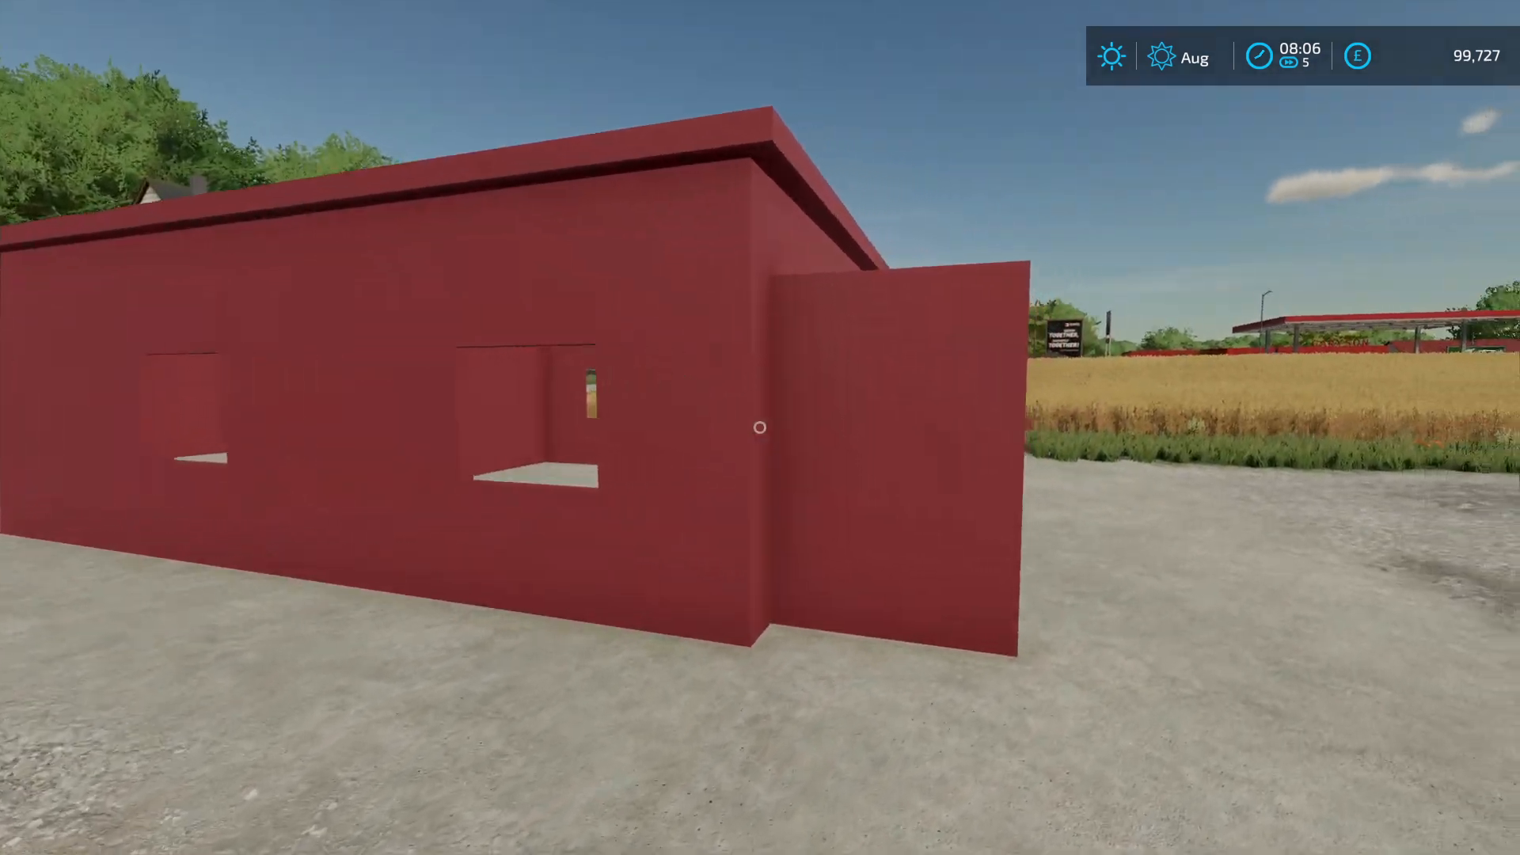
pyautogui.press('d')
pyautogui.press('a')
pyautogui.press('d')
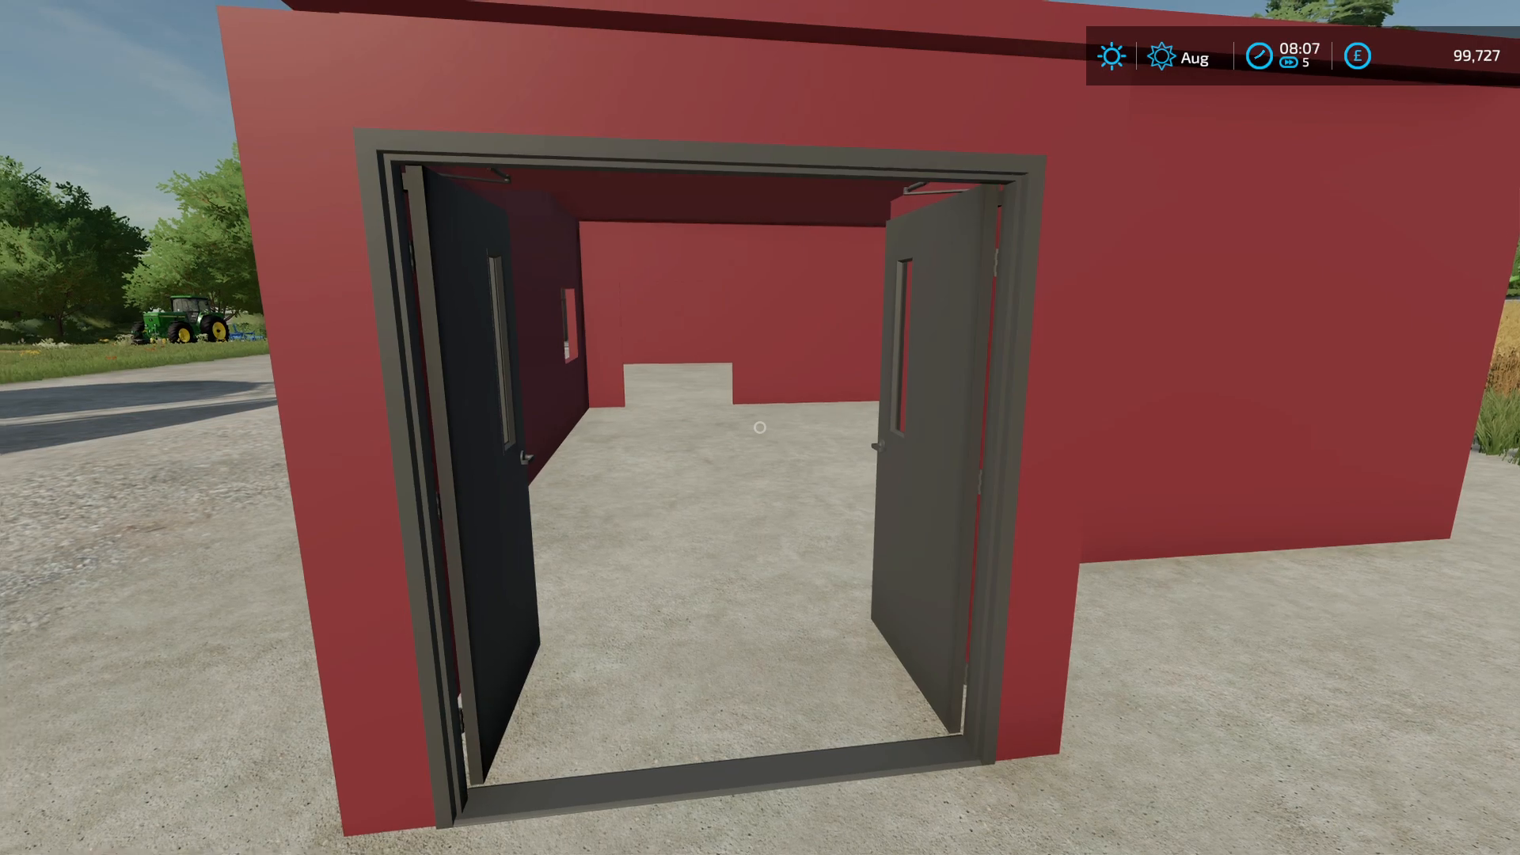
pyautogui.press('a')
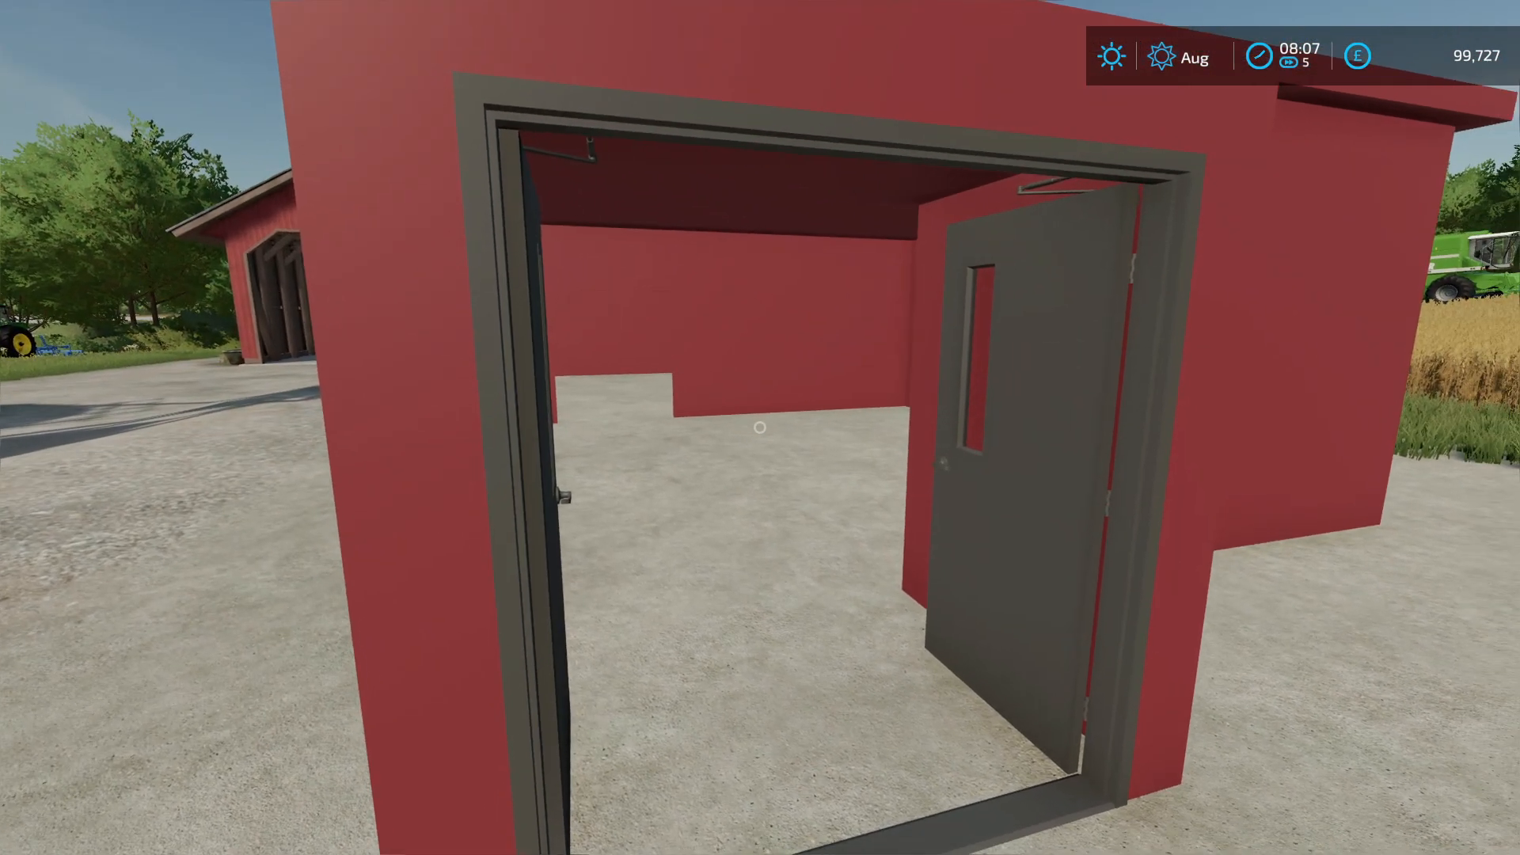
pyautogui.press('d')
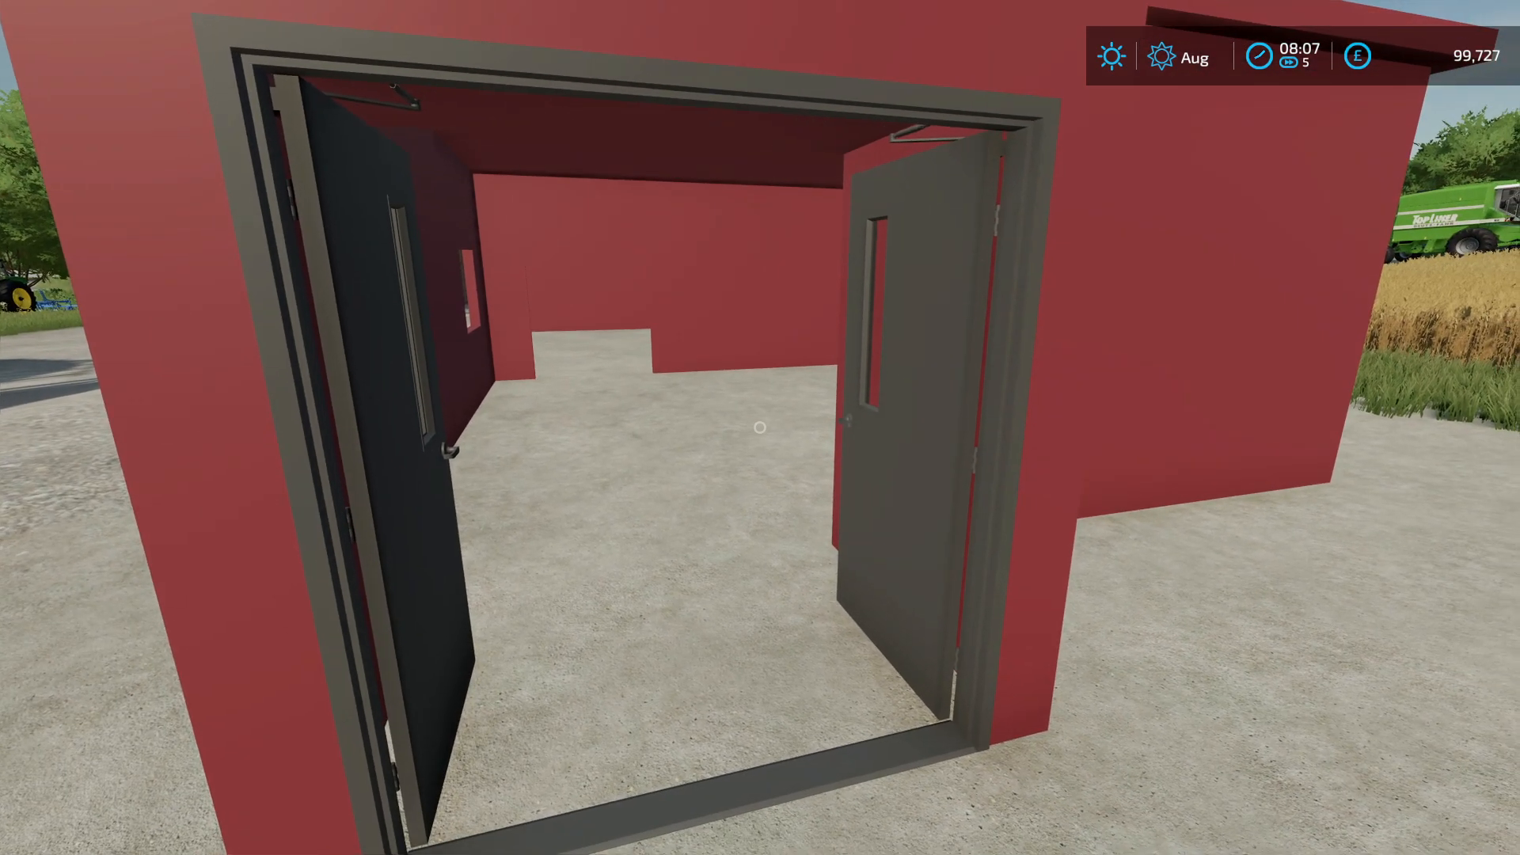
pyautogui.press('a')
pyautogui.press('s')
pyautogui.press('a')
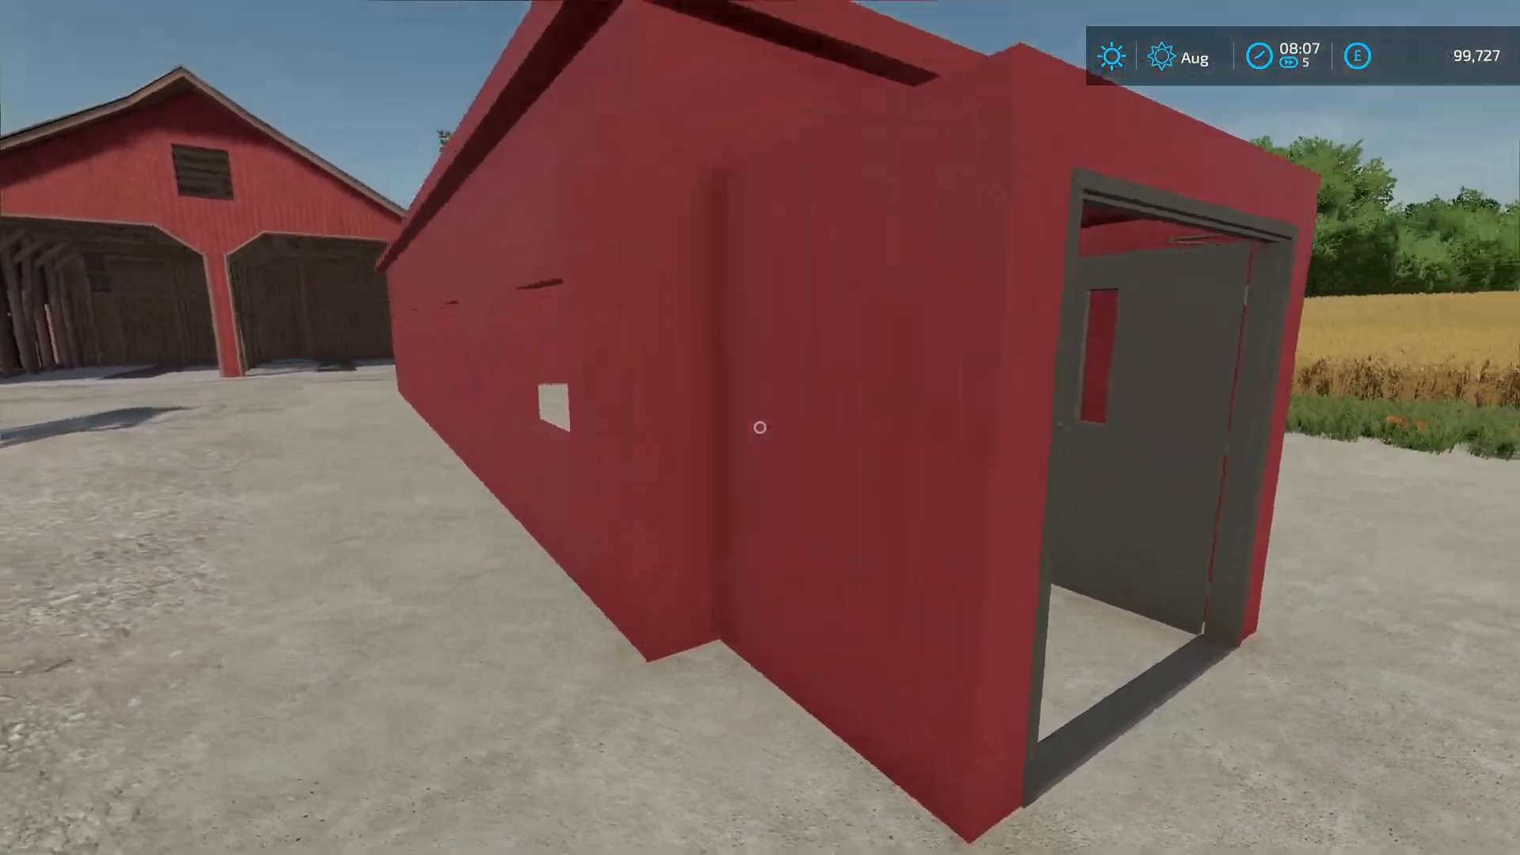
pyautogui.press('a')
pyautogui.press('s')
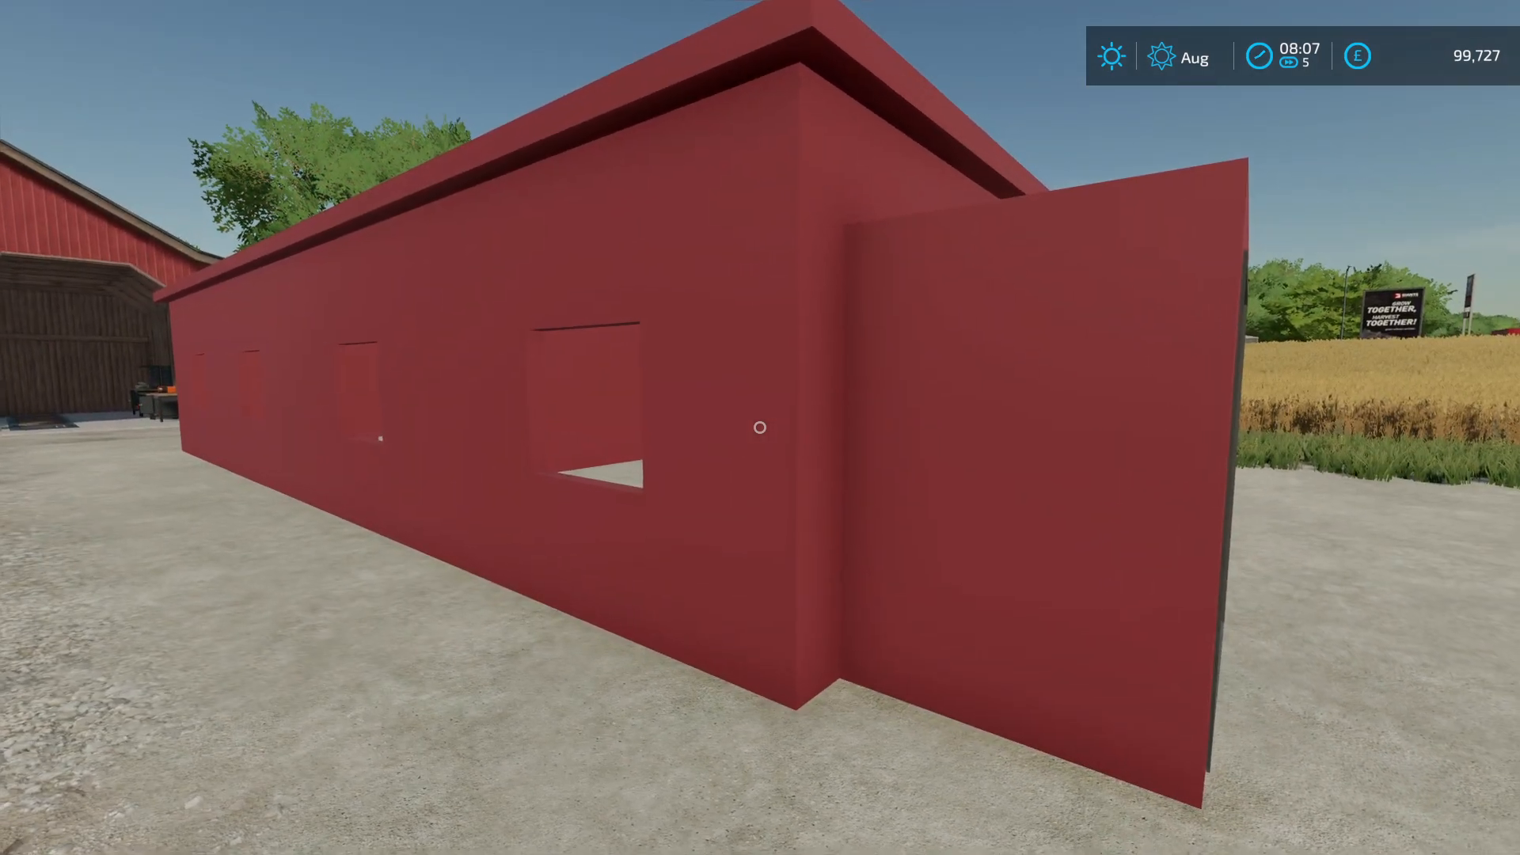
pyautogui.press('d')
pyautogui.press('a')
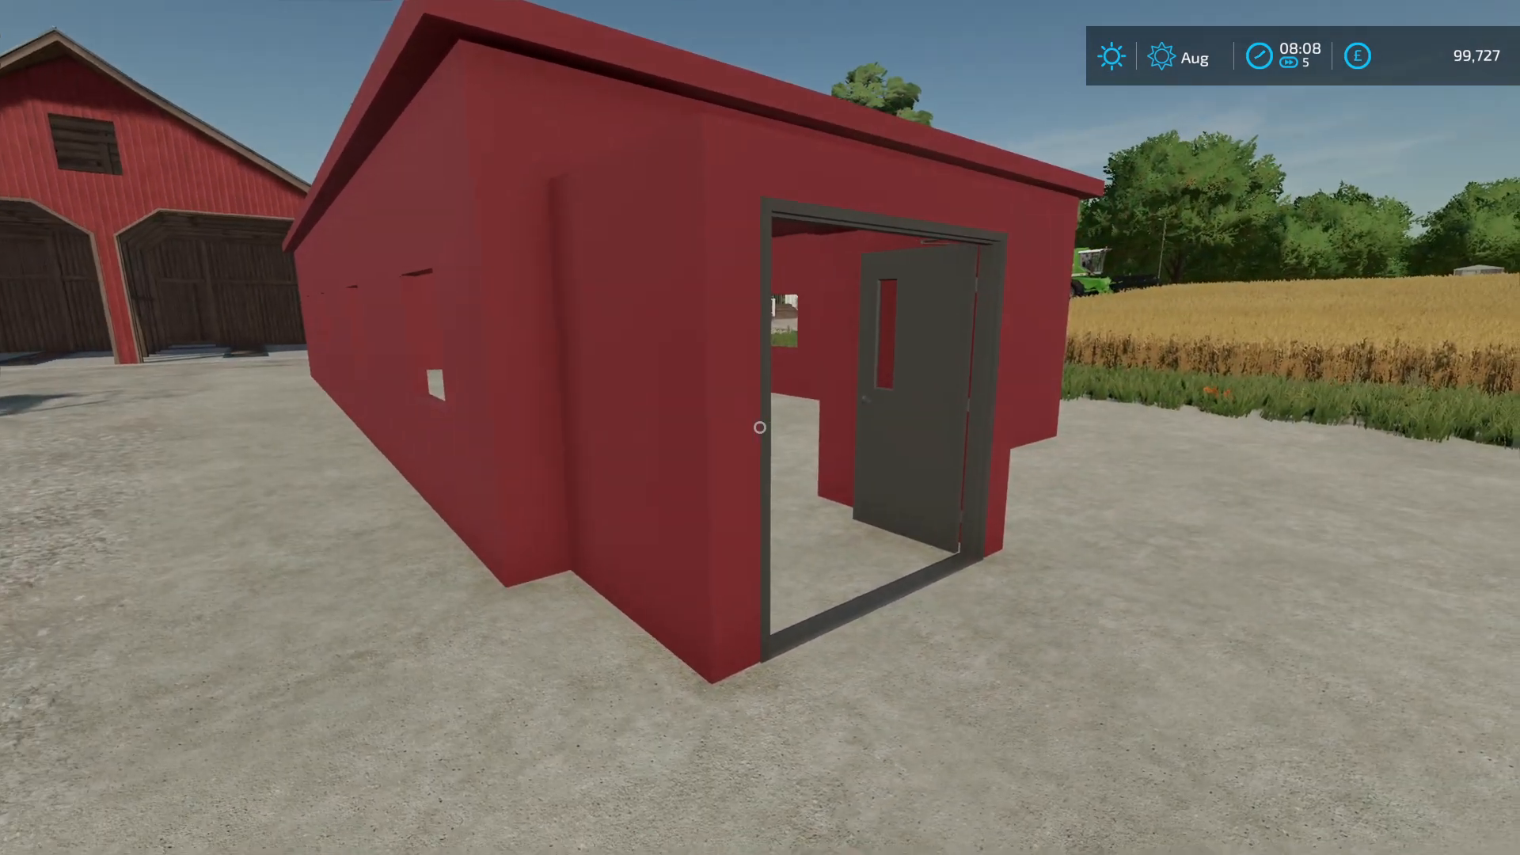
pyautogui.press('d')
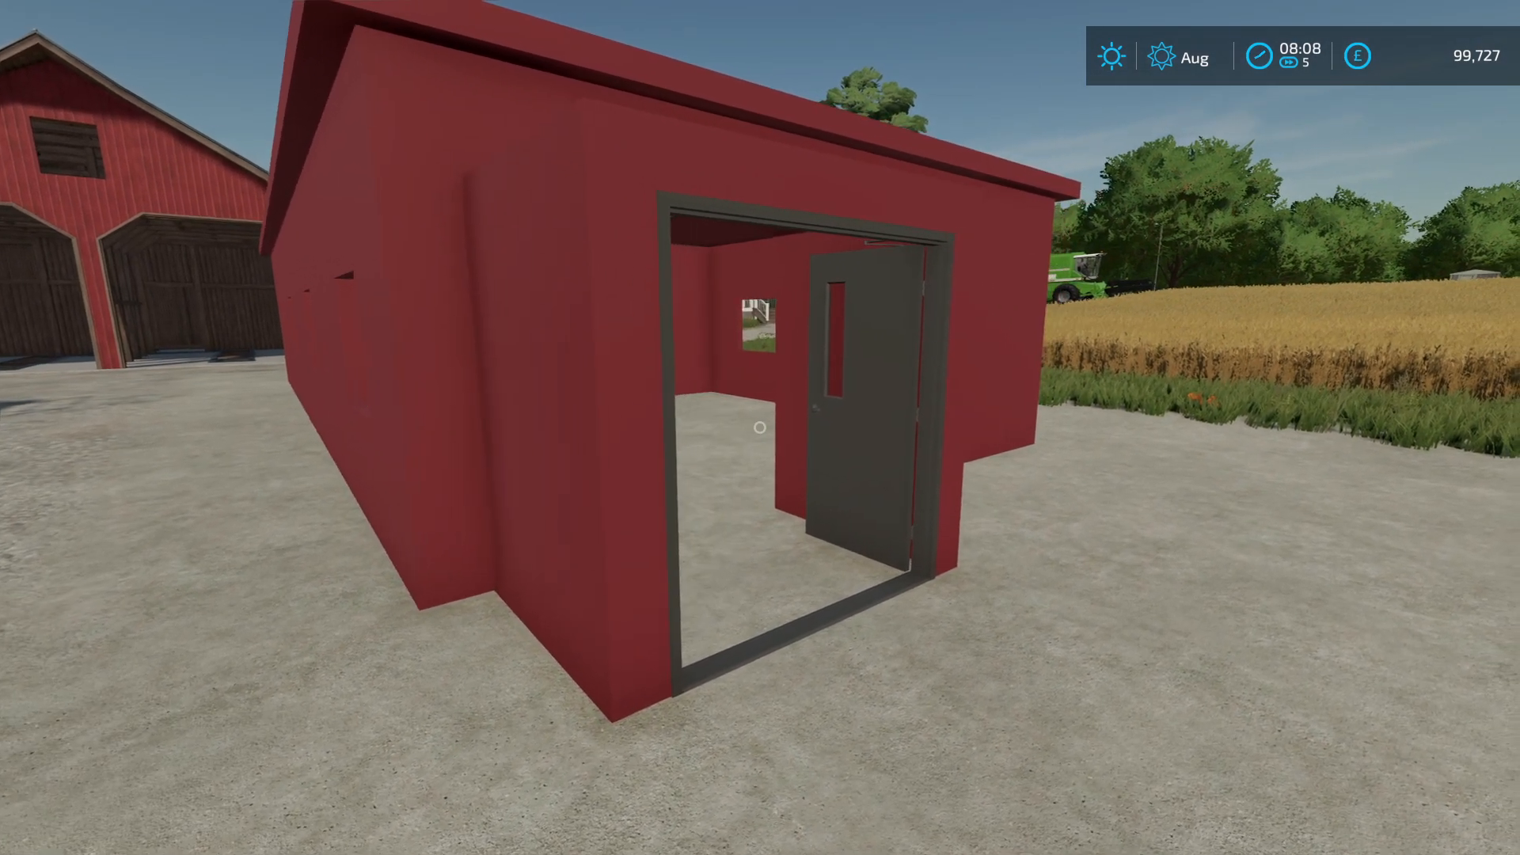
# Step: Inspect both open door leaves and the door frame from close up in front of the entrance
pyautogui.press('w')
pyautogui.press('a')
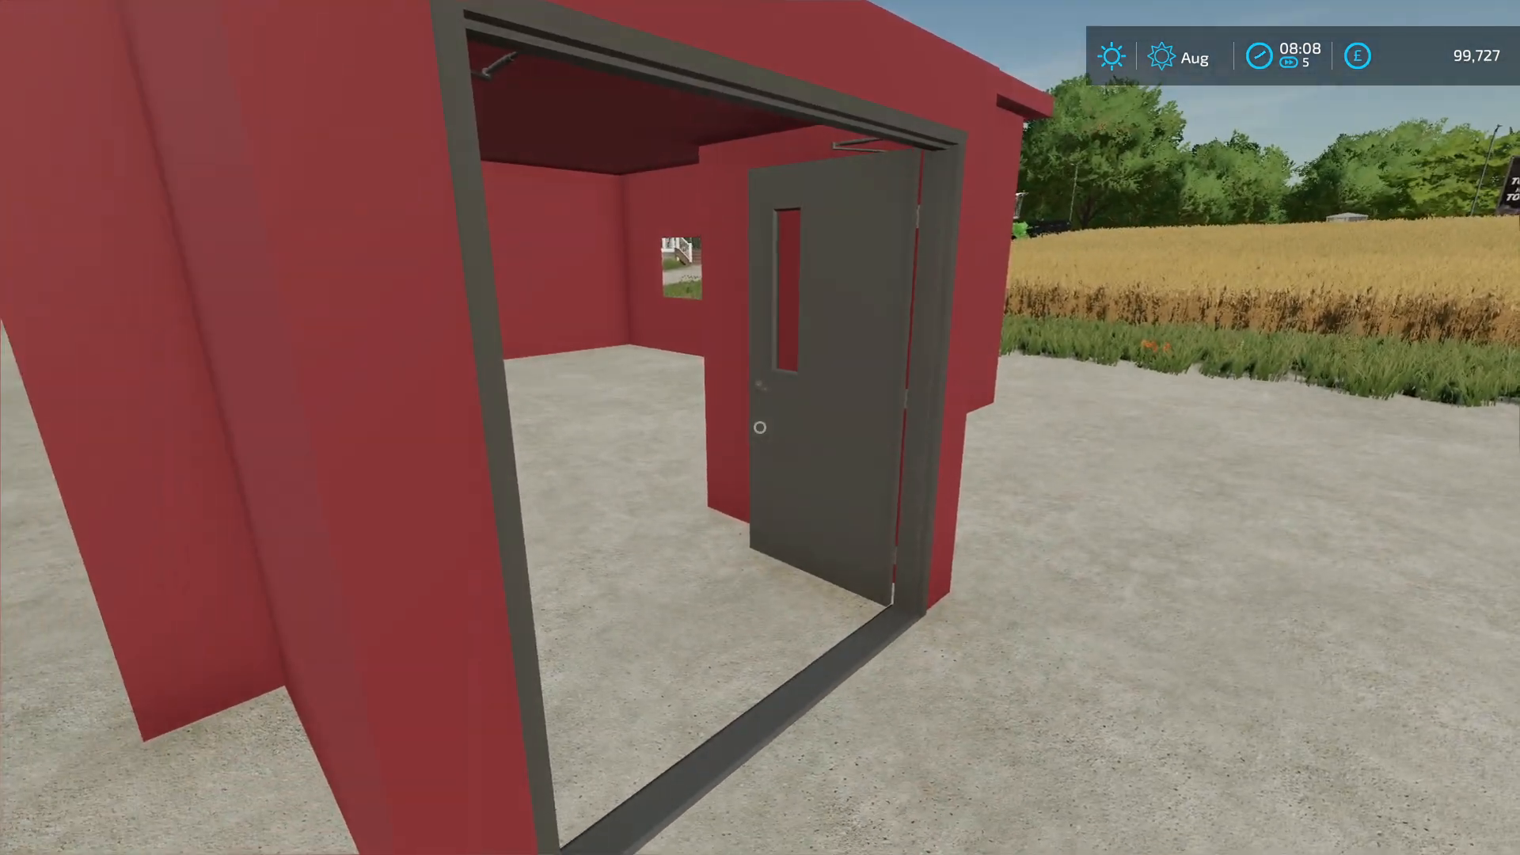
pyautogui.press('d')
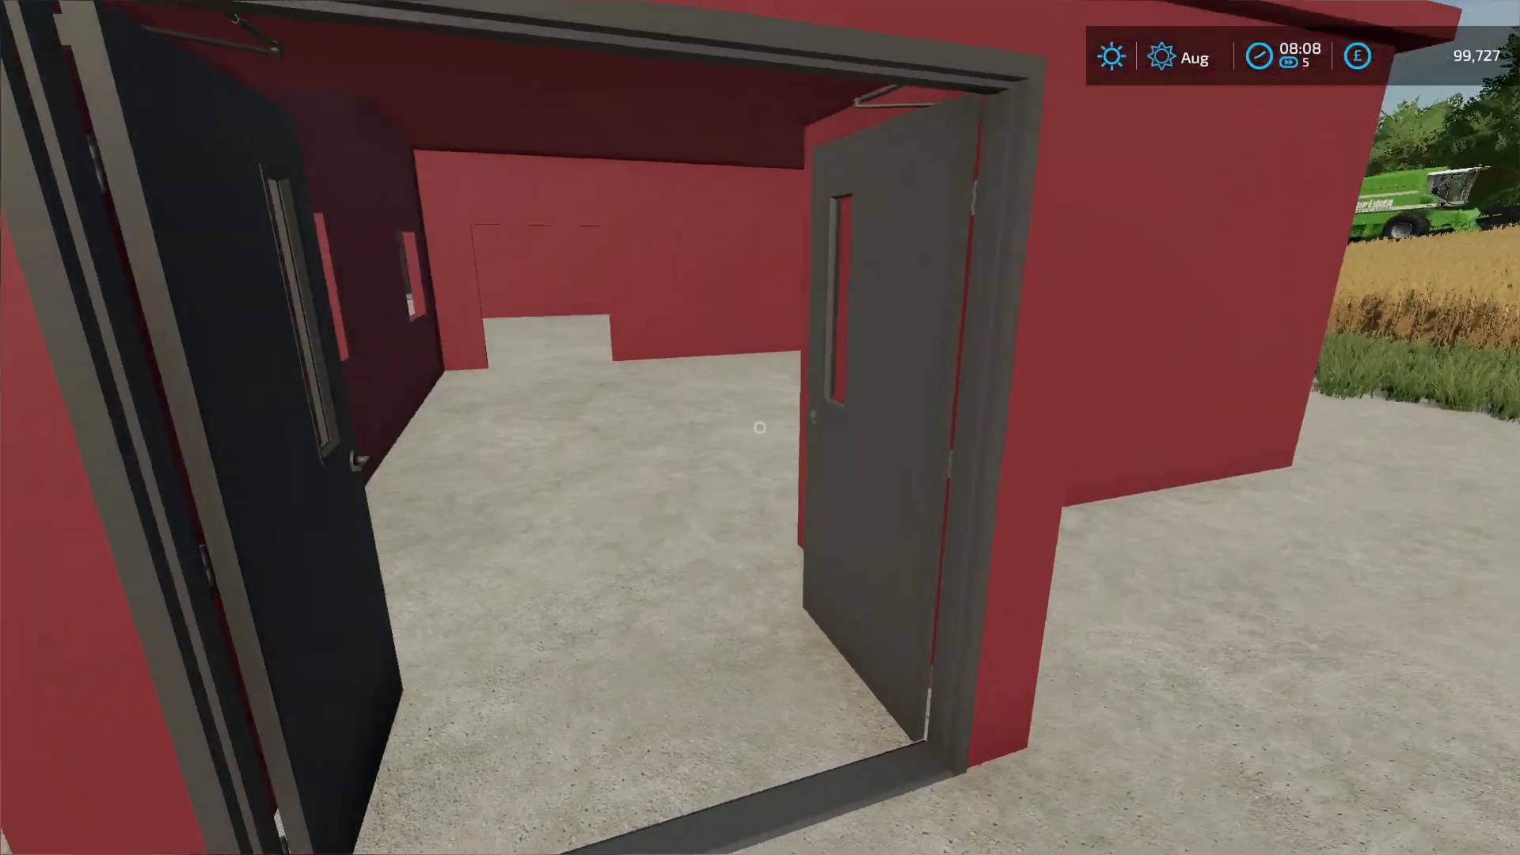
pyautogui.press('s')
pyautogui.press('w')
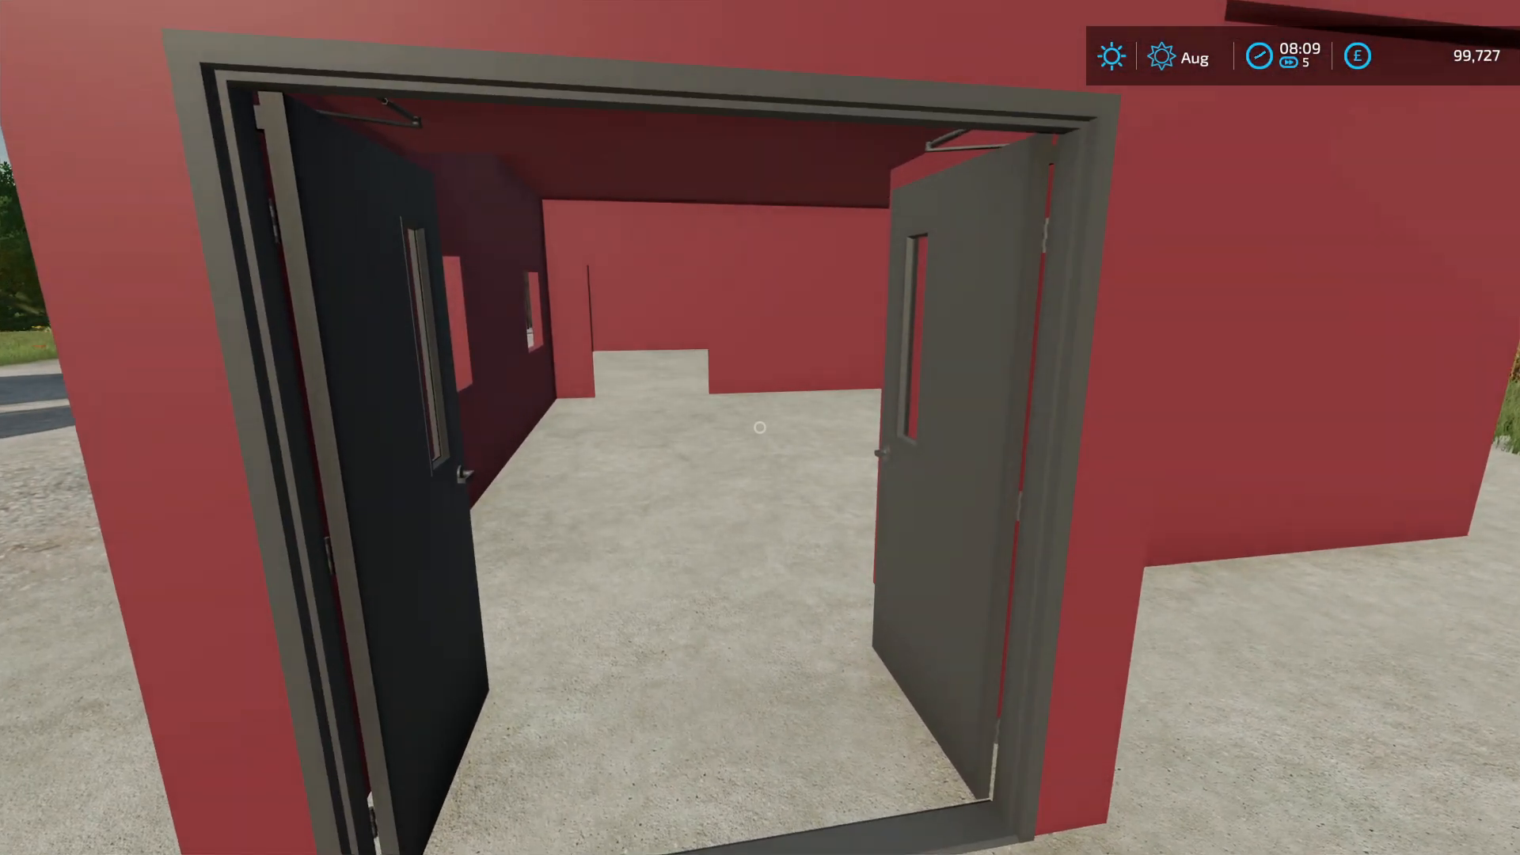
pyautogui.press('s')
pyautogui.press('a')
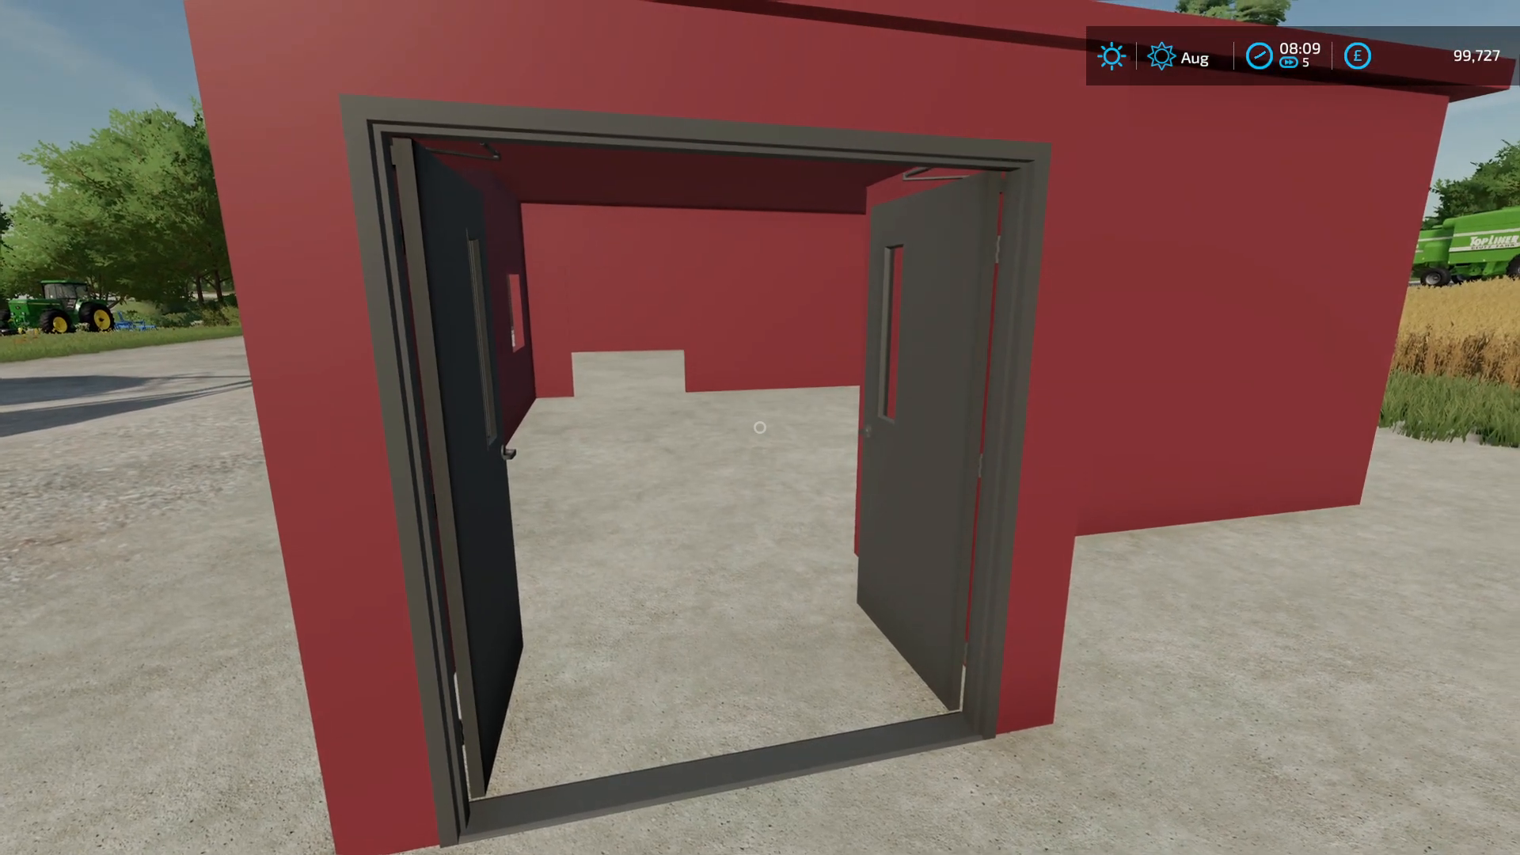
pyautogui.press('s')
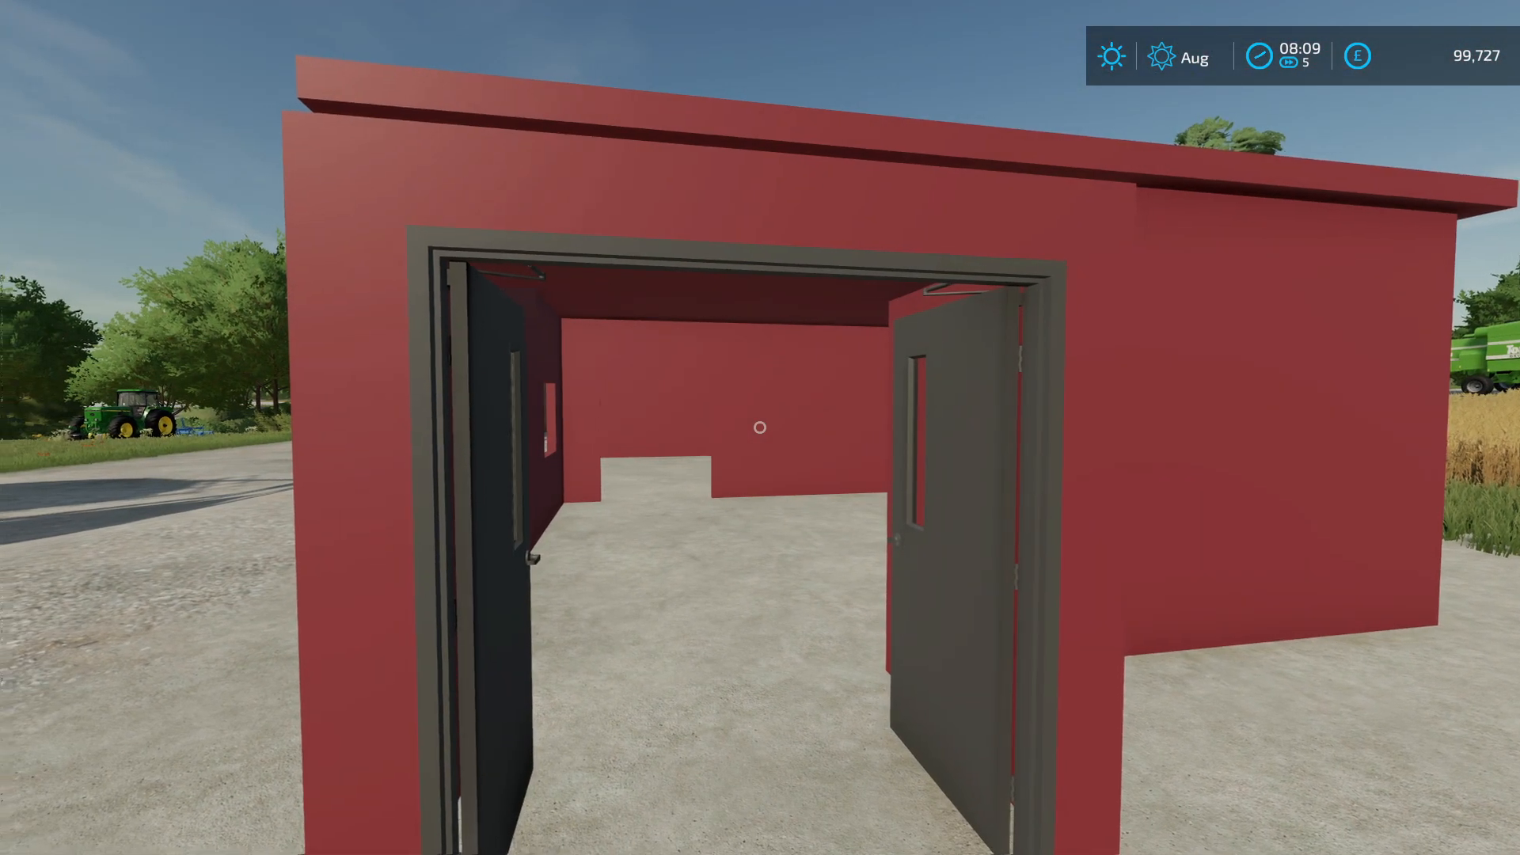
pyautogui.press('s')
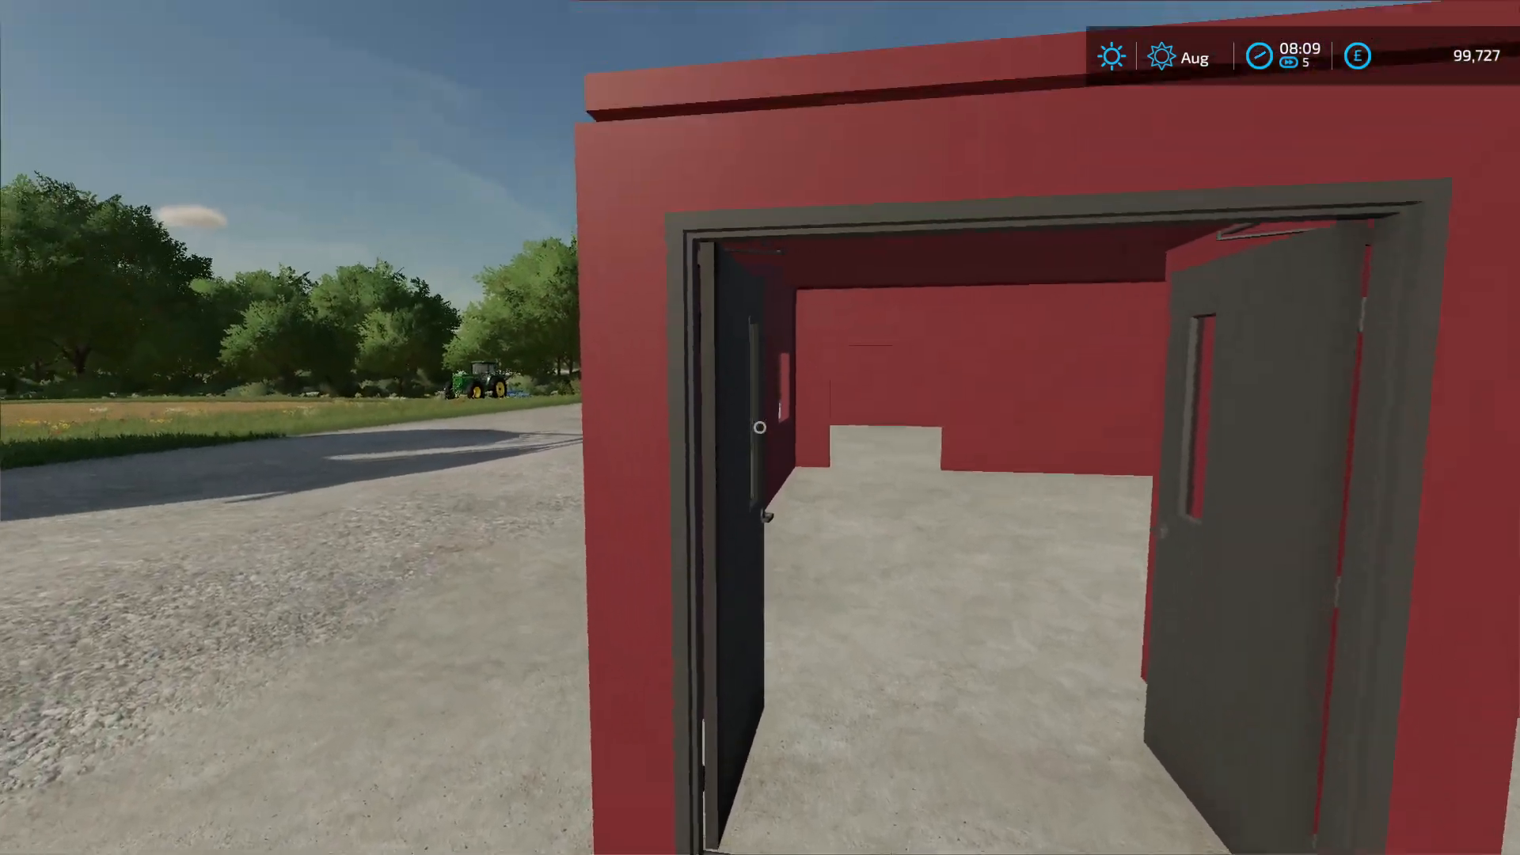
pyautogui.press('w')
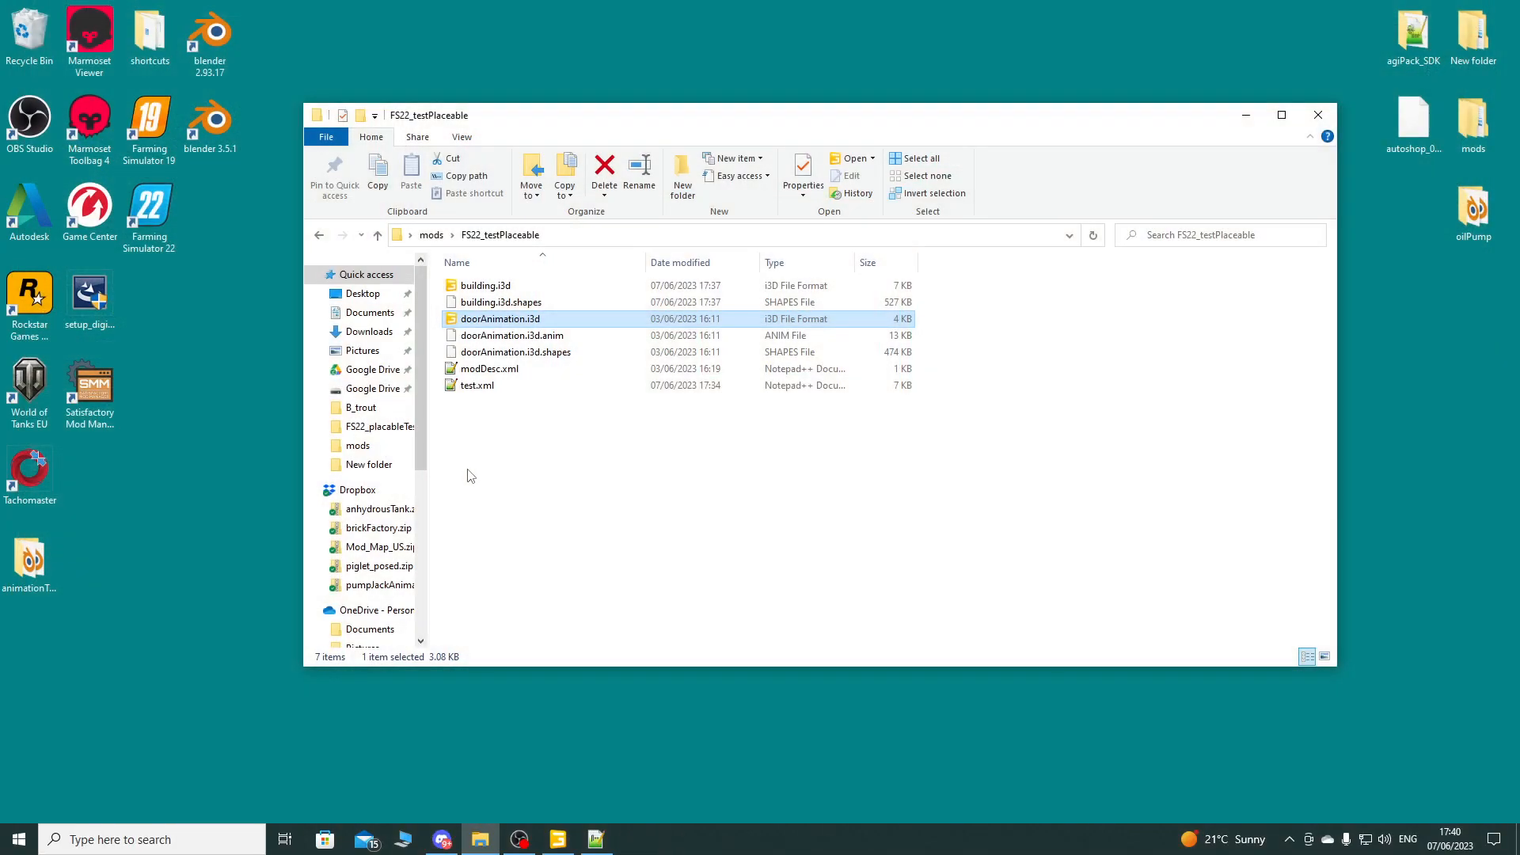
# Step: Switch to building.i3d in GIANTS Editor, collapse the door01 and door02 groups, and add a light to illuminate the scene
pyautogui.click(558, 839)
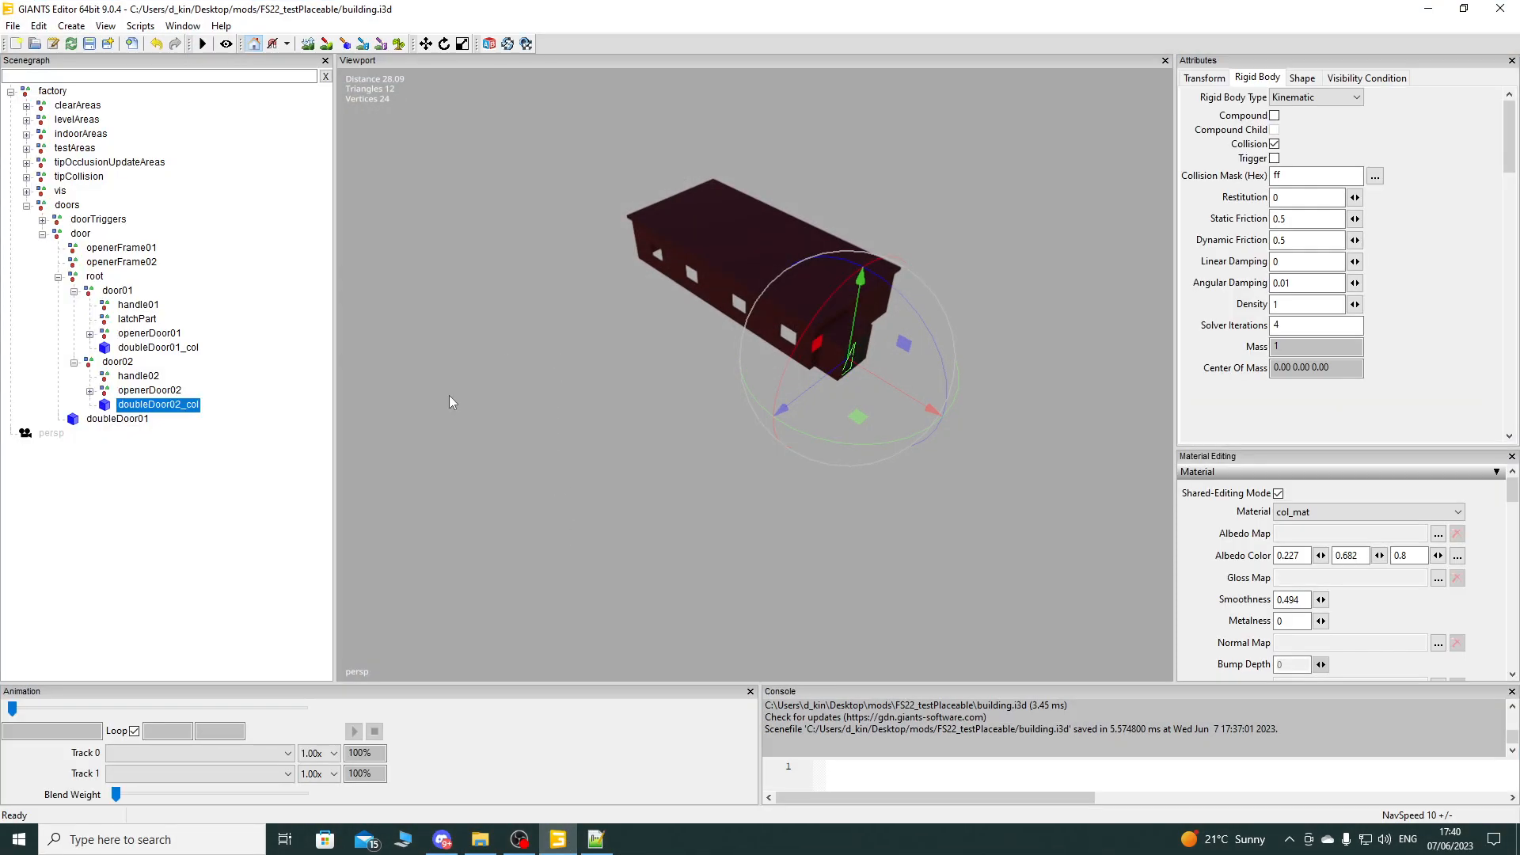
pyautogui.click(74, 291)
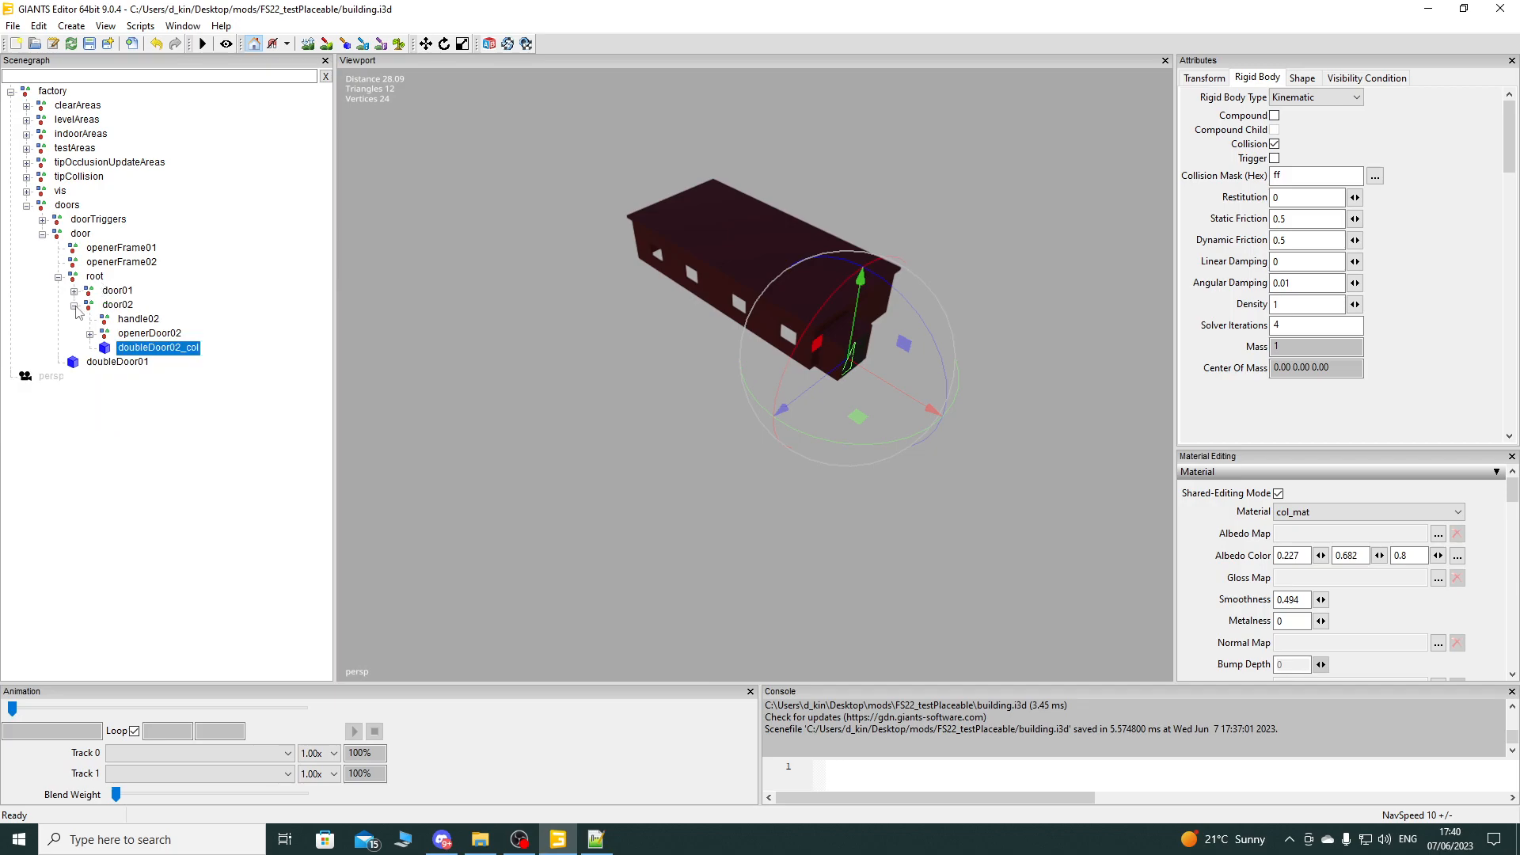
pyautogui.click(74, 306)
pyautogui.click(117, 291)
pyautogui.press('f')
pyautogui.keyDown('alt'); pyautogui.moveTo(714, 468); pyautogui.dragTo(768, 422); pyautogui.keyUp('alt')
pyautogui.scroll(-5, 737, 392)
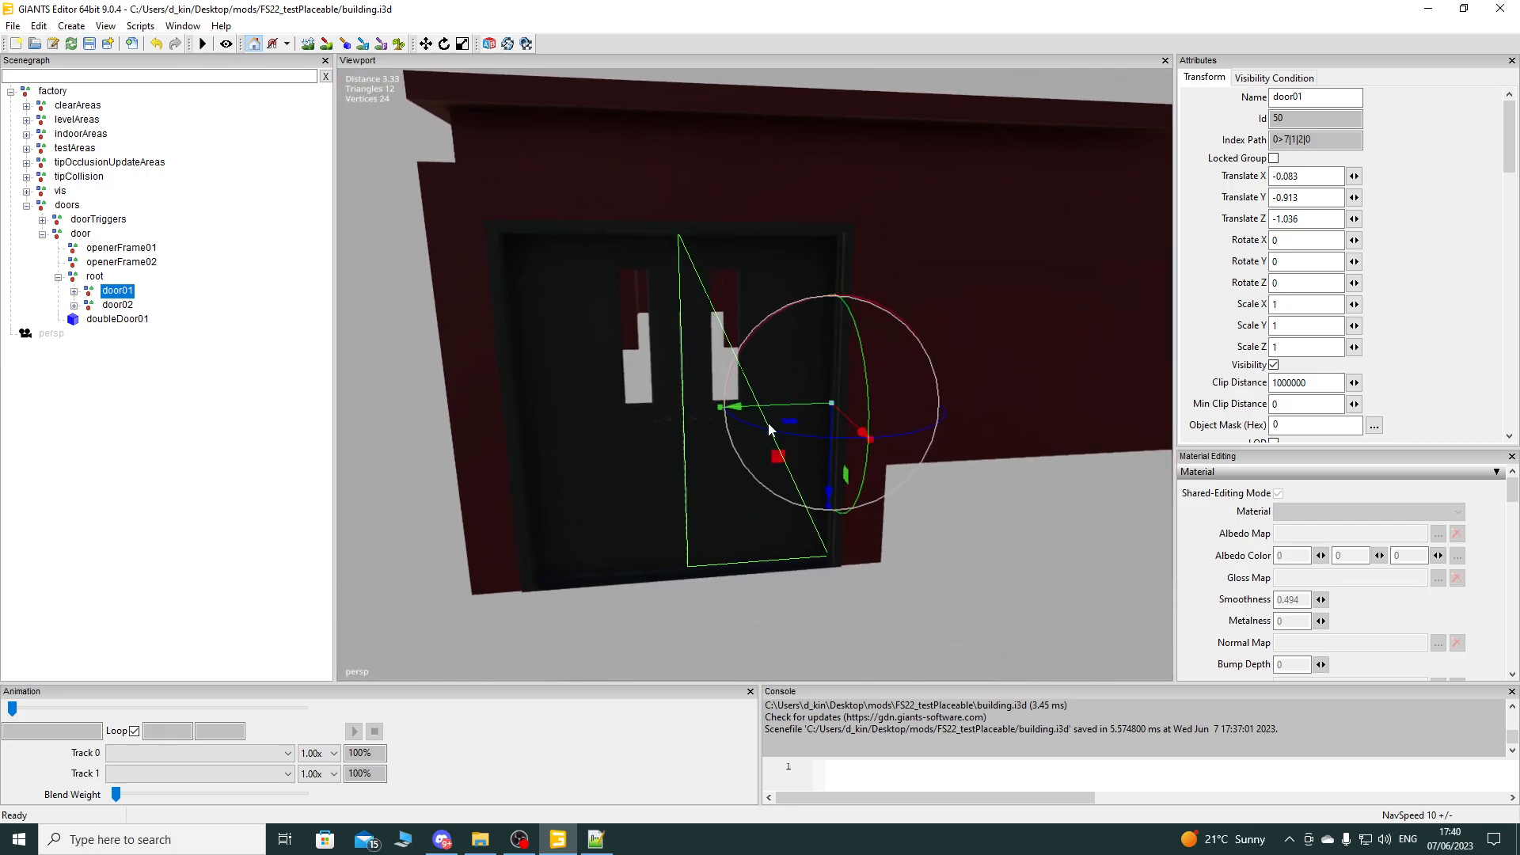
pyautogui.hotkey('ctrl', 'l')
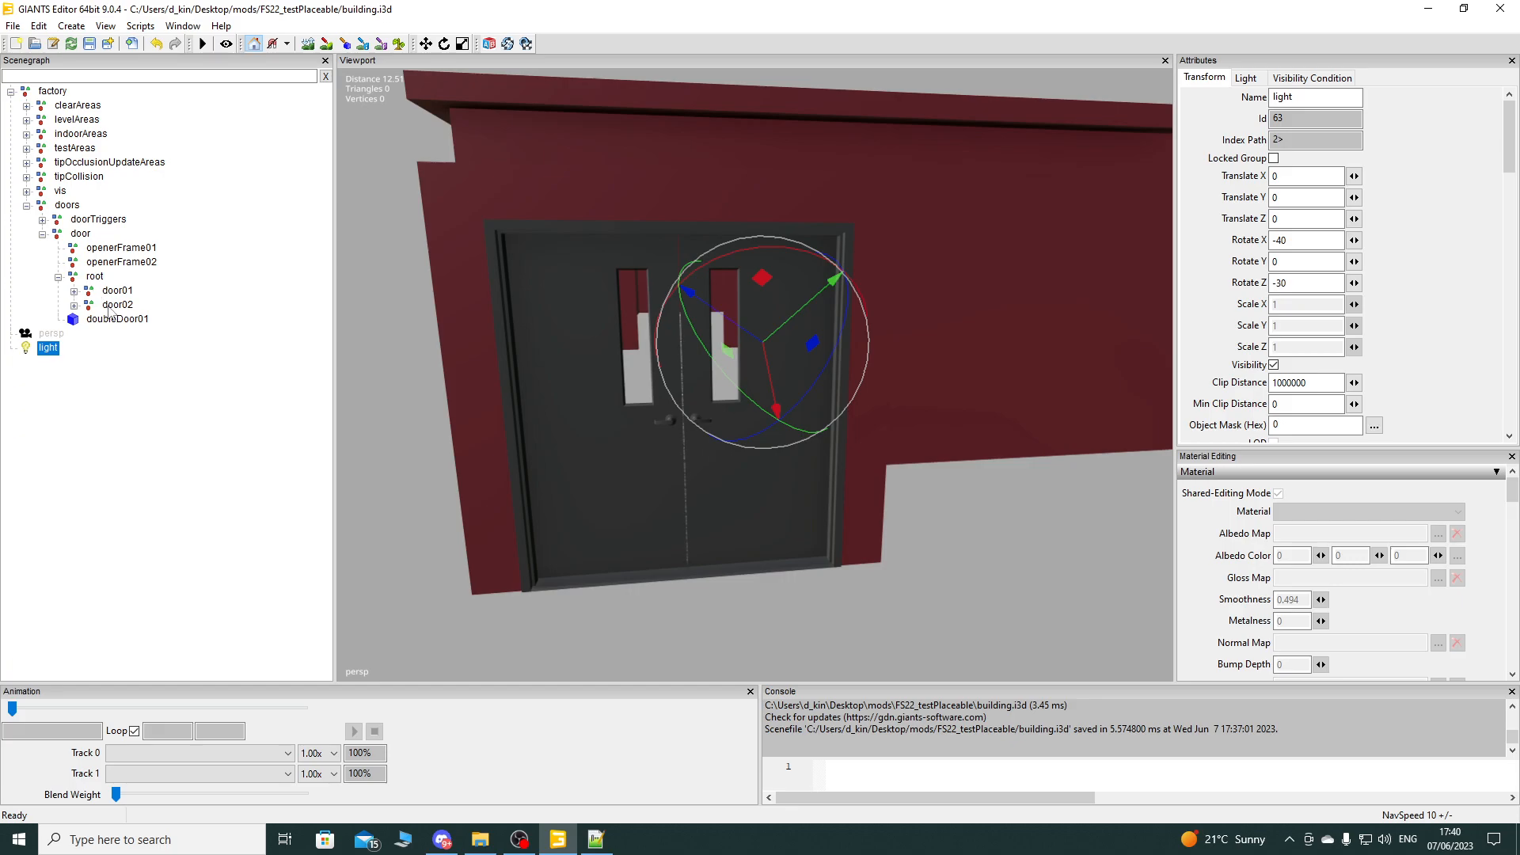
# Step: Try scaling the whole door group to 0.5 on the X, Y and Z axes, and undo the scaling
pyautogui.click(42, 235)
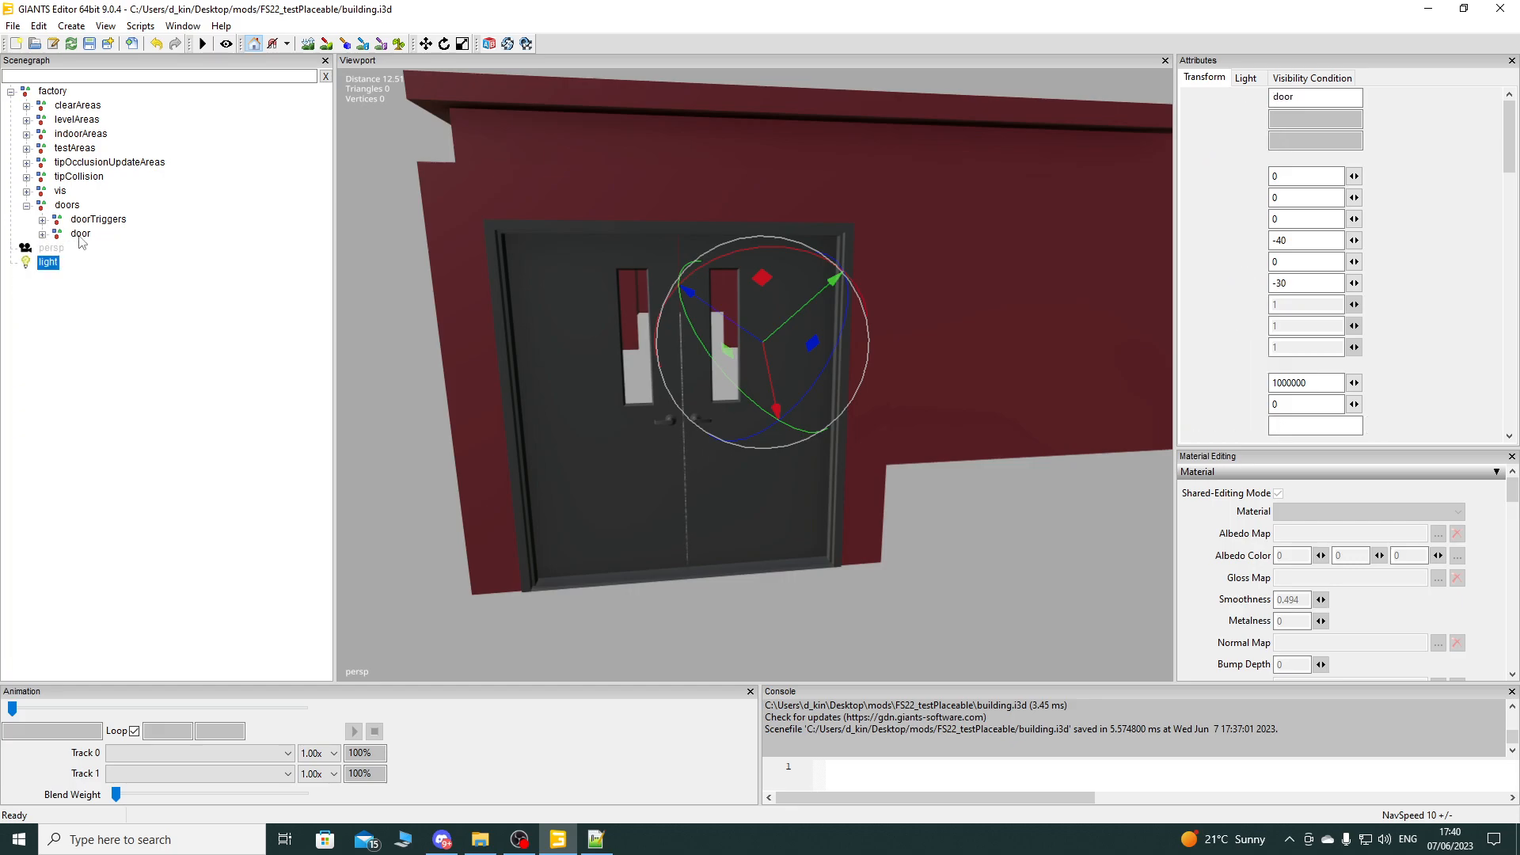
pyautogui.click(80, 235)
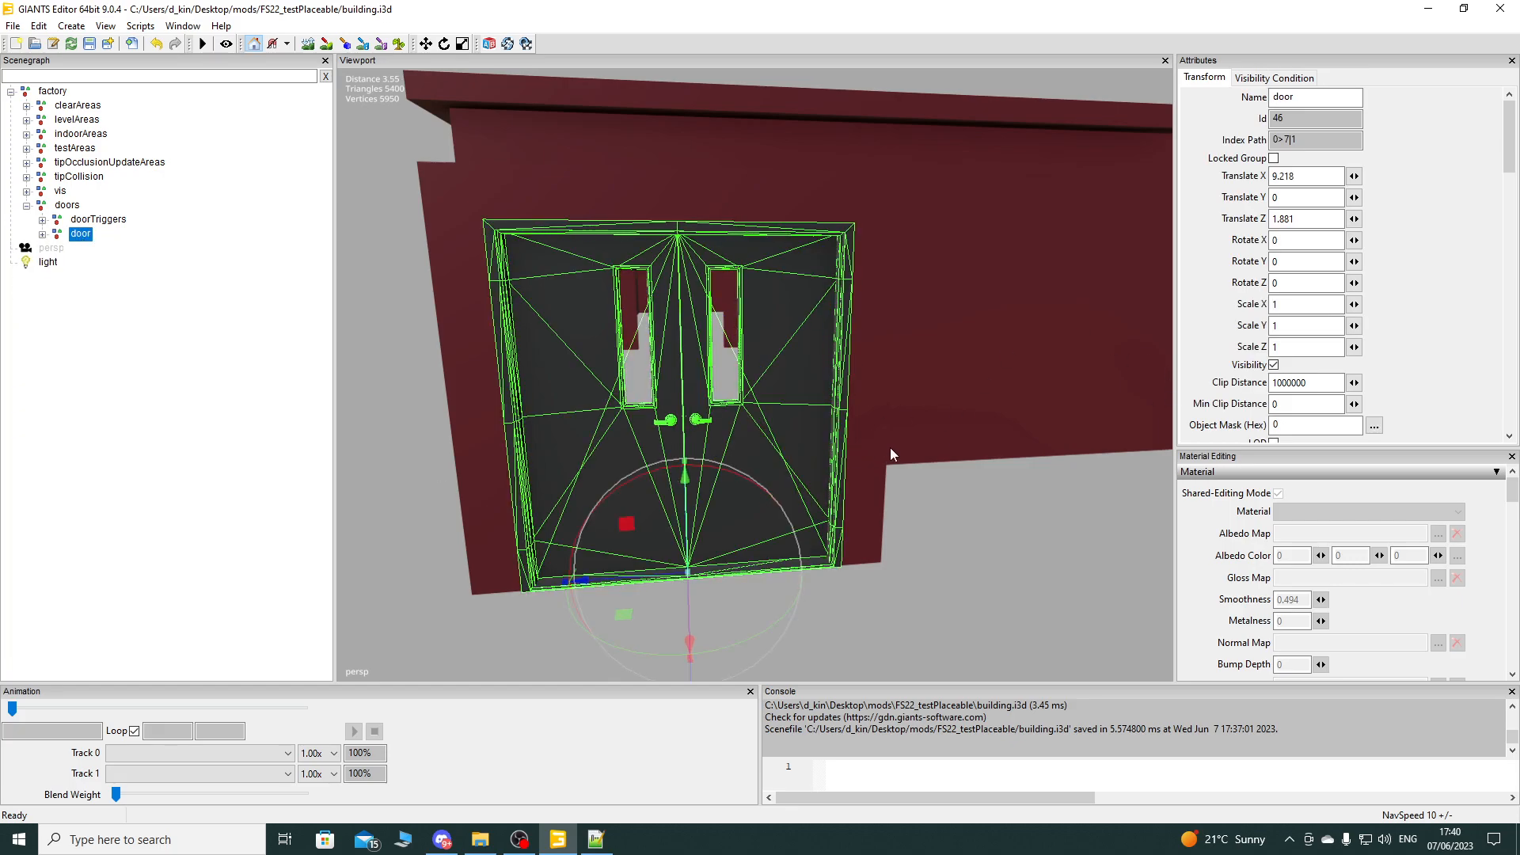
pyautogui.doubleClick(1310, 302)
pyautogui.write('.5')
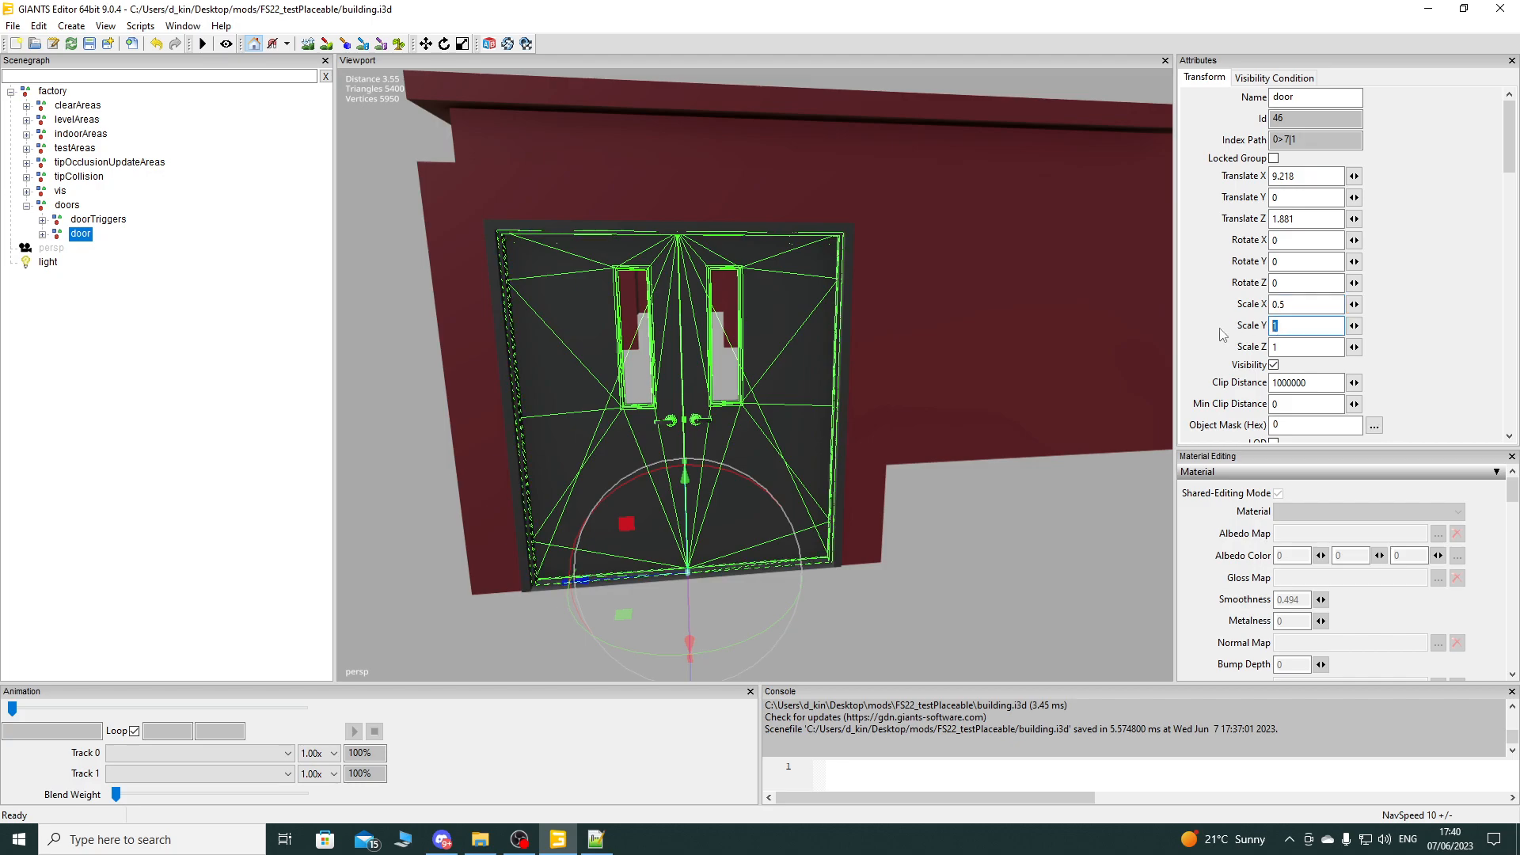
pyautogui.press('Tab')
pyautogui.write('.5')
pyautogui.press('Tab')
pyautogui.write('.5')
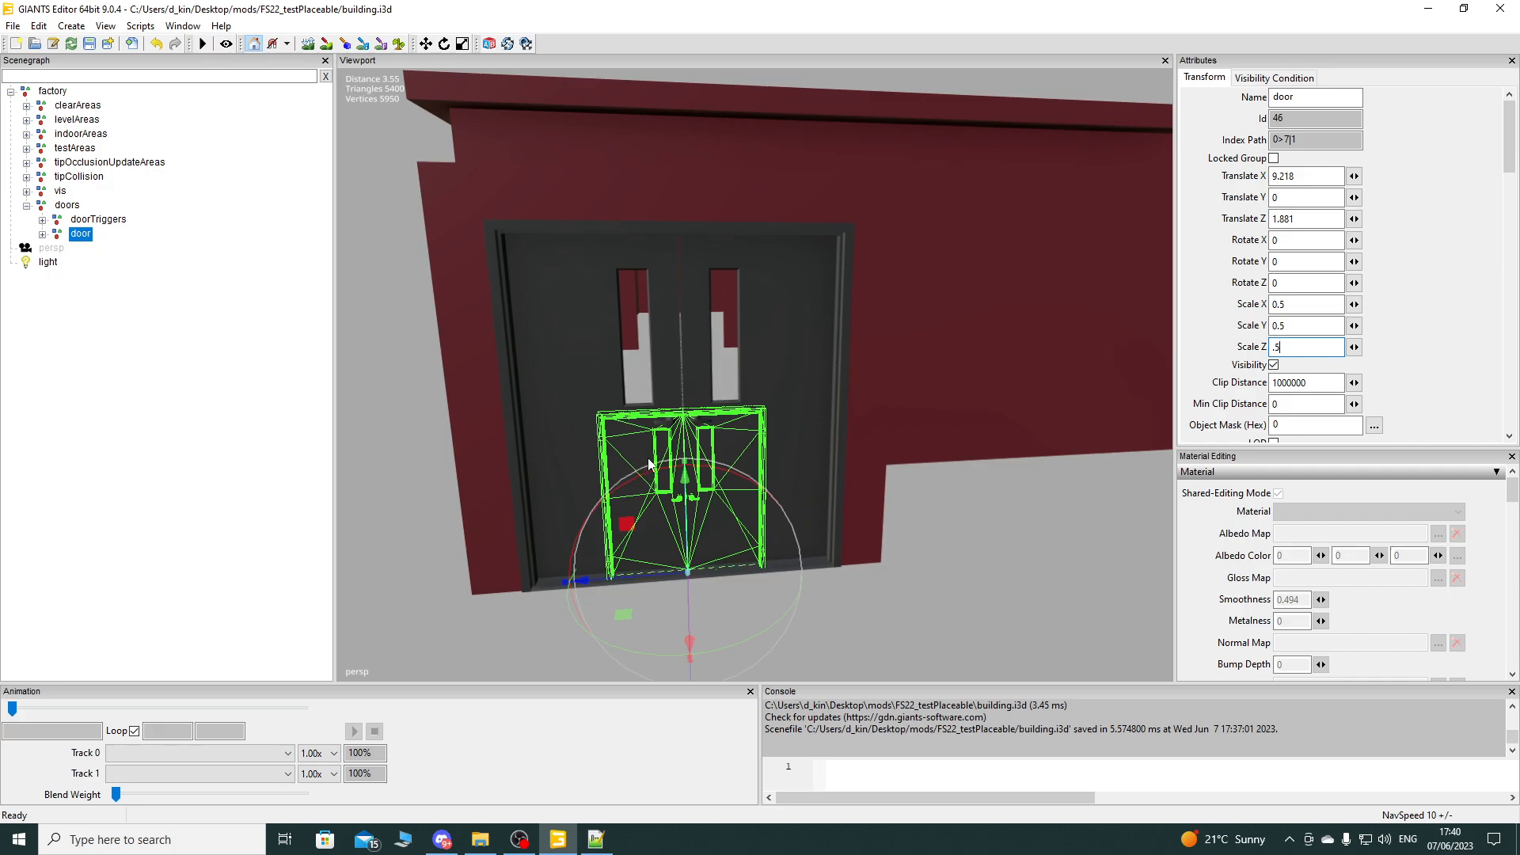
pyautogui.click(156, 43)
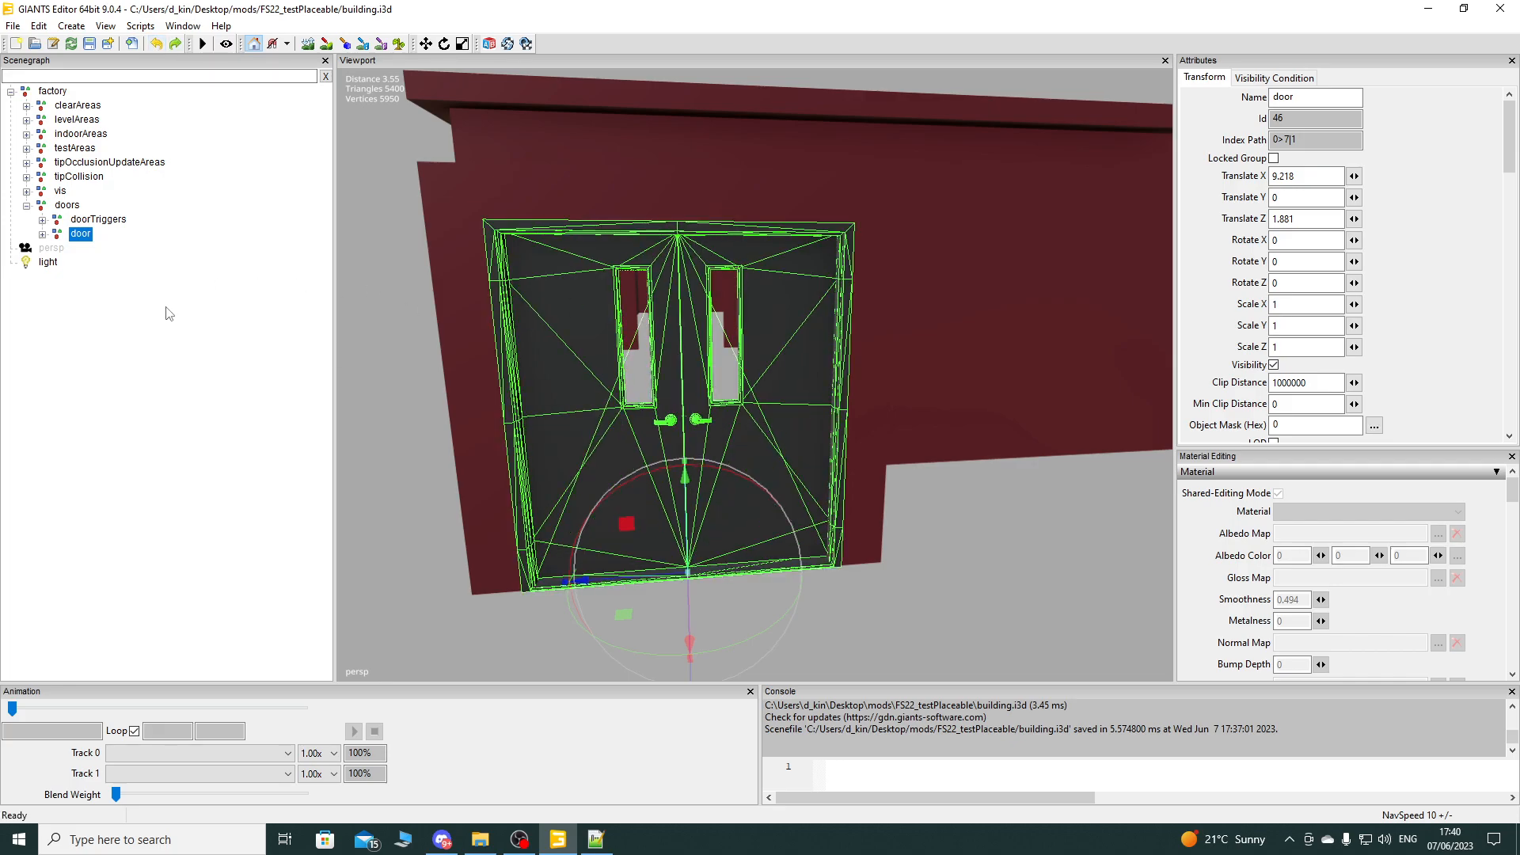
# Step: Create a transform group under doors and nest the door group inside it
pyautogui.click(169, 313)
pyautogui.click(71, 26)
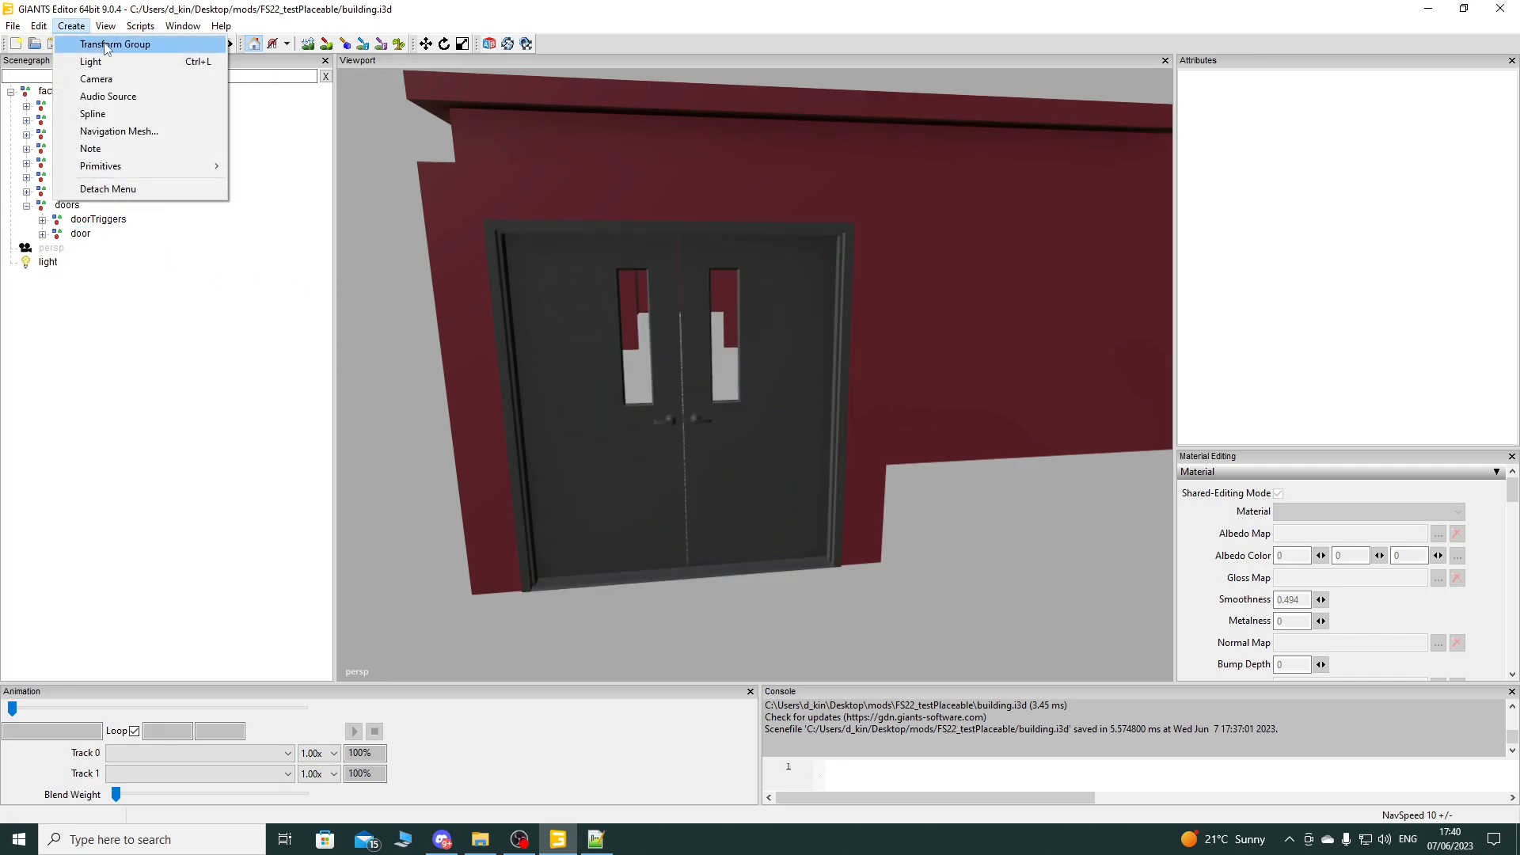
pyautogui.click(87, 40)
pyautogui.moveTo(65, 279); pyautogui.dragTo(92, 237)
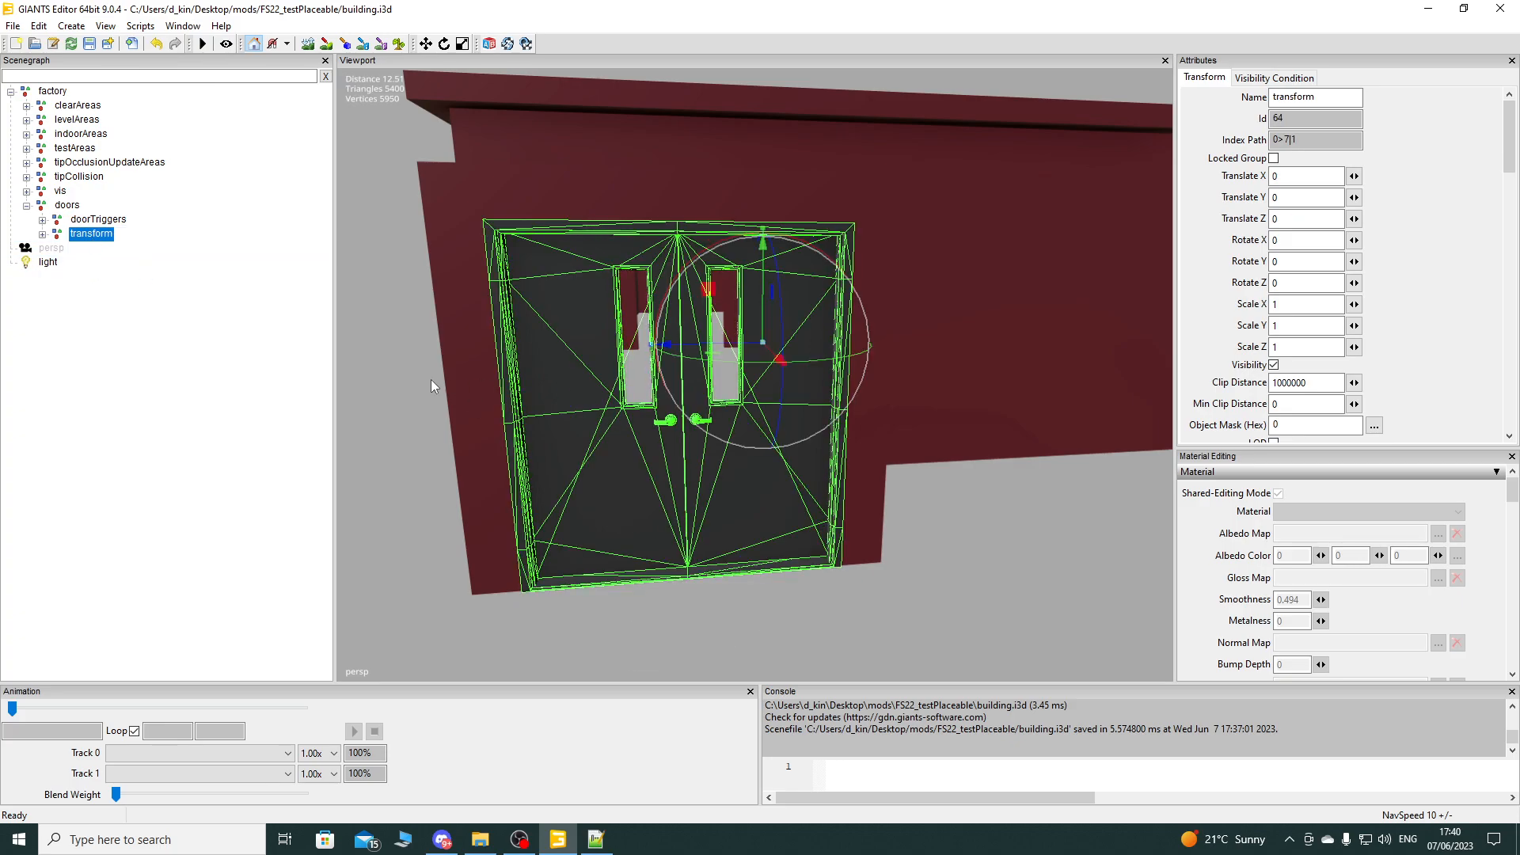
pyautogui.keyDown('alt'); pyautogui.moveTo(438, 380); pyautogui.dragTo(626, 415); pyautogui.keyUp('alt')
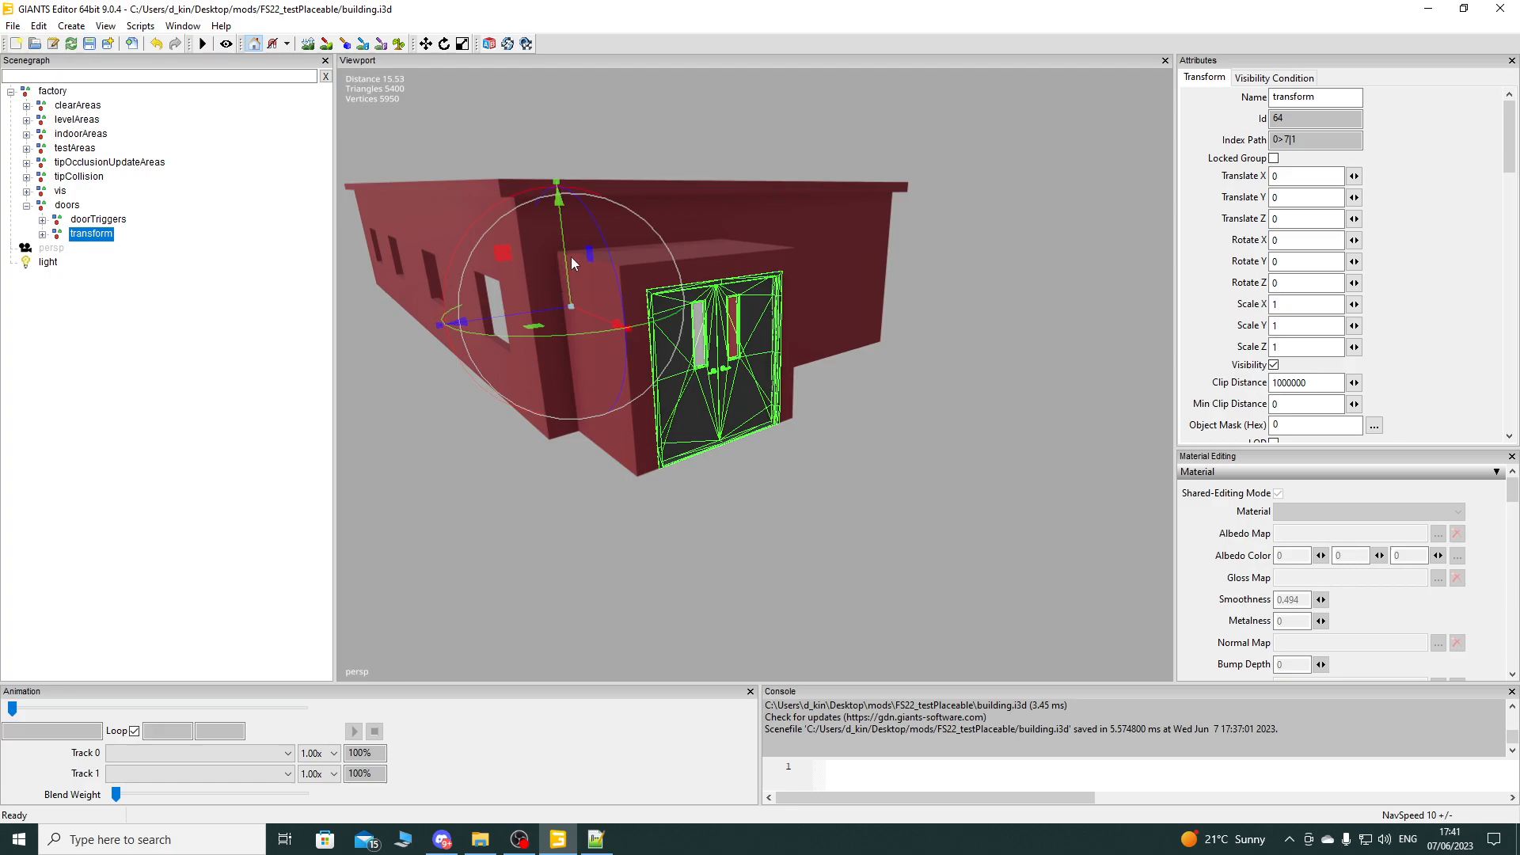
# Step: Try scaling the new transform group to about 0.572 on the X axis, and undo it
pyautogui.moveTo(628, 328); pyautogui.dragTo(615, 320)
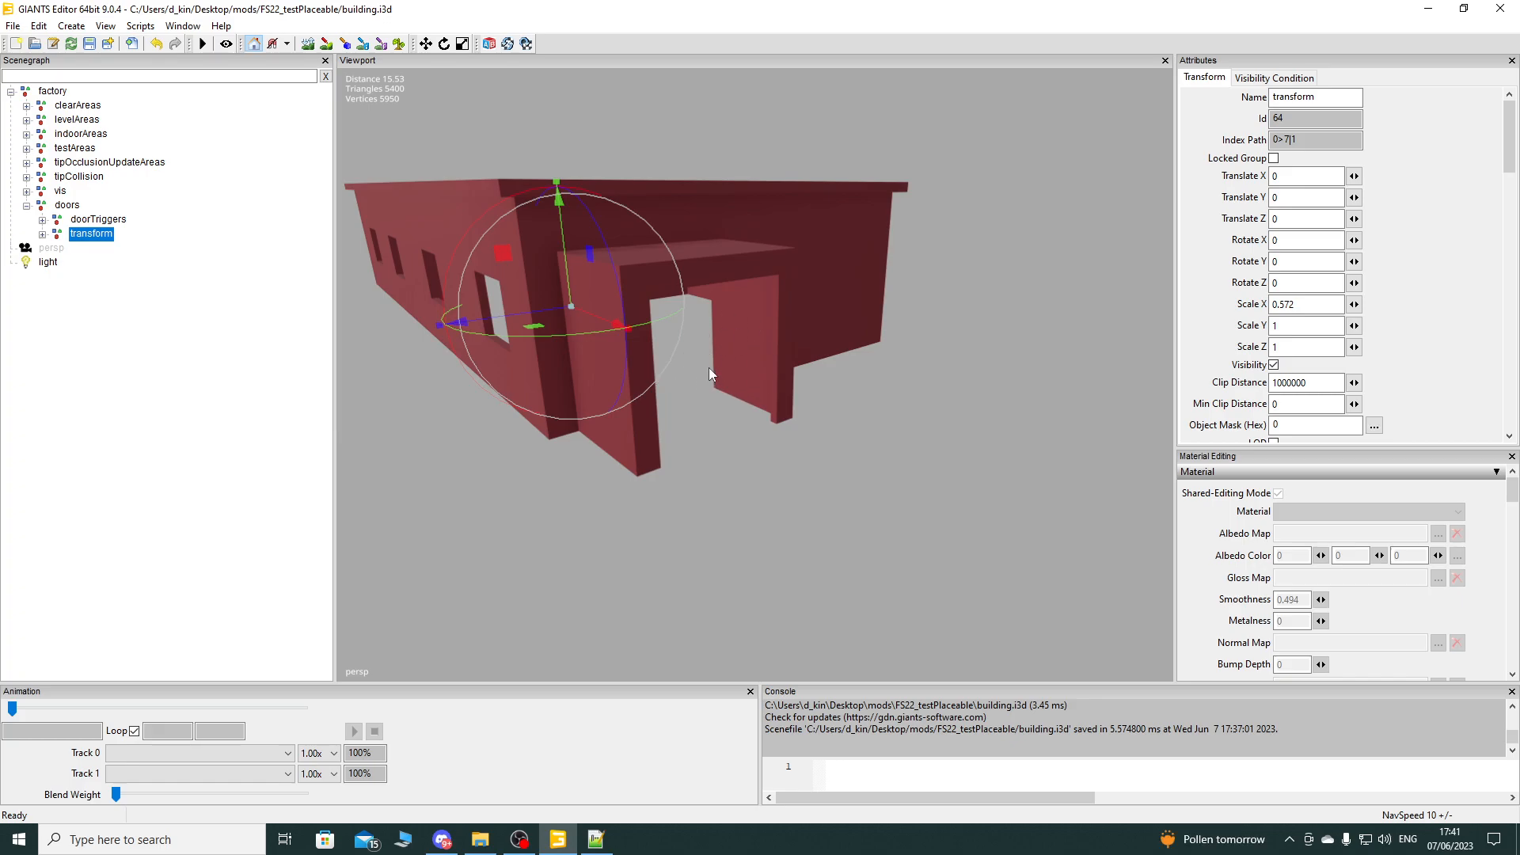
pyautogui.hotkey('ctrl', 'z')
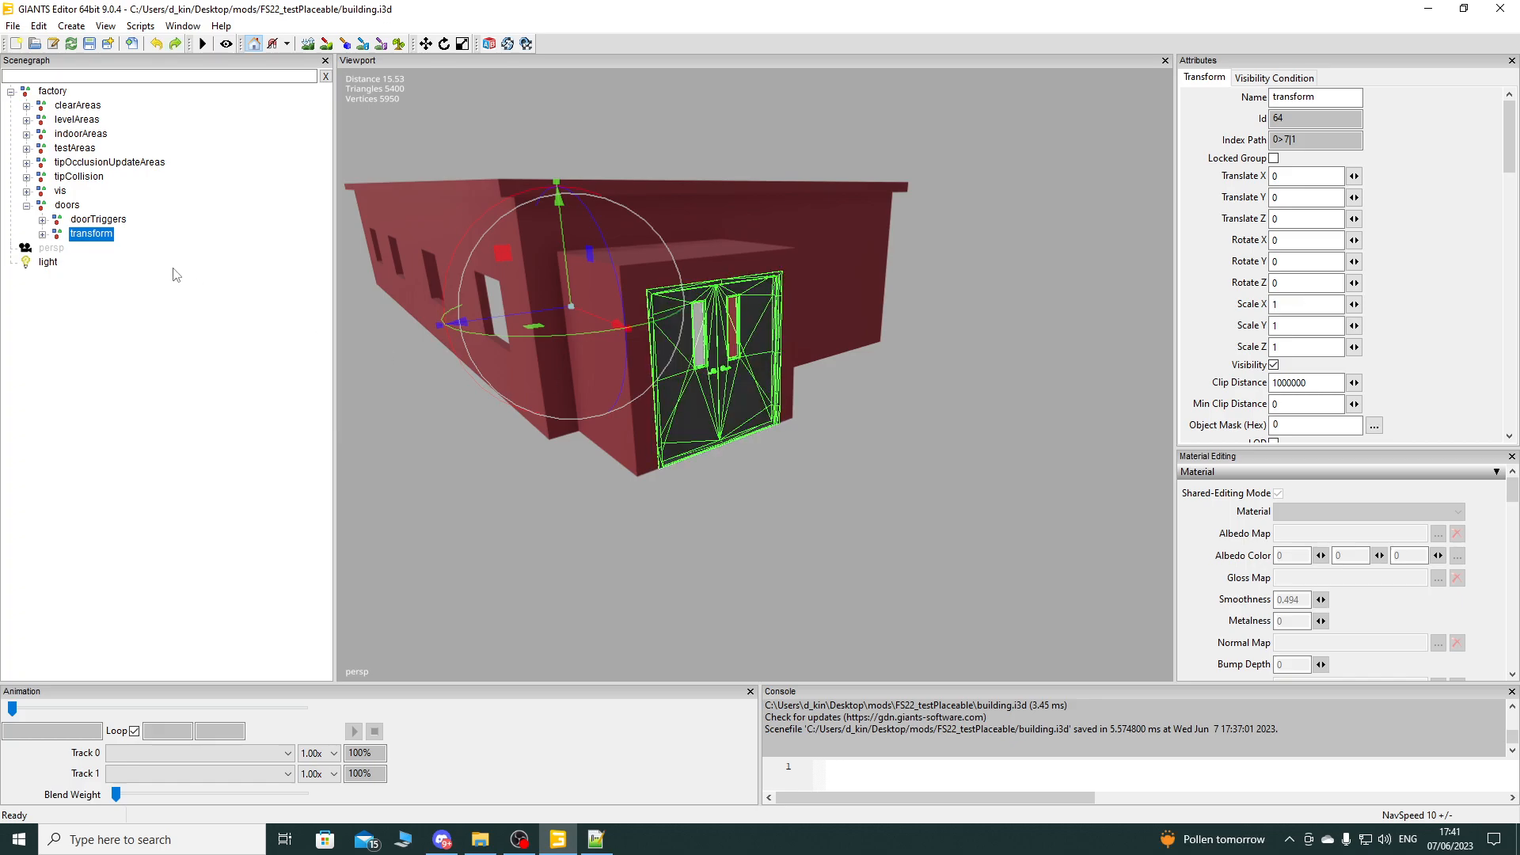
# Step: Match the transform group's position to the door group's at Translate X 9.218 and Z 1.881, and nest the door group back inside it
pyautogui.click(42, 235)
pyautogui.moveTo(96, 247); pyautogui.dragTo(101, 315)
pyautogui.click(90, 235)
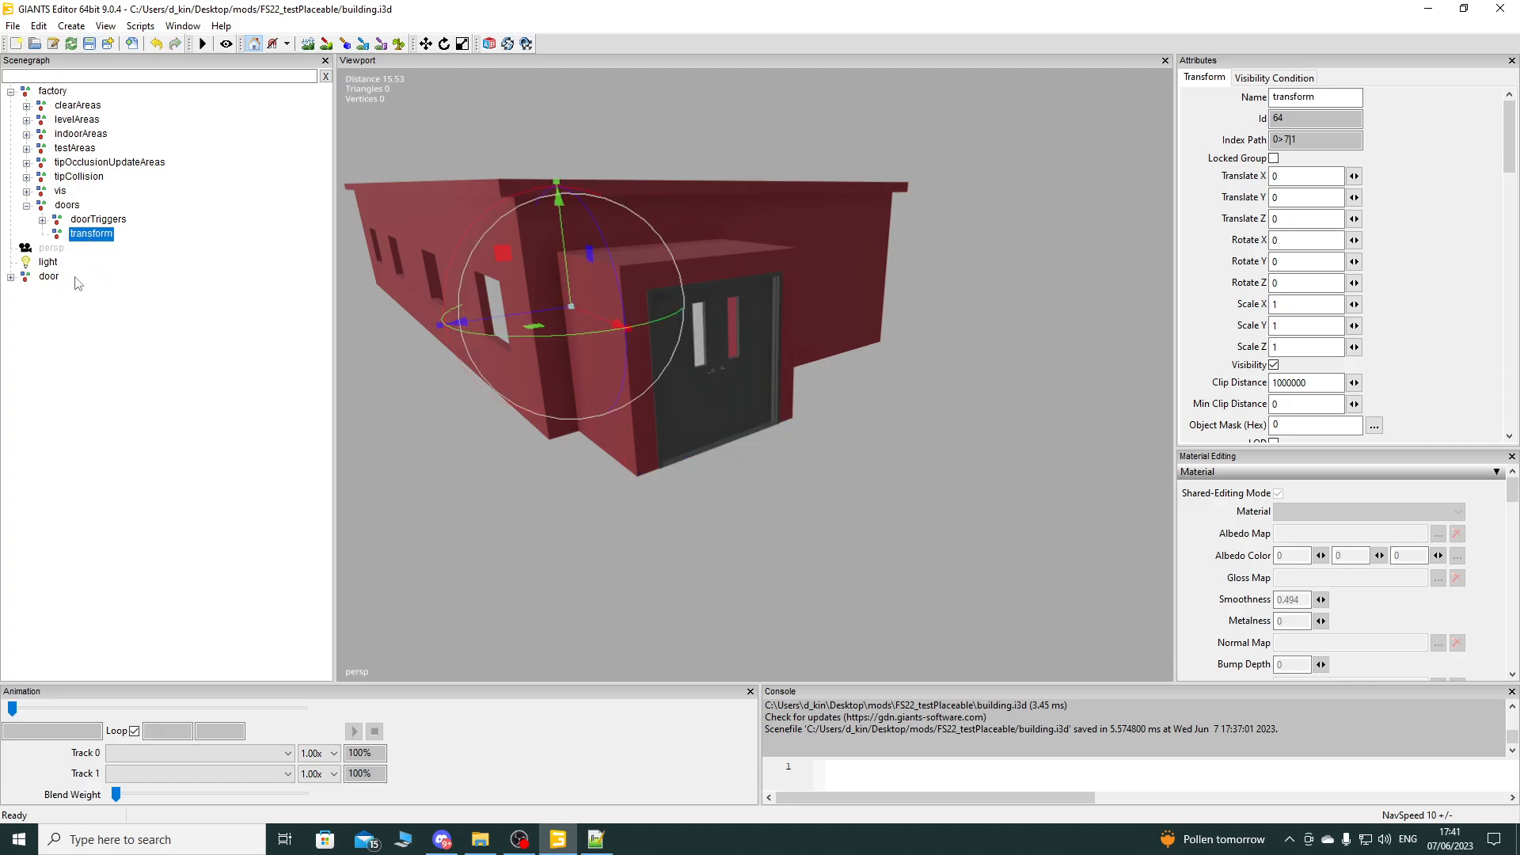
pyautogui.doubleClick(54, 278)
pyautogui.click(1316, 178)
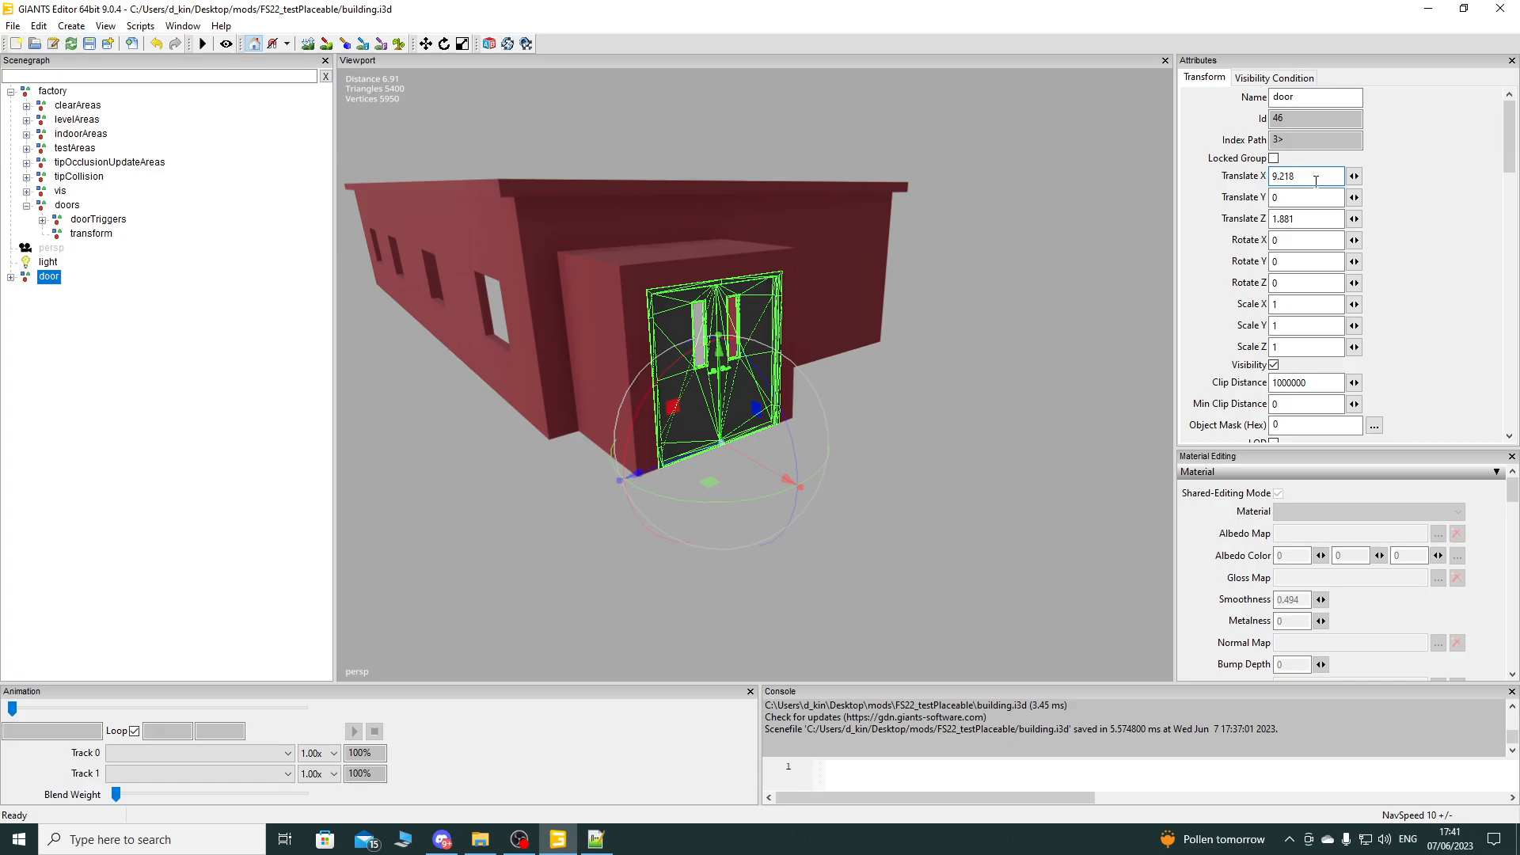
pyautogui.click(110, 236)
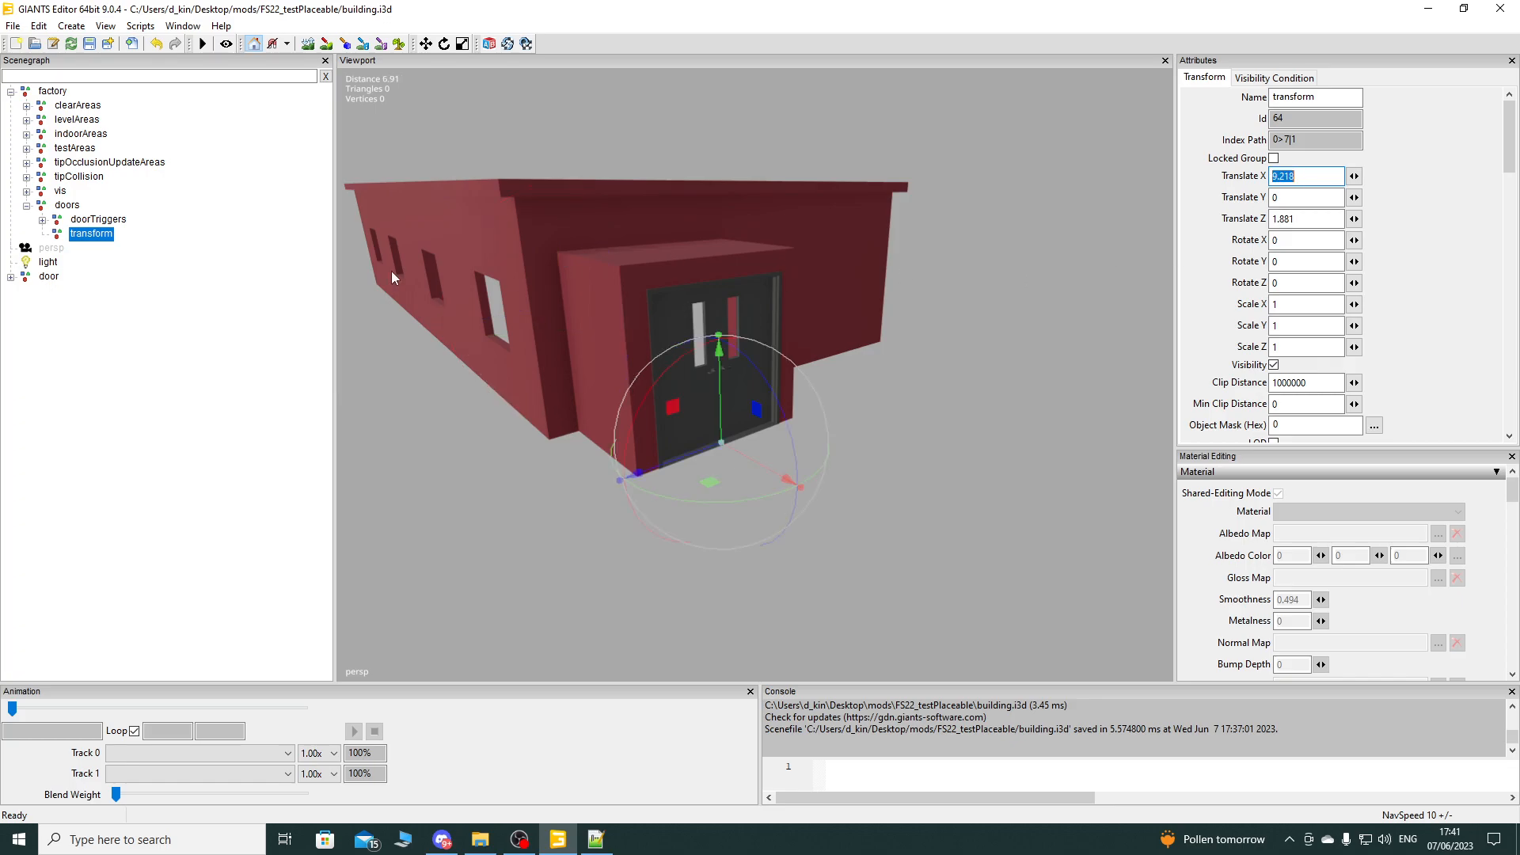
pyautogui.moveTo(46, 278); pyautogui.dragTo(91, 236)
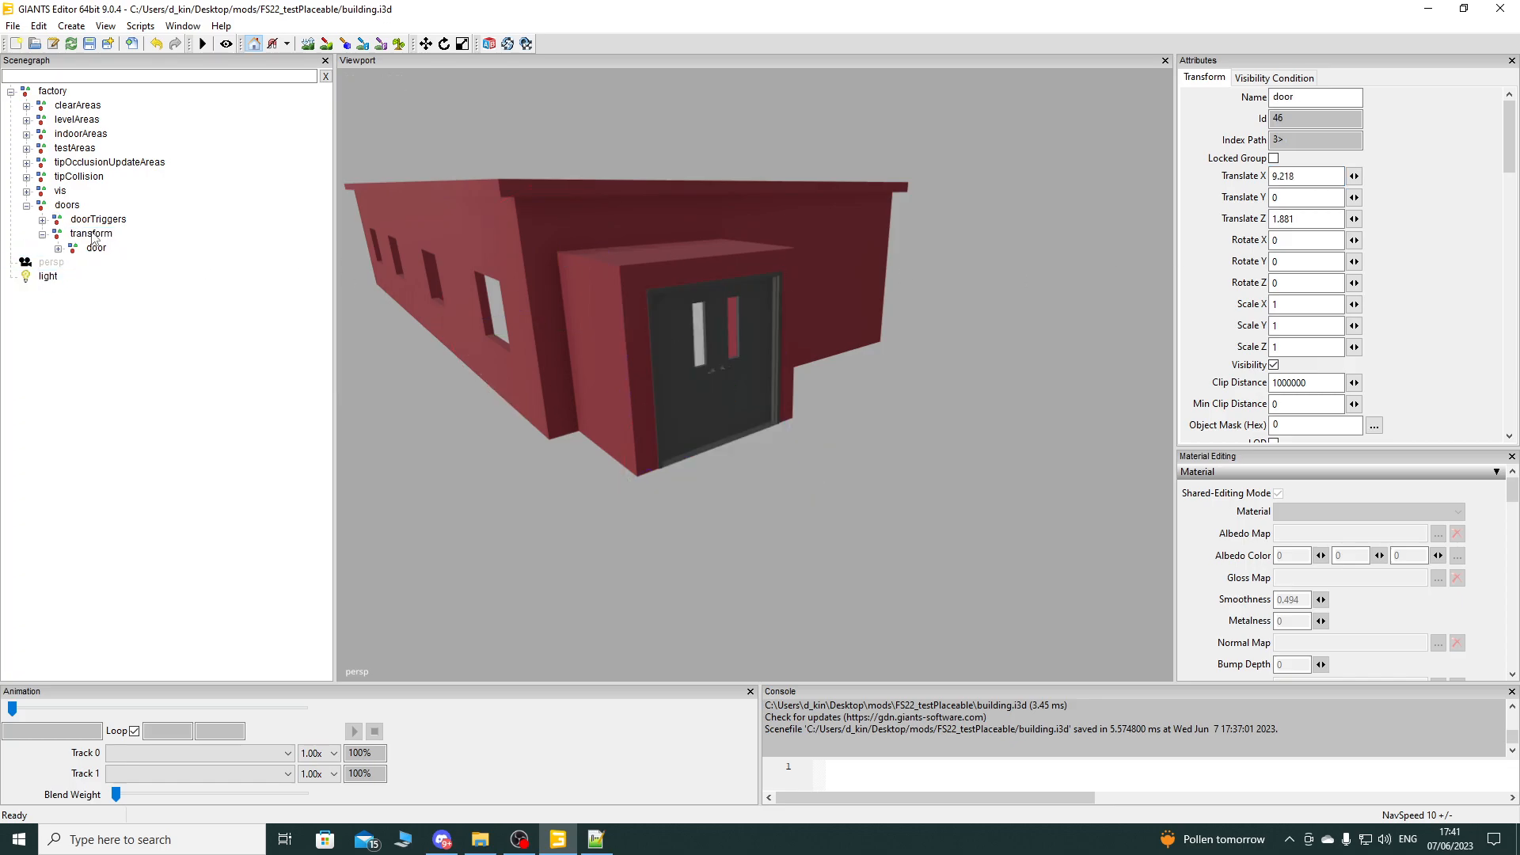
pyautogui.click(91, 234)
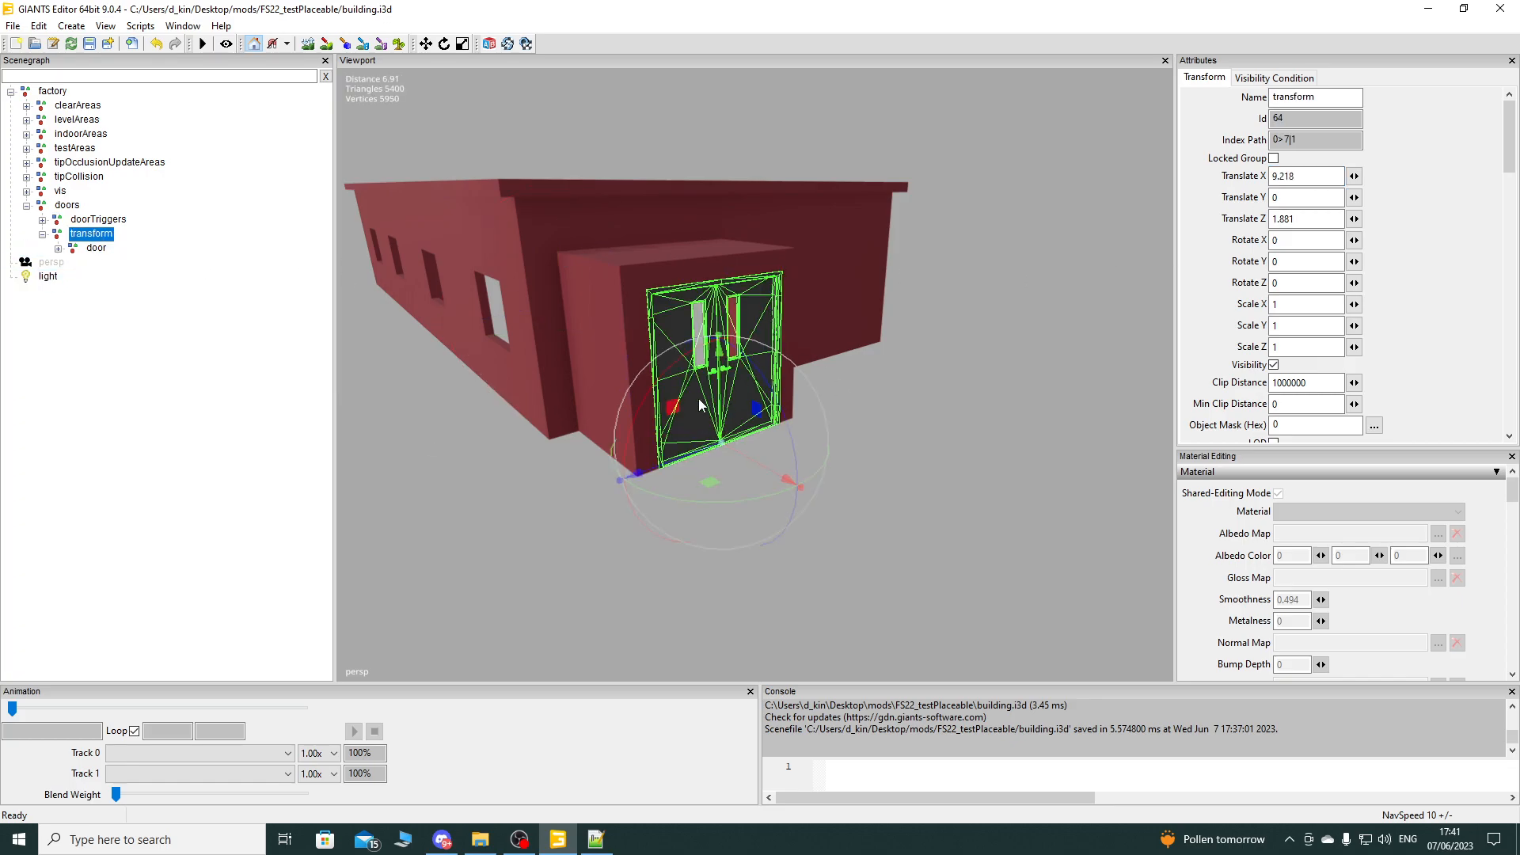
# Step: Set the transform group's scale to 0.5 on the X, Y and Z axes
pyautogui.click(92, 249)
pyautogui.click(86, 236)
pyautogui.moveTo(1286, 304); pyautogui.dragTo(1180, 303)
pyautogui.write('.5')
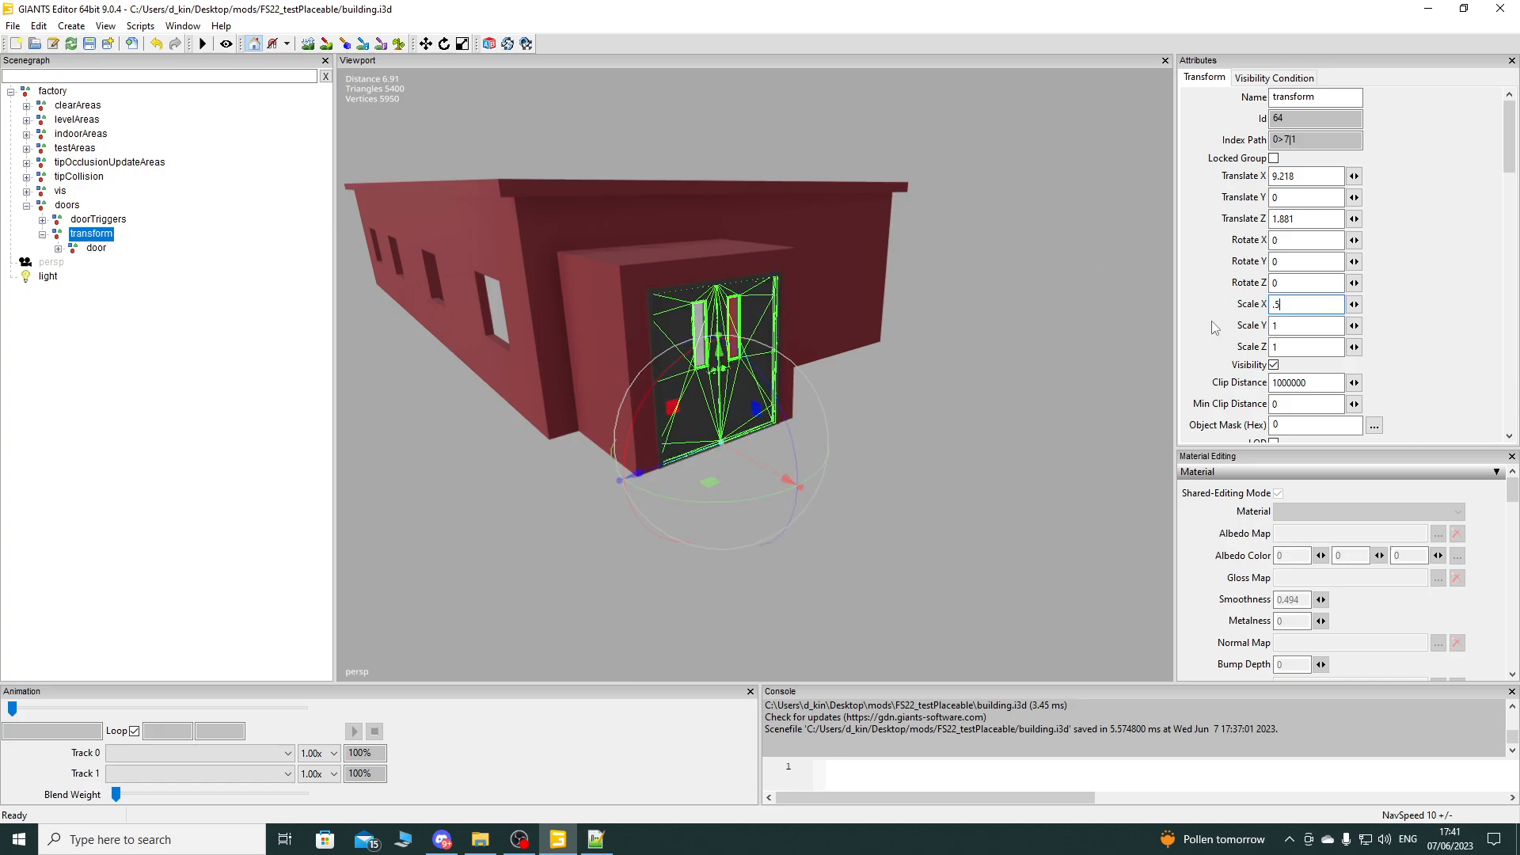
pyautogui.moveTo(1276, 327); pyautogui.dragTo(1216, 334)
pyautogui.write('.5')
pyautogui.press('Tab')
pyautogui.write('.5')
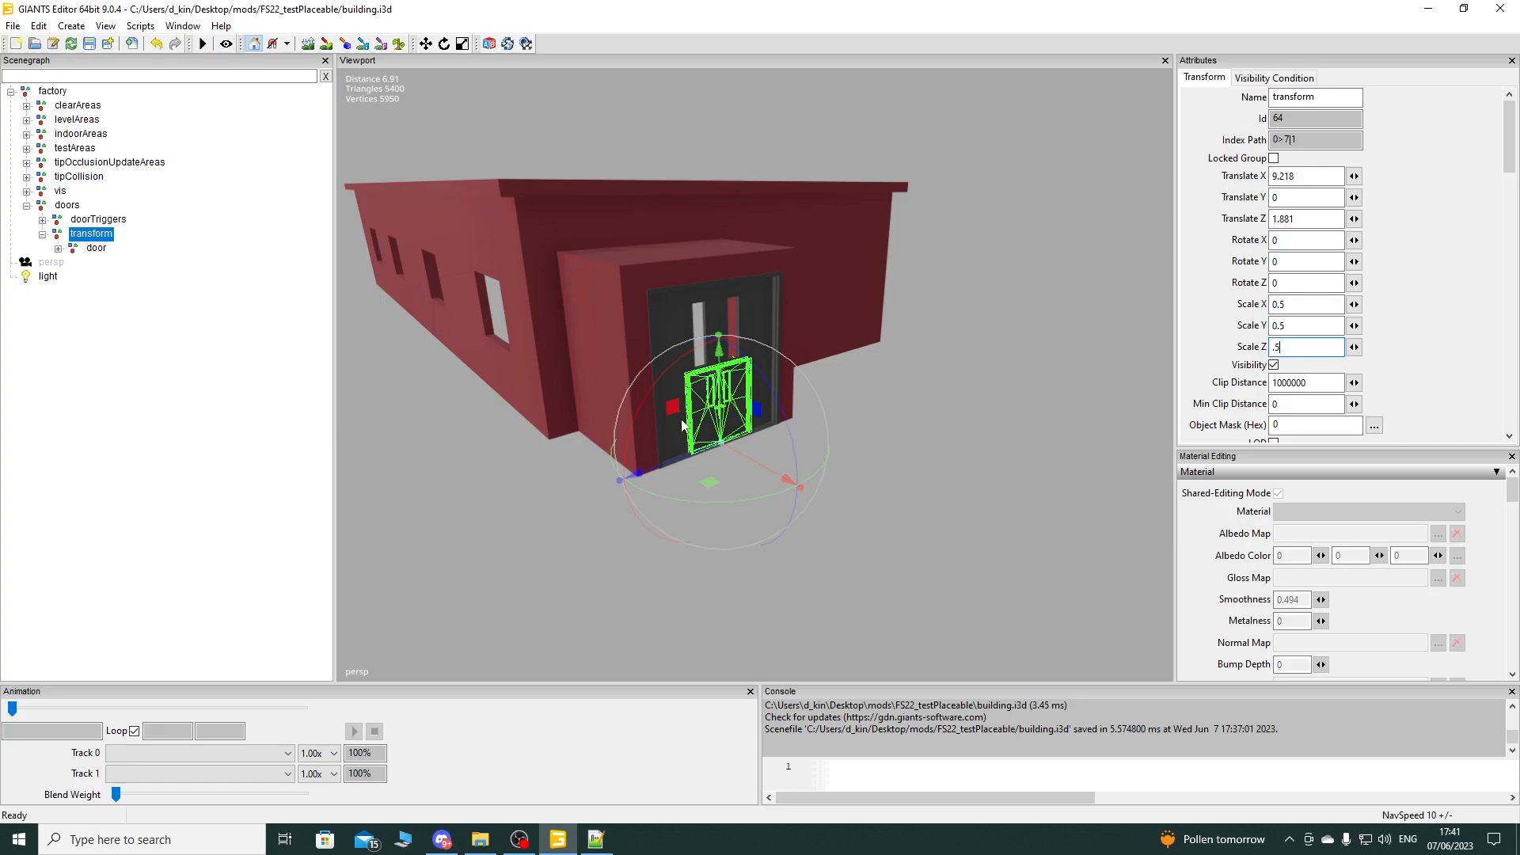
# Step: Examine the scaled-down door against the doorway from outside and inside the entrance
pyautogui.scroll(4, 706, 431)
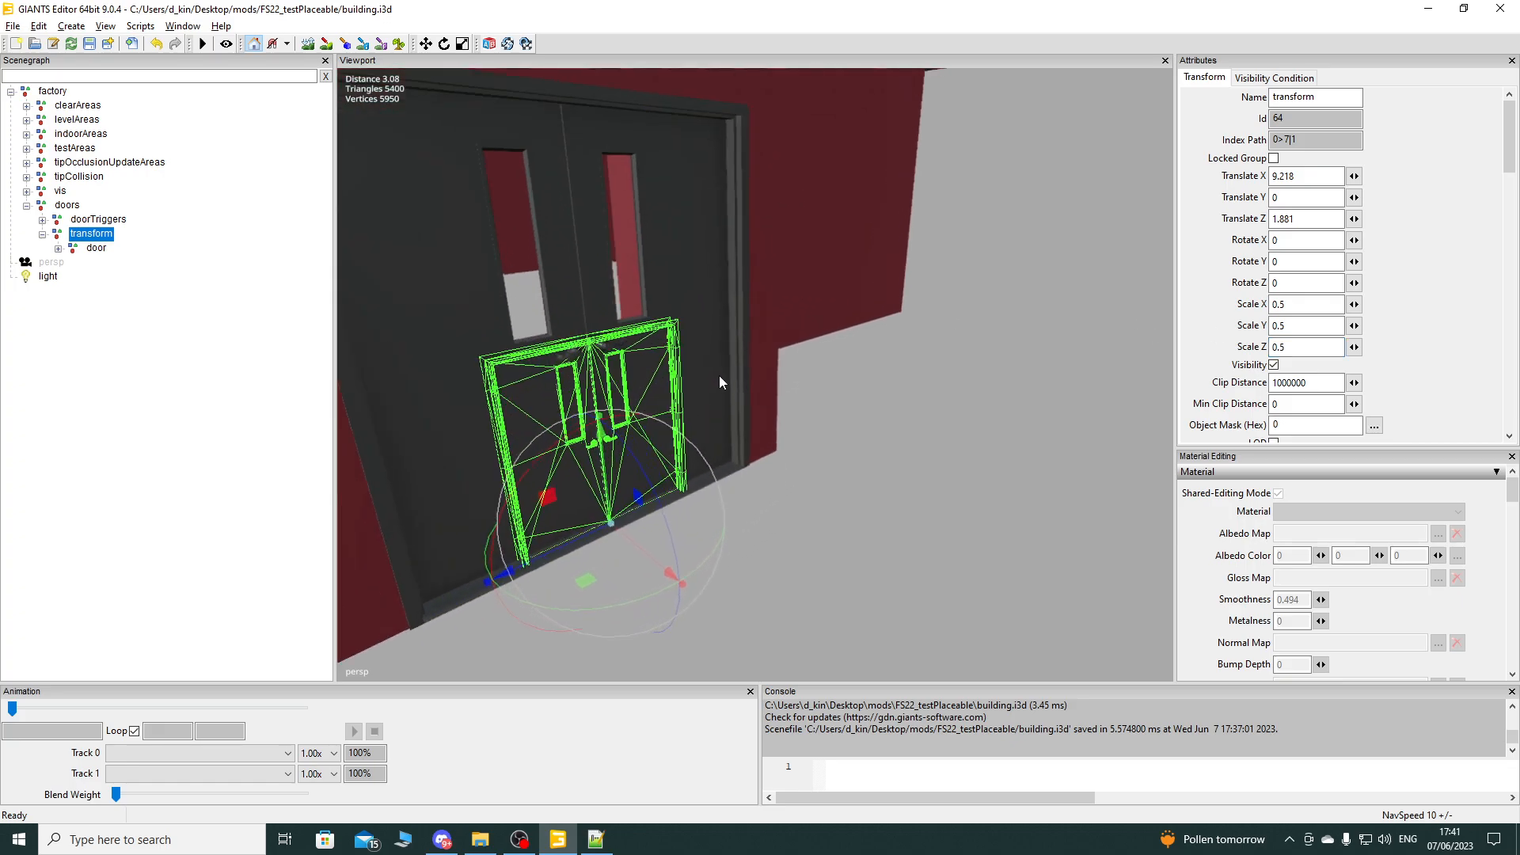
pyautogui.keyDown('alt'); pyautogui.moveTo(720, 377); pyautogui.dragTo(819, 348); pyautogui.keyUp('alt')
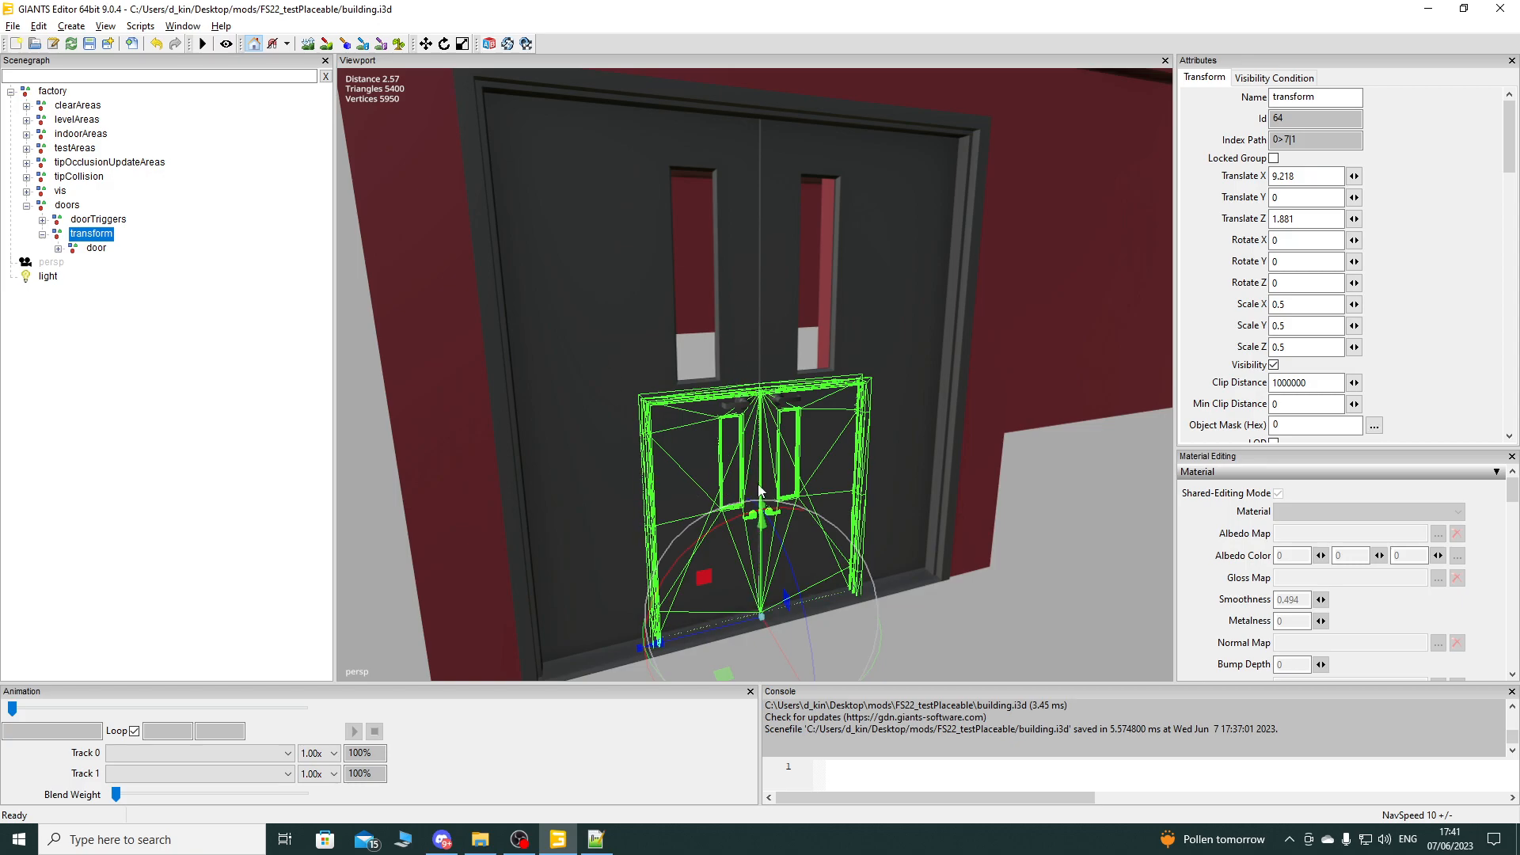
pyautogui.scroll(4, 760, 475)
pyautogui.keyDown('alt'); pyautogui.moveTo(747, 401); pyautogui.dragTo(781, 499); pyautogui.keyUp('alt')
pyautogui.scroll(-3, 923, 429)
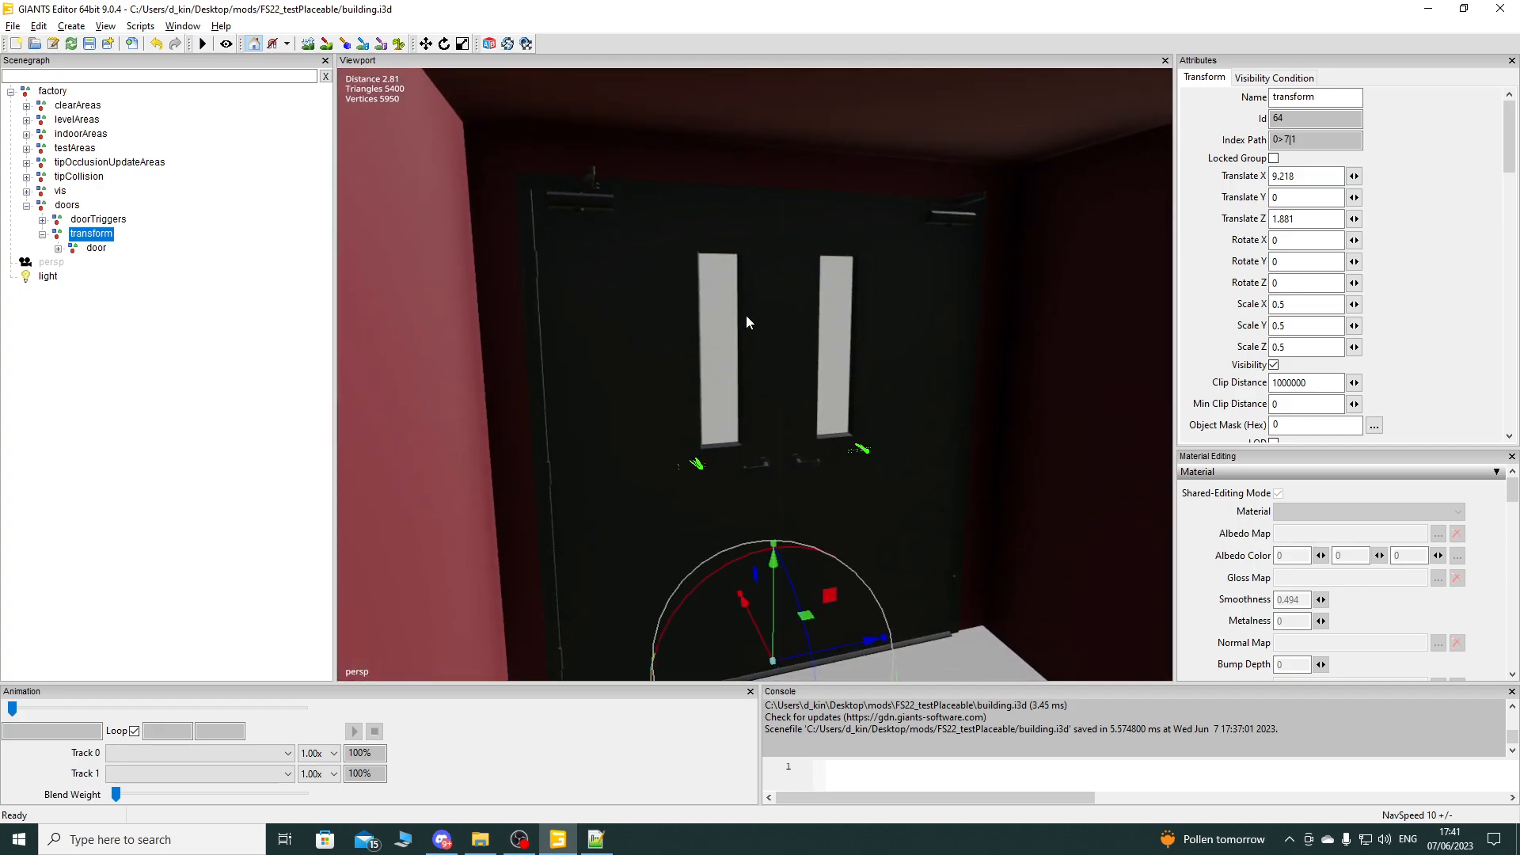
pyautogui.scroll(1, 749, 430)
pyautogui.keyDown('alt'); pyautogui.moveTo(771, 436); pyautogui.dragTo(877, 439); pyautogui.keyUp('alt')
pyautogui.scroll(-3, 915, 472)
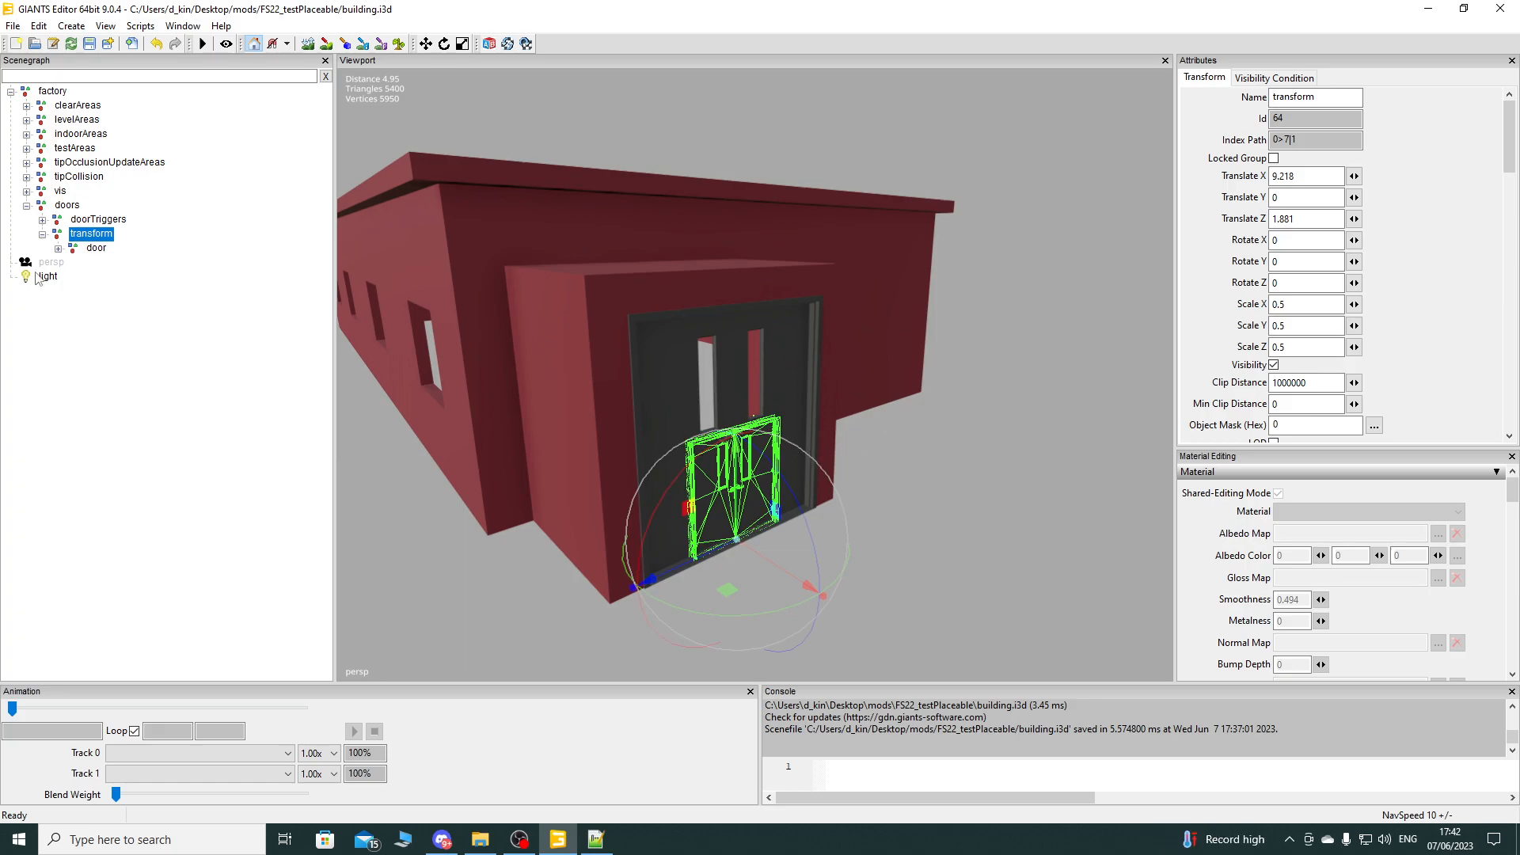
# Step: Freeze only the scale of the transform group, with instances preserved
pyautogui.click(39, 26)
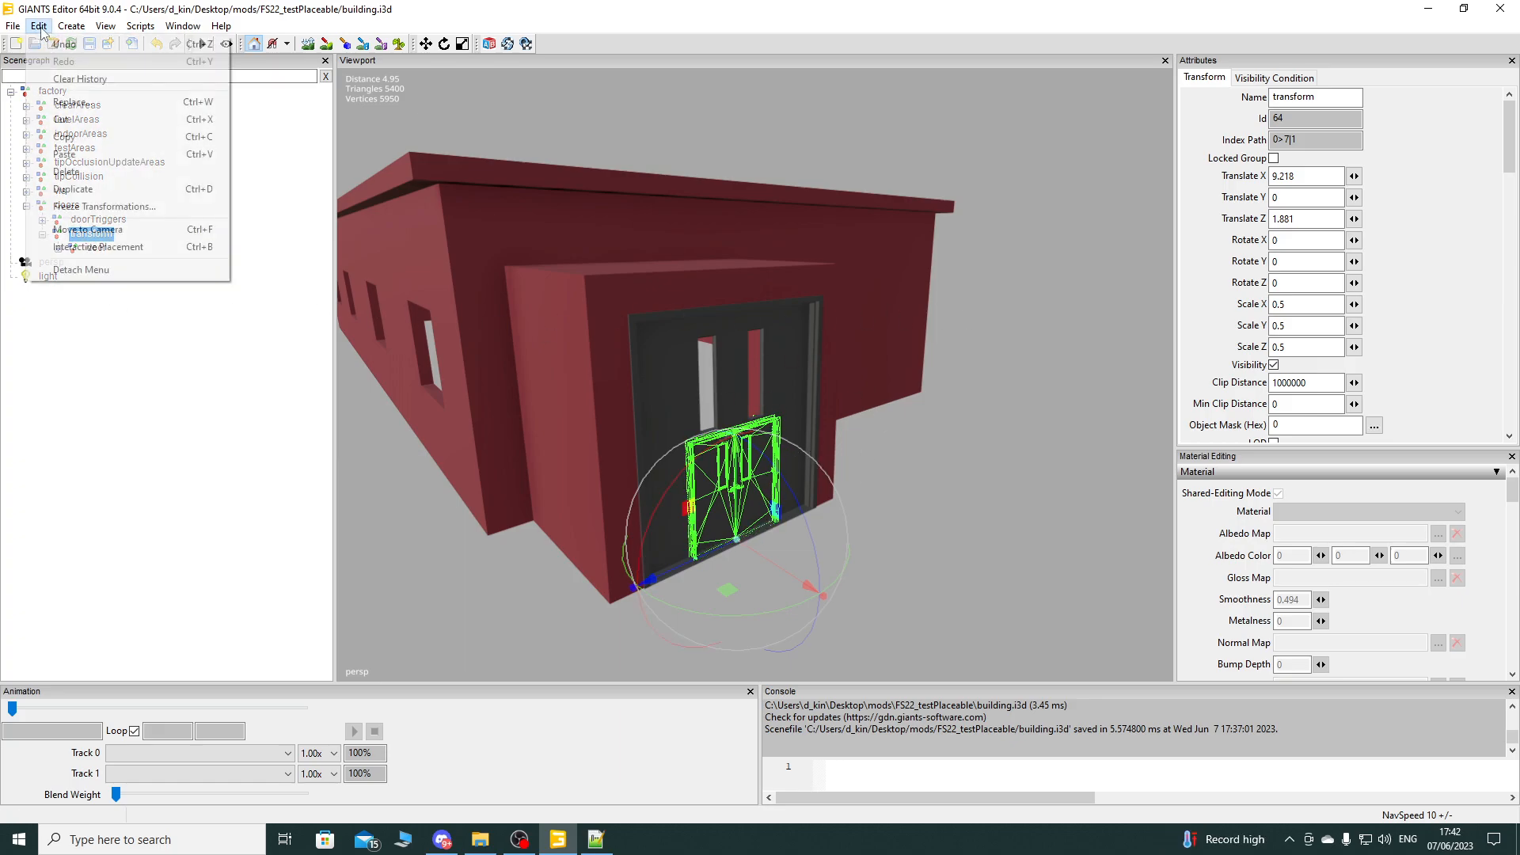
pyautogui.click(135, 208)
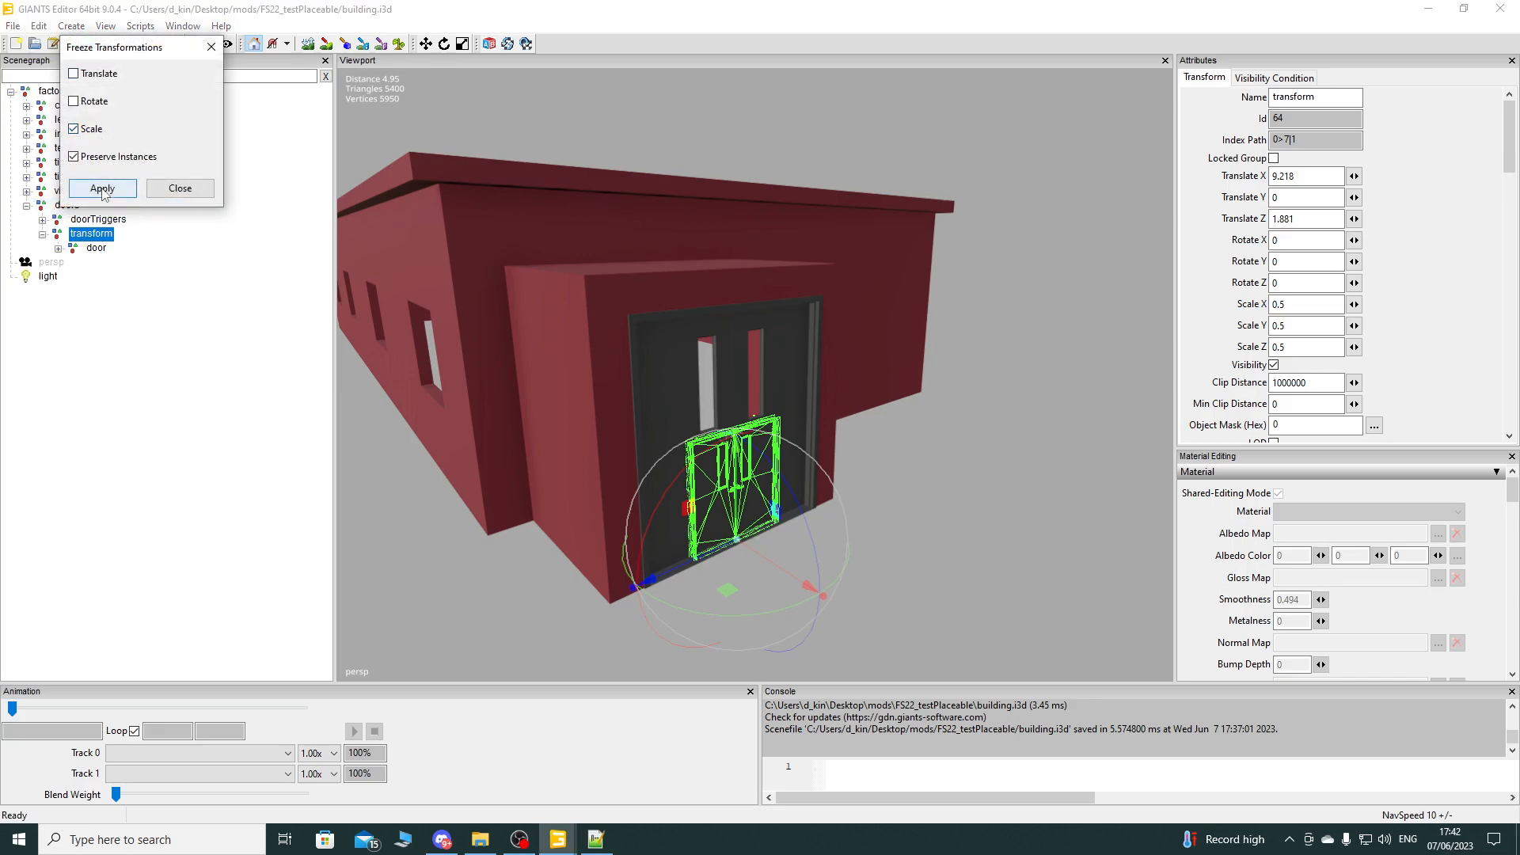
pyautogui.click(102, 188)
pyautogui.click(180, 188)
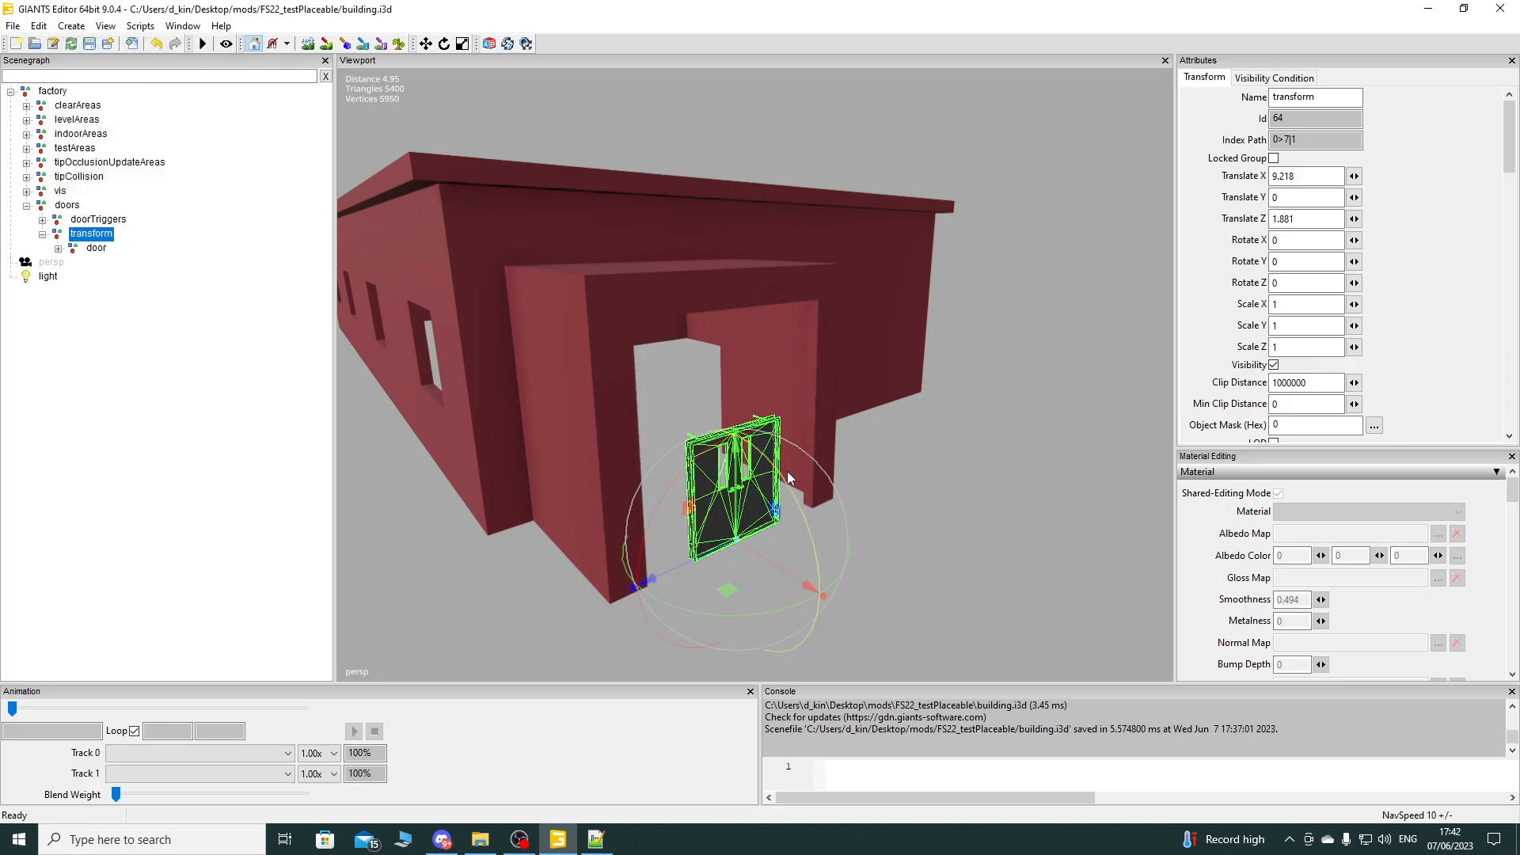
# Step: Inspect the door after the scale freeze and compare the attributes of the transform group and the nested door group
pyautogui.keyDown('alt'); pyautogui.moveTo(791, 455); pyautogui.dragTo(785, 460); pyautogui.keyUp('alt')
pyautogui.scroll(4, 786, 443)
pyautogui.keyDown('alt'); pyautogui.moveTo(787, 424); pyautogui.dragTo(871, 427, button='middle'); pyautogui.keyUp('alt')
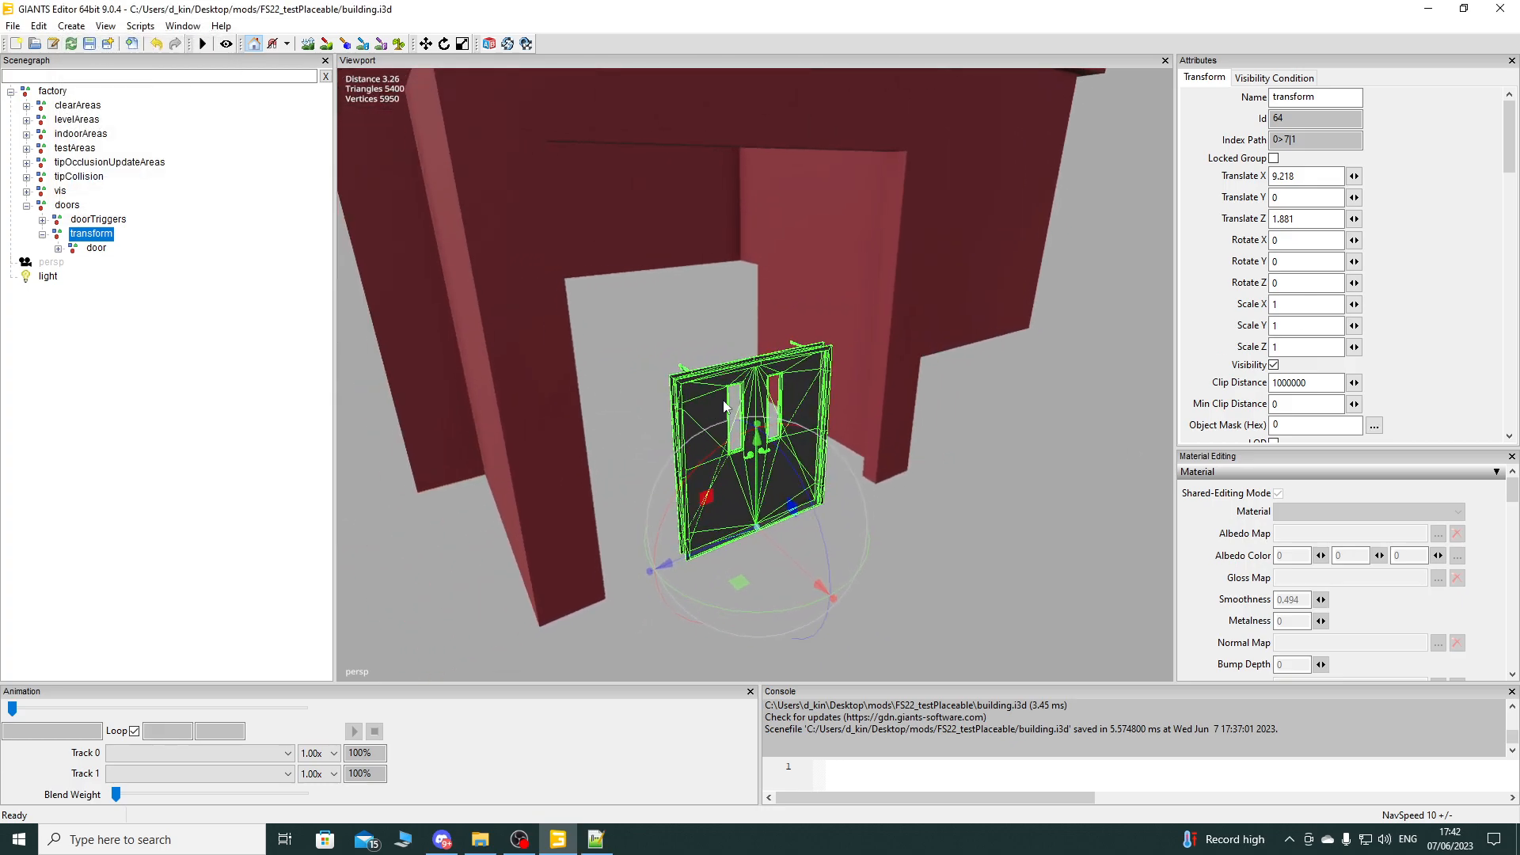
pyautogui.click(93, 246)
pyautogui.click(92, 237)
pyautogui.click(95, 250)
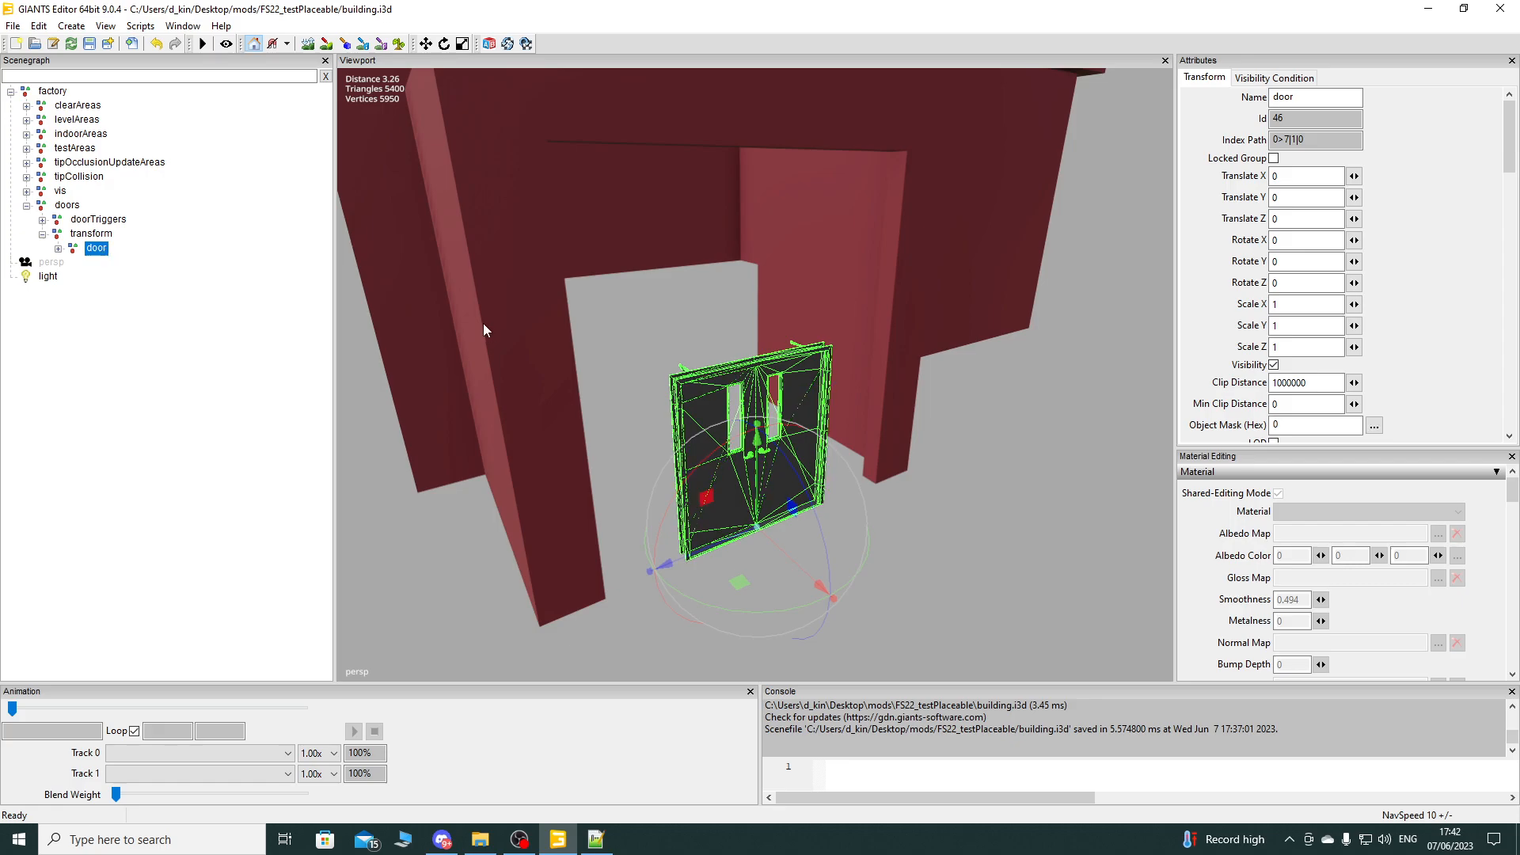
pyautogui.scroll(-2, 697, 384)
pyautogui.moveTo(697, 384)
pyautogui.keyDown('alt'); pyautogui.mouseDown()
pyautogui.moveTo(729, 402)
pyautogui.moveTo(681, 368)
pyautogui.mouseUp(); pyautogui.keyUp('alt')
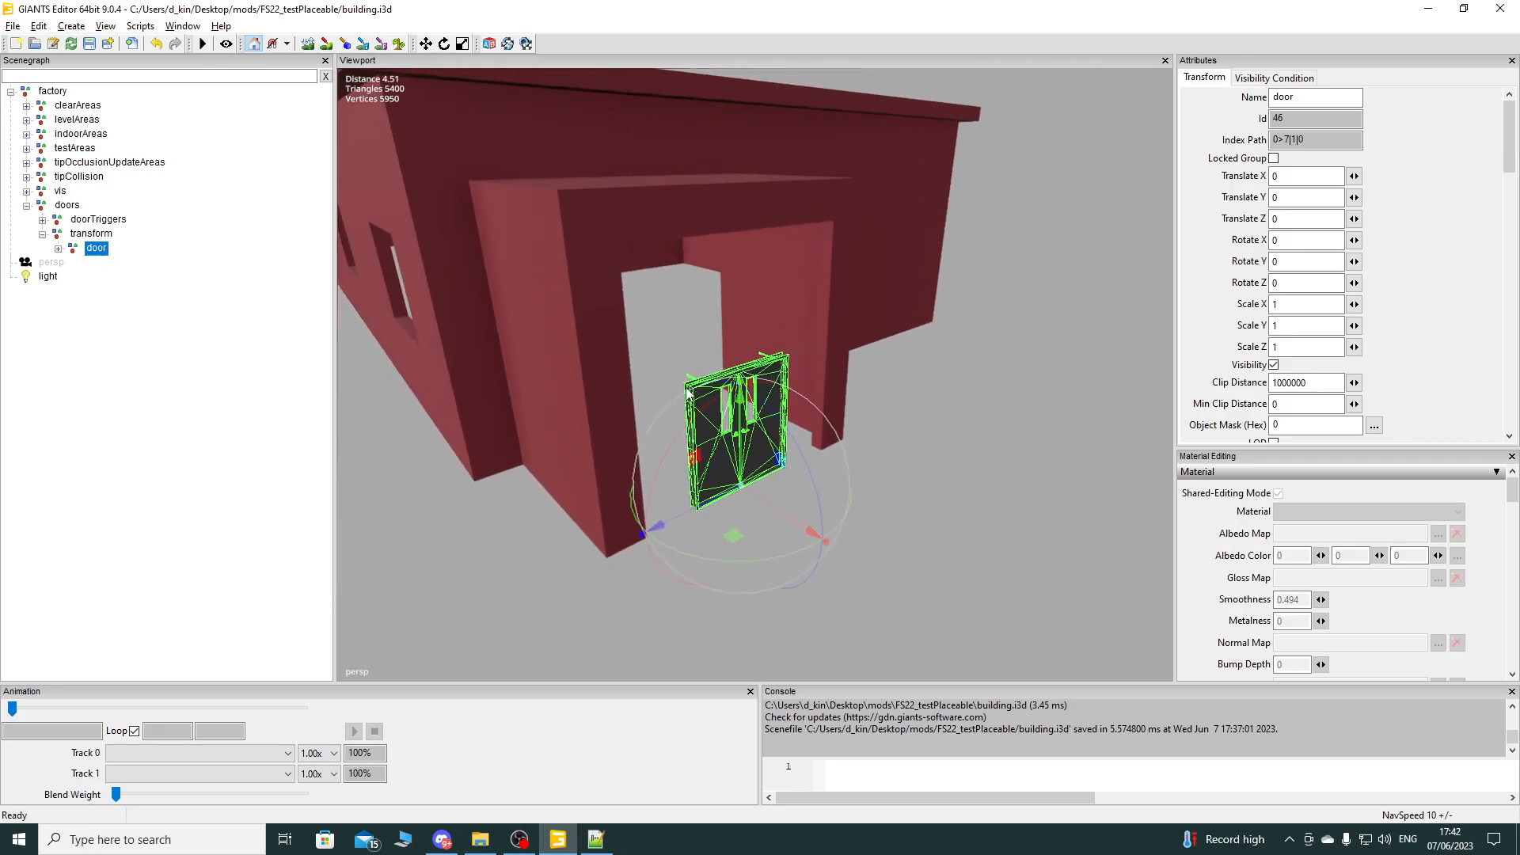
# Step: Undo the scale freeze, the scaling and the nesting of the door group, and delete the leftover transform group
pyautogui.hotkey('ctrl', 'z')
pyautogui.hotkey('ctrl', 'z')
pyautogui.hotkey('ctrl', 'z')
pyautogui.hotkey('ctrl', 'z')
pyautogui.hotkey('ctrl', 'z')
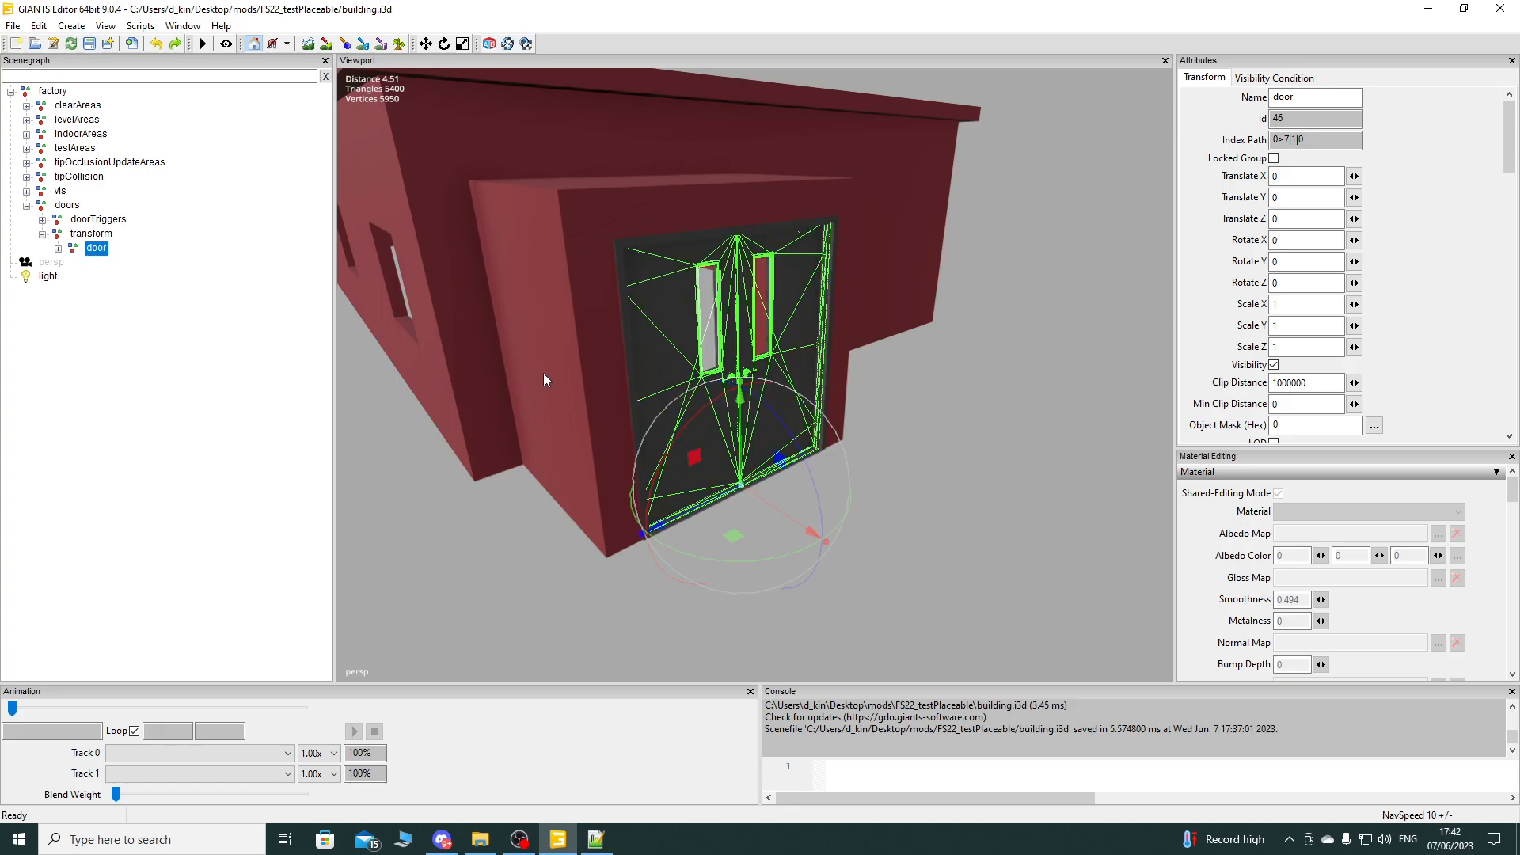
pyautogui.hotkey('ctrl', 'z')
pyautogui.hotkey('ctrl', 'z')
pyautogui.hotkey('ctrl', 'z')
pyautogui.hotkey('ctrl', 'z')
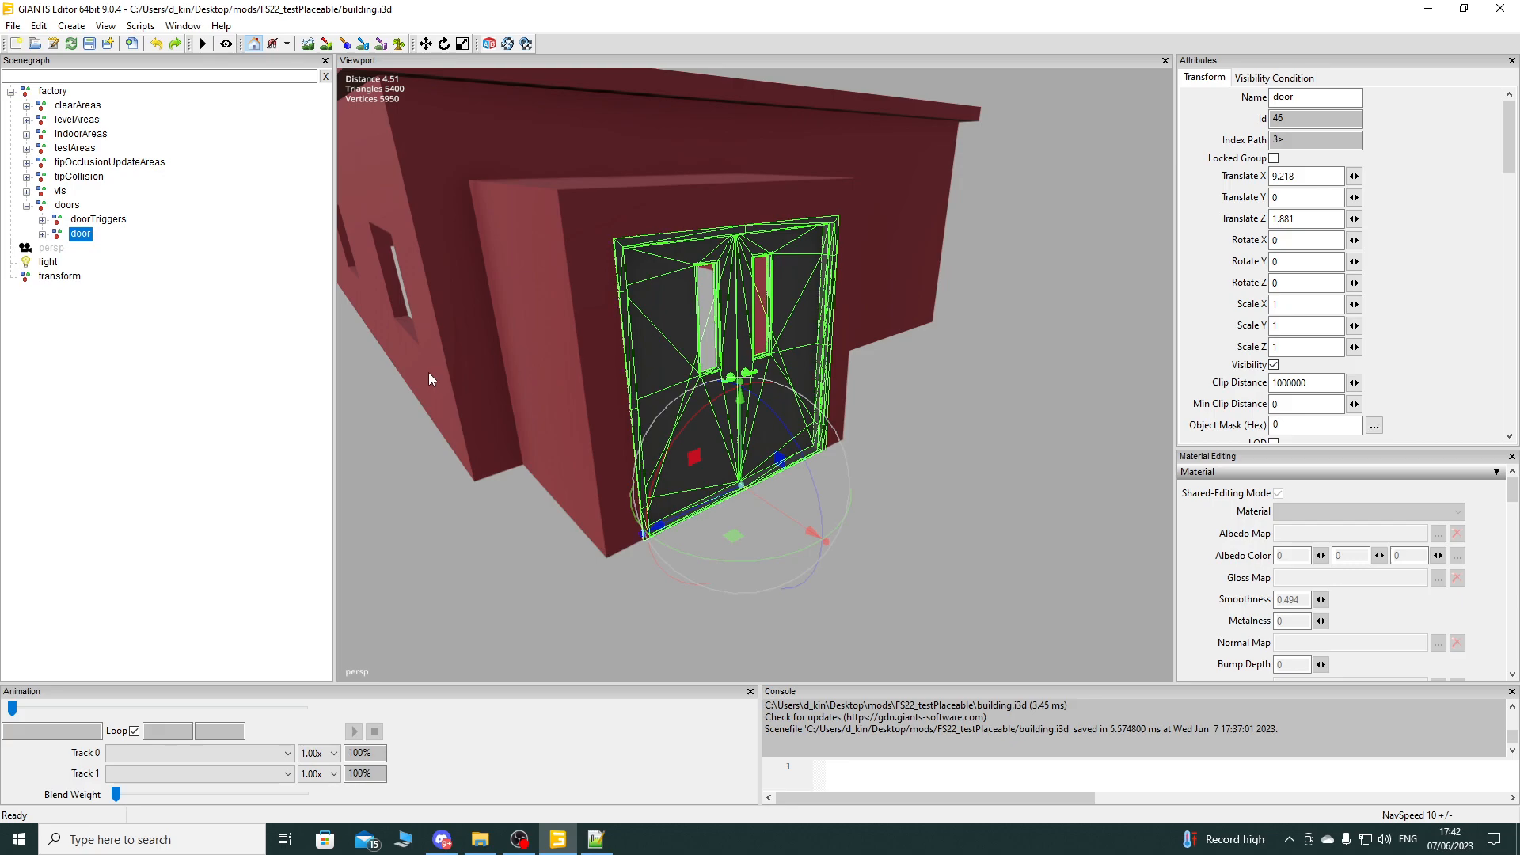
pyautogui.click(59, 277)
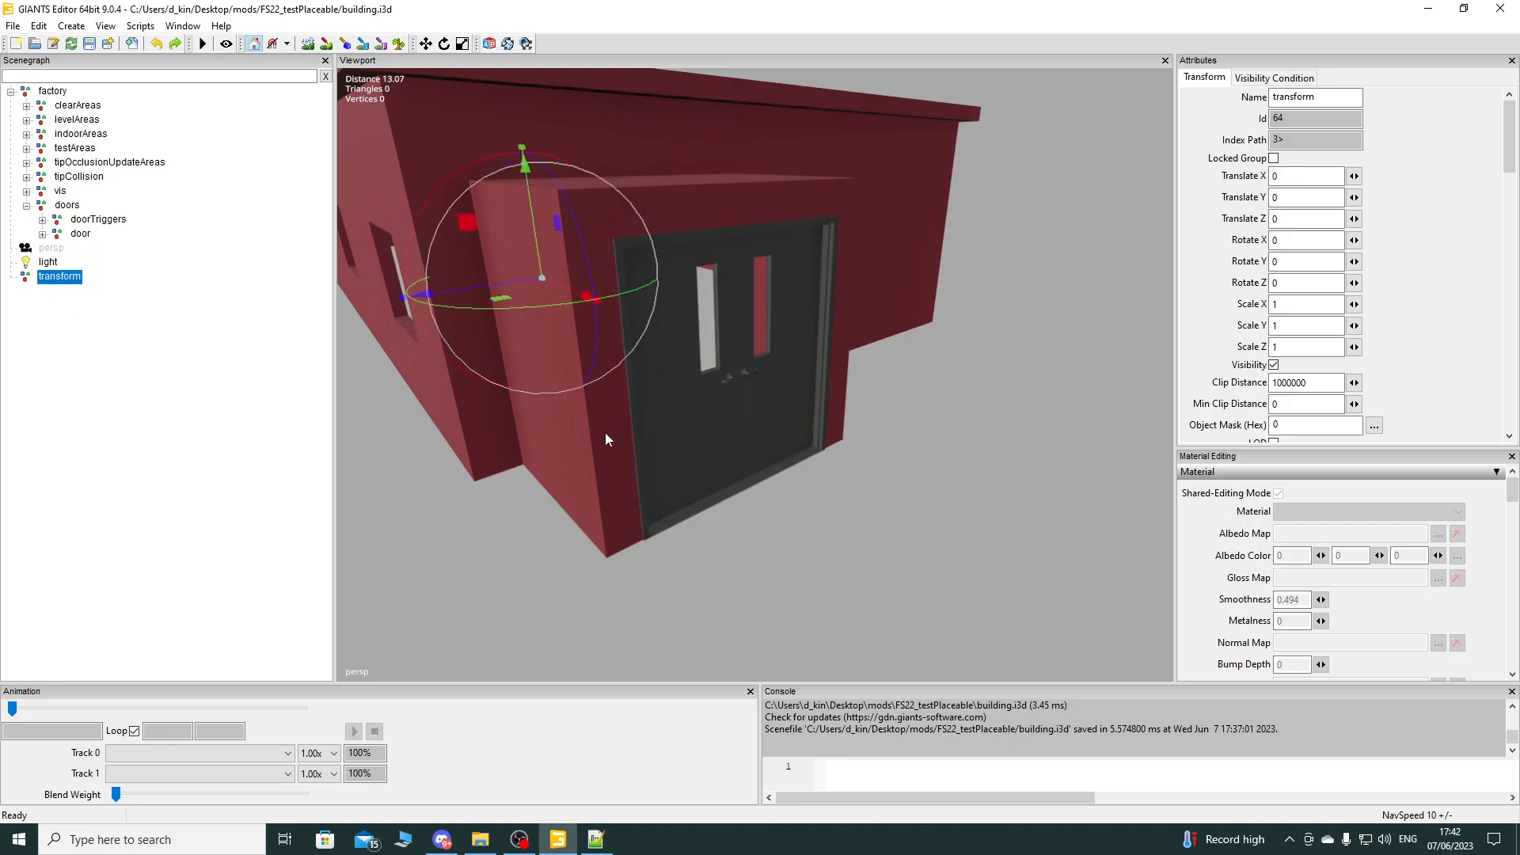
pyautogui.press('Delete')
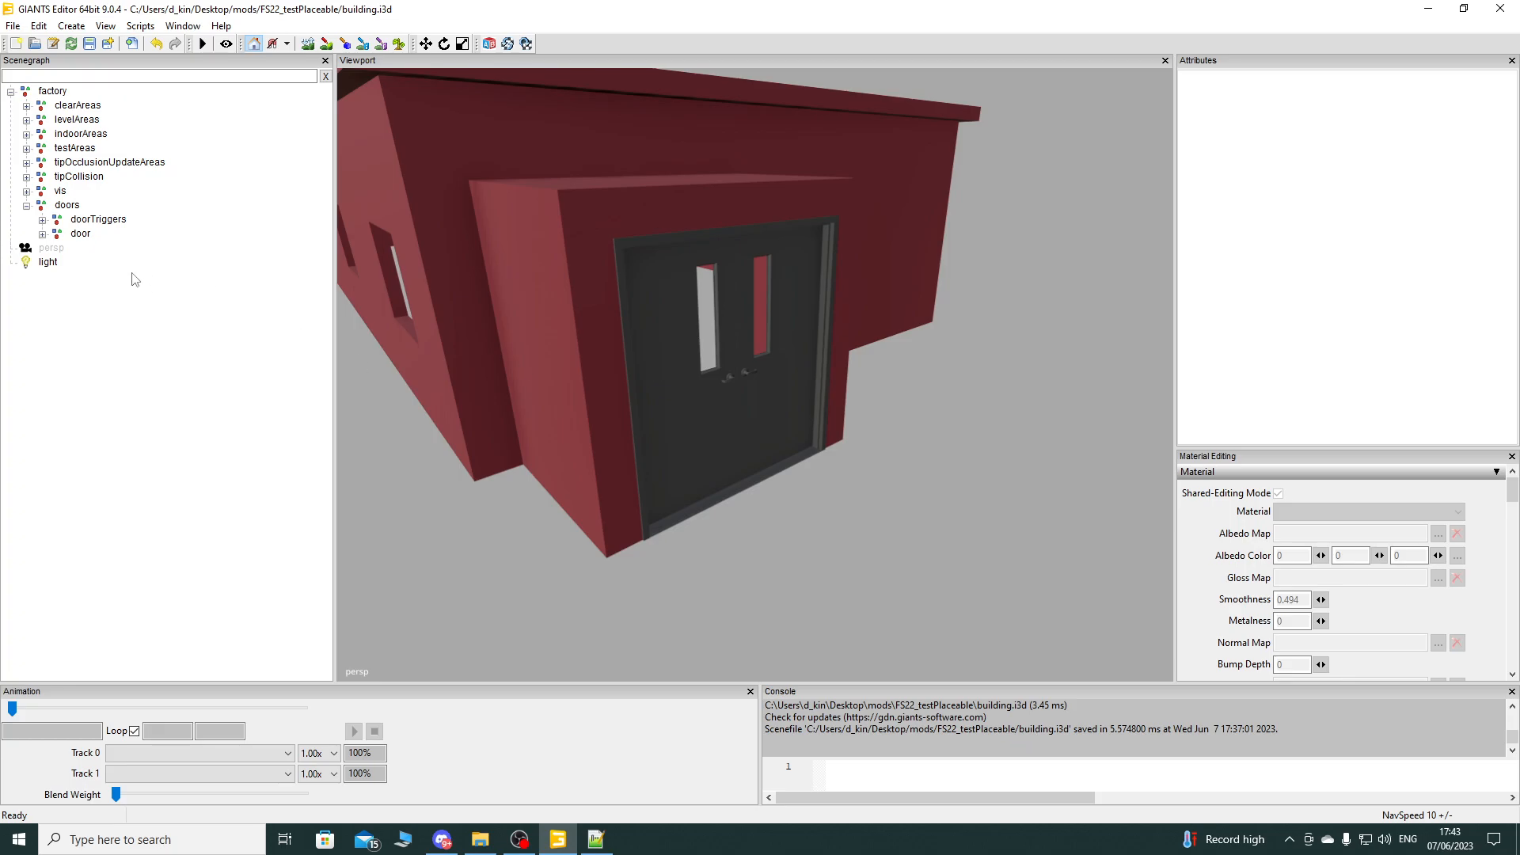
# Step: Try rotating the door group about a quarter turn around its vertical axis, and undo the rotation
pyautogui.click(83, 236)
pyautogui.keyDown('alt'); pyautogui.moveTo(522, 388); pyautogui.dragTo(935, 459, button='middle'); pyautogui.keyUp('alt')
pyautogui.keyDown('alt'); pyautogui.moveTo(587, 258); pyautogui.dragTo(705, 388); pyautogui.keyUp('alt')
pyautogui.scroll(-5, 919, 327)
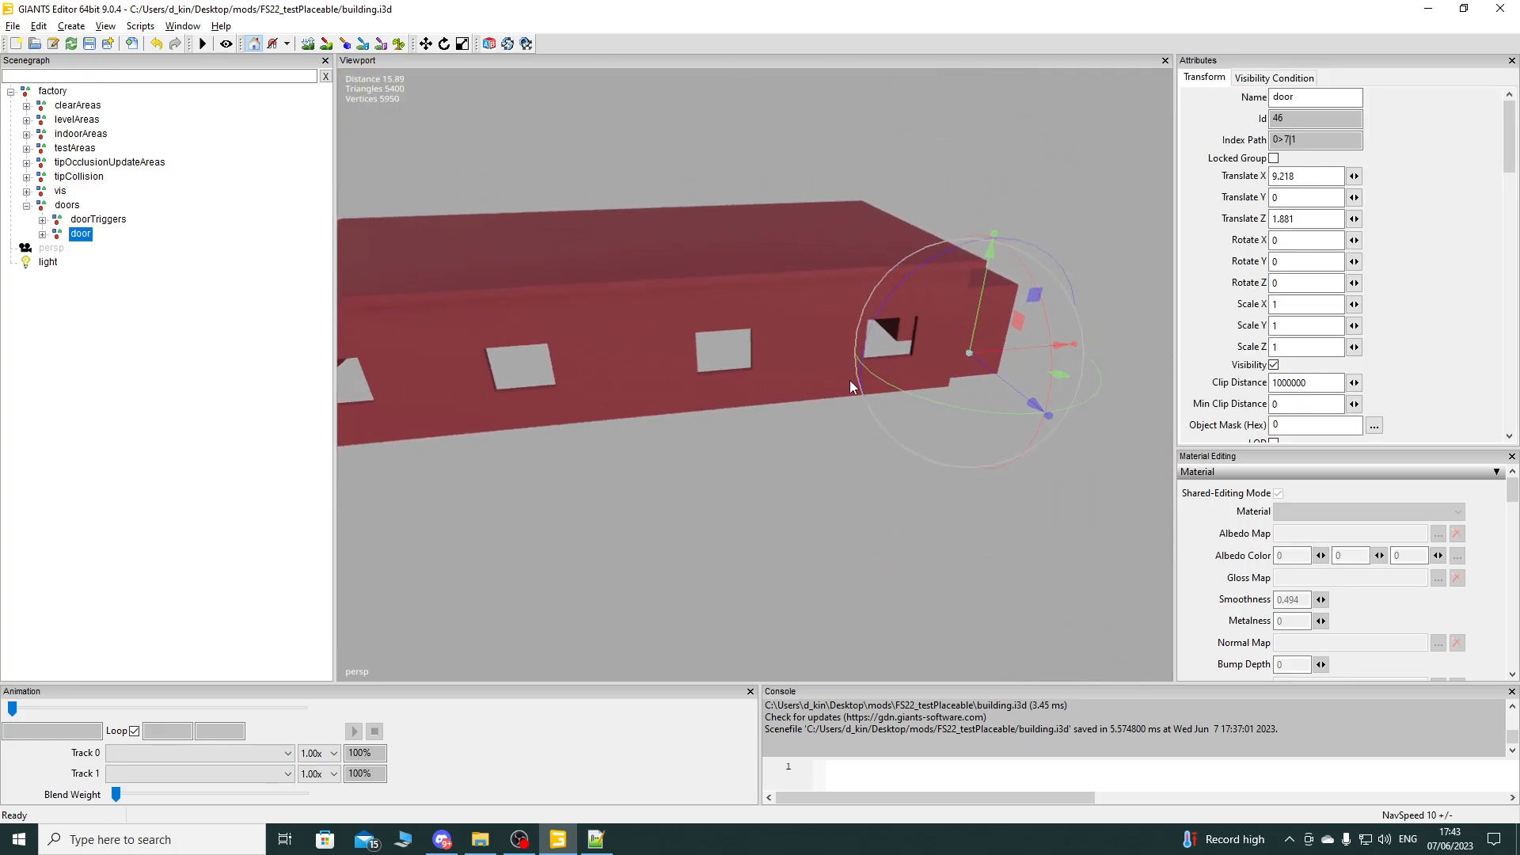
pyautogui.moveTo(931, 397); pyautogui.dragTo(832, 316)
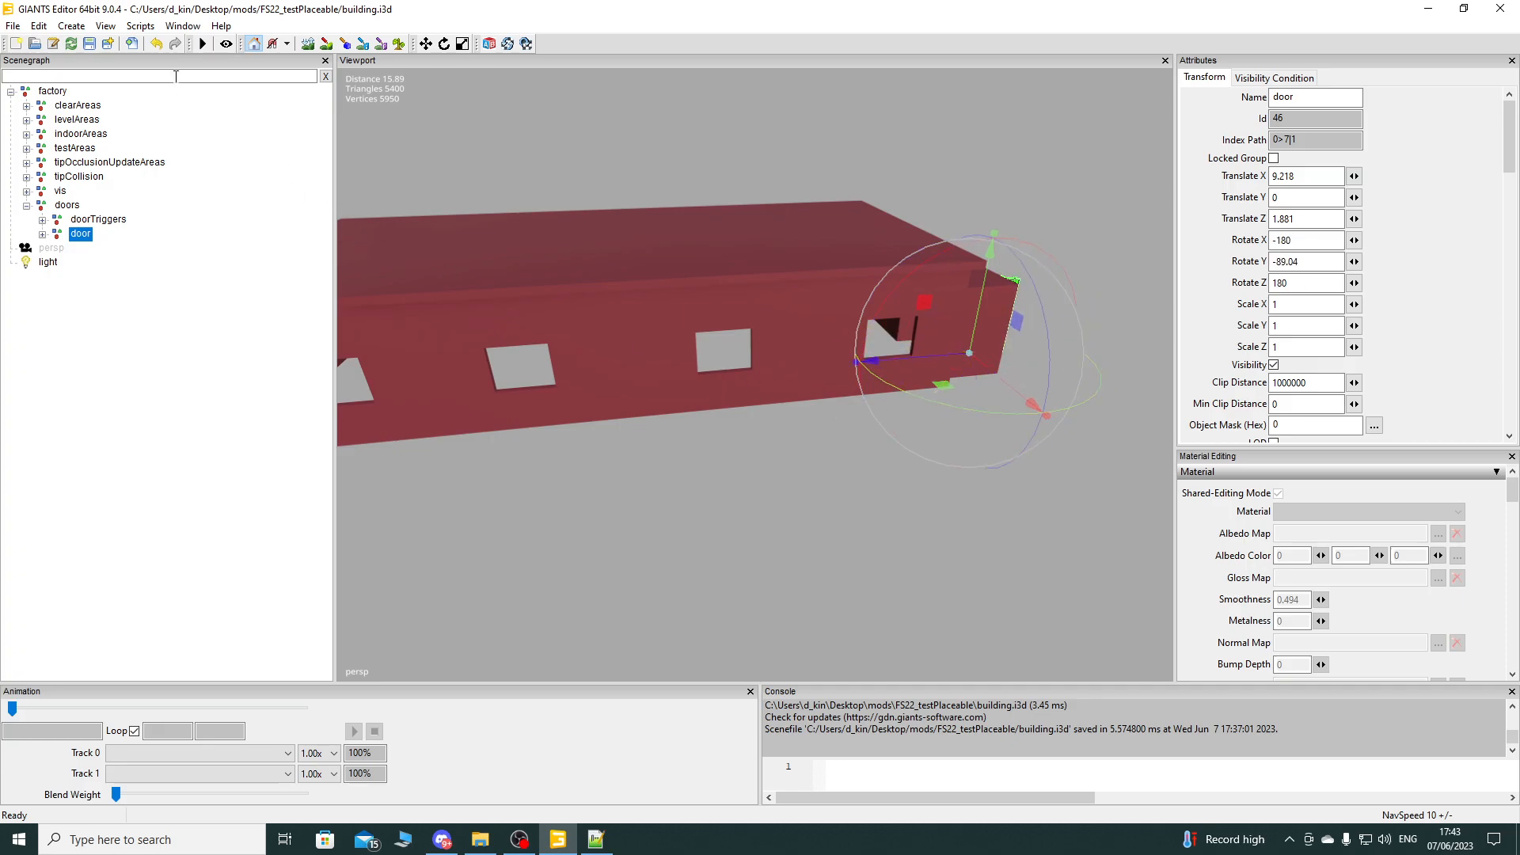
pyautogui.click(157, 44)
# Step: Examine the entrance, the building mesh and the doors group, and clear the selection
pyautogui.keyDown('alt'); pyautogui.moveTo(623, 335); pyautogui.dragTo(587, 402); pyautogui.keyUp('alt')
pyautogui.scroll(3, 867, 359)
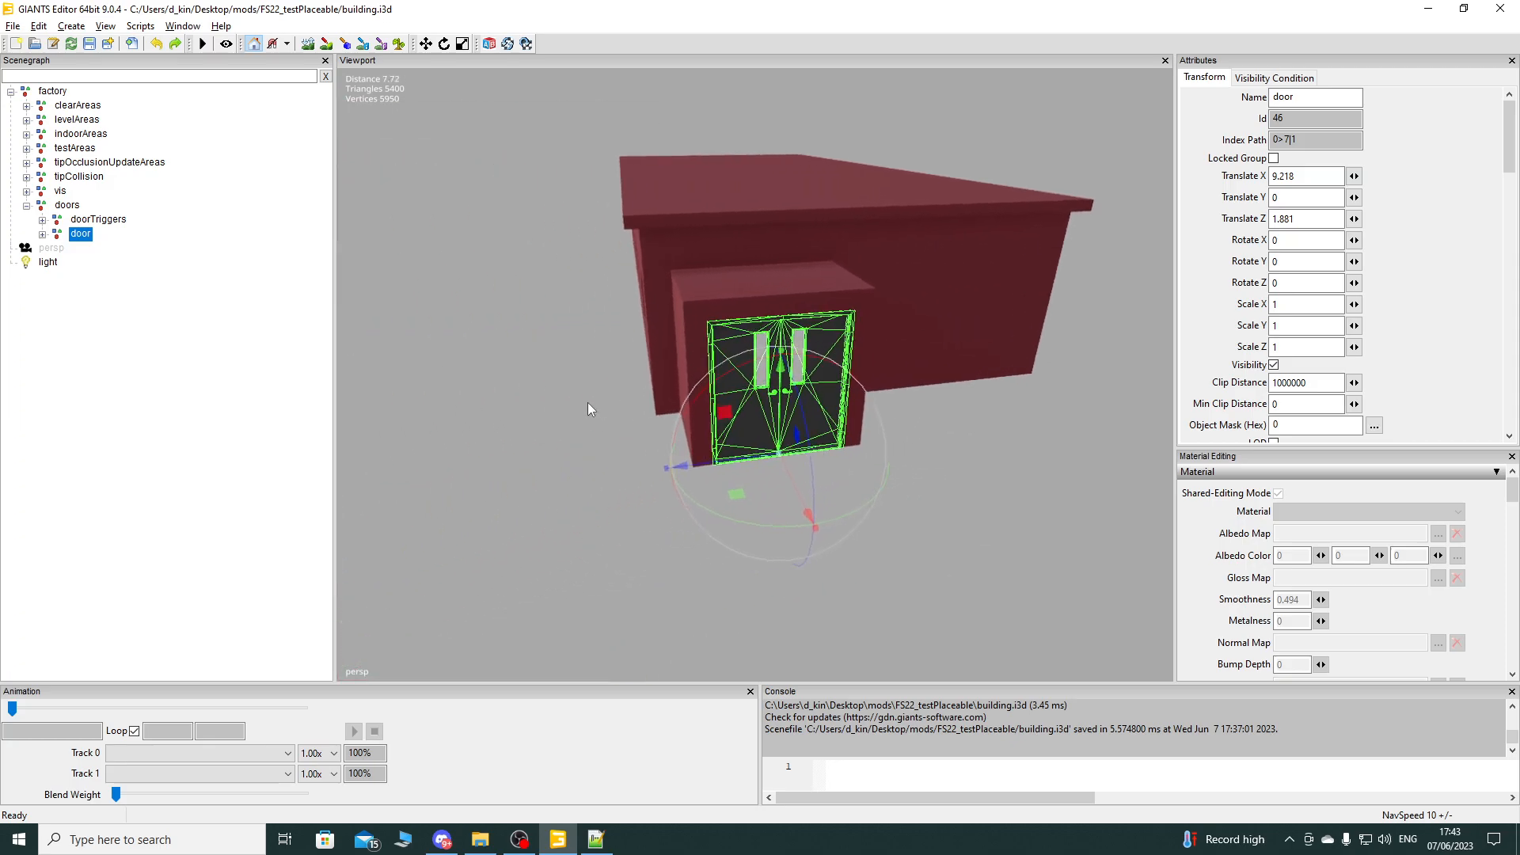
pyautogui.scroll(3, 586, 341)
pyautogui.keyDown('alt'); pyautogui.moveTo(585, 340); pyautogui.dragTo(660, 328); pyautogui.keyUp('alt')
pyautogui.scroll(-3, 660, 329)
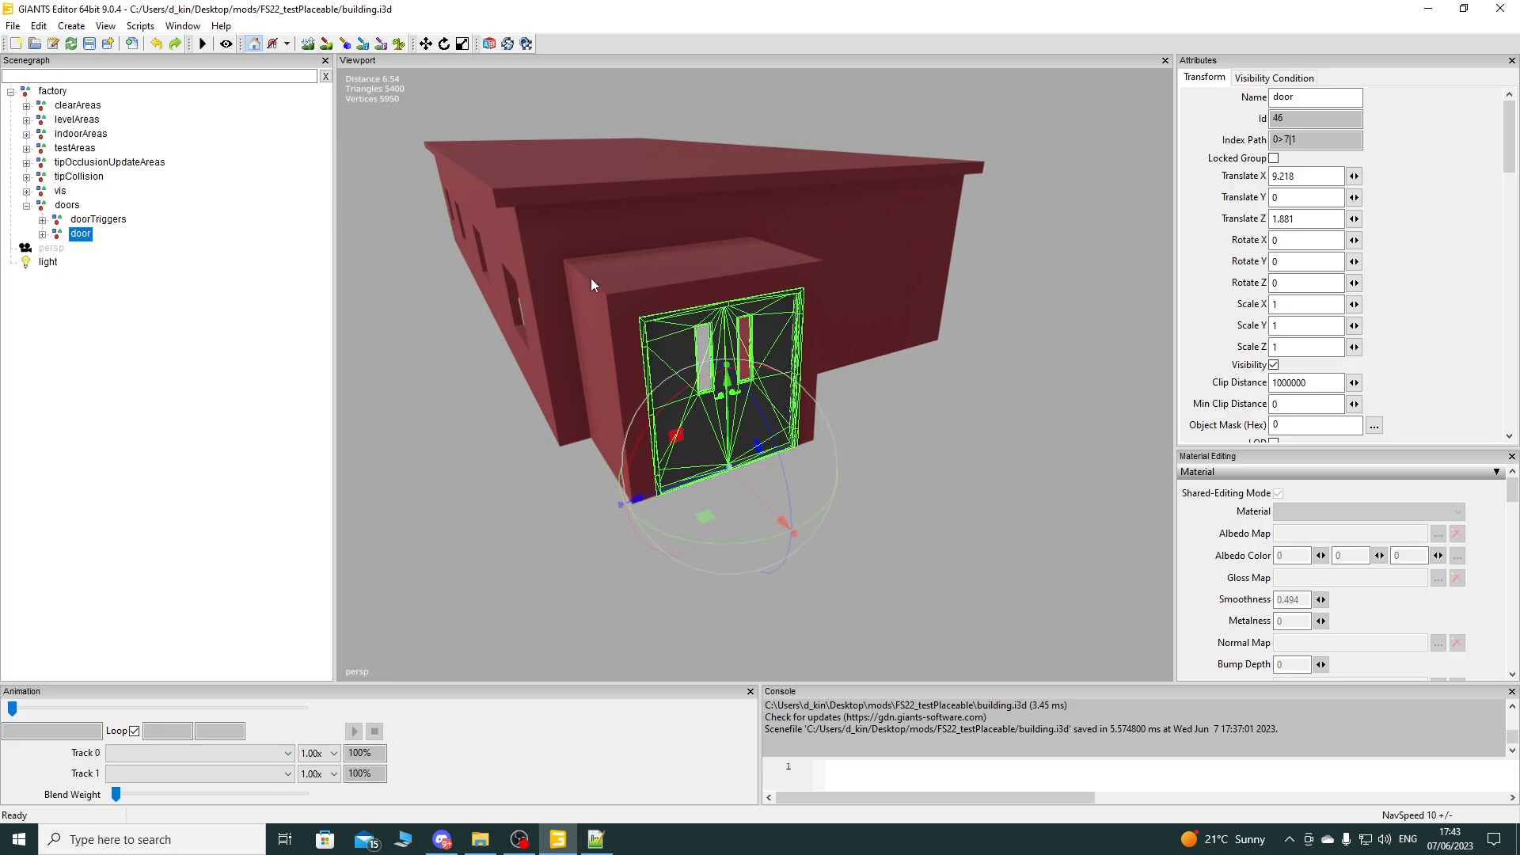
pyautogui.click(596, 222)
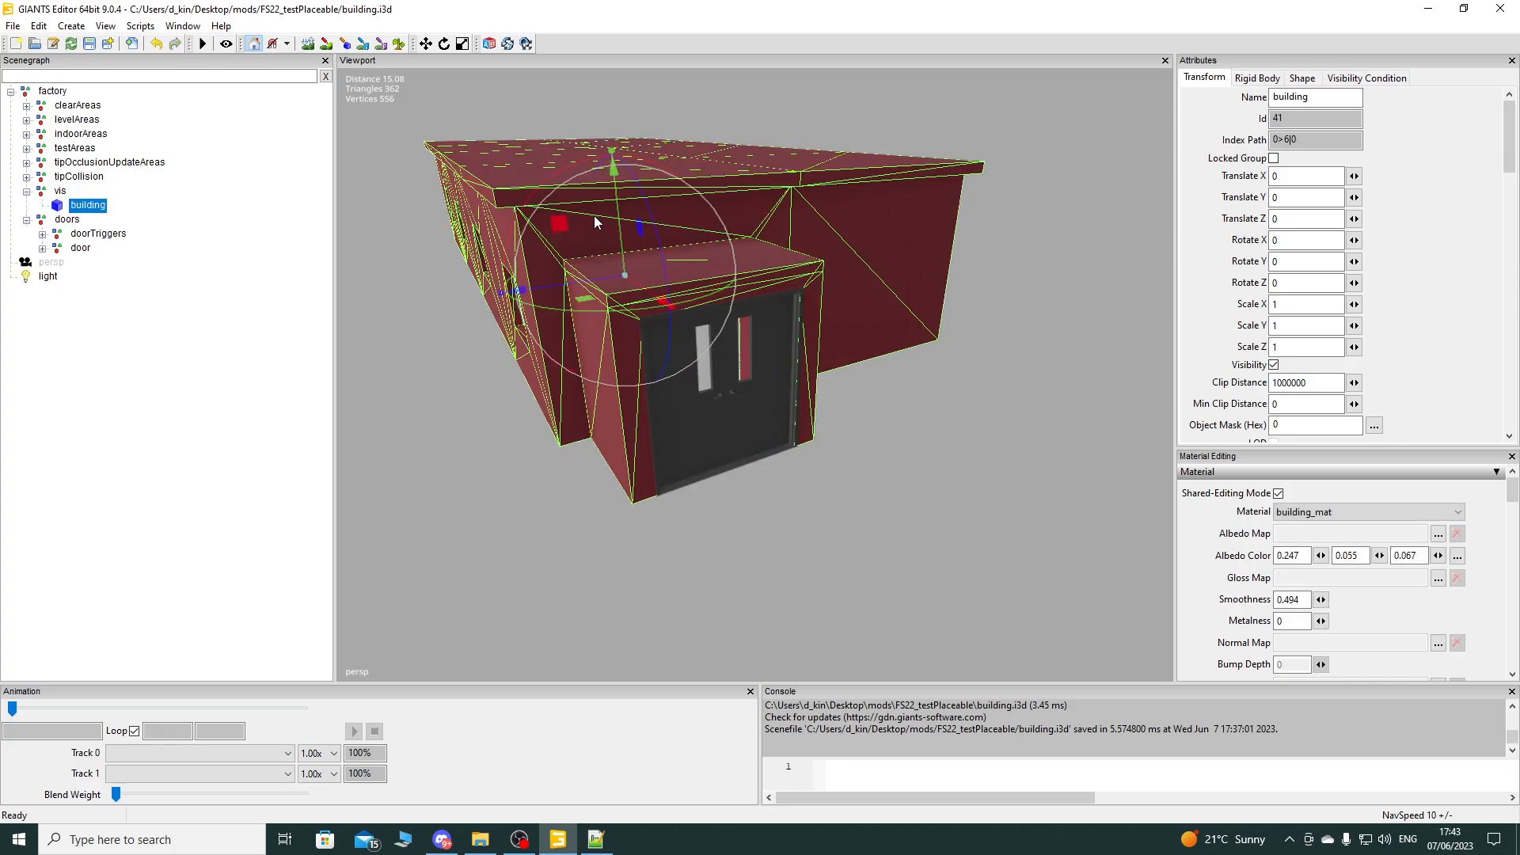
pyautogui.click(67, 220)
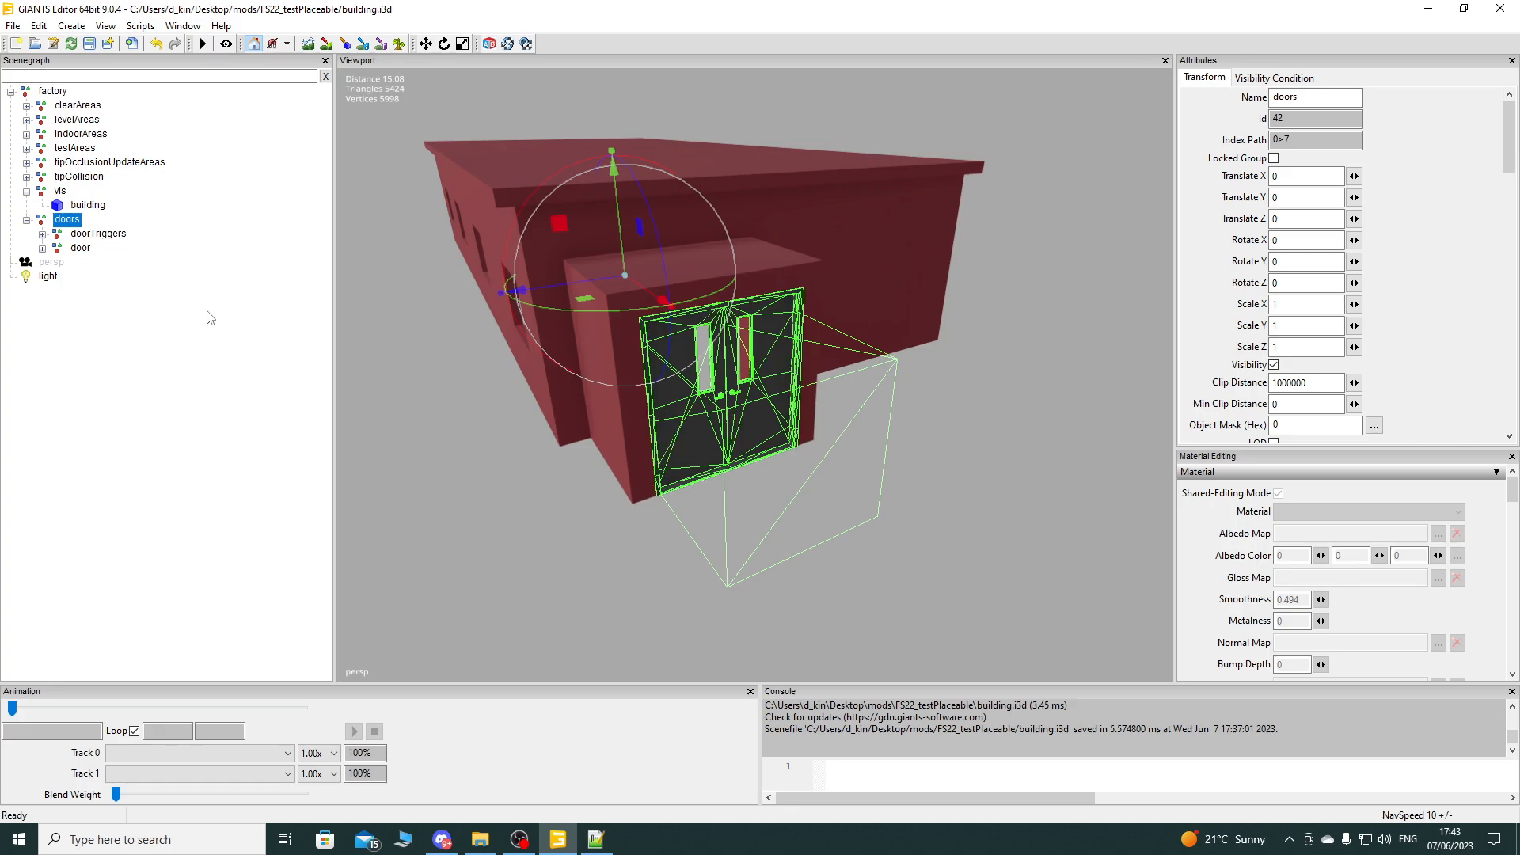
pyautogui.click(210, 317)
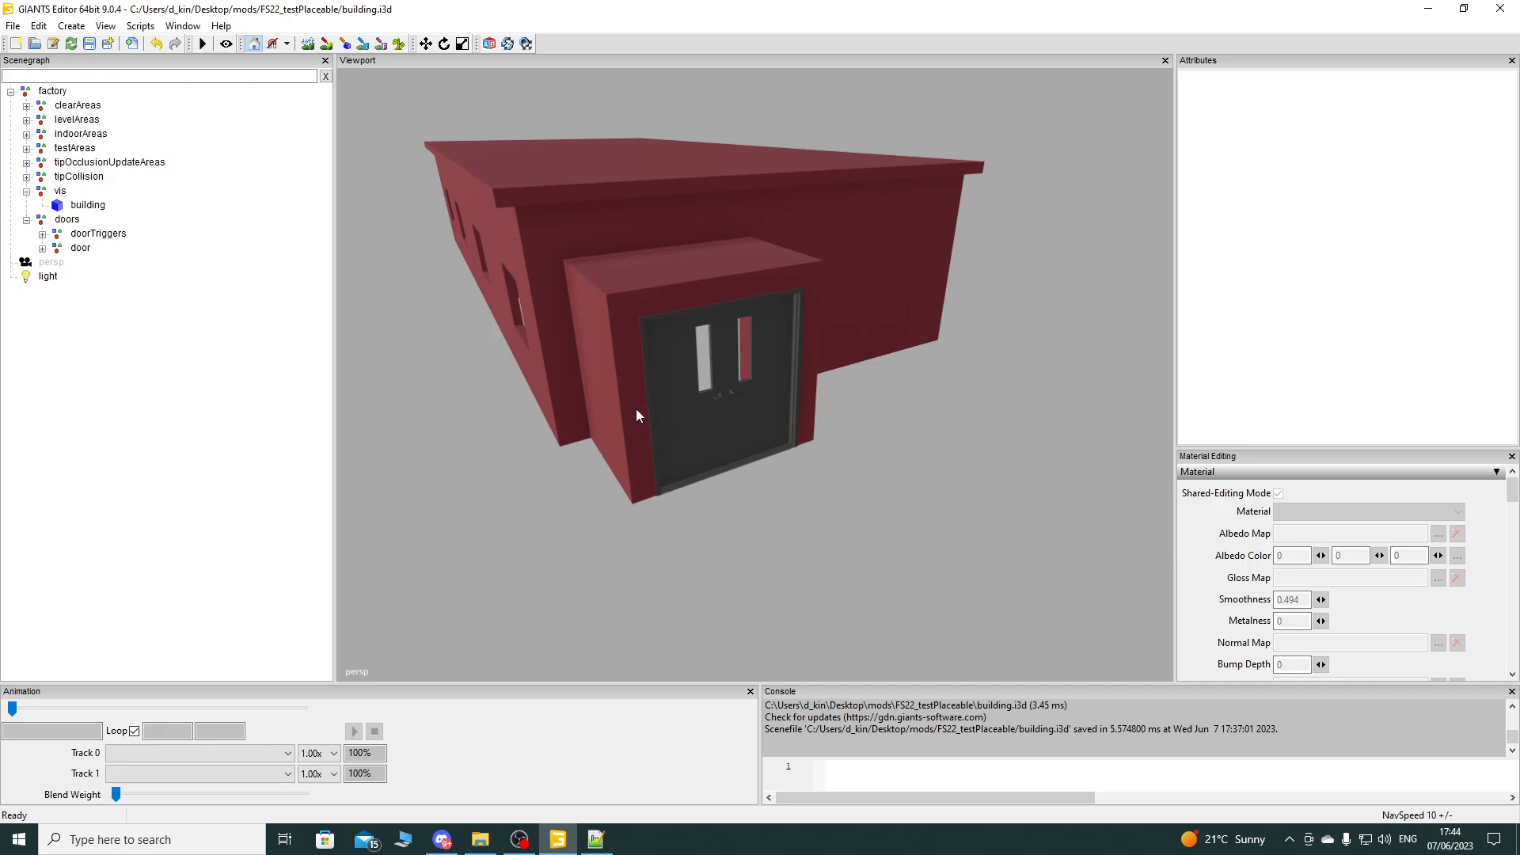
# Step: Open building.i3d from the FS22_testPlaceable folder in Notepad++ and examine the entries of the doors transform group
pyautogui.click(1428, 8)
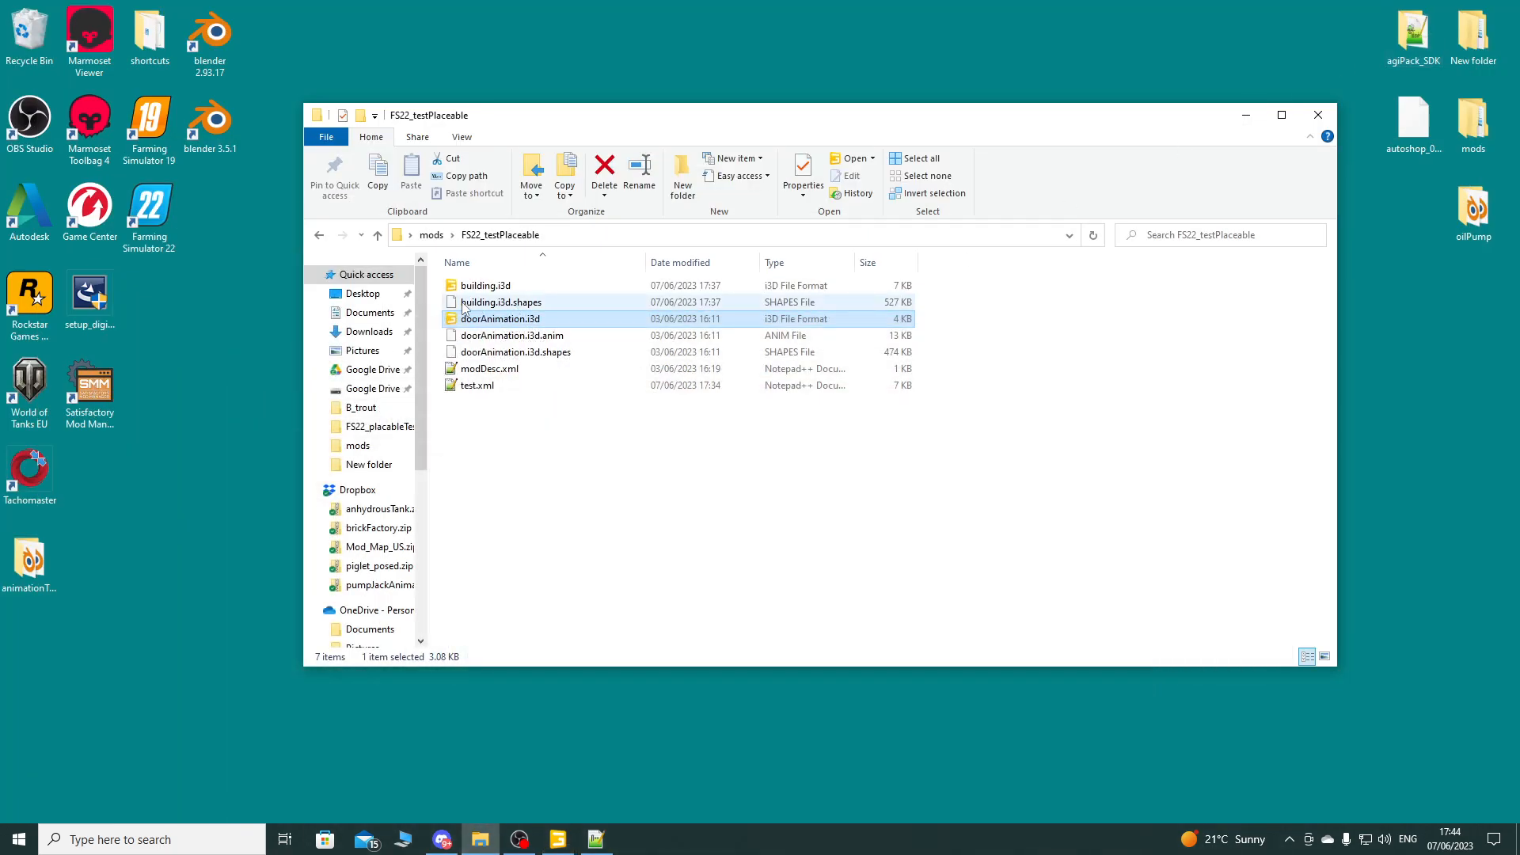
pyautogui.rightClick(489, 287)
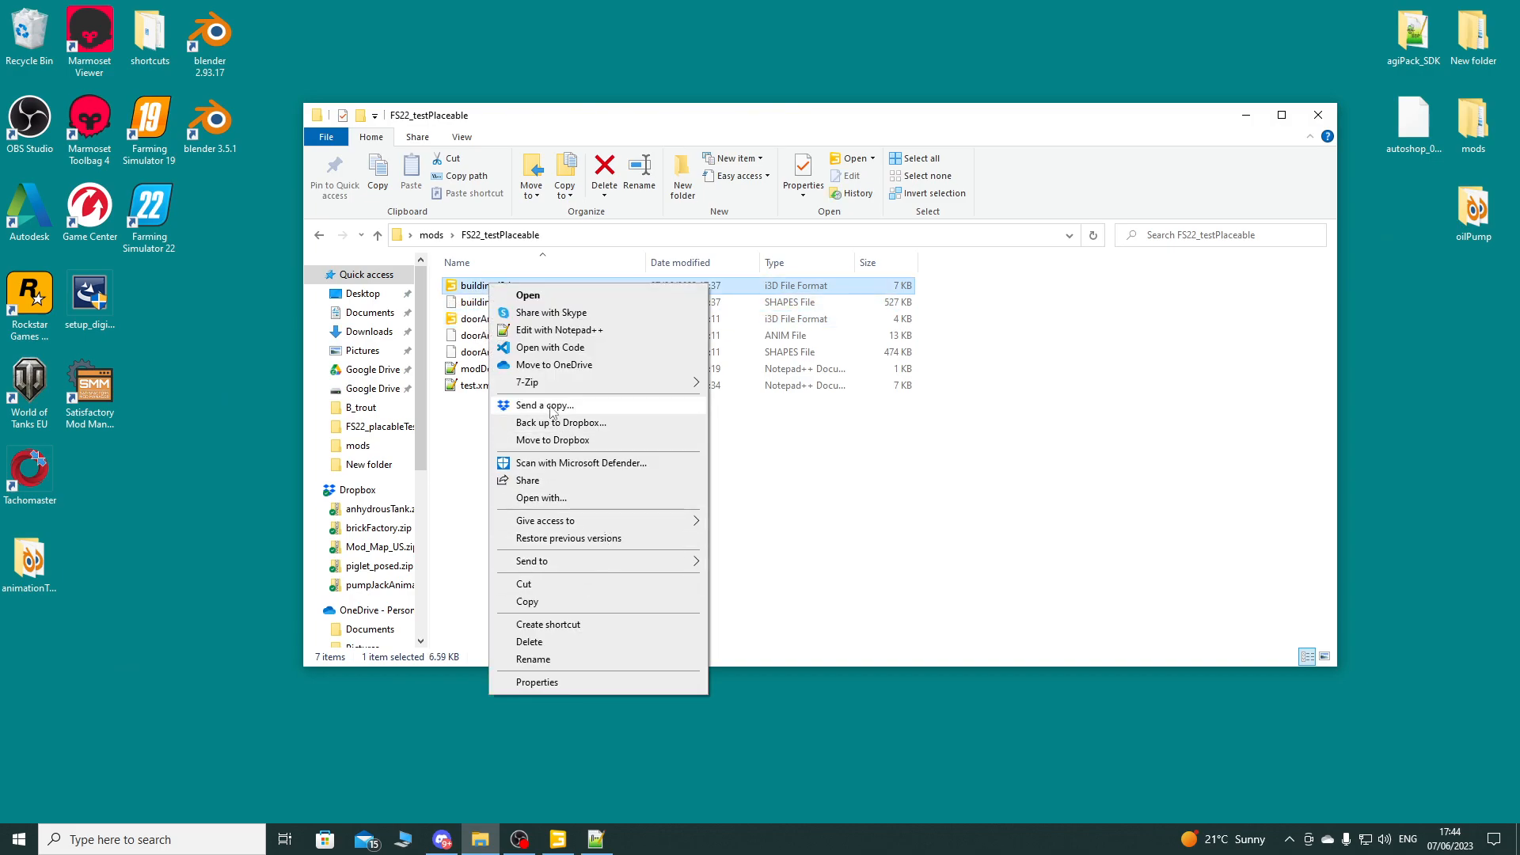
pyautogui.click(562, 331)
pyautogui.scroll(-20, 534, 463)
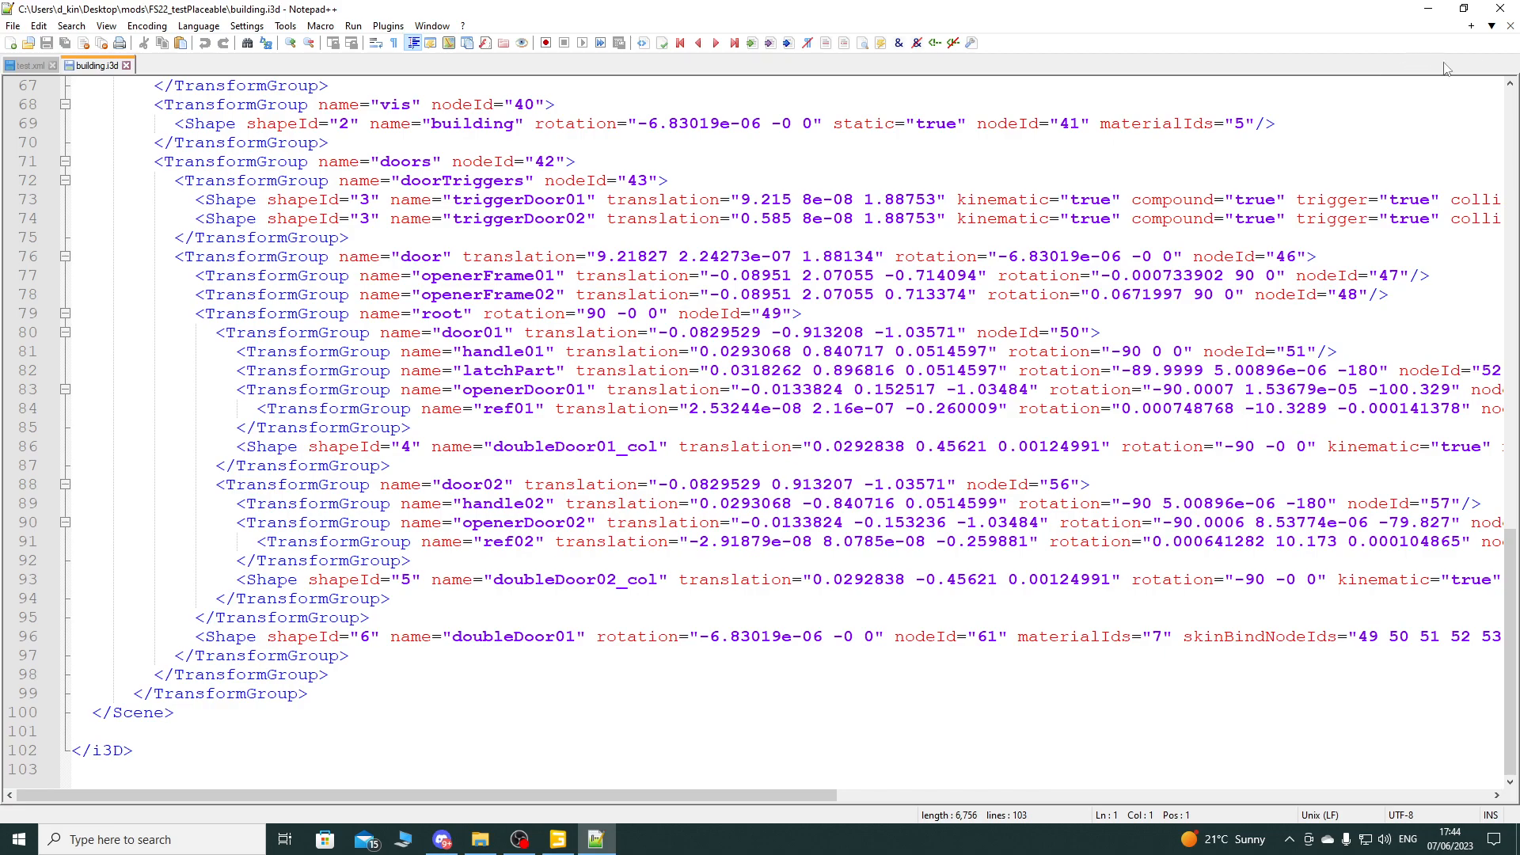
# Step: Close building.i3d and Notepad++, and switch back to the building scene in GIANTS Editor
pyautogui.click(1510, 25)
pyautogui.click(1500, 8)
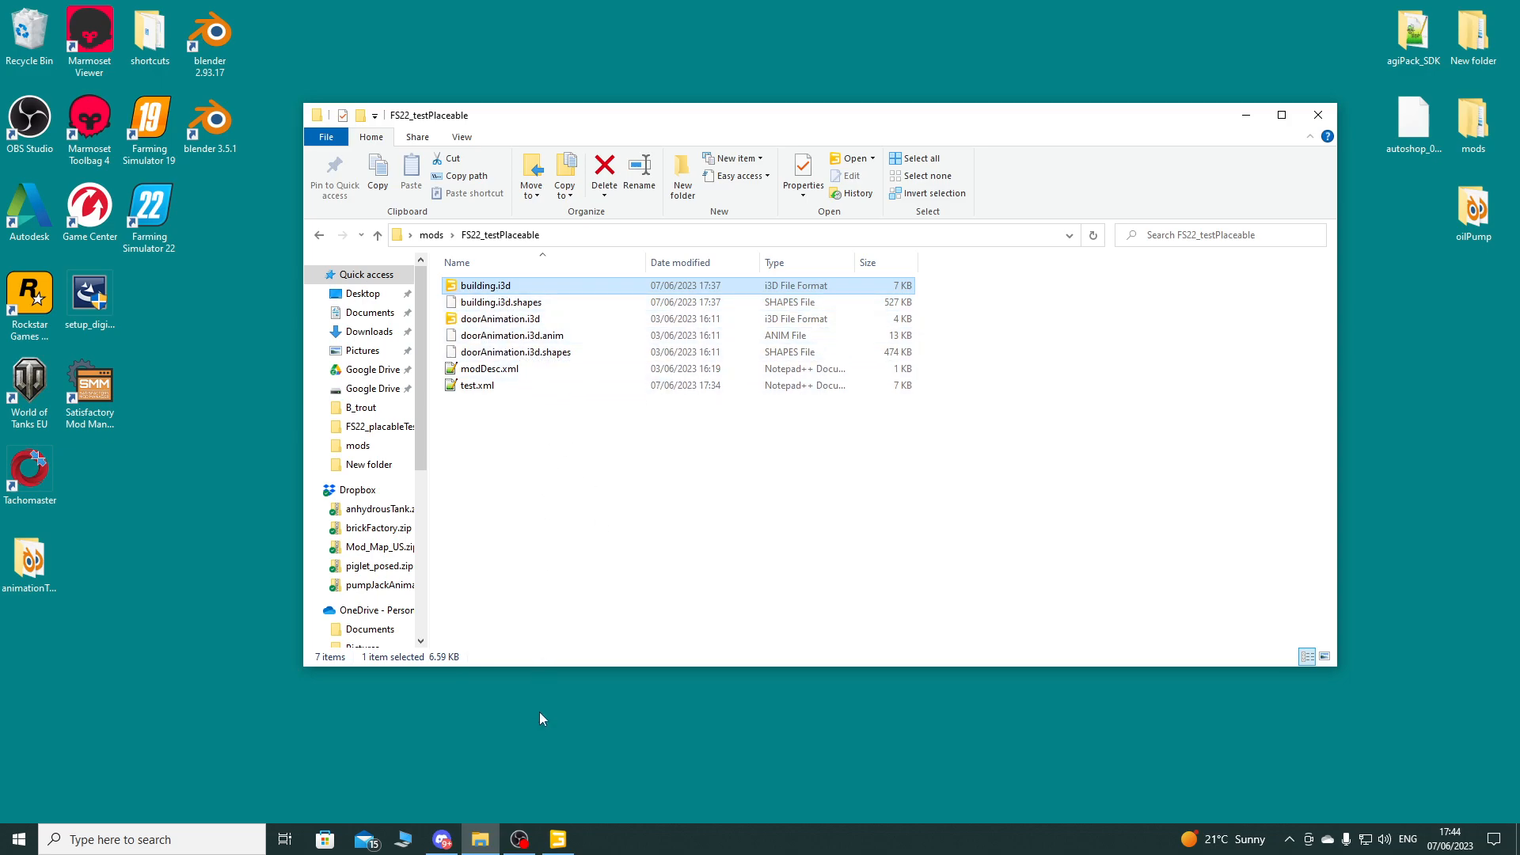
pyautogui.click(558, 841)
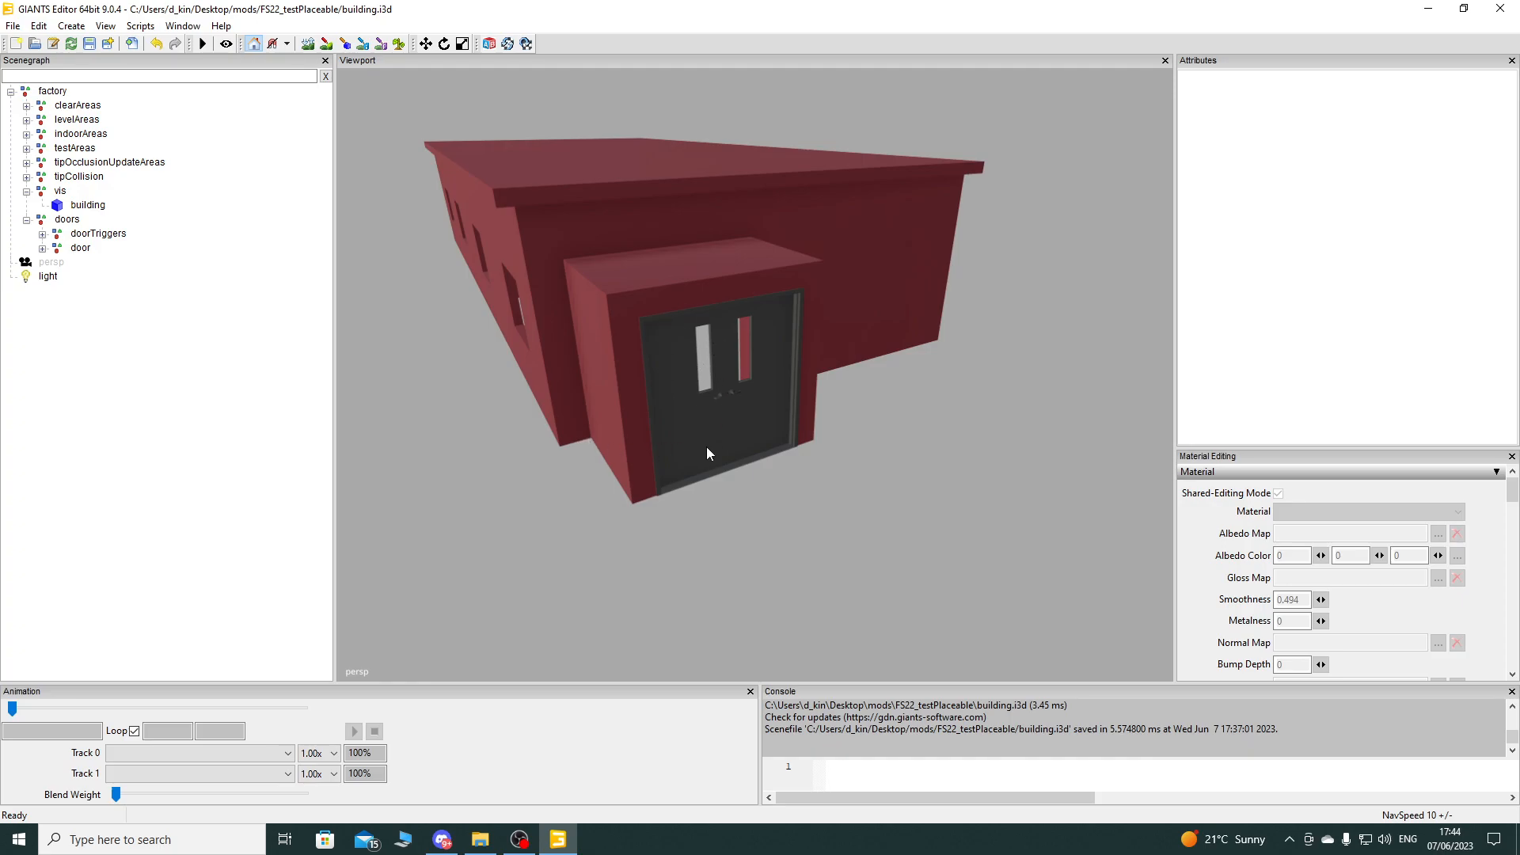
# Step: Open test.xml from the FS22_testPlaceable folder in Notepad++ and examine its animatedObjects section and the door i3dMapping entries
pyautogui.click(480, 839)
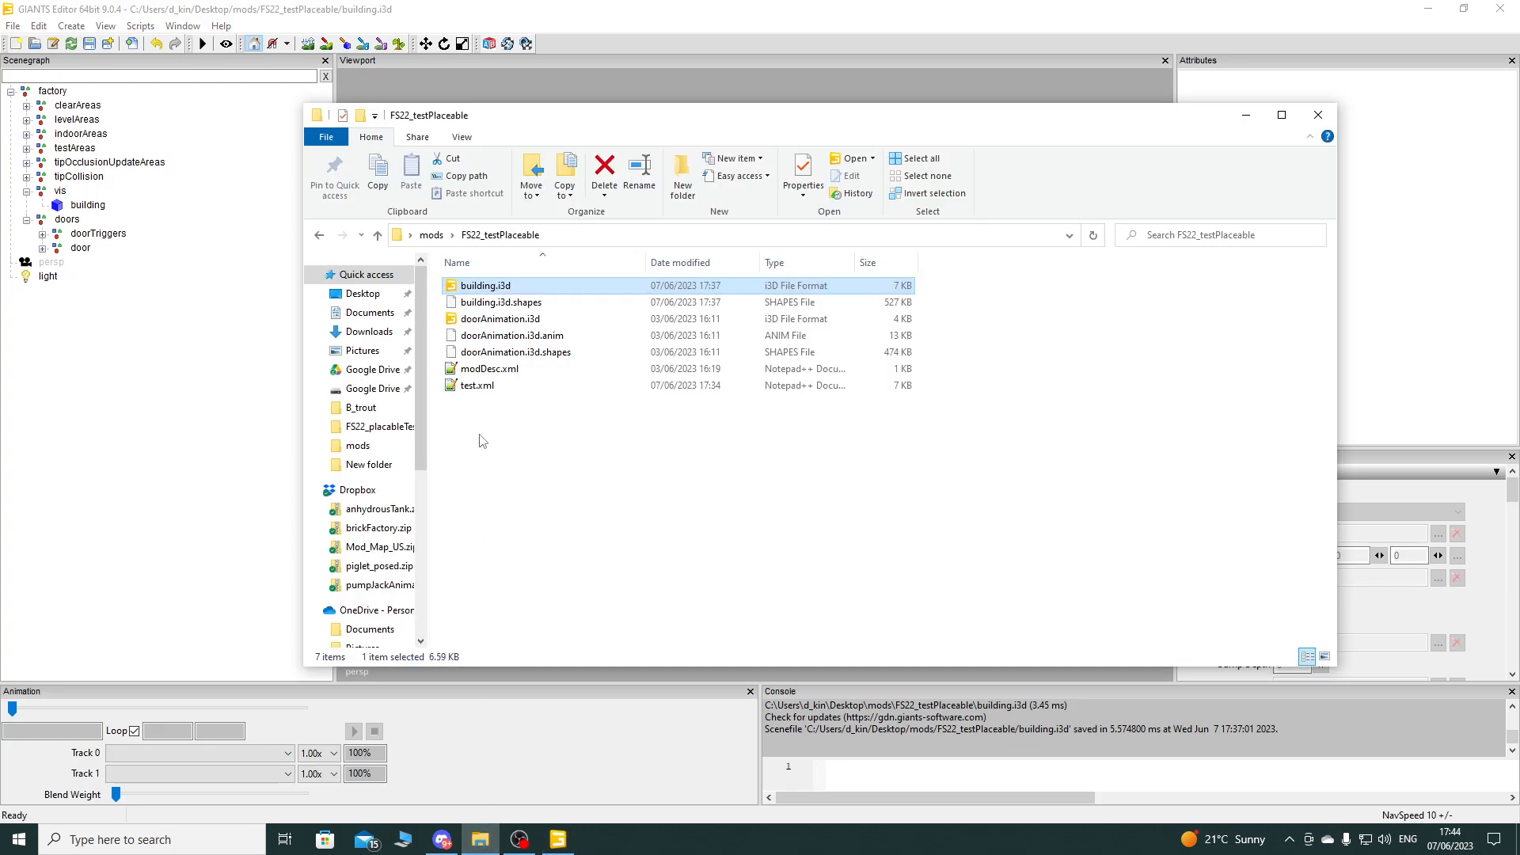
pyautogui.doubleClick(479, 386)
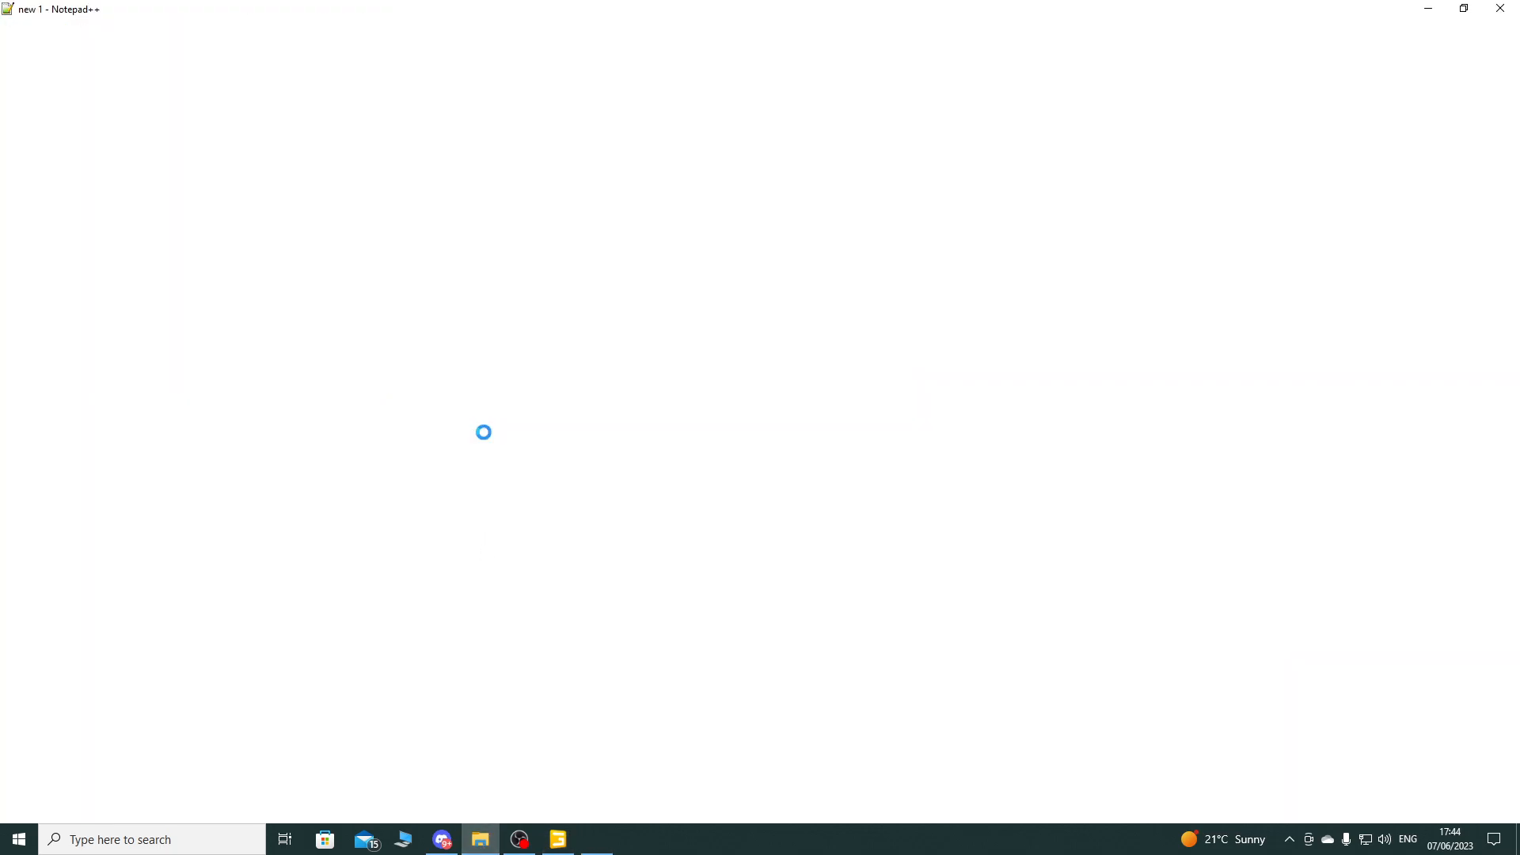
pyautogui.scroll(16, 341, 319)
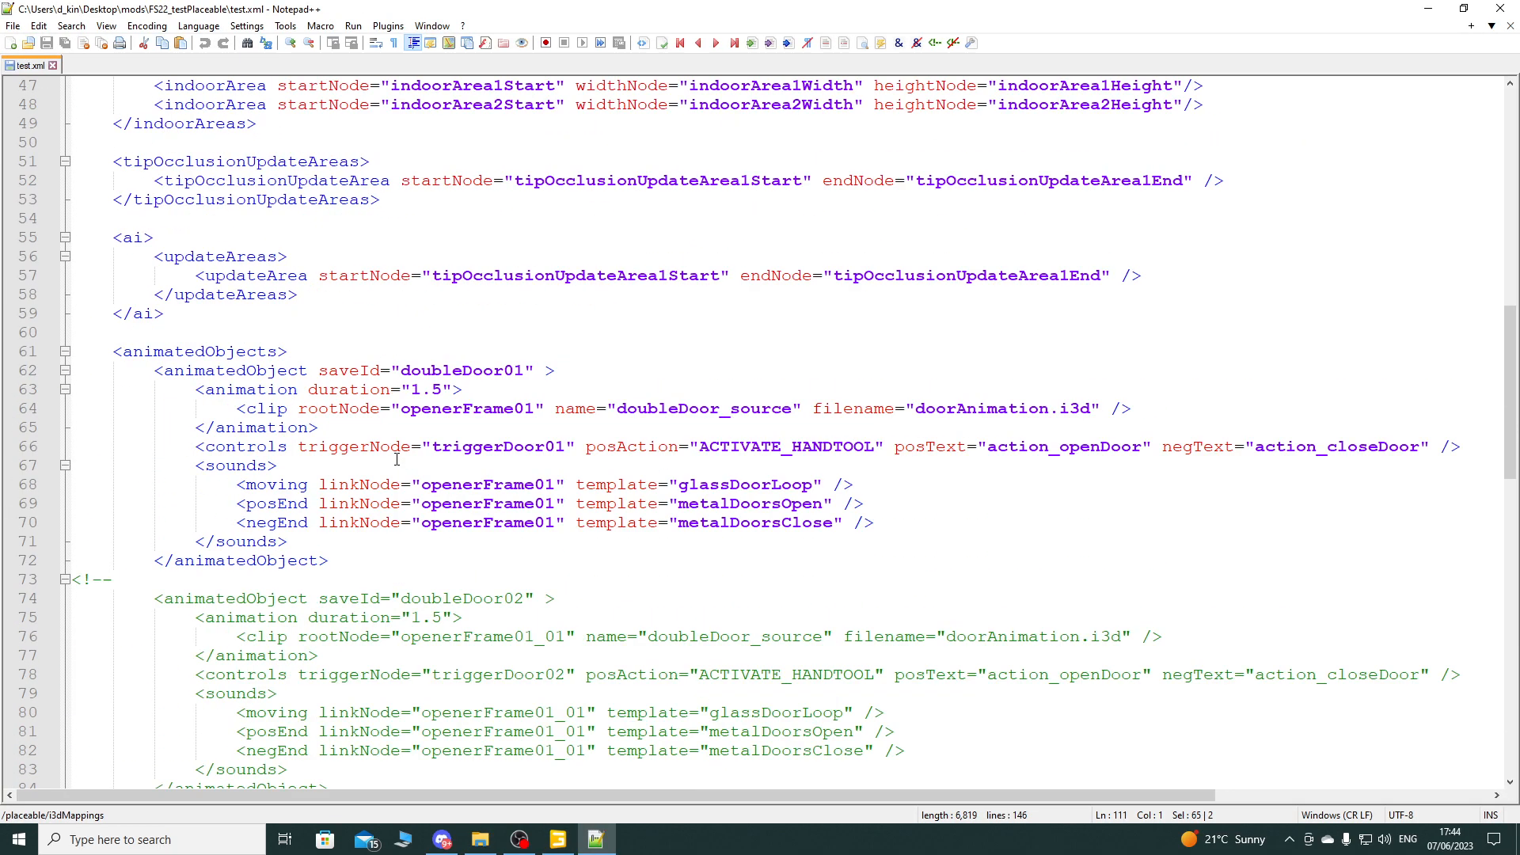
pyautogui.click(228, 354)
pyautogui.scroll(-14, 399, 617)
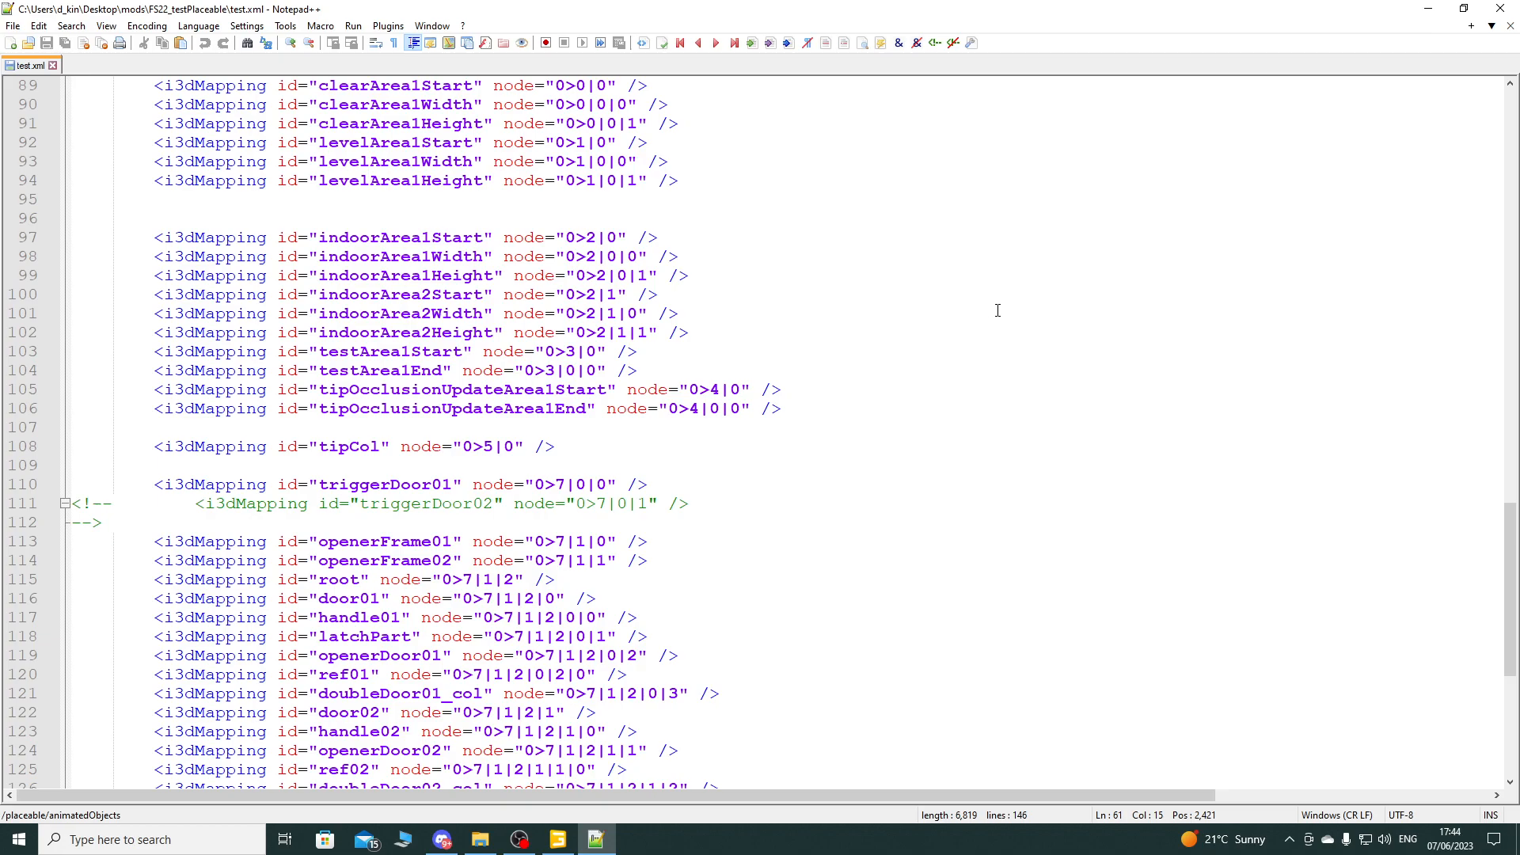
# Step: Close test.xml and Notepad++, and minimise the mod folder to get back to the building scene in GIANTS Editor
pyautogui.click(1509, 25)
pyautogui.click(1500, 8)
pyautogui.click(1245, 115)
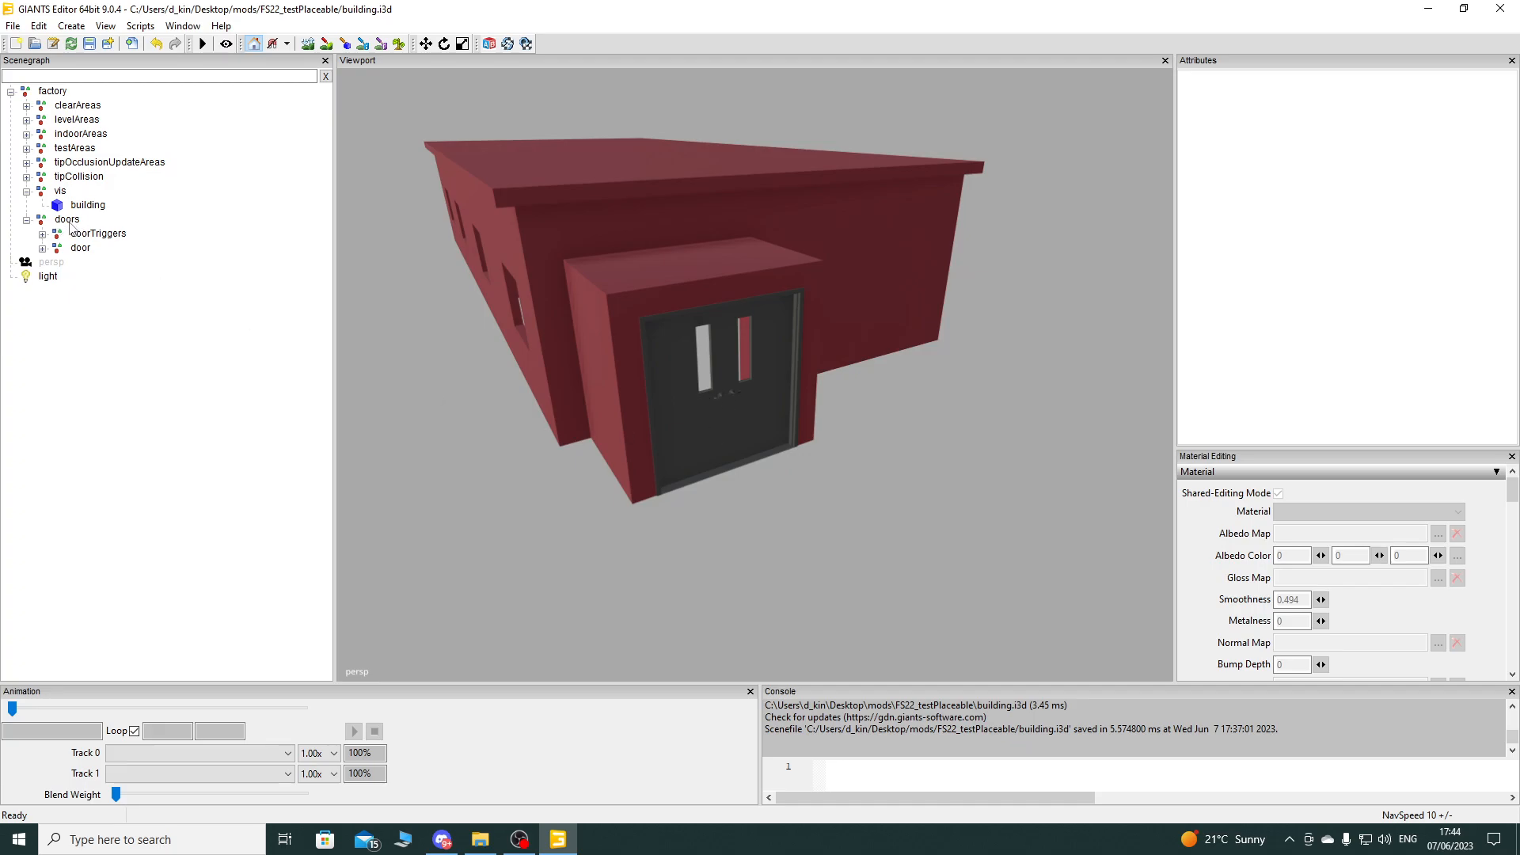
# Step: Examine the door group and the building mesh, including a close view of the entrance door frame
pyautogui.click(80, 248)
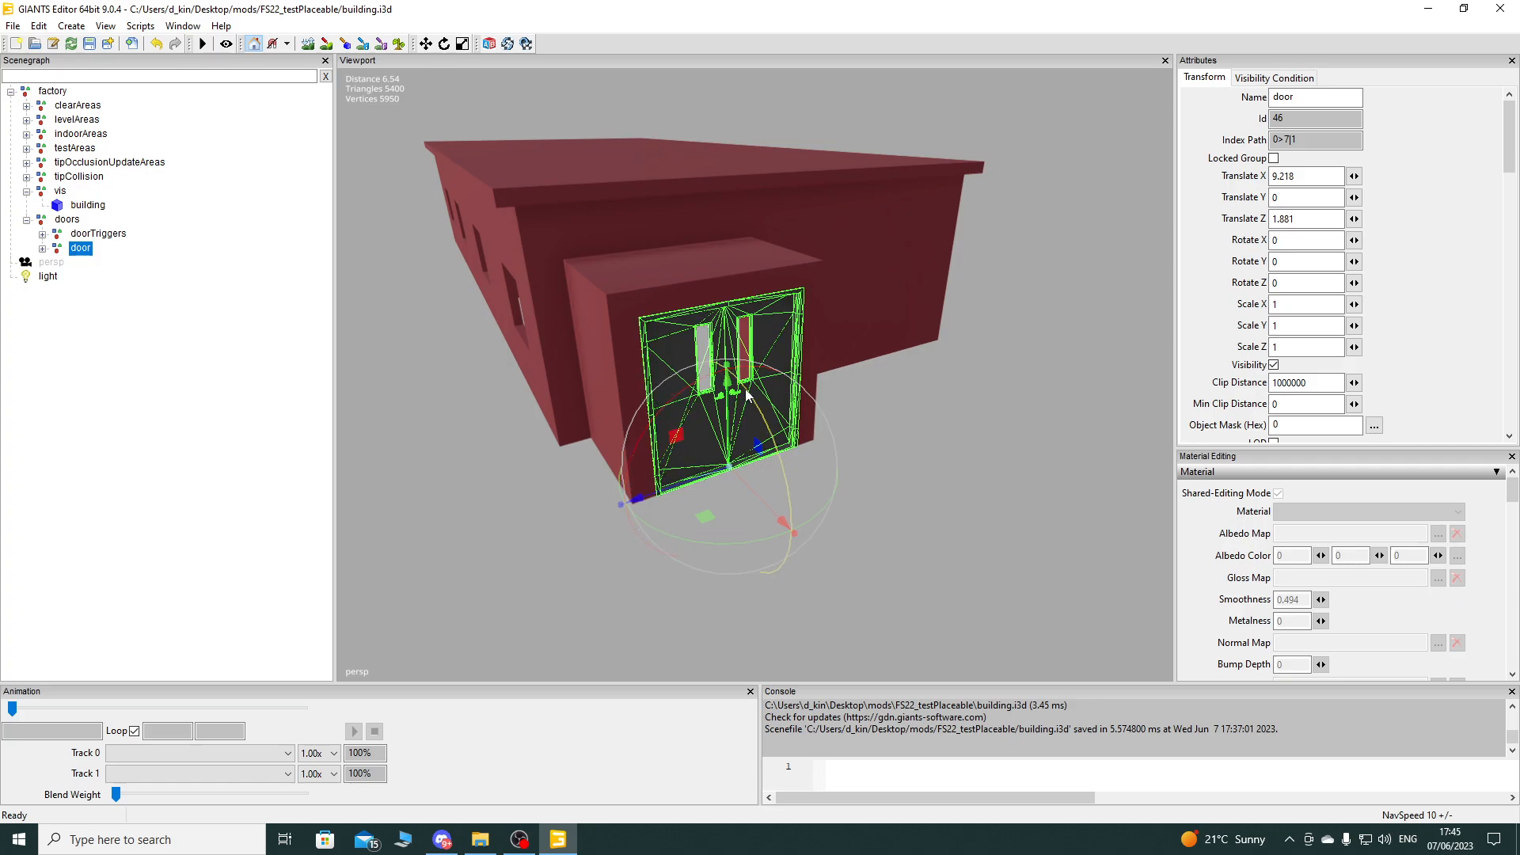
pyautogui.click(648, 220)
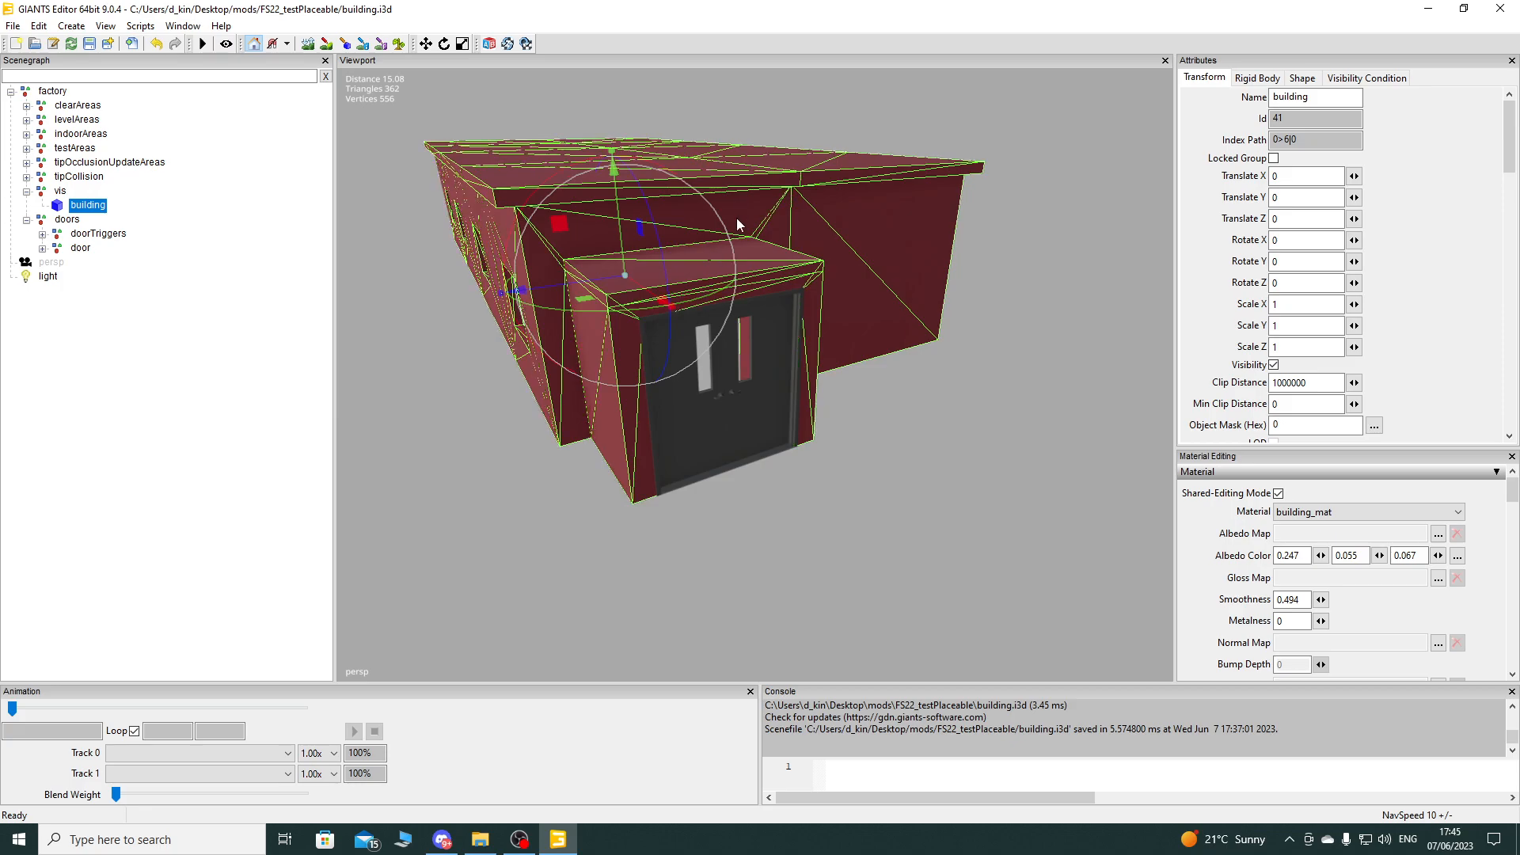
pyautogui.moveTo(704, 414); pyautogui.dragTo(378, 233, button='right')
pyautogui.press('w')
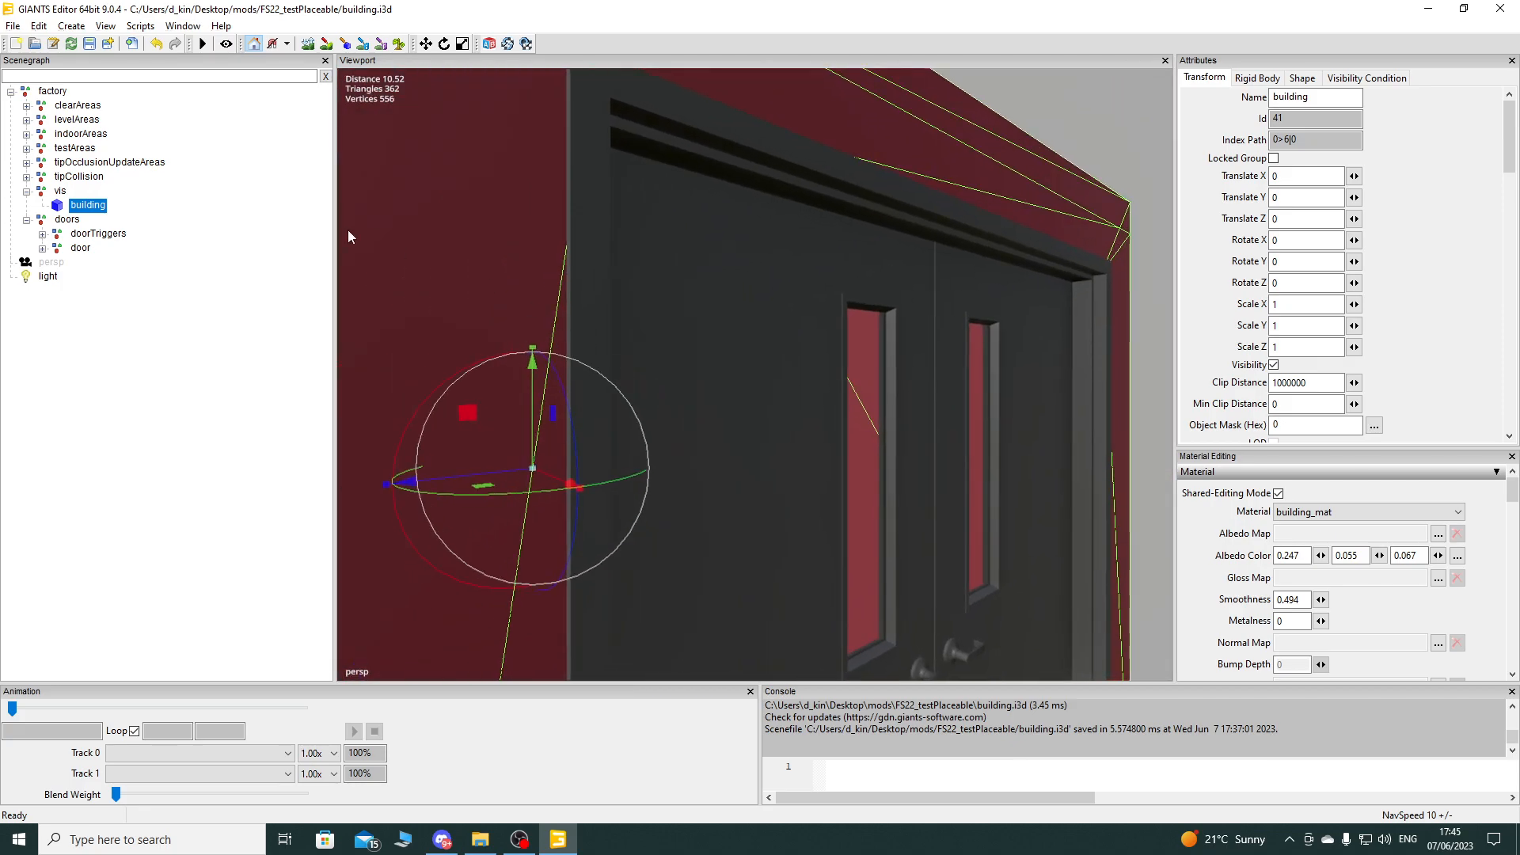
# Step: Hide the doors group and examine the empty entrance opening of the building from close up and from outside
pyautogui.click(62, 222)
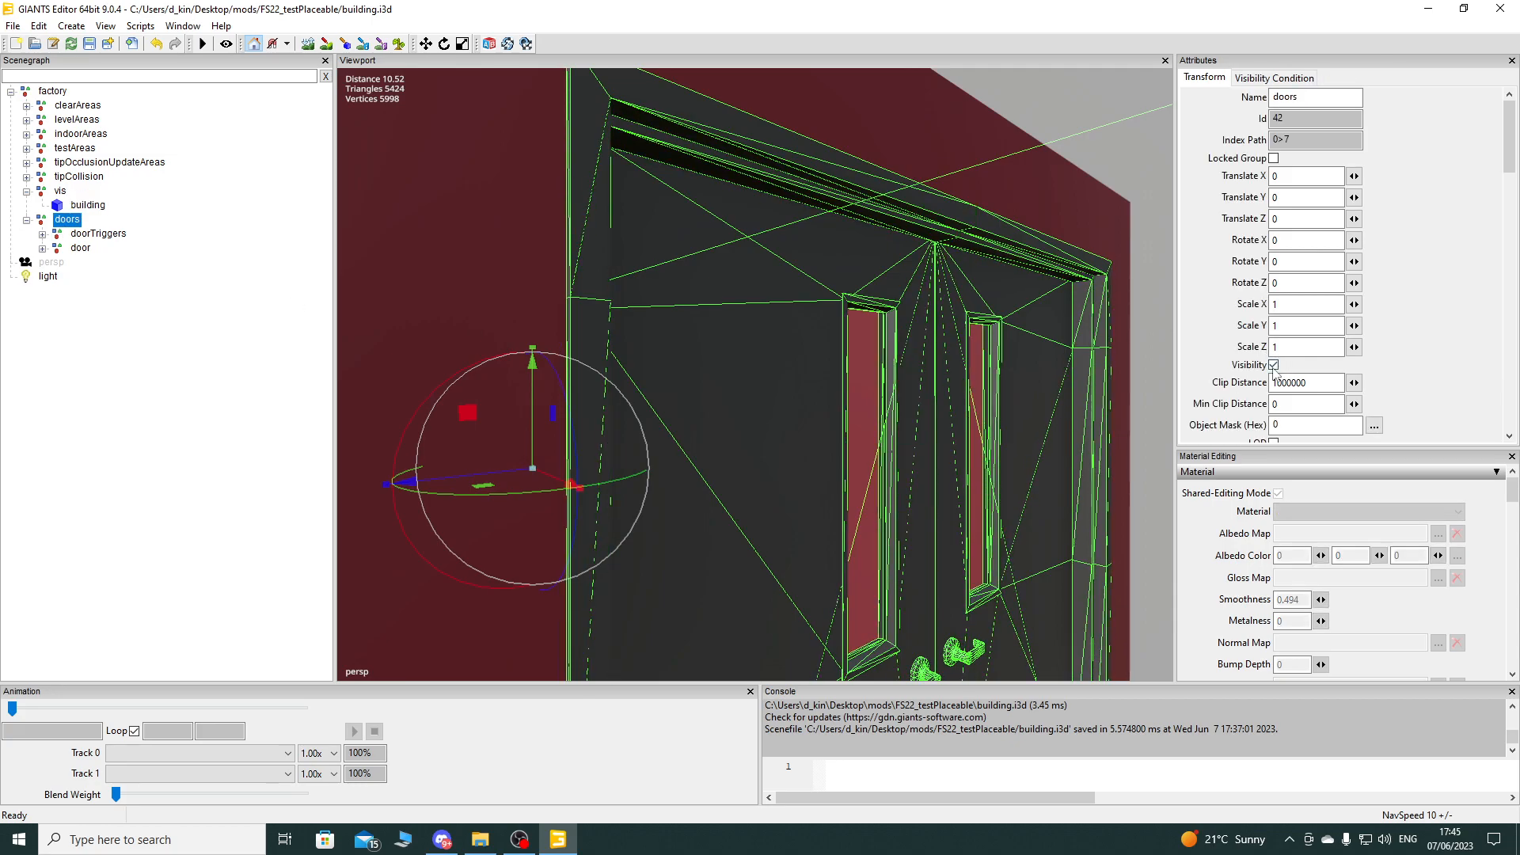
pyautogui.click(1273, 366)
pyautogui.press('alt')
pyautogui.click(264, 328)
pyautogui.keyDown('alt'); pyautogui.moveTo(696, 333); pyautogui.dragTo(913, 271); pyautogui.keyUp('alt')
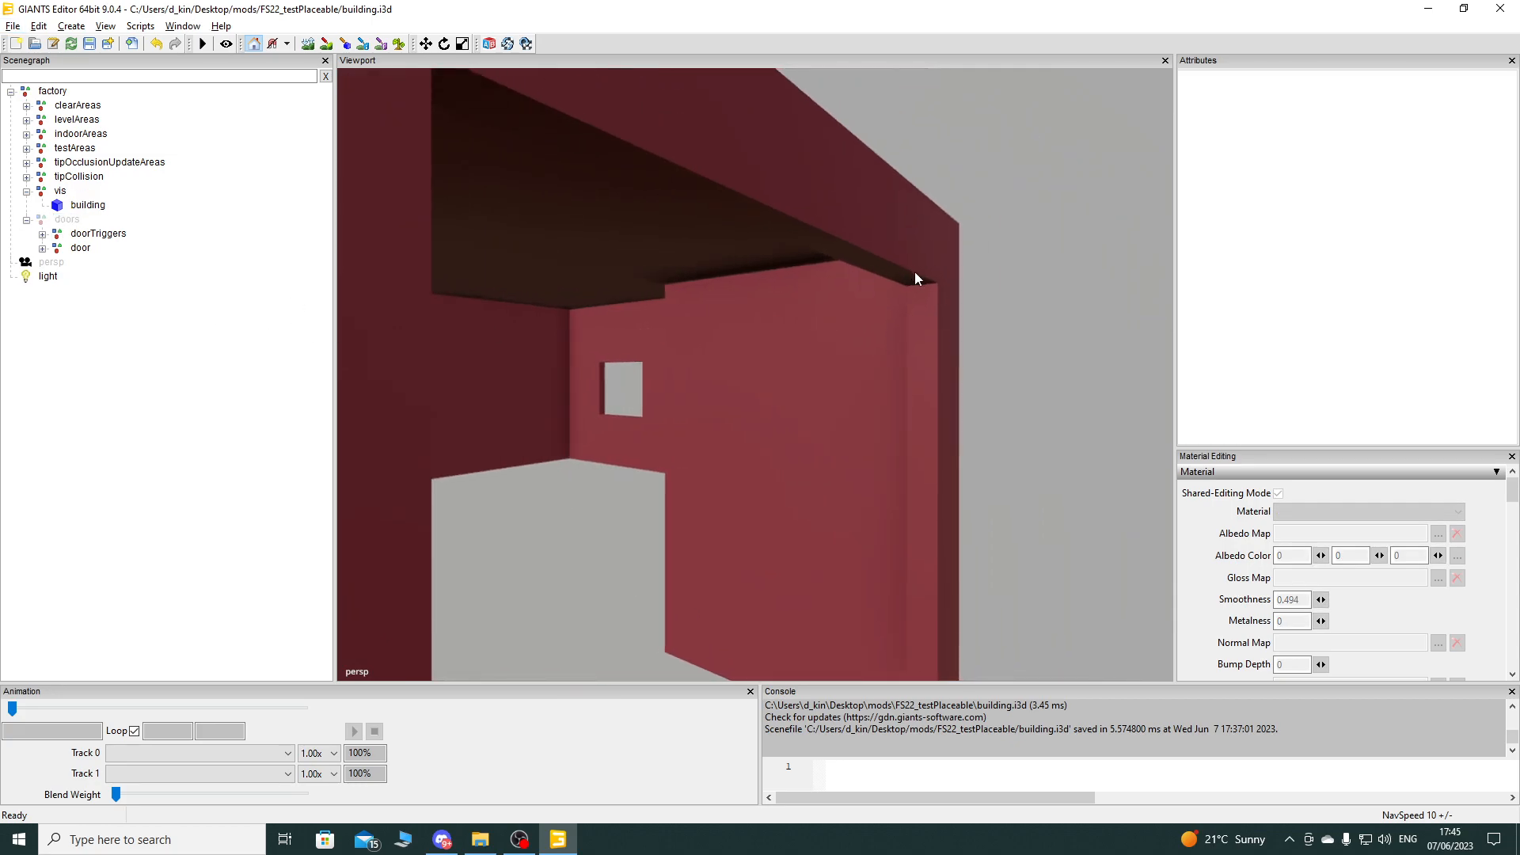
pyautogui.moveTo(934, 429); pyautogui.dragTo(869, 445, button='right')
pyautogui.press('w')
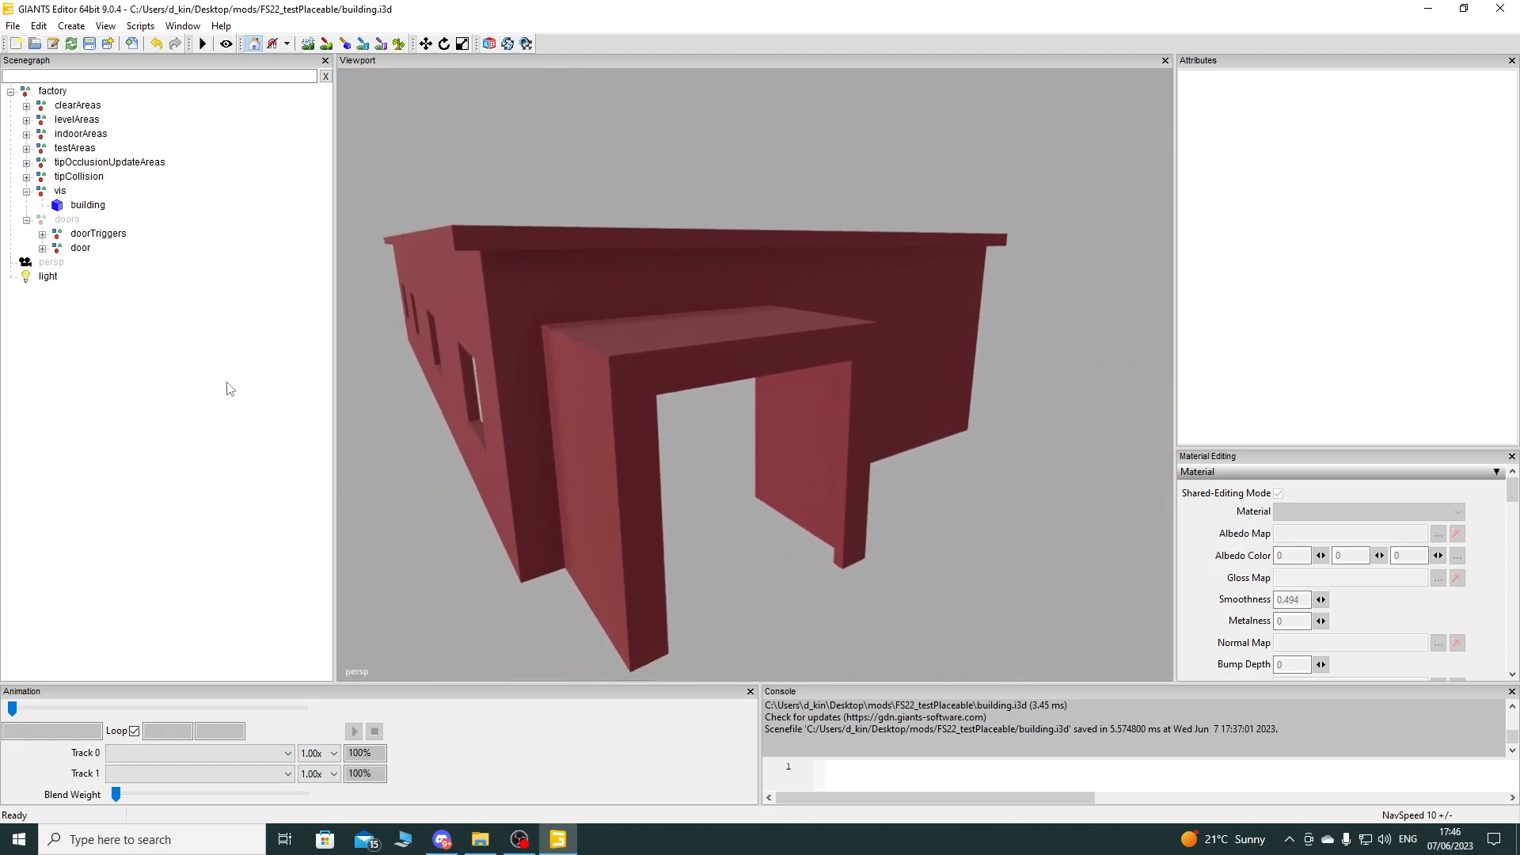
# Step: Make the doors group visible again, clear the selection and view the entrance
pyautogui.click(69, 220)
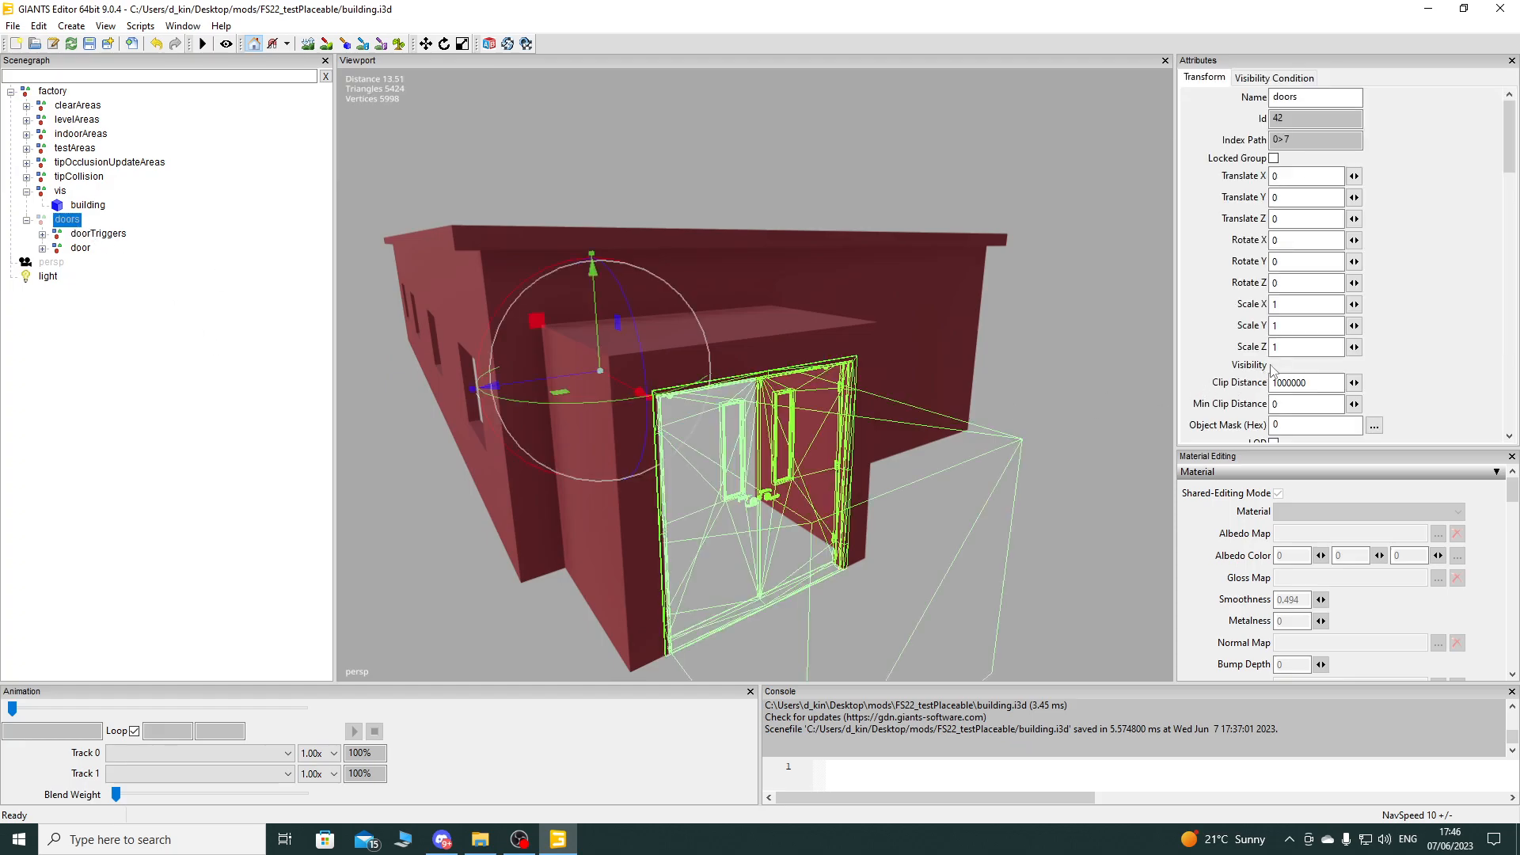
pyautogui.click(229, 351)
pyautogui.moveTo(672, 415); pyautogui.dragTo(771, 421, button='right')
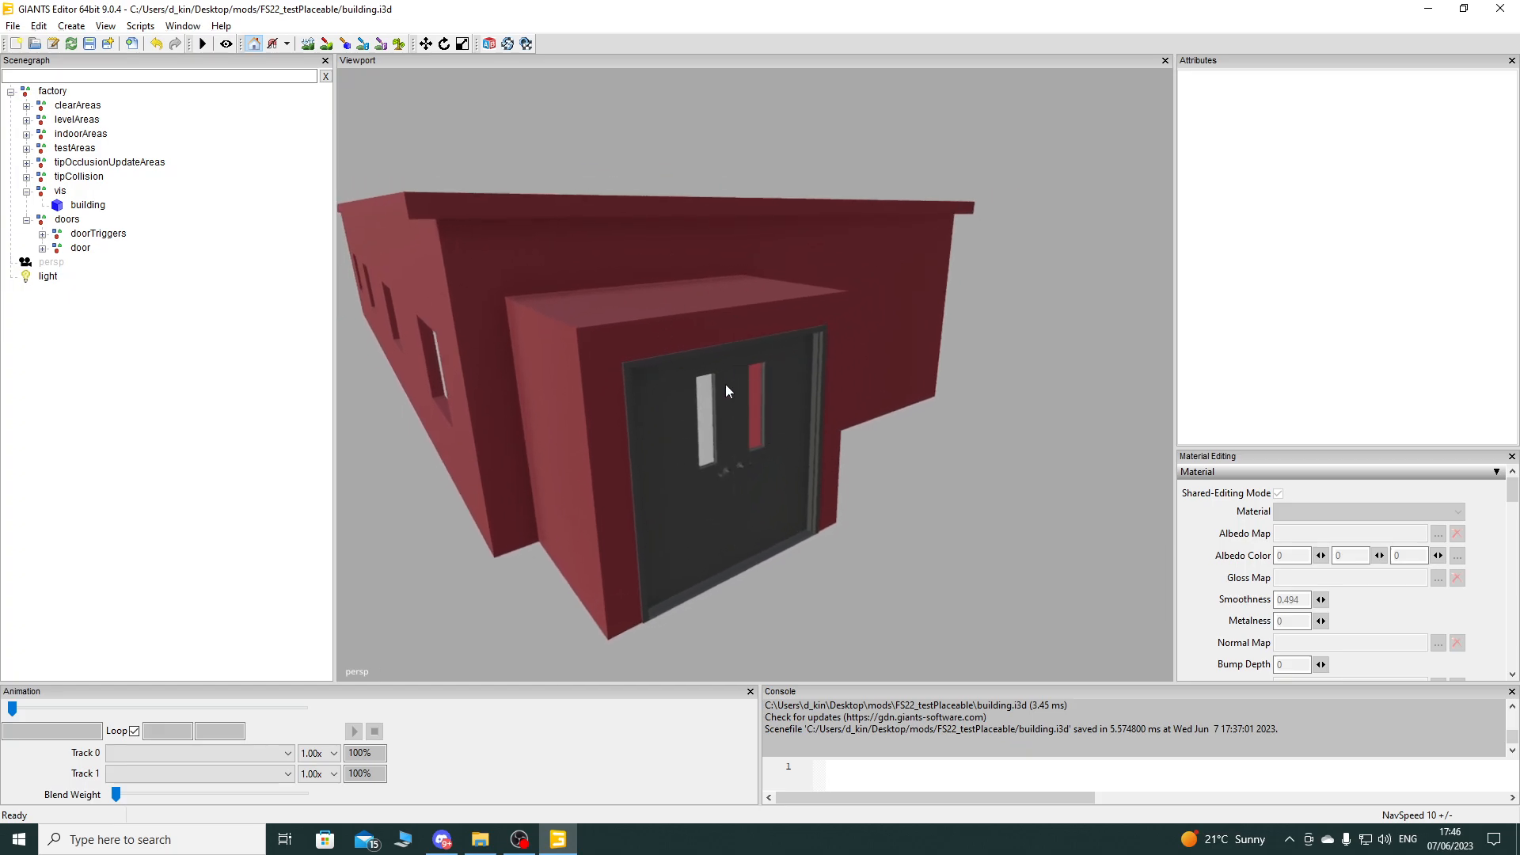